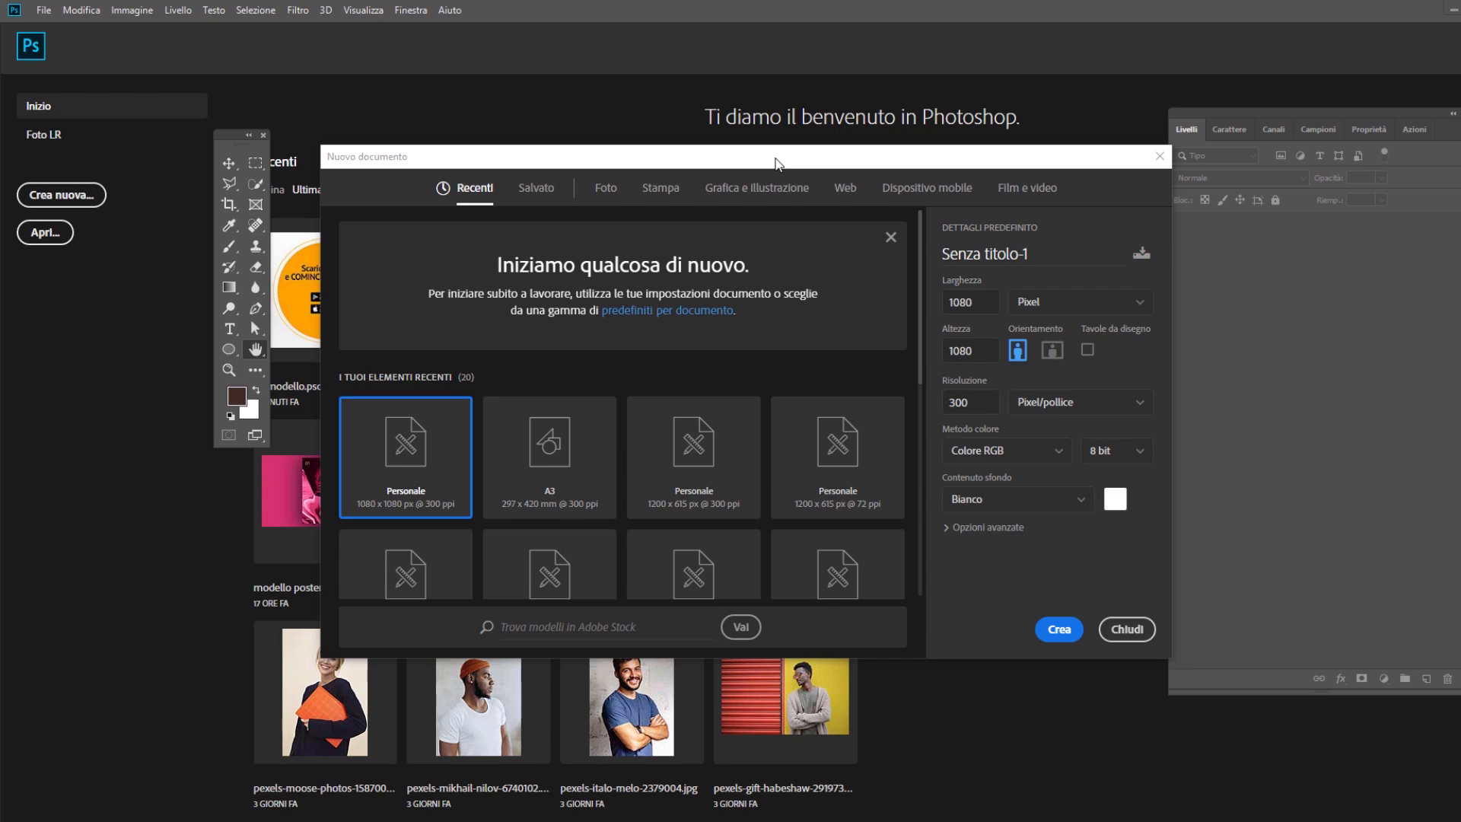
Create a new document 512 pixels wide and 512 pixels high.
{"action": "key", "text": "Tab"}
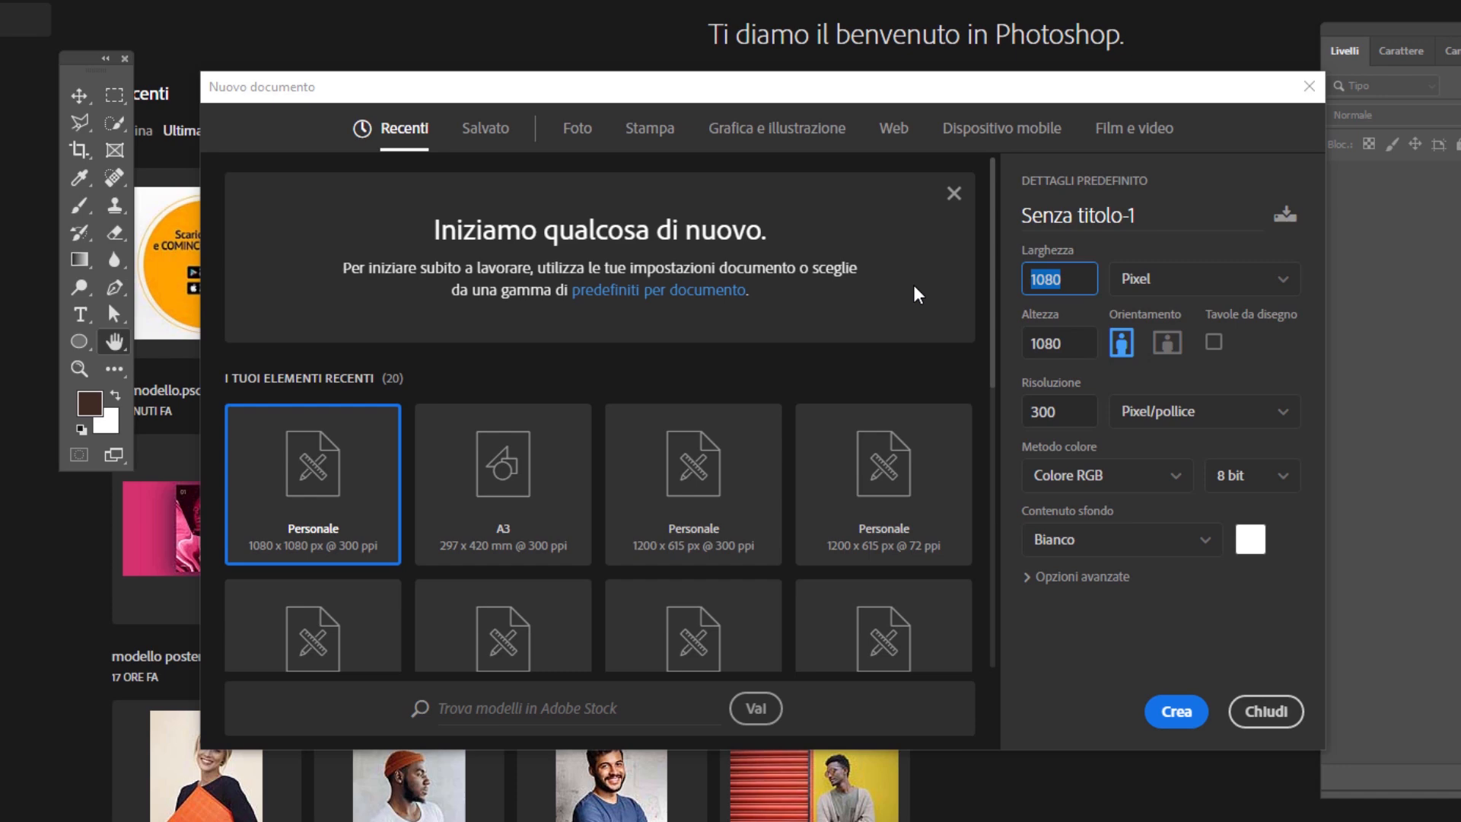
{"action": "type", "text": "512"}
{"action": "key", "text": "Tab"}
{"action": "type", "text": "512"}
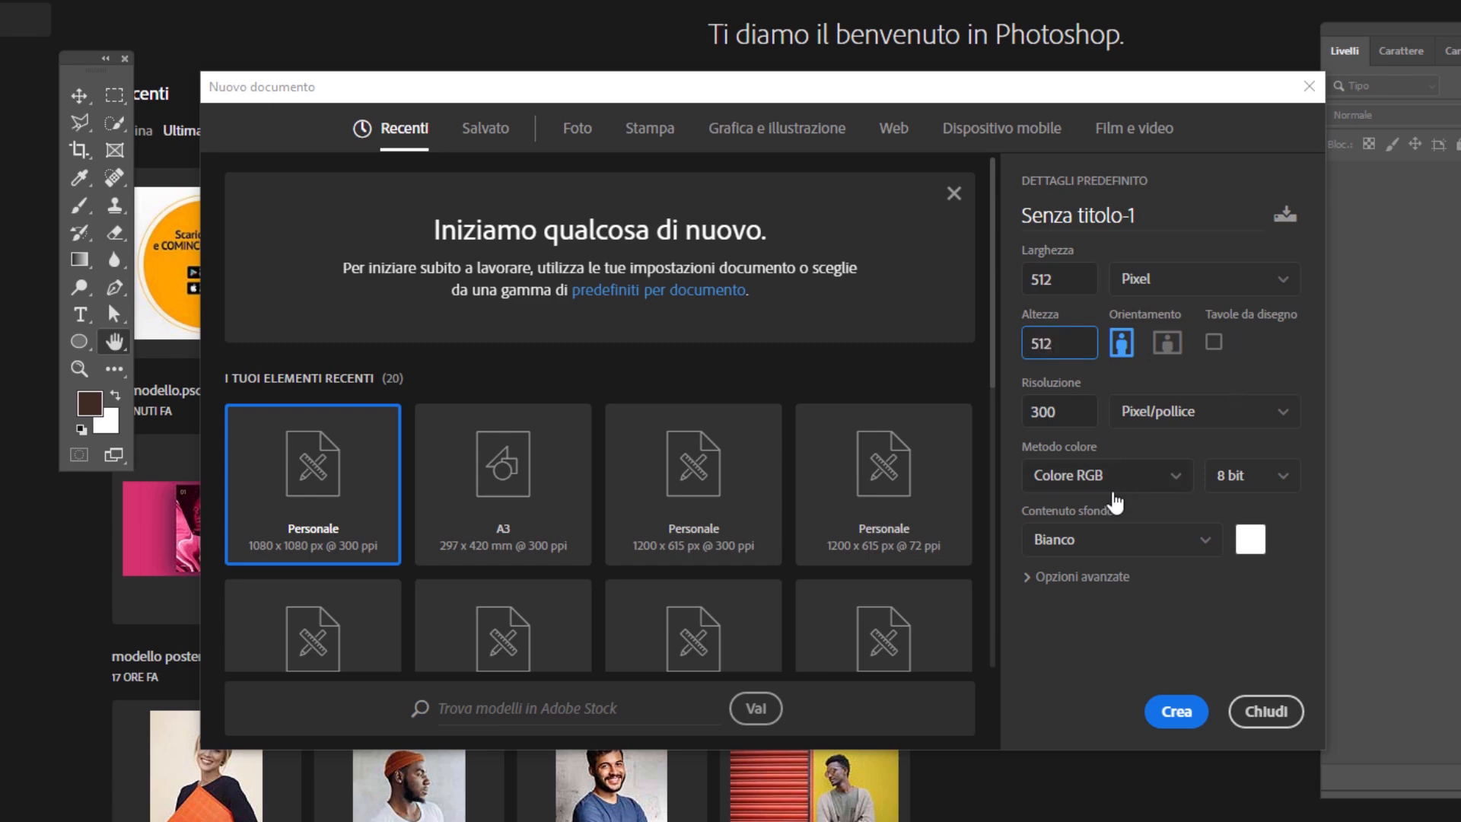
{"action": "left_click", "coordinate": [1177, 710]}
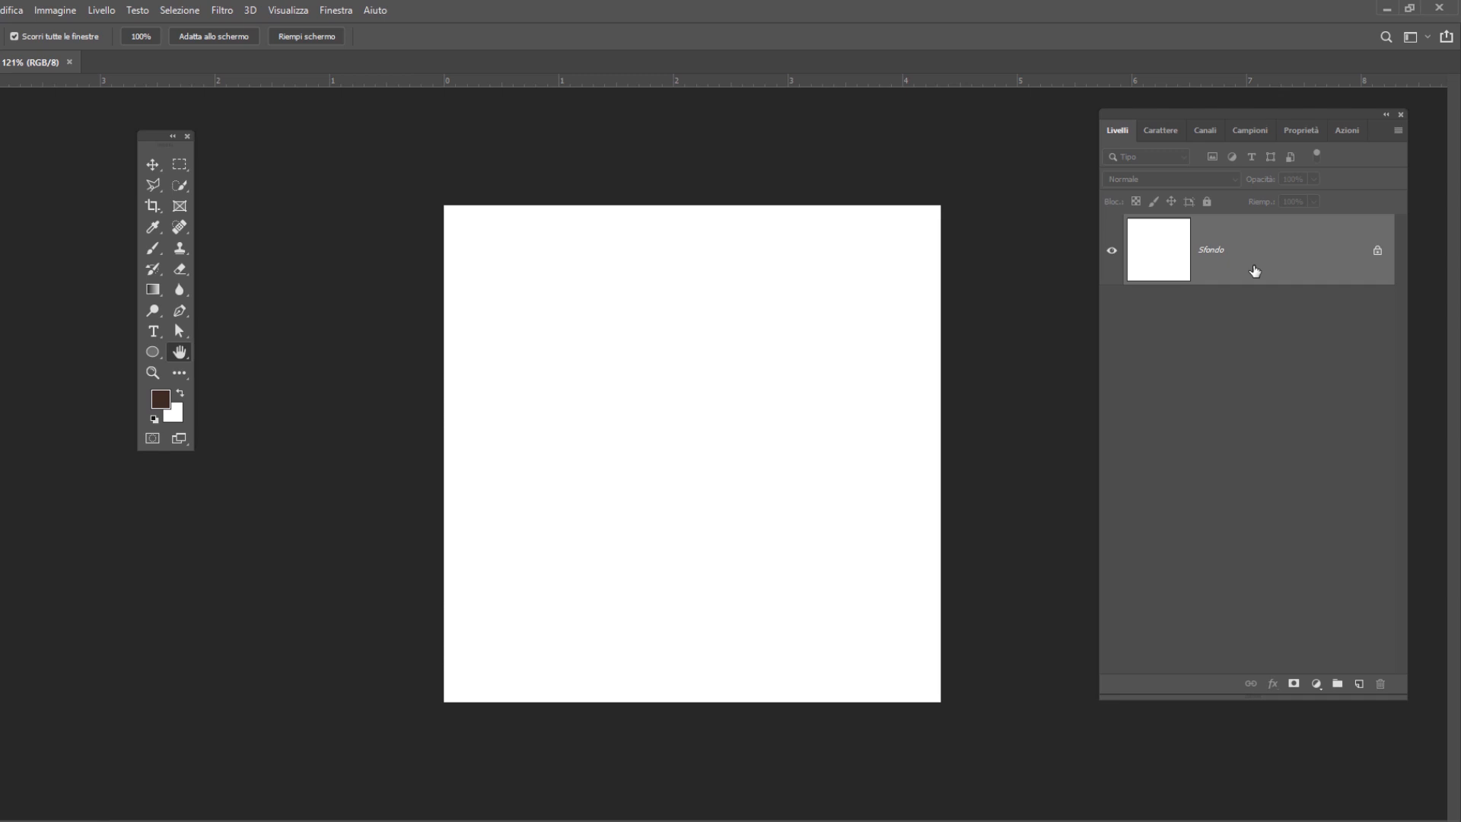
Duplicate the background layer and load the black-to-white preset (Nero, Bianco) for the Gradient tool.
{"action": "left_click_drag", "start_coordinate": [1254, 271], "coordinate": [1362, 686]}
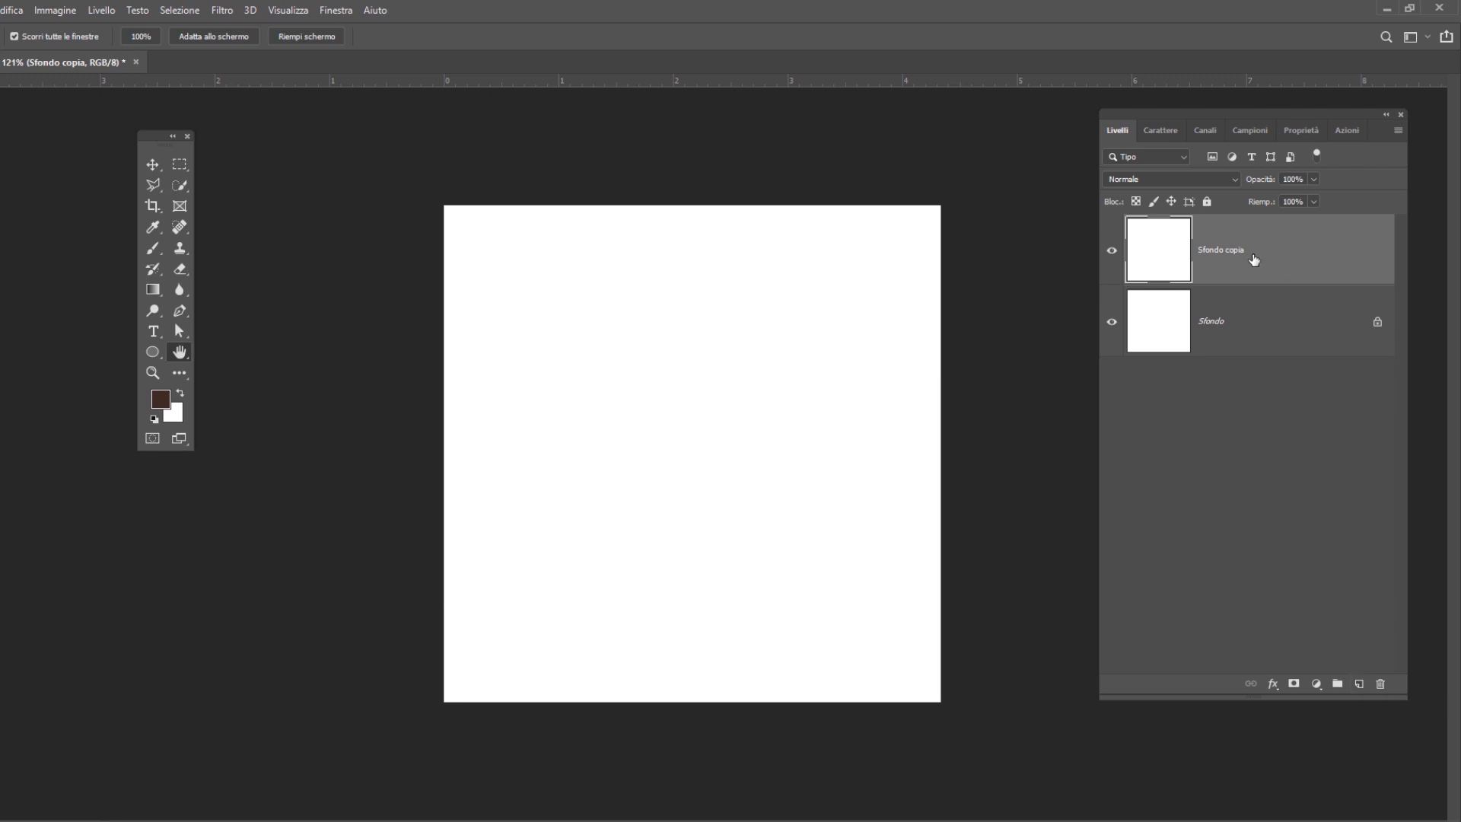
{"action": "left_click", "coordinate": [155, 291]}
{"action": "left_click", "coordinate": [156, 294]}
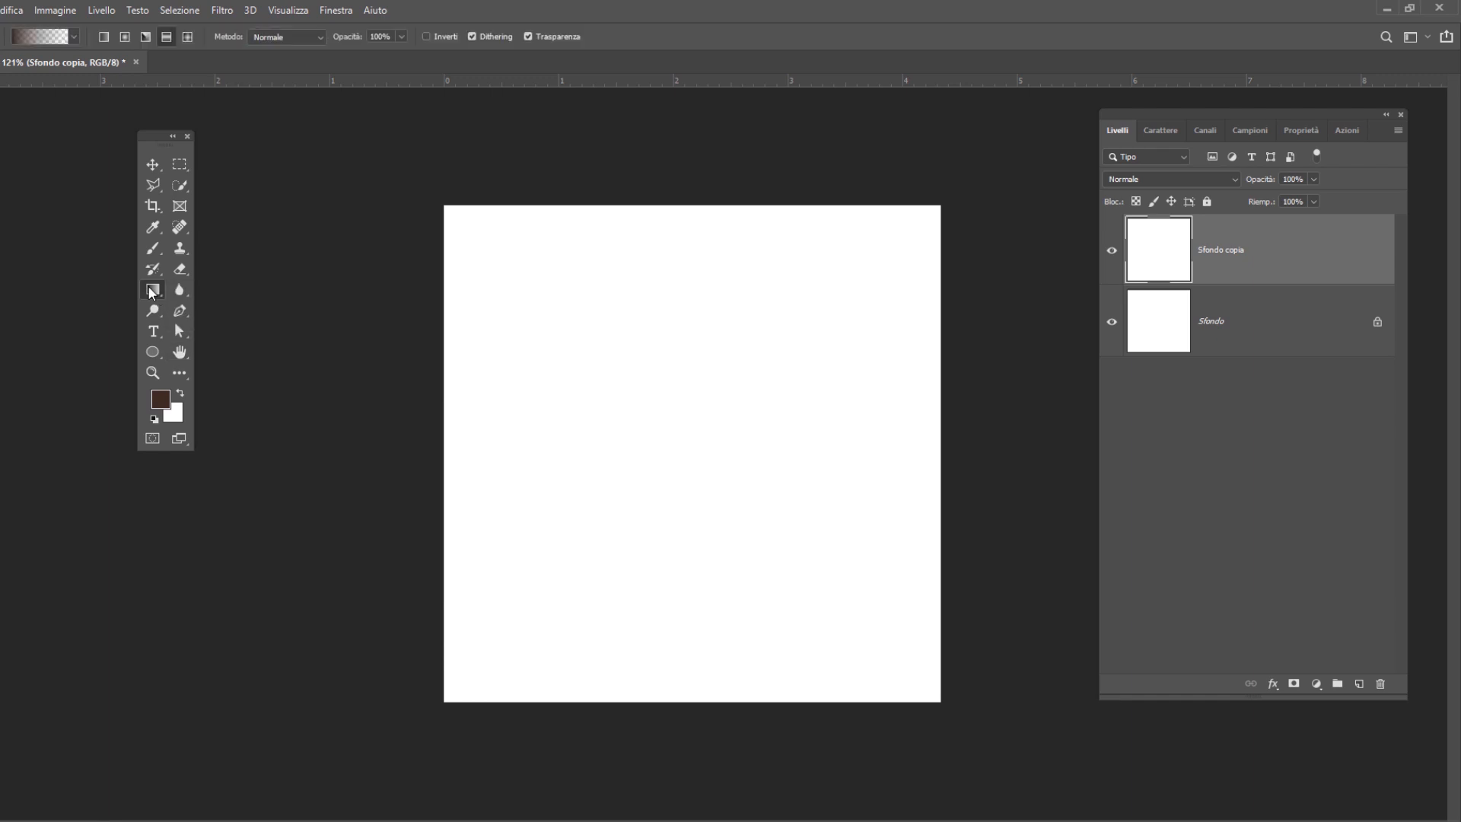
{"action": "left_click", "coordinate": [42, 38]}
{"action": "left_click_drag", "start_coordinate": [1155, 215], "coordinate": [944, 198]}
{"action": "left_click", "coordinate": [905, 248]}
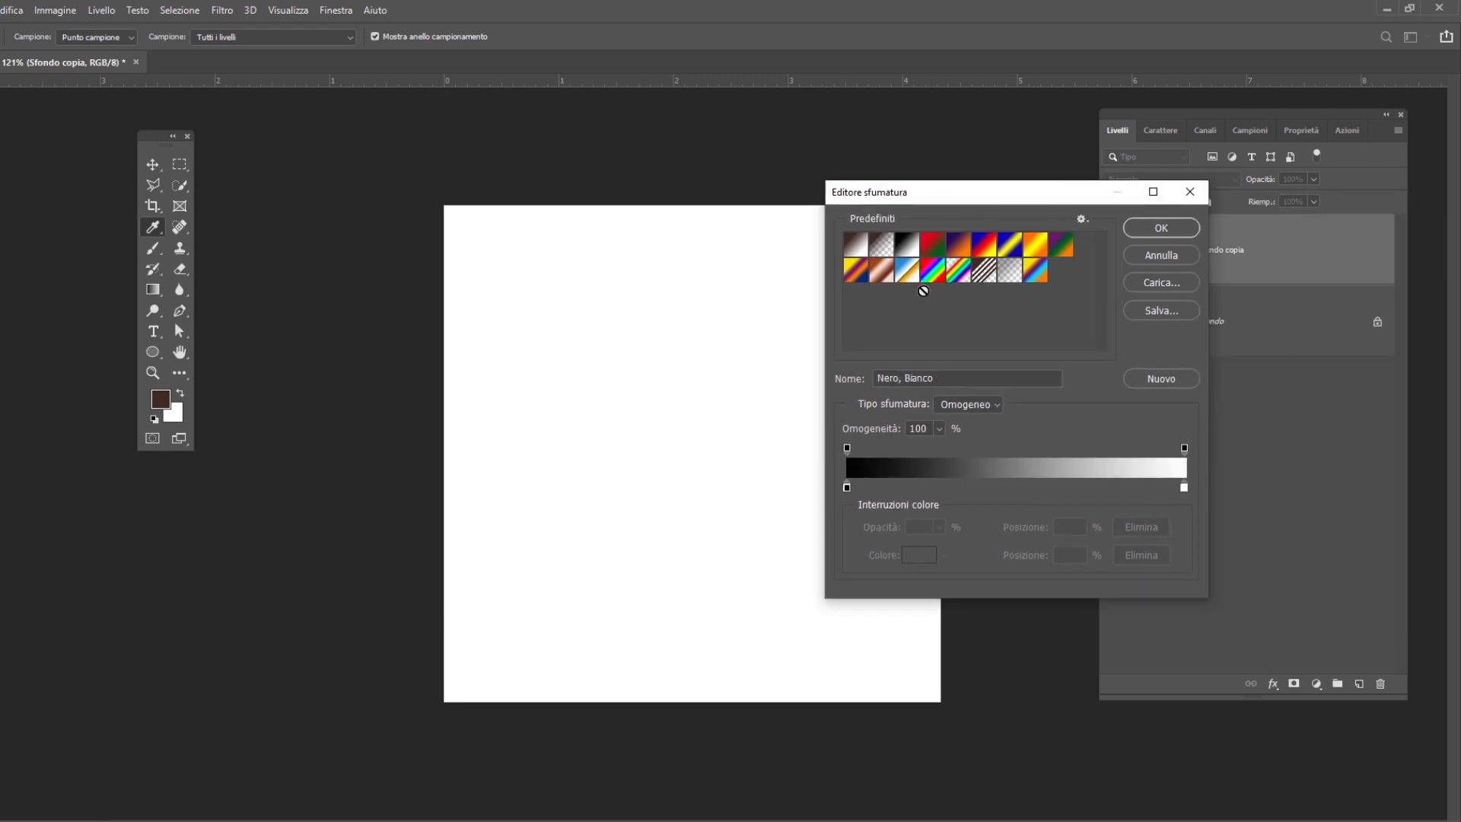
Set the gradient's black stop to colour dadada and apply the gradient vertically on the copied layer, from near the canvas bottom upward.
{"action": "left_click", "coordinate": [847, 487]}
{"action": "left_click", "coordinate": [920, 558]}
{"action": "type", "text": "dadada"}
{"action": "left_click", "coordinate": [1318, 222]}
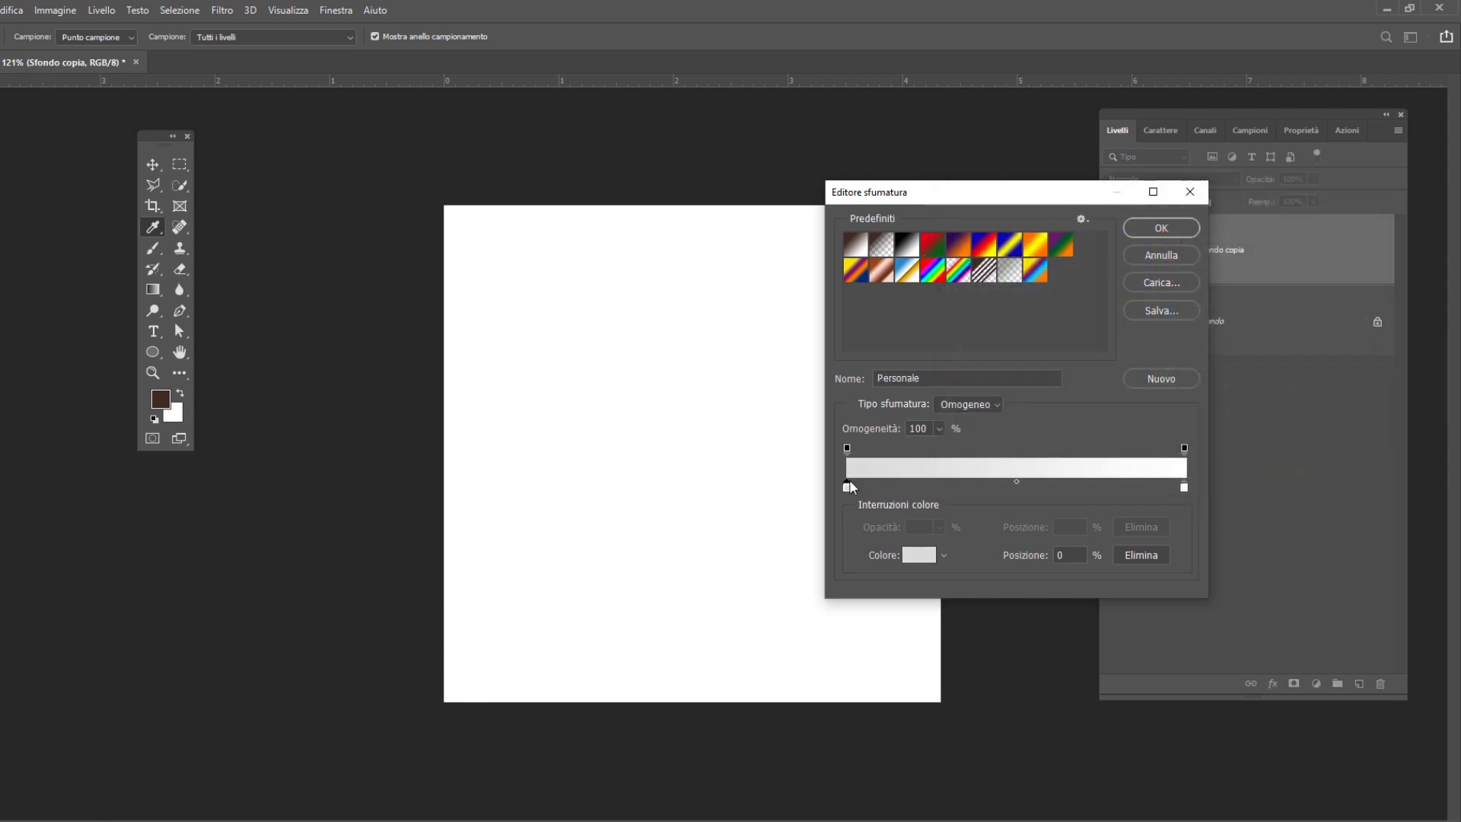
{"action": "left_click", "coordinate": [919, 554]}
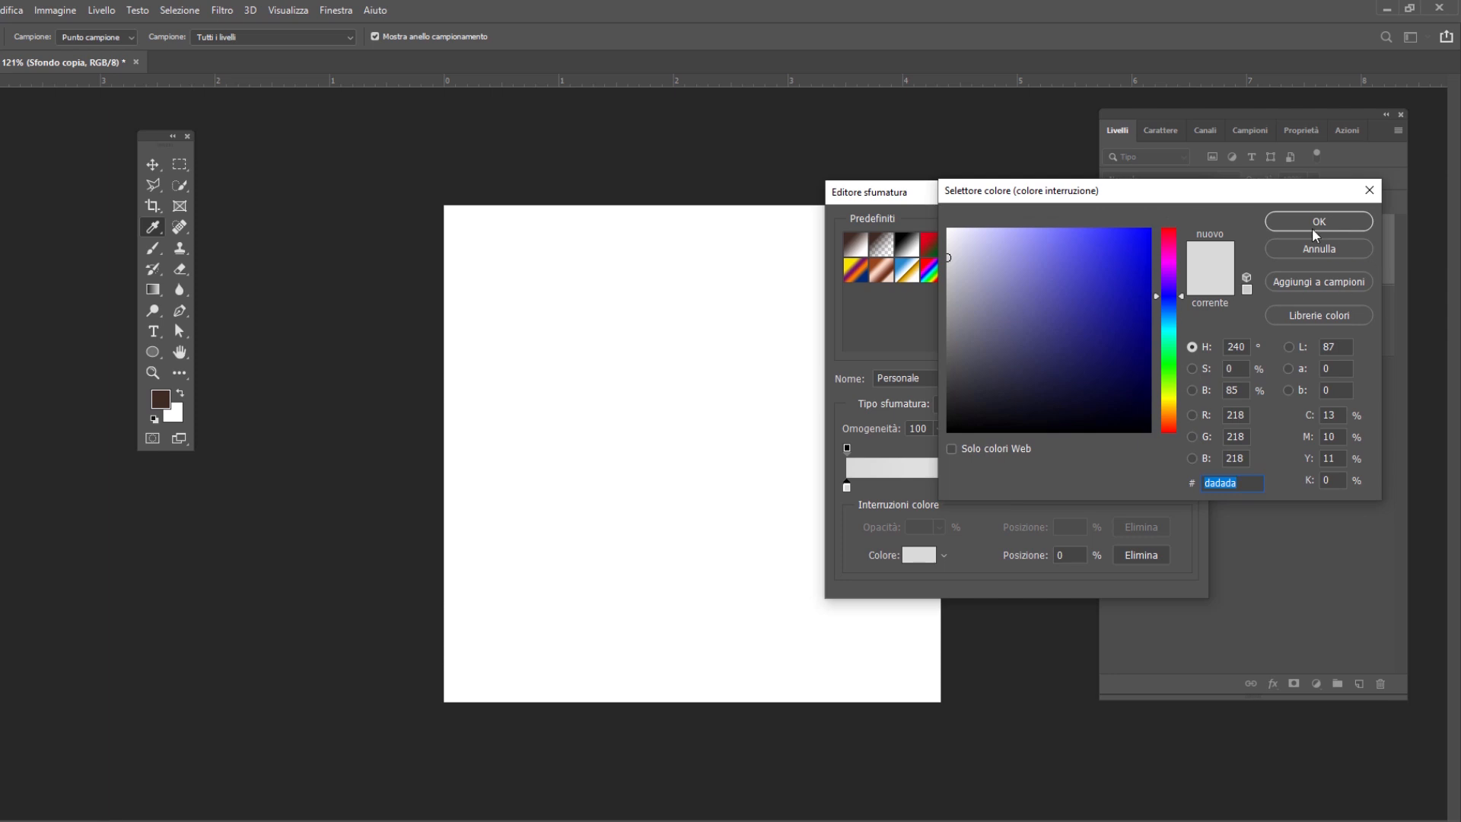
{"action": "left_click", "coordinate": [1318, 226]}
{"action": "left_click", "coordinate": [1161, 228]}
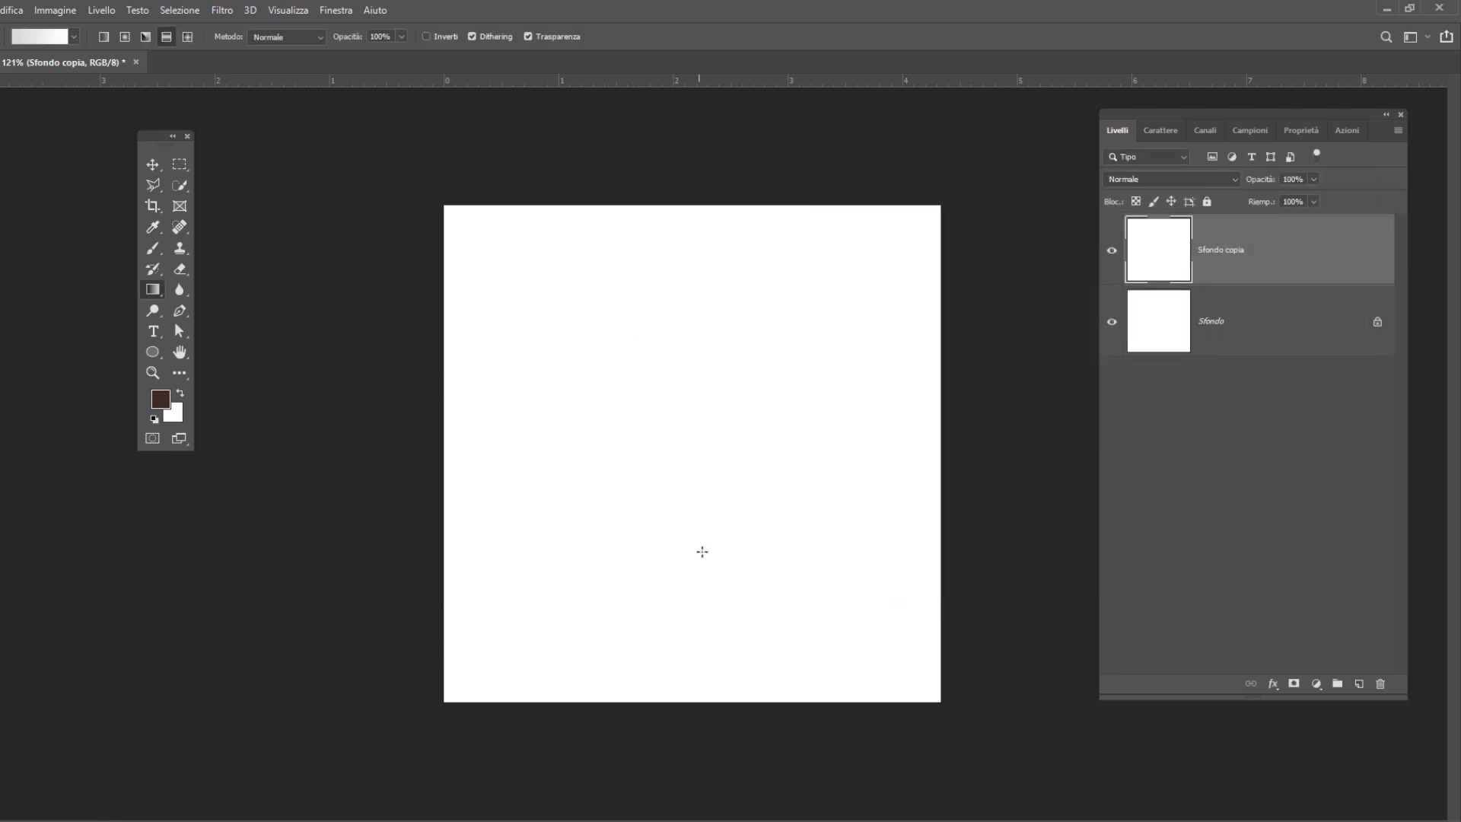
{"action": "left_click_drag", "start_coordinate": [698, 609], "coordinate": [686, 298]}
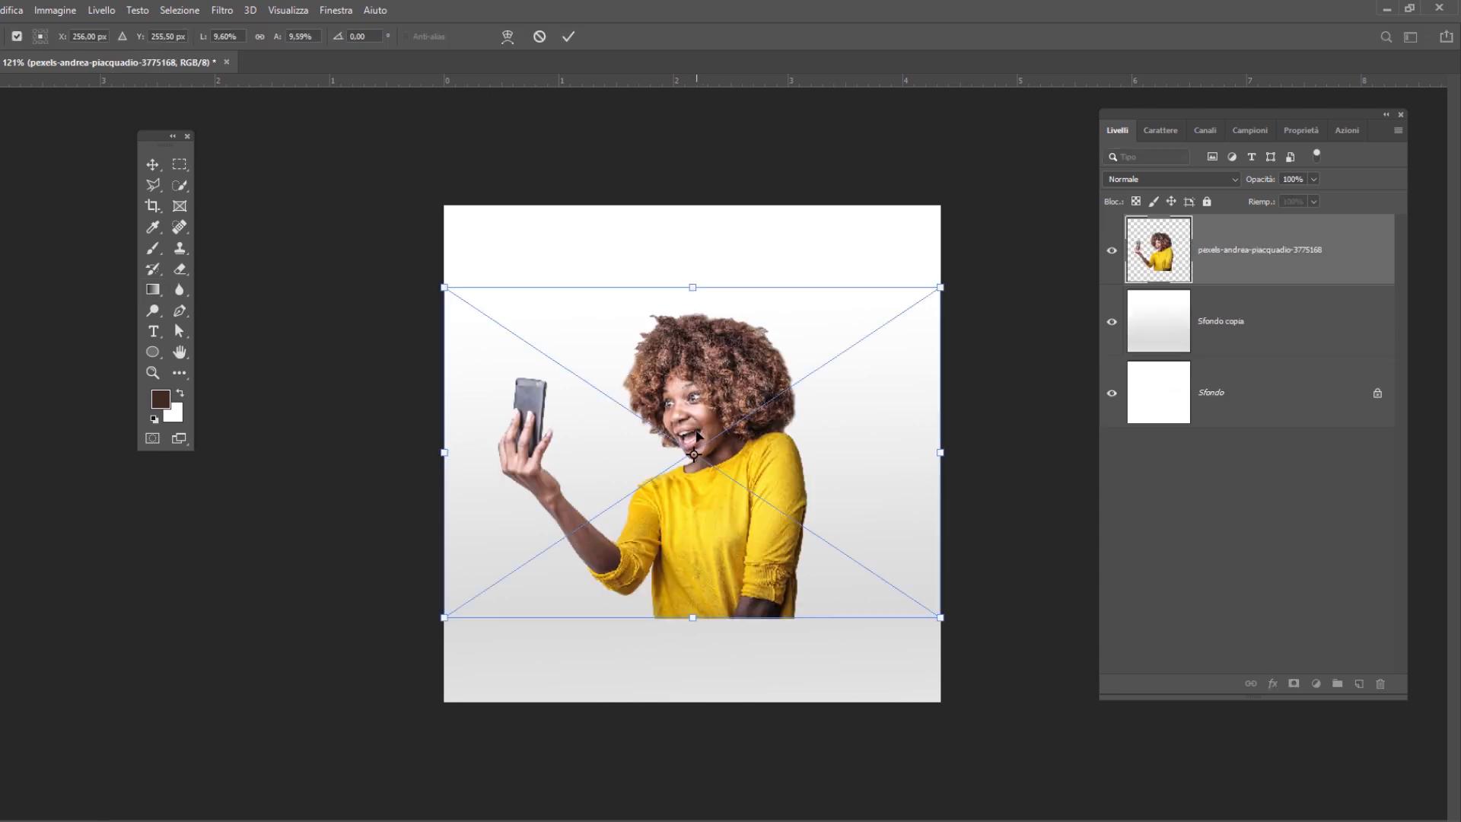
Enlarge the placed photo of the woman to about 12.5%, with its bottom edge on the canvas's lower edge.
{"action": "left_click_drag", "start_coordinate": [953, 627], "coordinate": [1070, 714]}
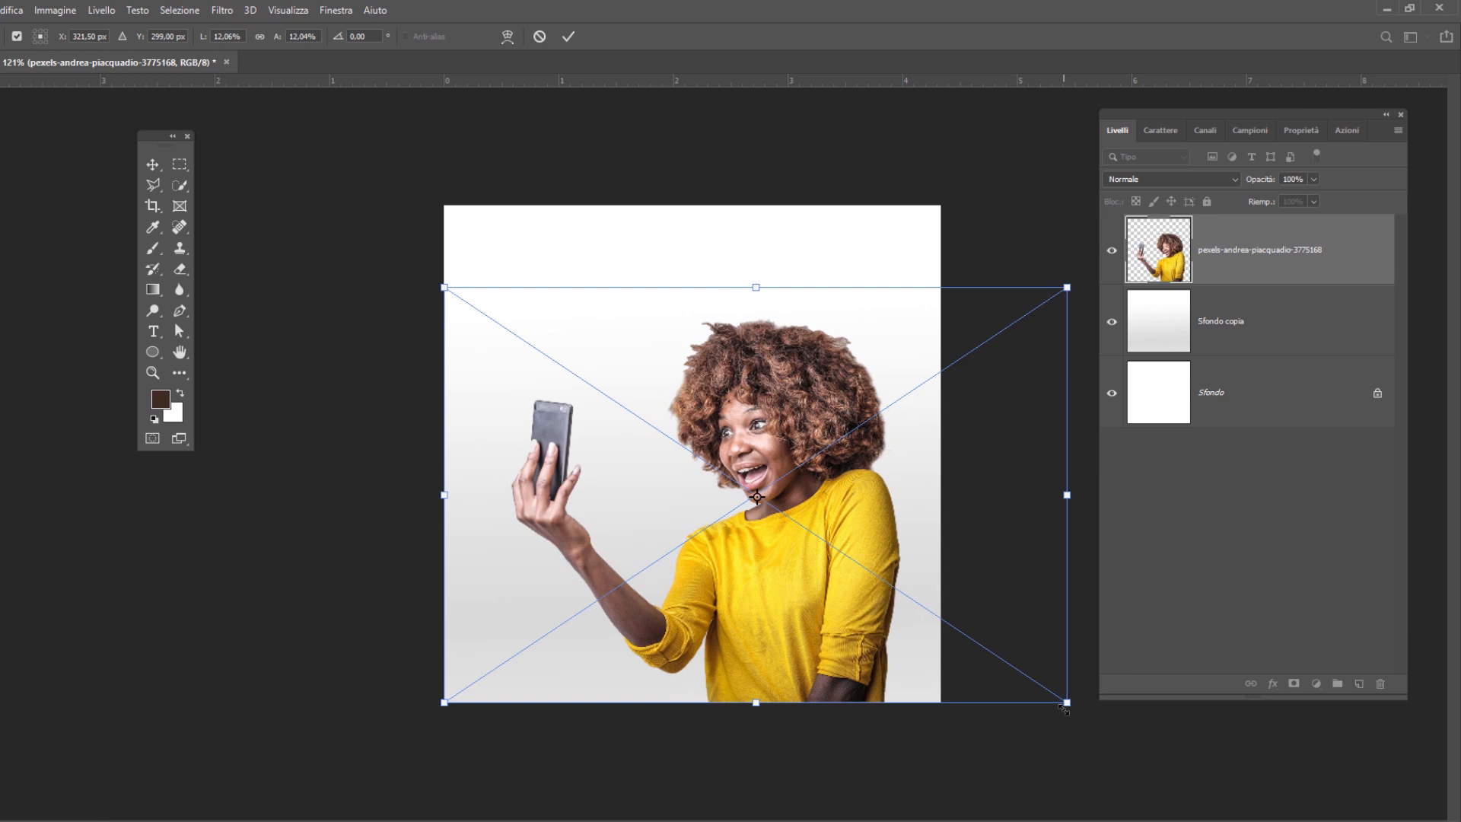
{"action": "left_click_drag", "start_coordinate": [444, 288], "coordinate": [420, 271]}
{"action": "left_click_drag", "start_coordinate": [845, 519], "coordinate": [864, 524]}
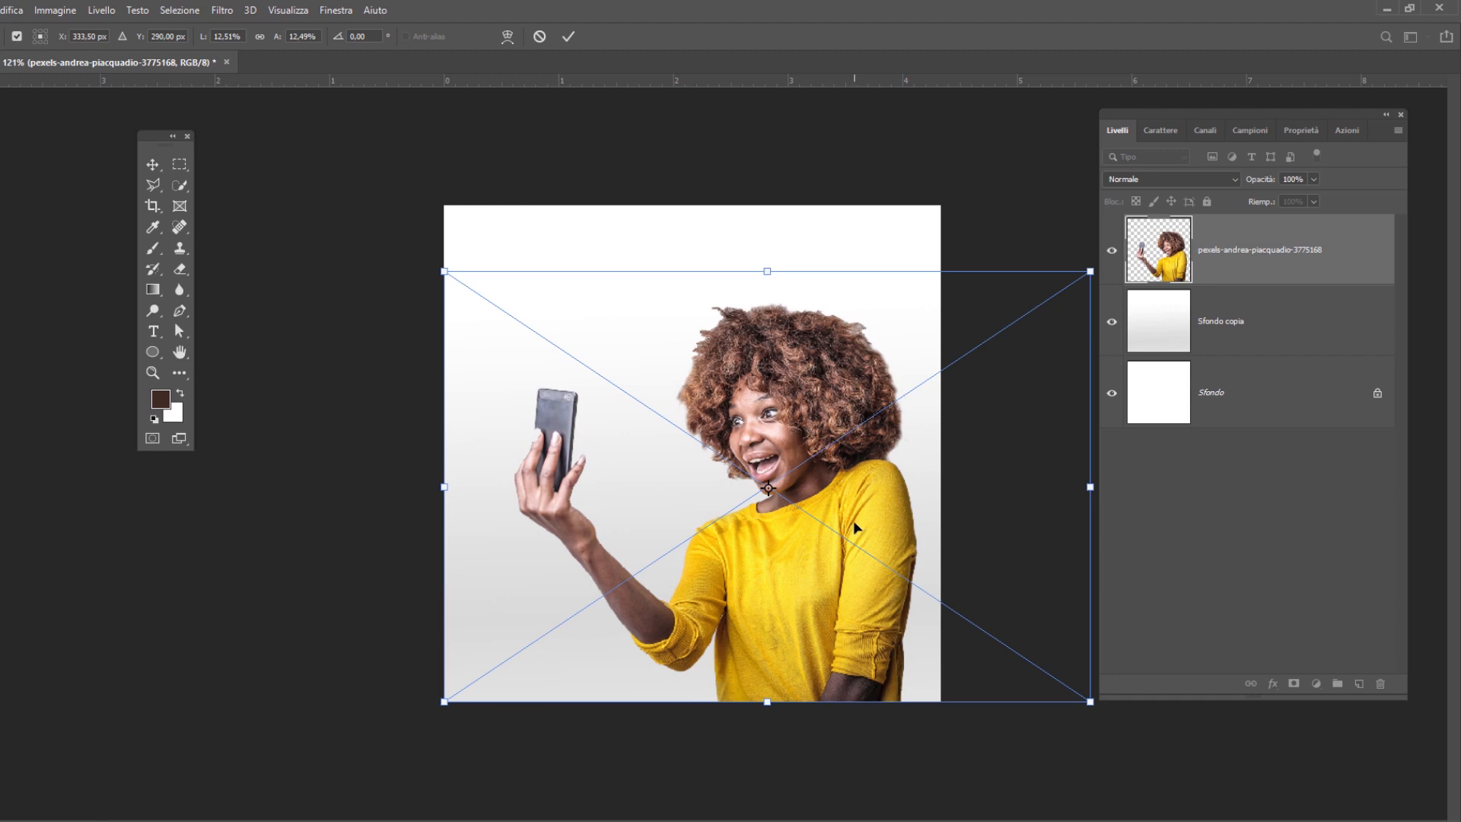
{"action": "left_click", "coordinate": [568, 36]}
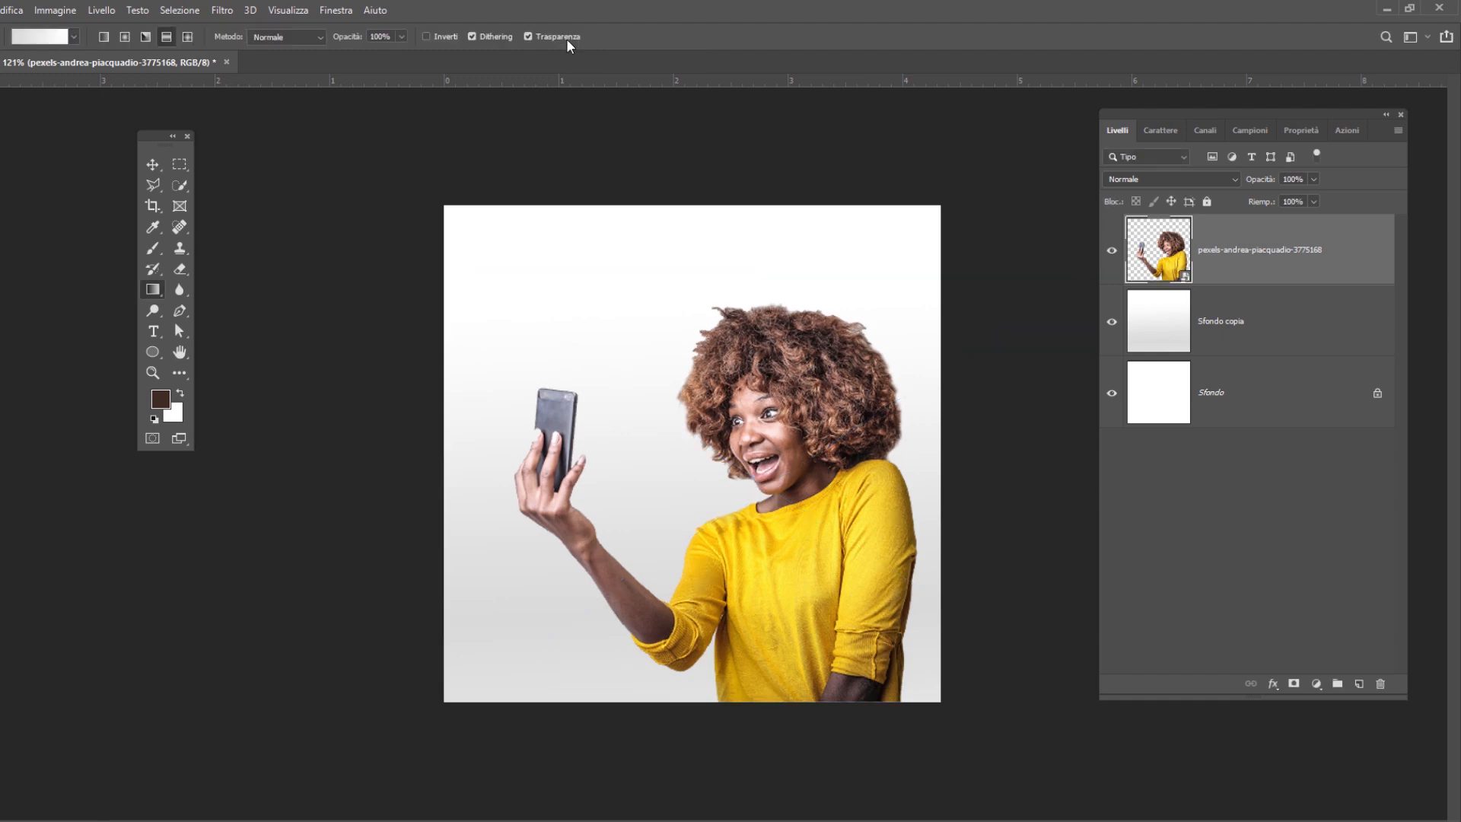
Rename the woman's photo layer as img.
{"action": "double_click", "coordinate": [1244, 255]}
{"action": "type", "text": "img"}
{"action": "key", "text": "Return"}
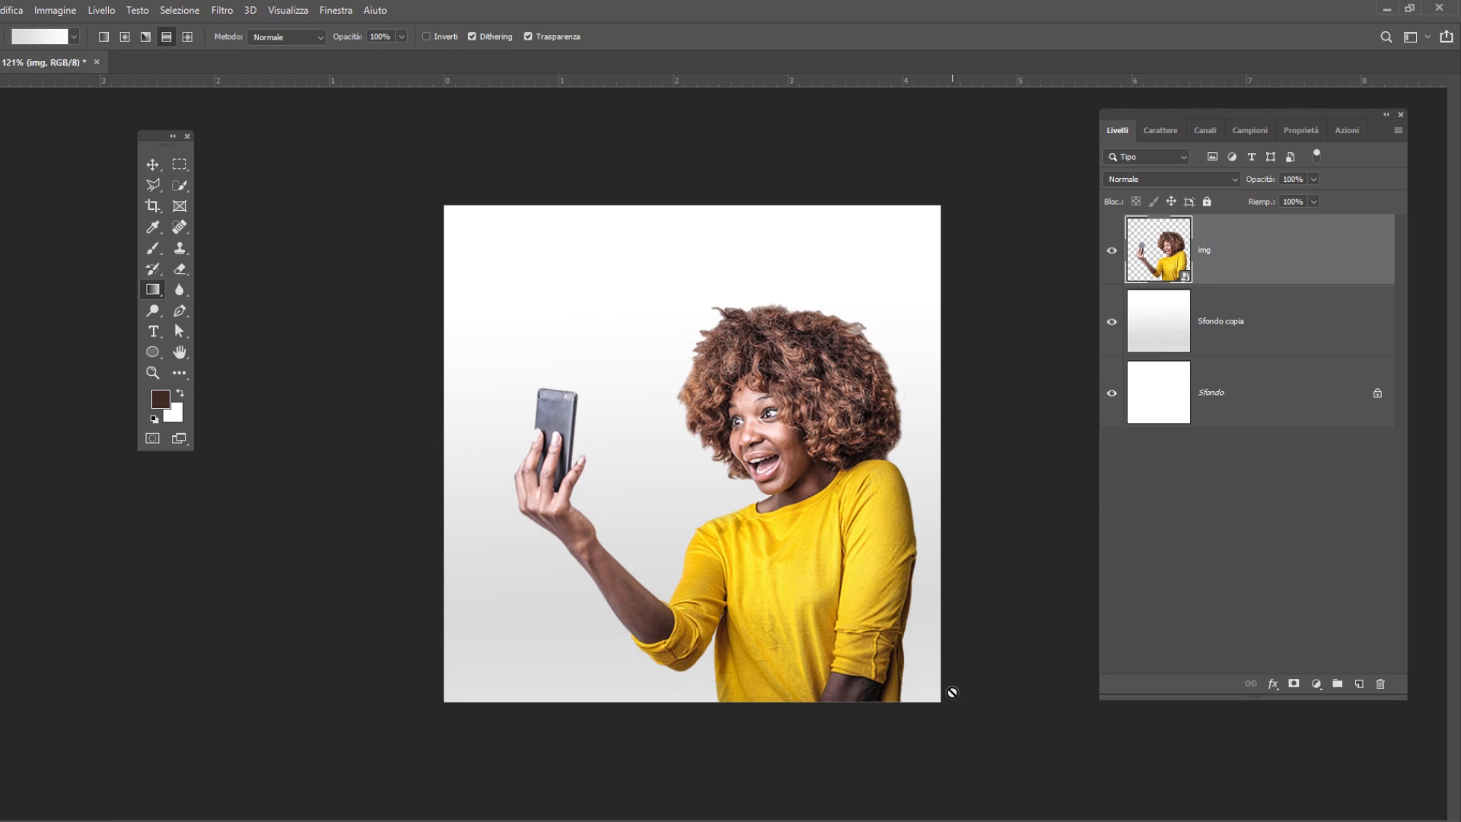
Set the Ellipse tool to Shape mode (Forma) with a light pink fill.
{"action": "left_click", "coordinate": [149, 165]}
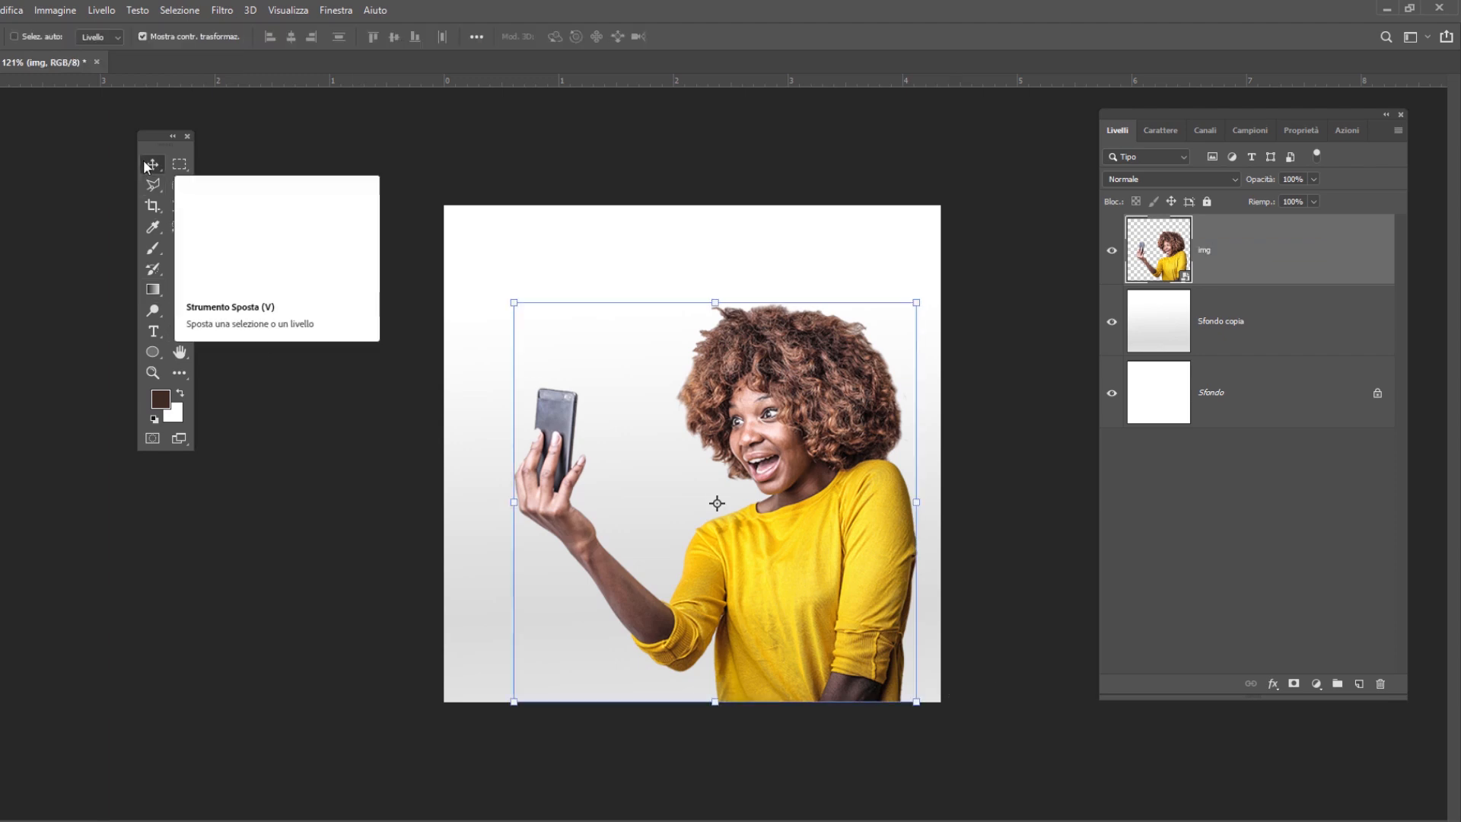
{"action": "left_click_drag", "start_coordinate": [157, 353], "coordinate": [246, 386]}
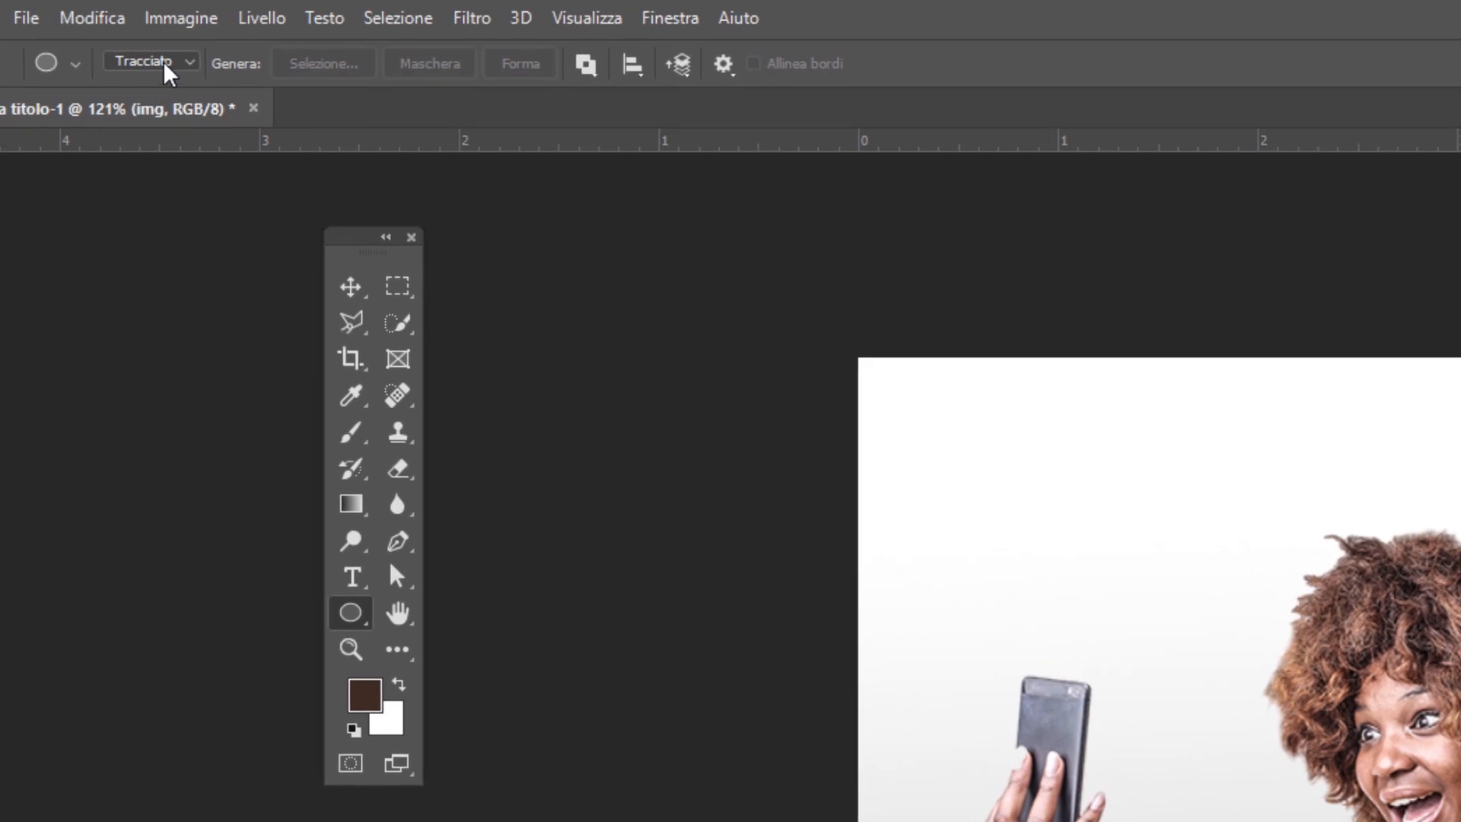
{"action": "left_click", "coordinate": [166, 64]}
{"action": "left_click", "coordinate": [147, 85]}
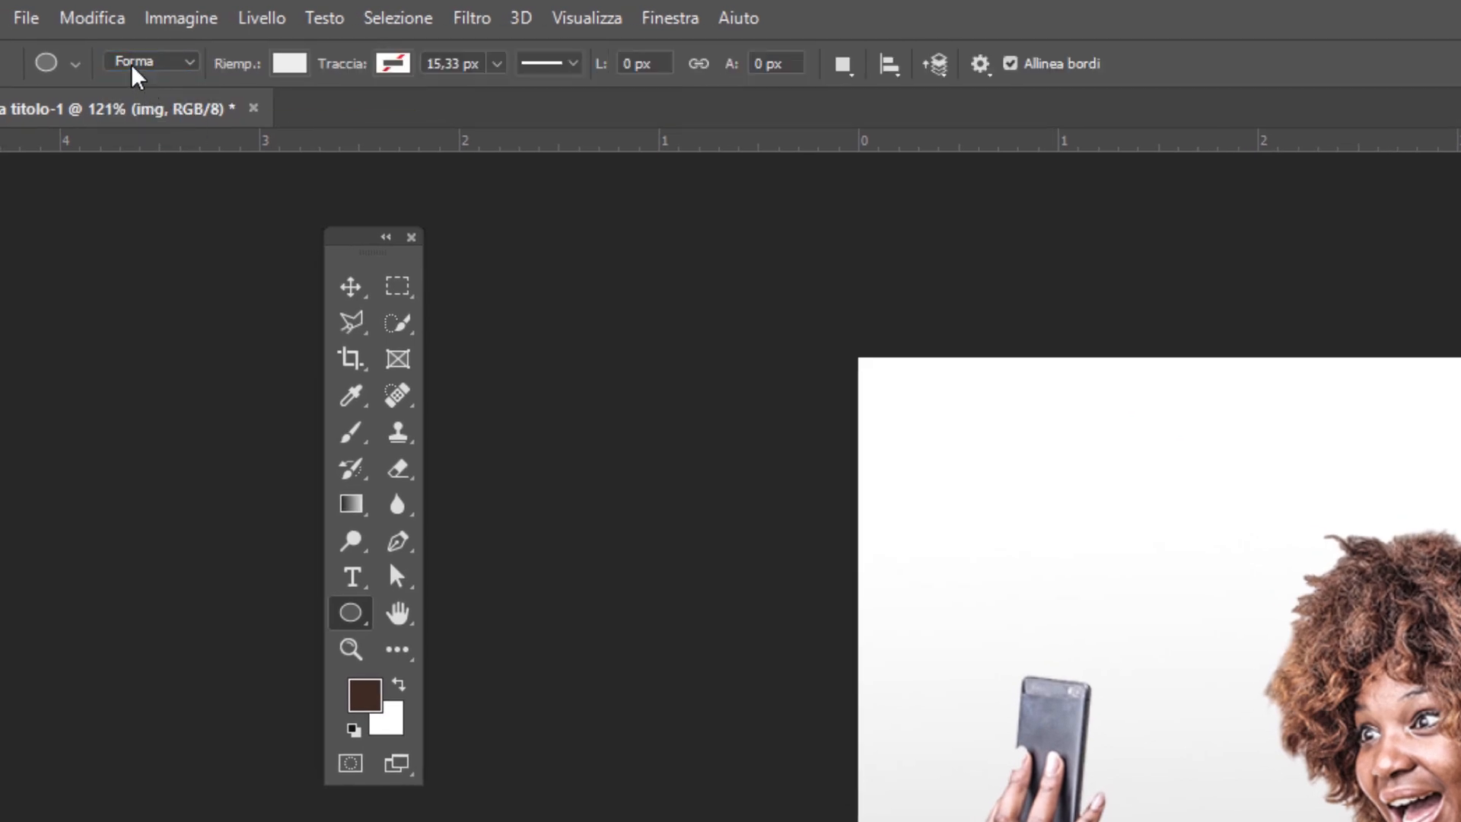
{"action": "left_click", "coordinate": [295, 70]}
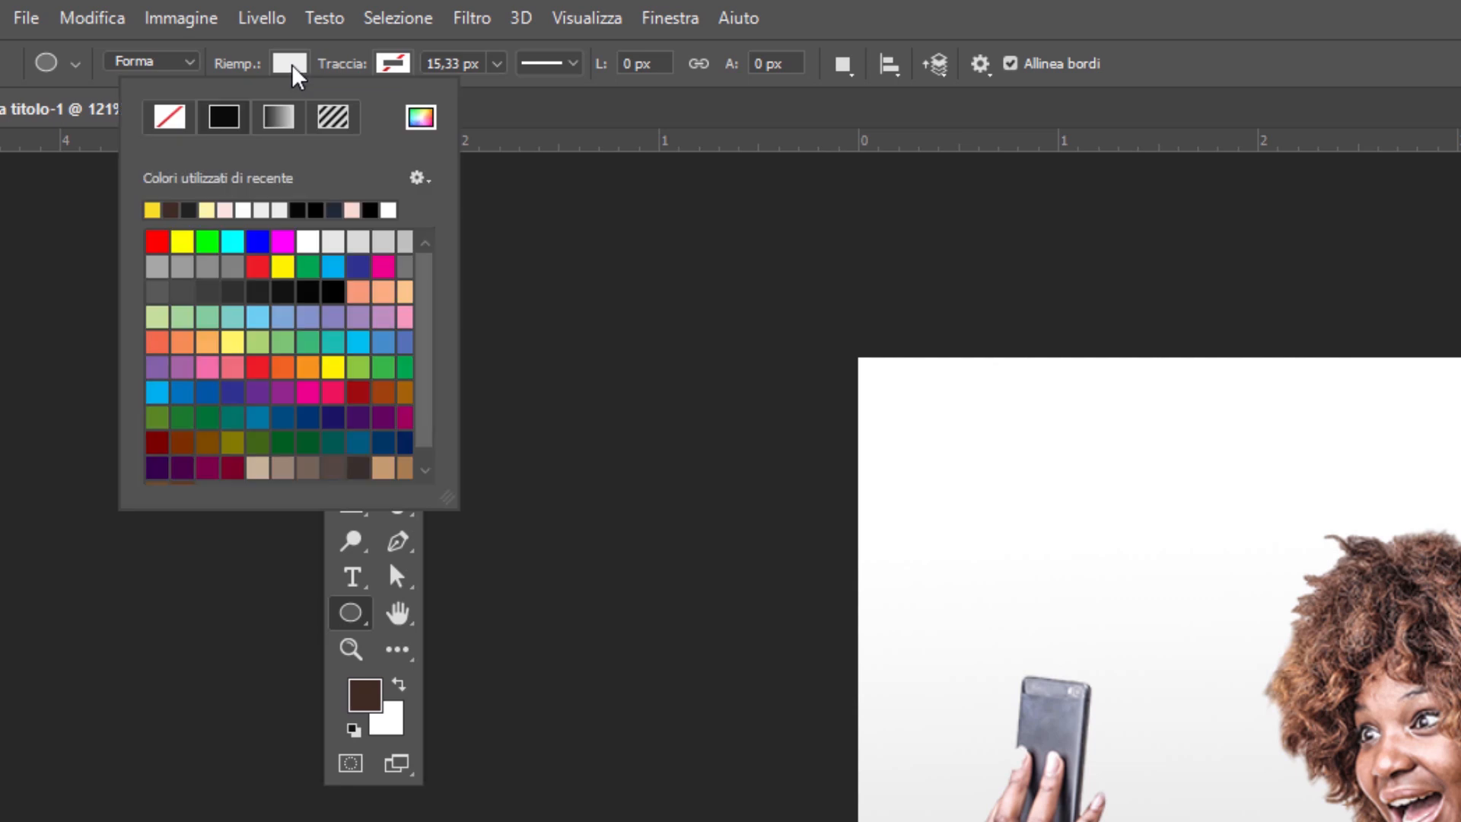
{"action": "left_click", "coordinate": [225, 210]}
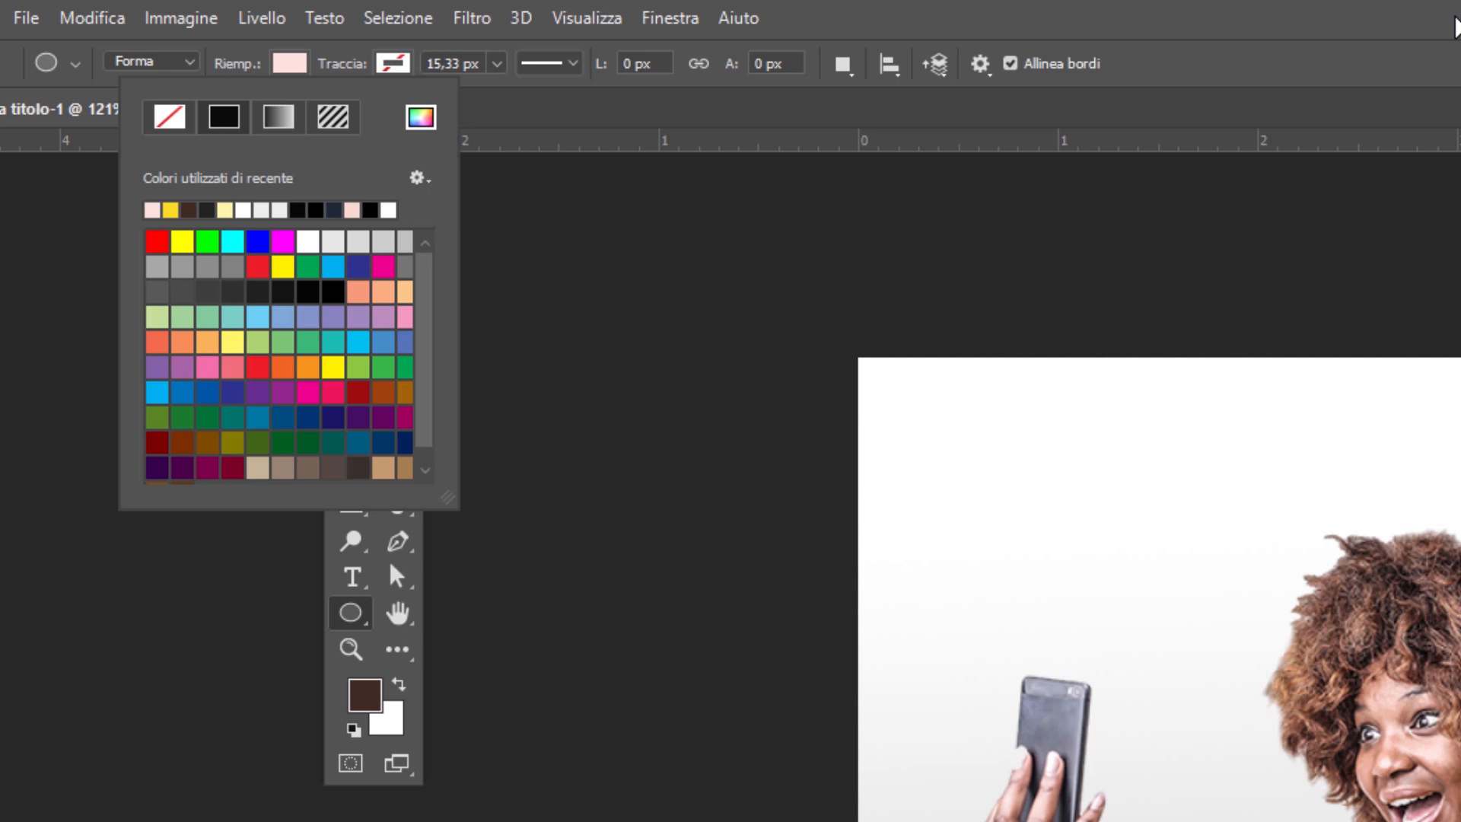
{"action": "key", "text": "Escape"}
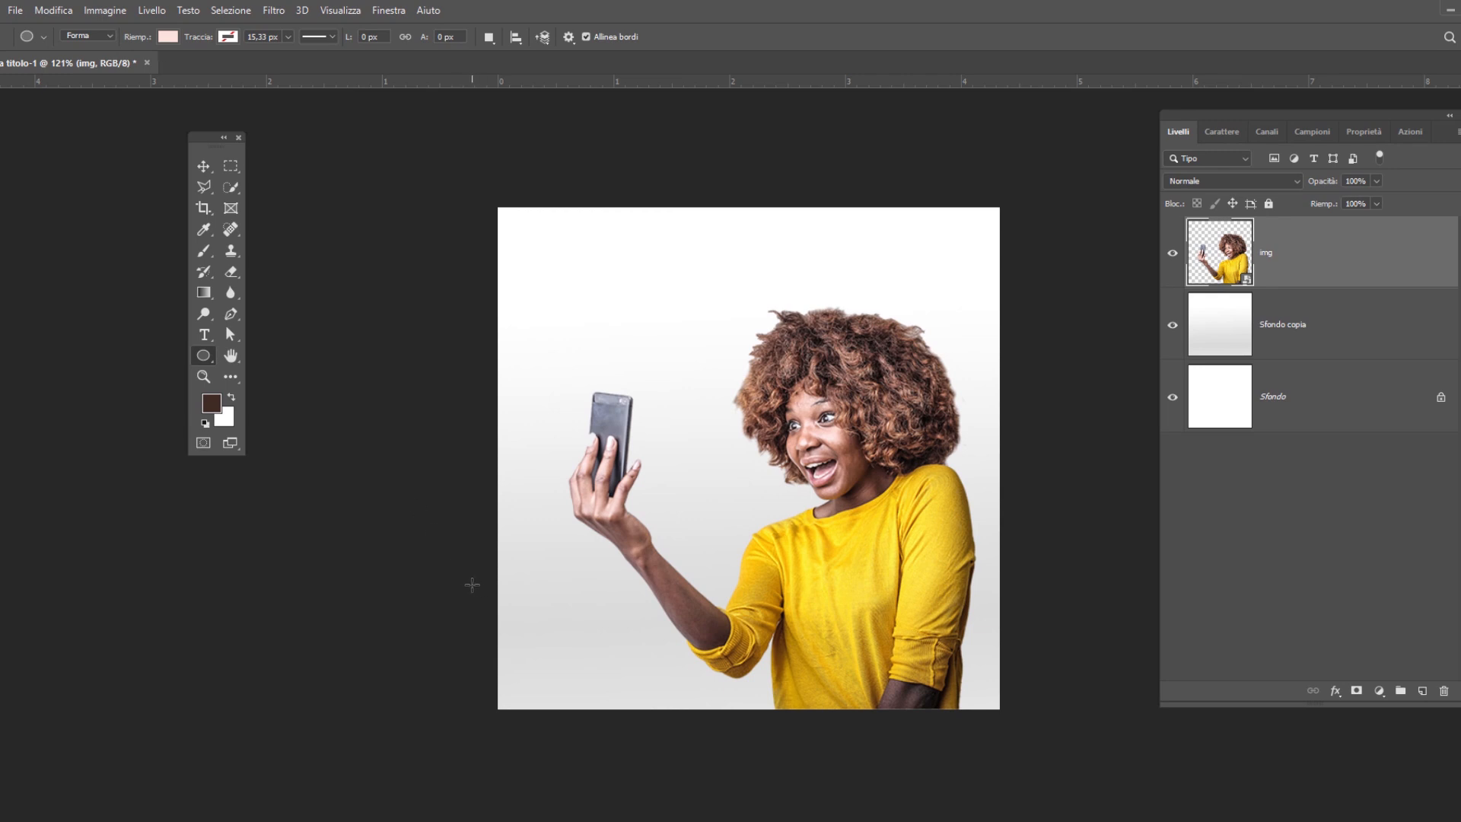
Draw a circle about 183 px wide at the canvas's lower-left corner and shift it partly off the left edge.
{"action": "left_click_drag", "start_coordinate": [497, 564], "coordinate": [675, 743]}
{"action": "key", "text": "v"}
{"action": "left_click_drag", "start_coordinate": [630, 645], "coordinate": [593, 646]}
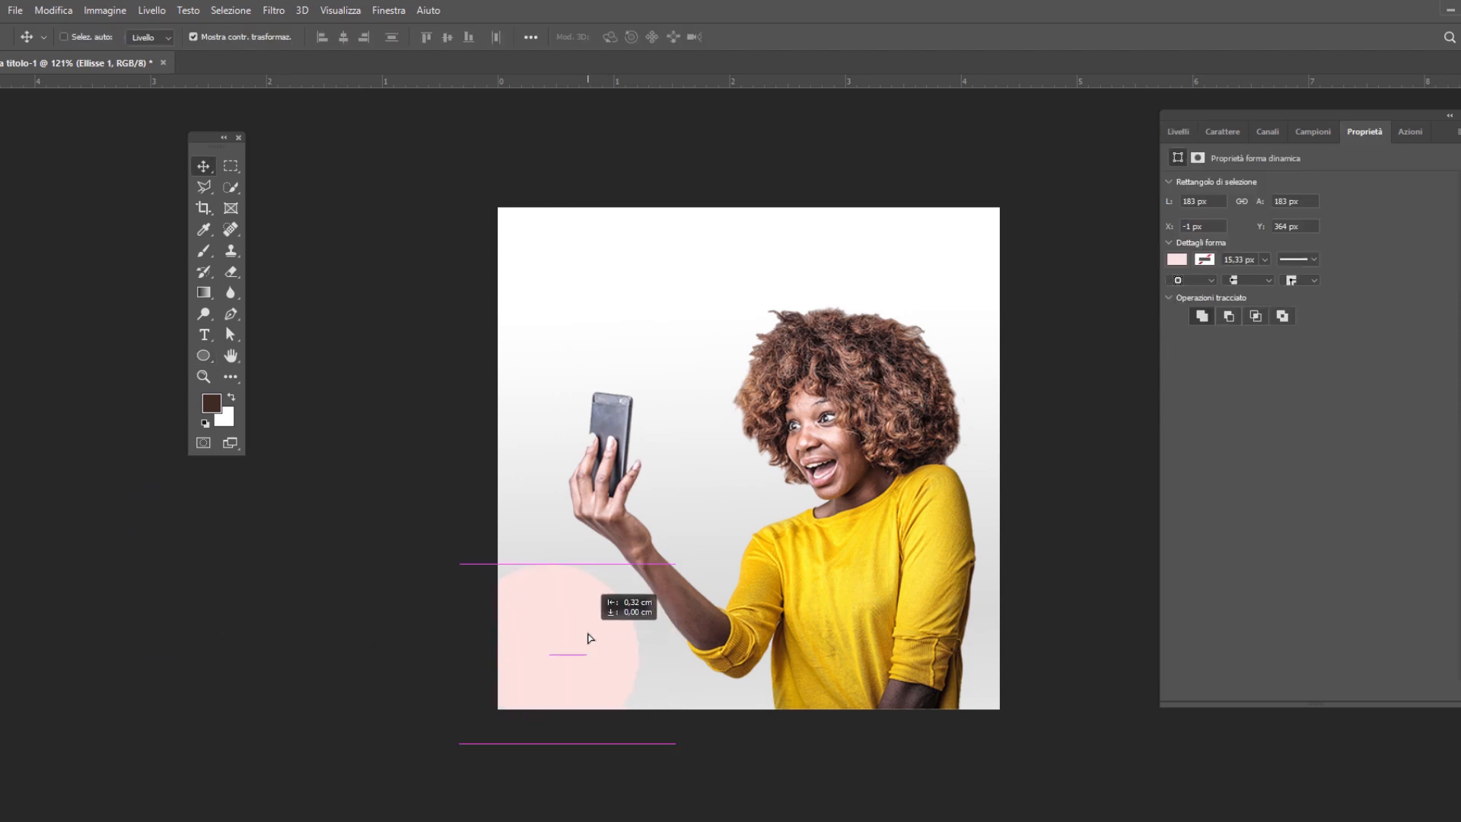
Change the lower-left circle's fill to the deeper pink fcccc3.
{"action": "left_click", "coordinate": [1176, 258]}
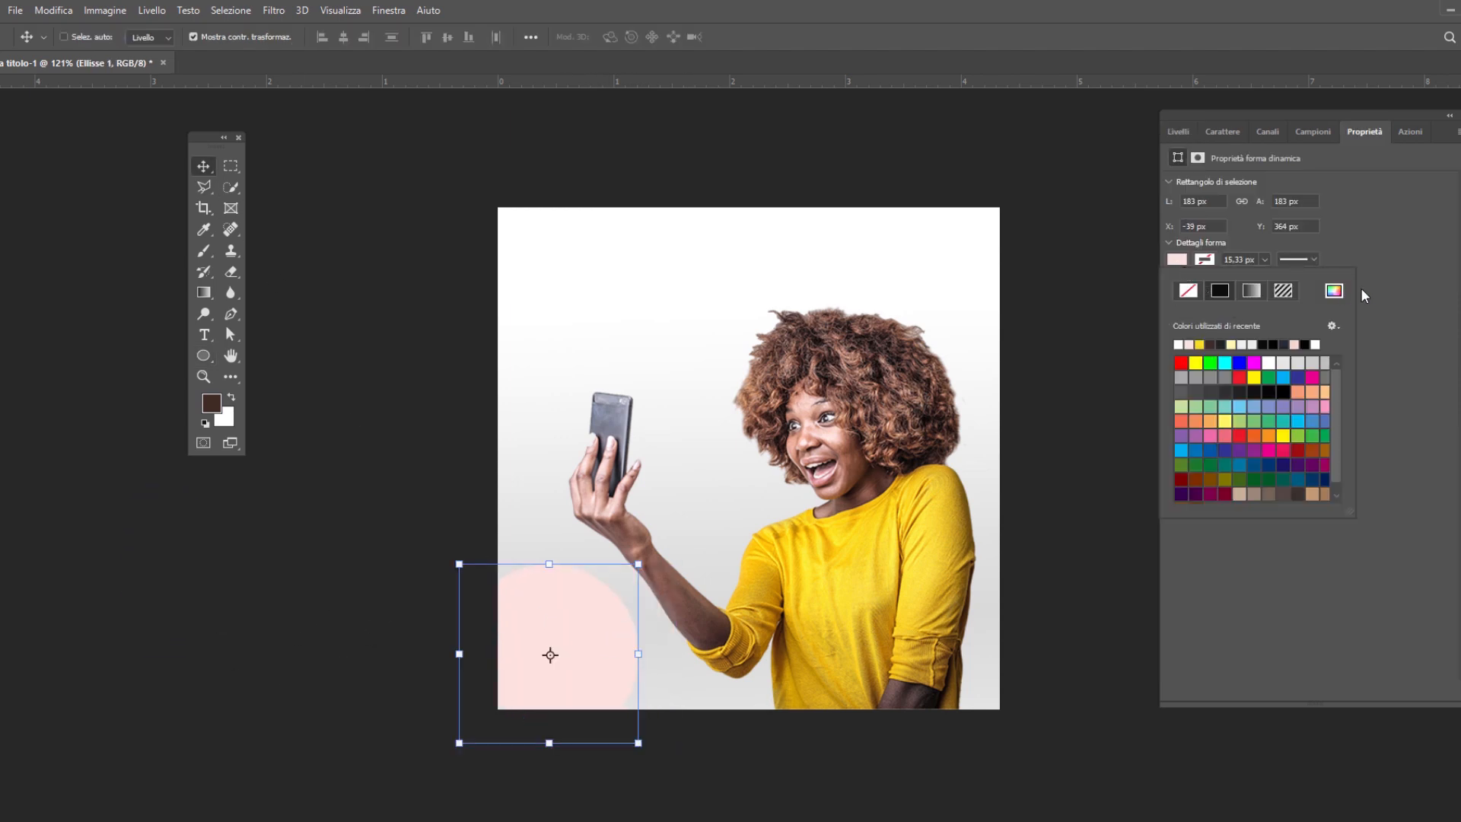
{"action": "left_click", "coordinate": [1182, 262]}
{"action": "left_click", "coordinate": [1176, 259]}
{"action": "left_click", "coordinate": [1334, 287]}
{"action": "left_click", "coordinate": [1056, 240]}
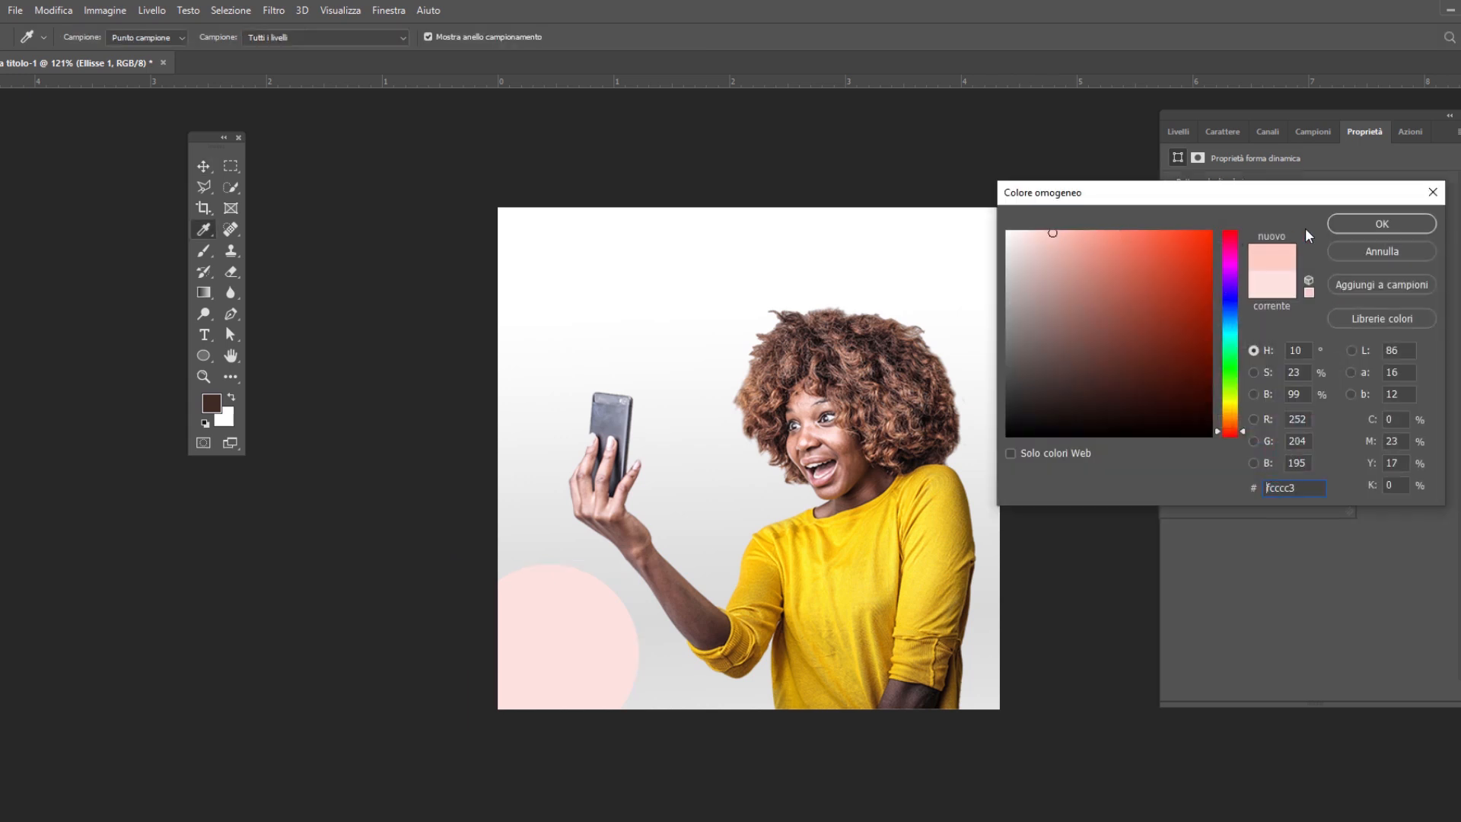
{"action": "left_click", "coordinate": [1382, 224]}
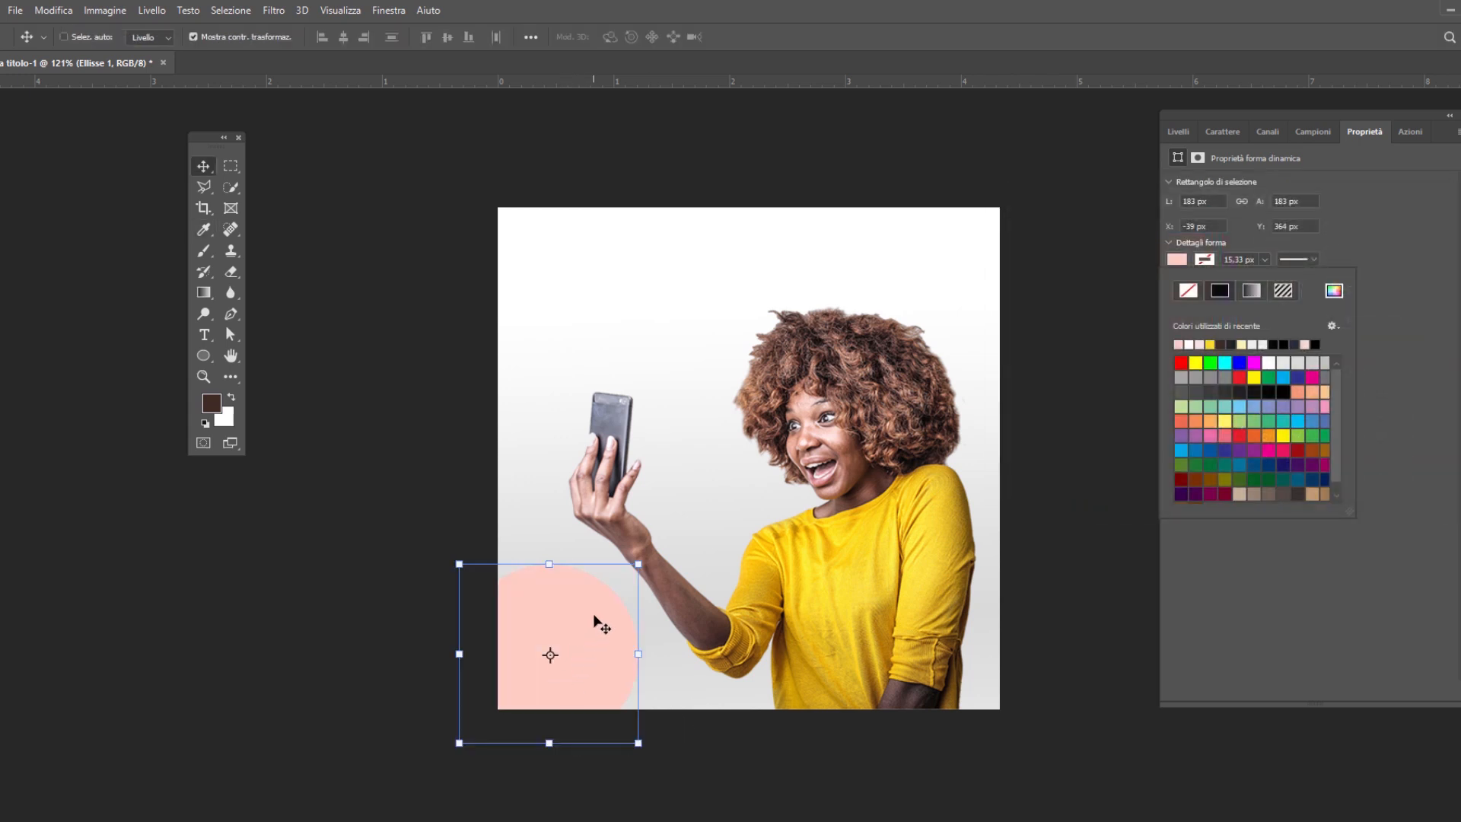
Add a new layer and draw a second circle about 201 px wide overlapping the canvas's upper-right corner.
{"action": "left_click", "coordinate": [1178, 131]}
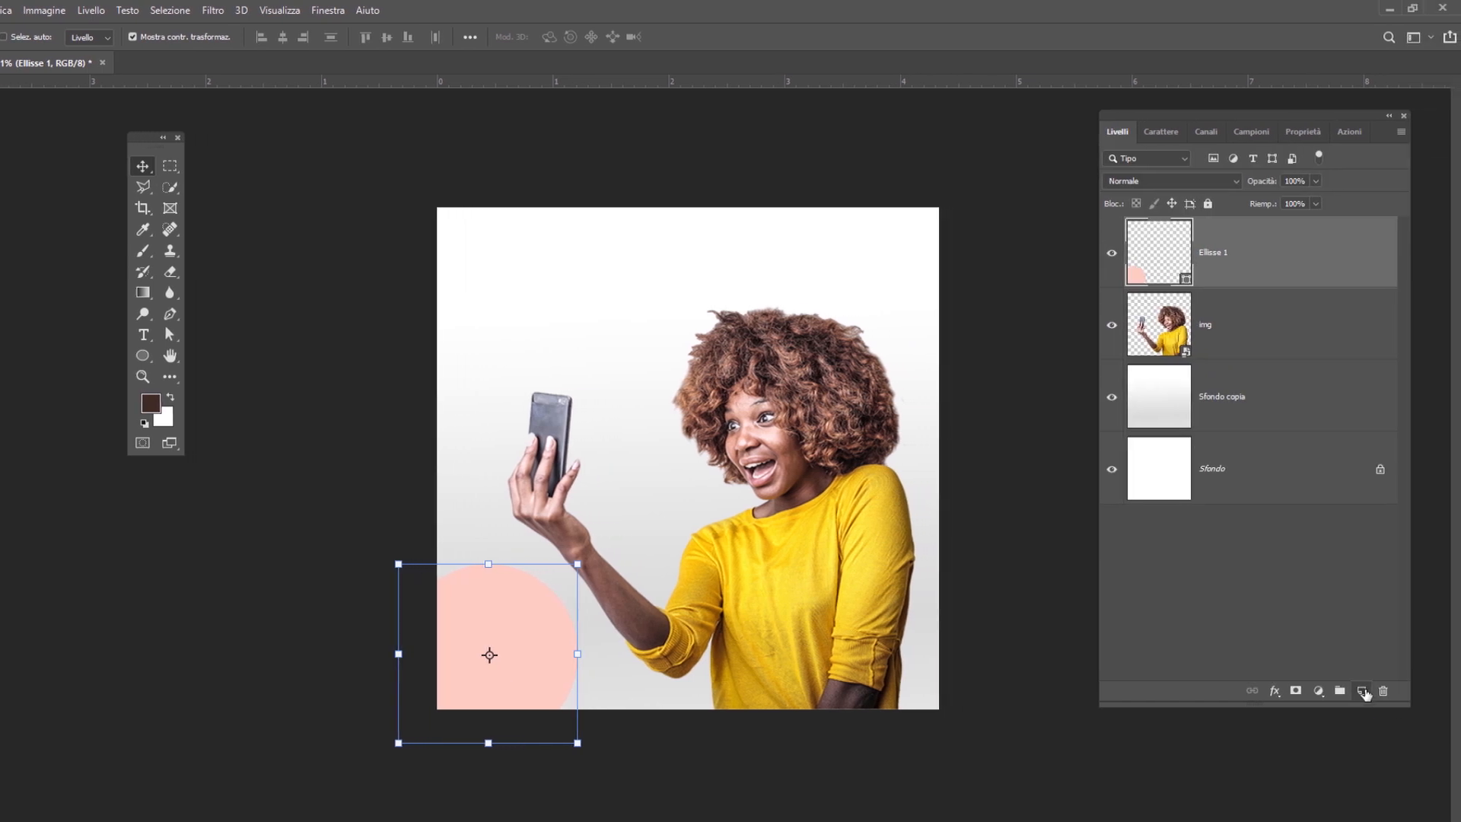
{"action": "left_click", "coordinate": [1361, 690]}
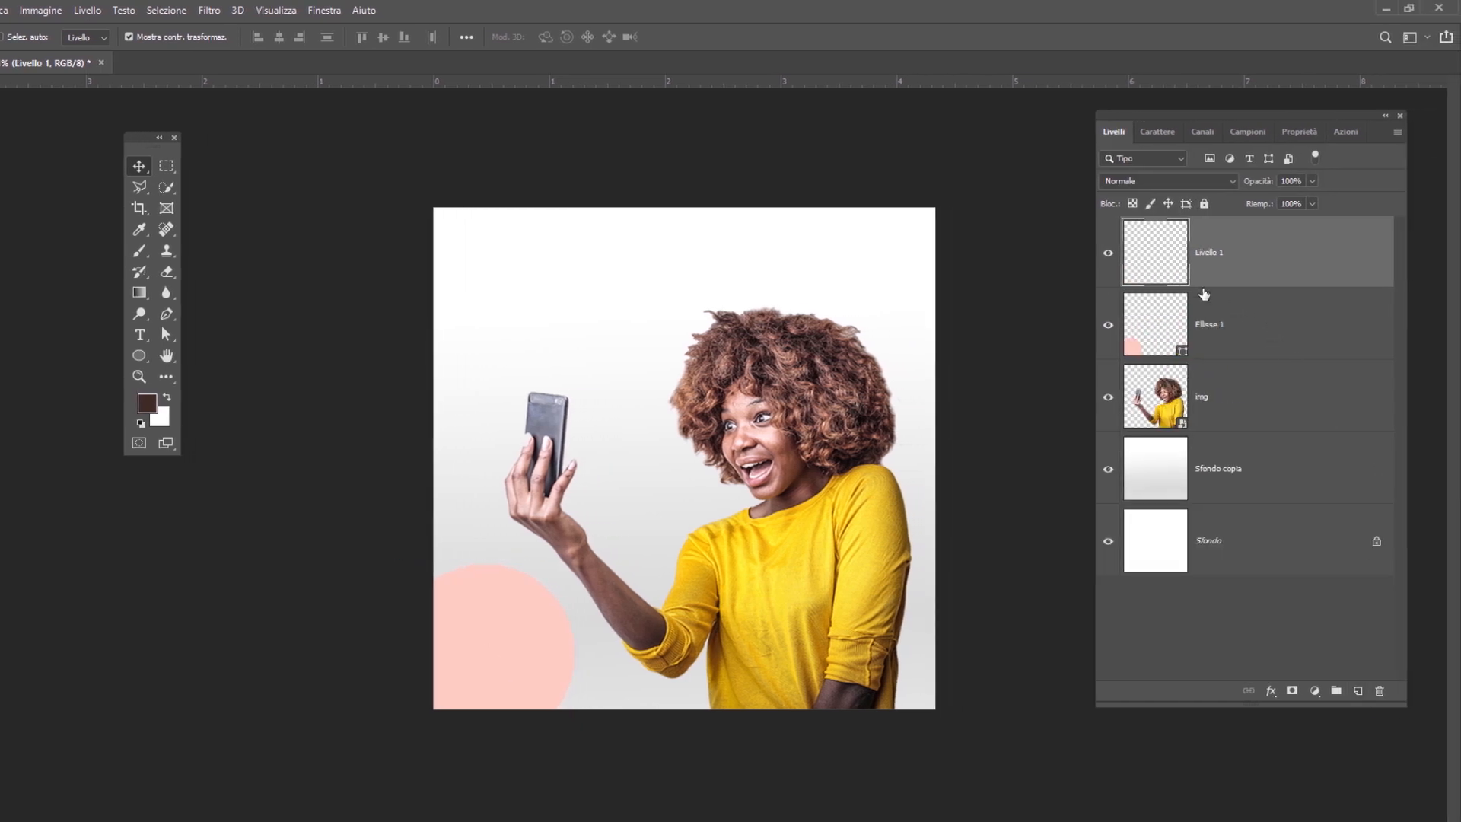
{"action": "left_click", "coordinate": [142, 355]}
{"action": "left_click_drag", "start_coordinate": [818, 151], "coordinate": [1016, 349]}
{"action": "left_click", "coordinate": [1116, 133]}
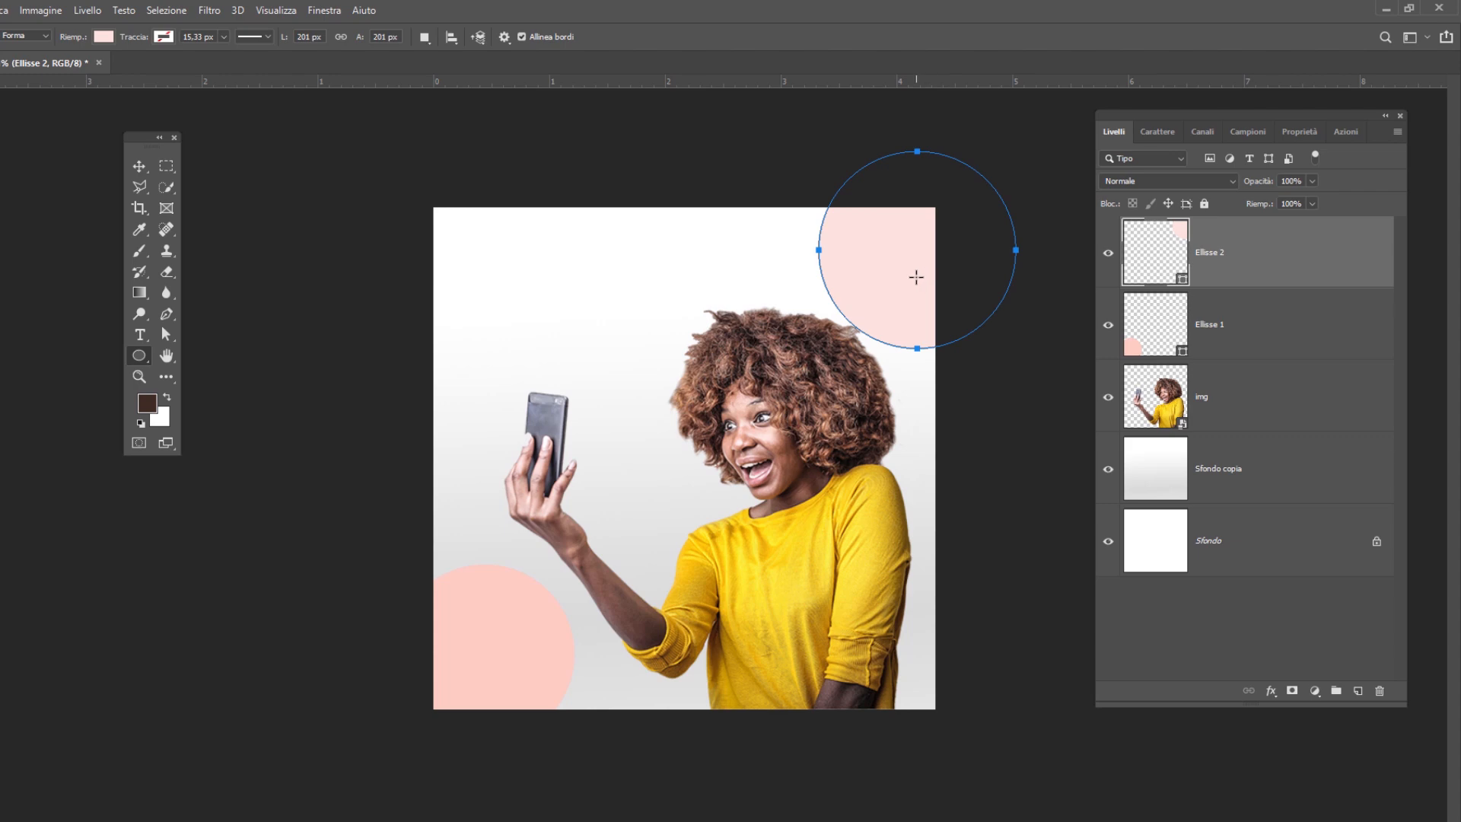
Recolour the upper-right circle to yellow f2cb19 and shift it slightly up and to the left.
{"action": "left_click", "coordinate": [103, 37]}
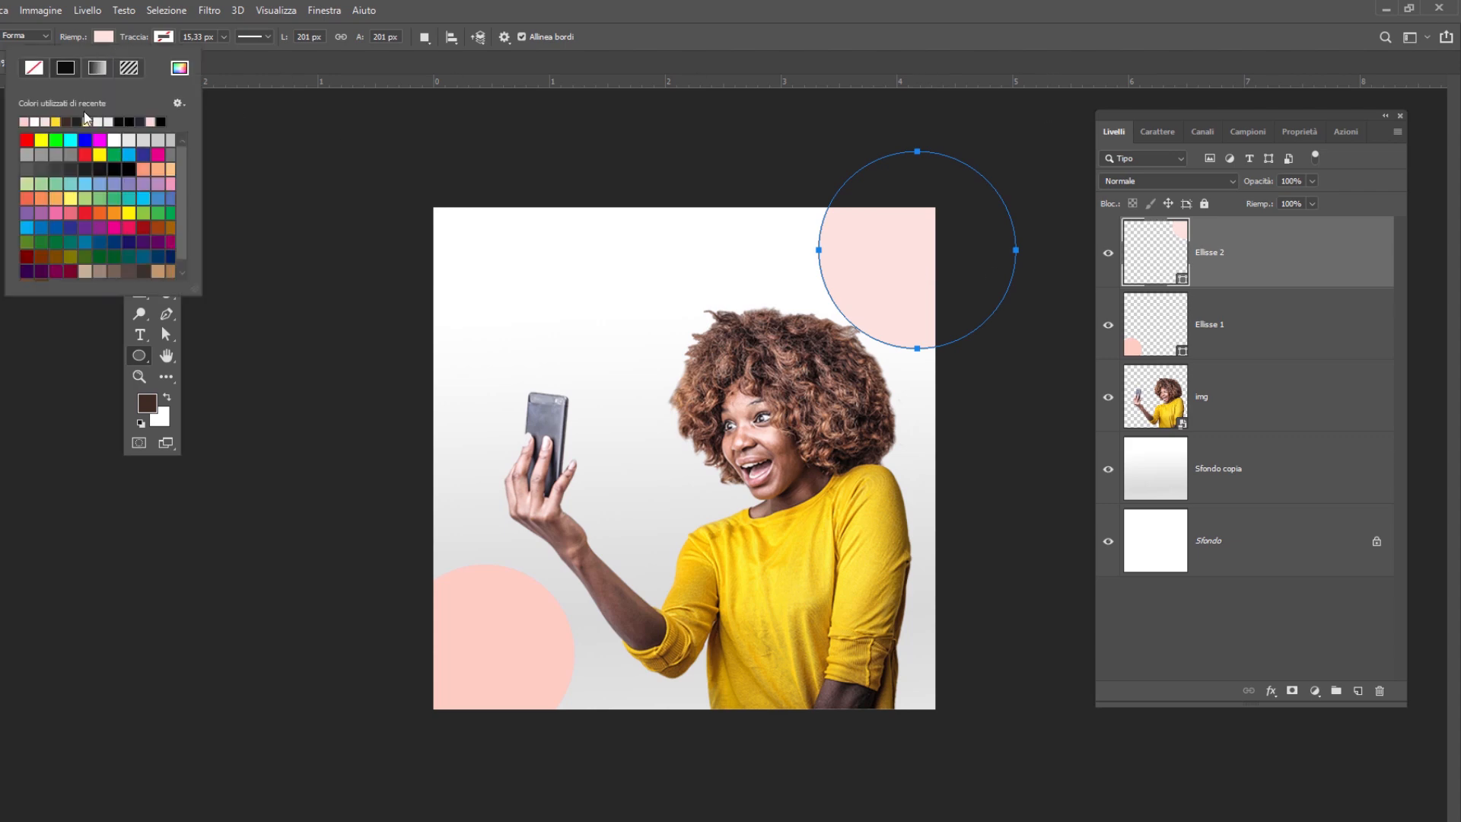
{"action": "left_click", "coordinate": [41, 155]}
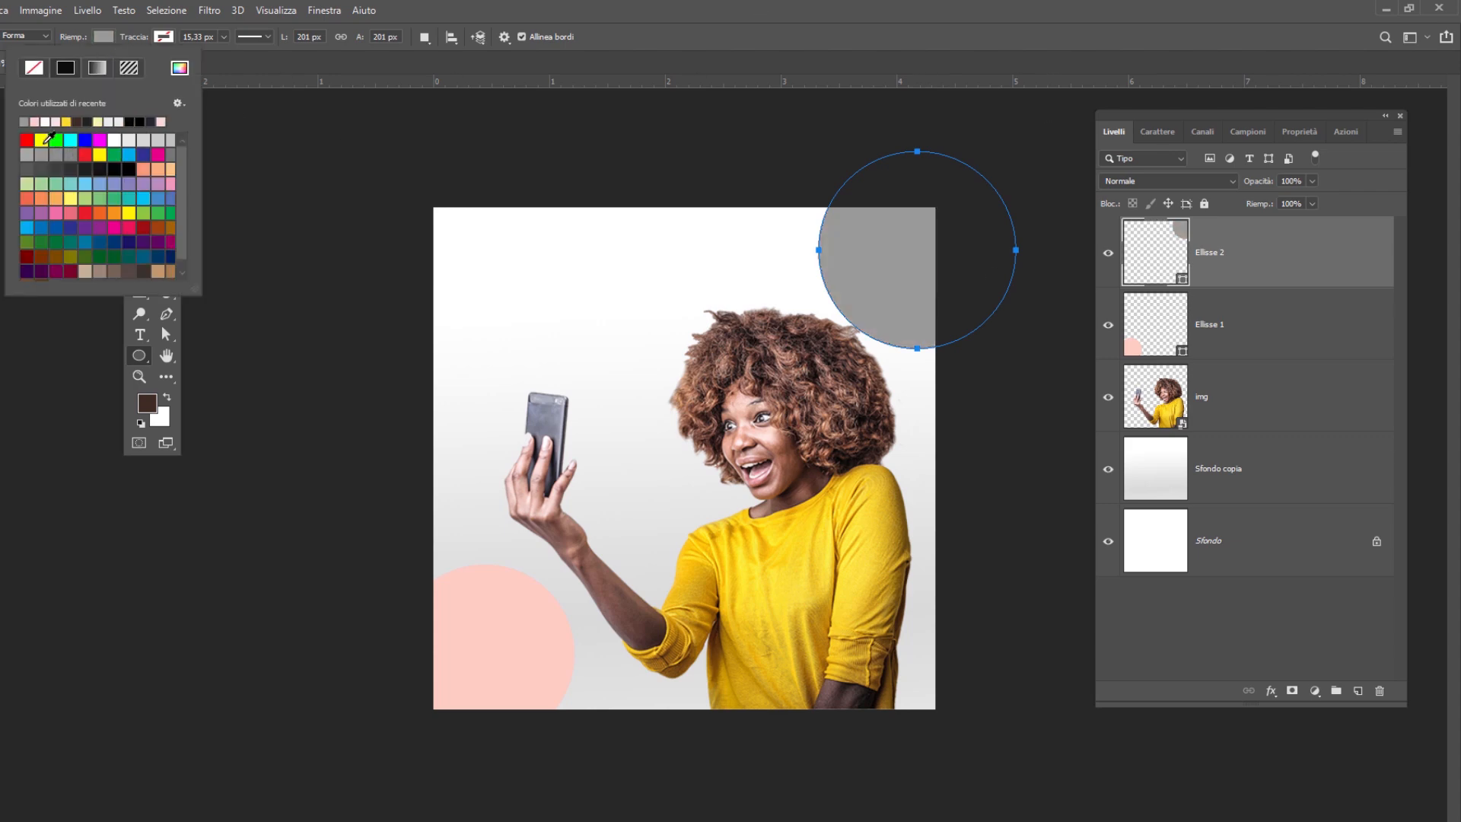
{"action": "left_click", "coordinate": [41, 139]}
{"action": "left_click", "coordinate": [179, 67]}
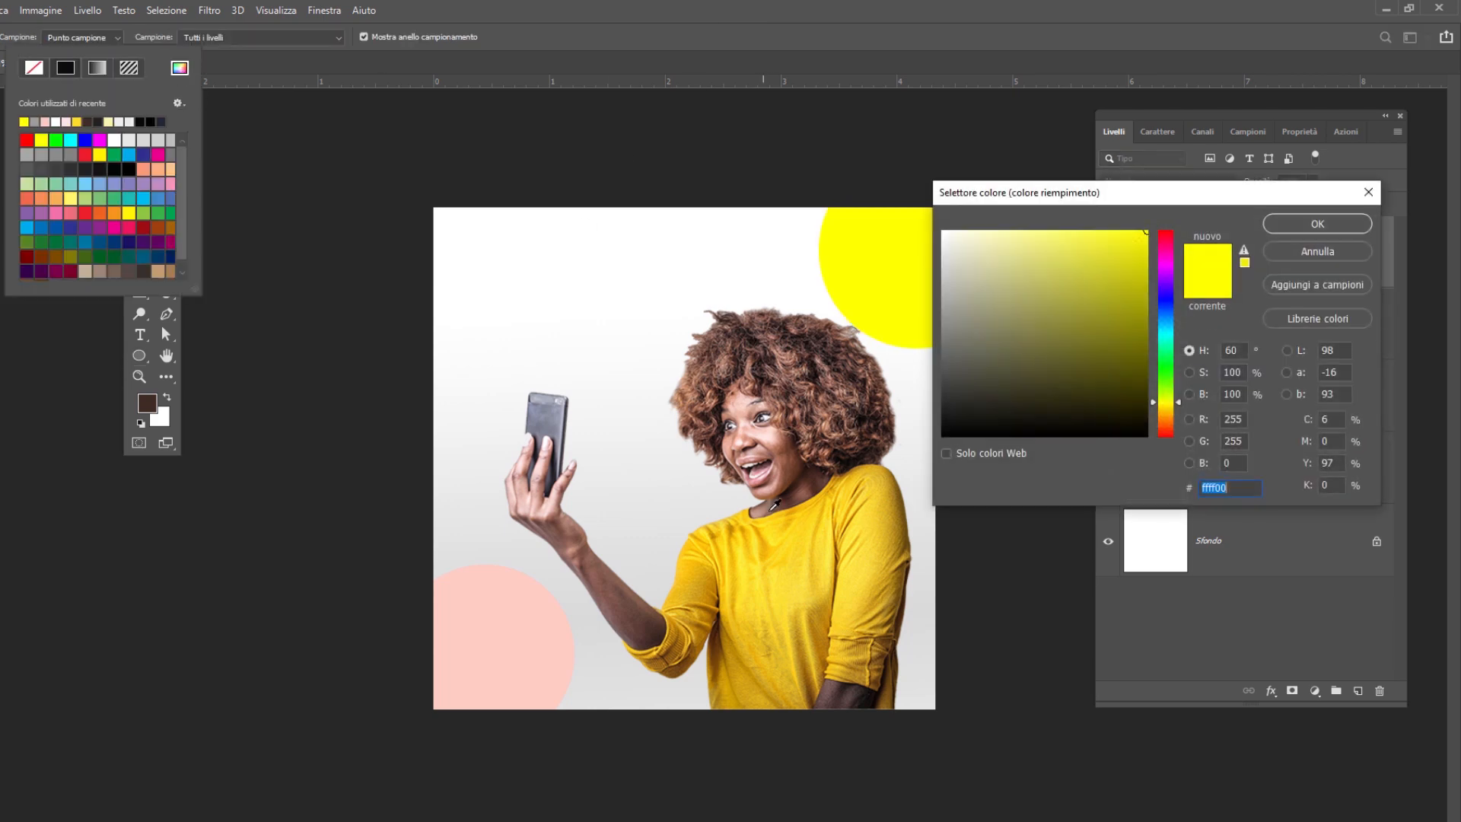
{"action": "type", "text": "f2cb19"}
{"action": "left_click", "coordinate": [1317, 223]}
{"action": "key", "text": "v"}
{"action": "left_click_drag", "start_coordinate": [883, 278], "coordinate": [867, 260]}
Start a text line at the canvas's upper left and set its font to Hitmo2.0 at 18 pt.
{"action": "key", "text": "t"}
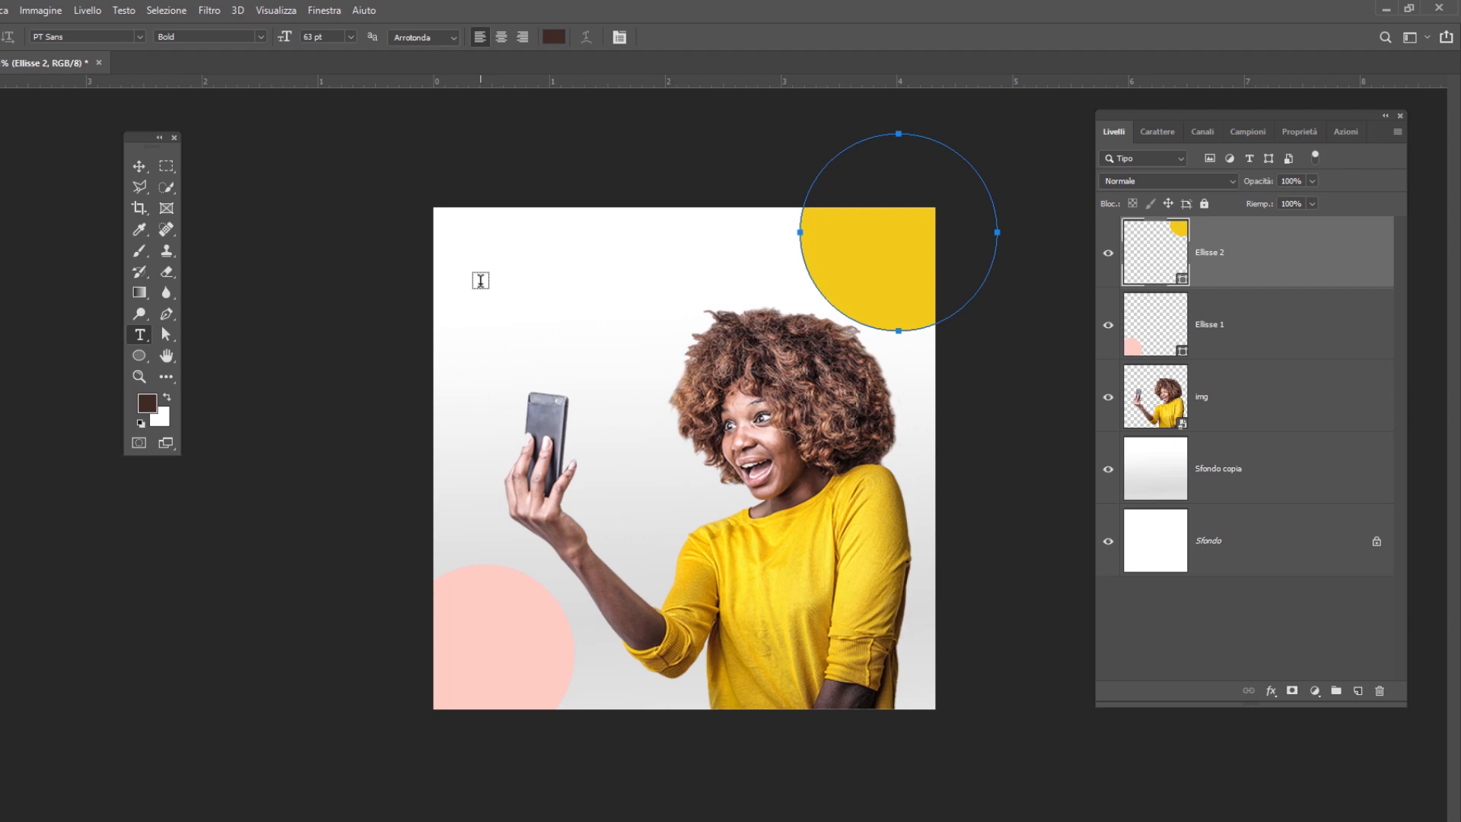
{"action": "left_click", "coordinate": [480, 281]}
{"action": "left_click", "coordinate": [74, 35]}
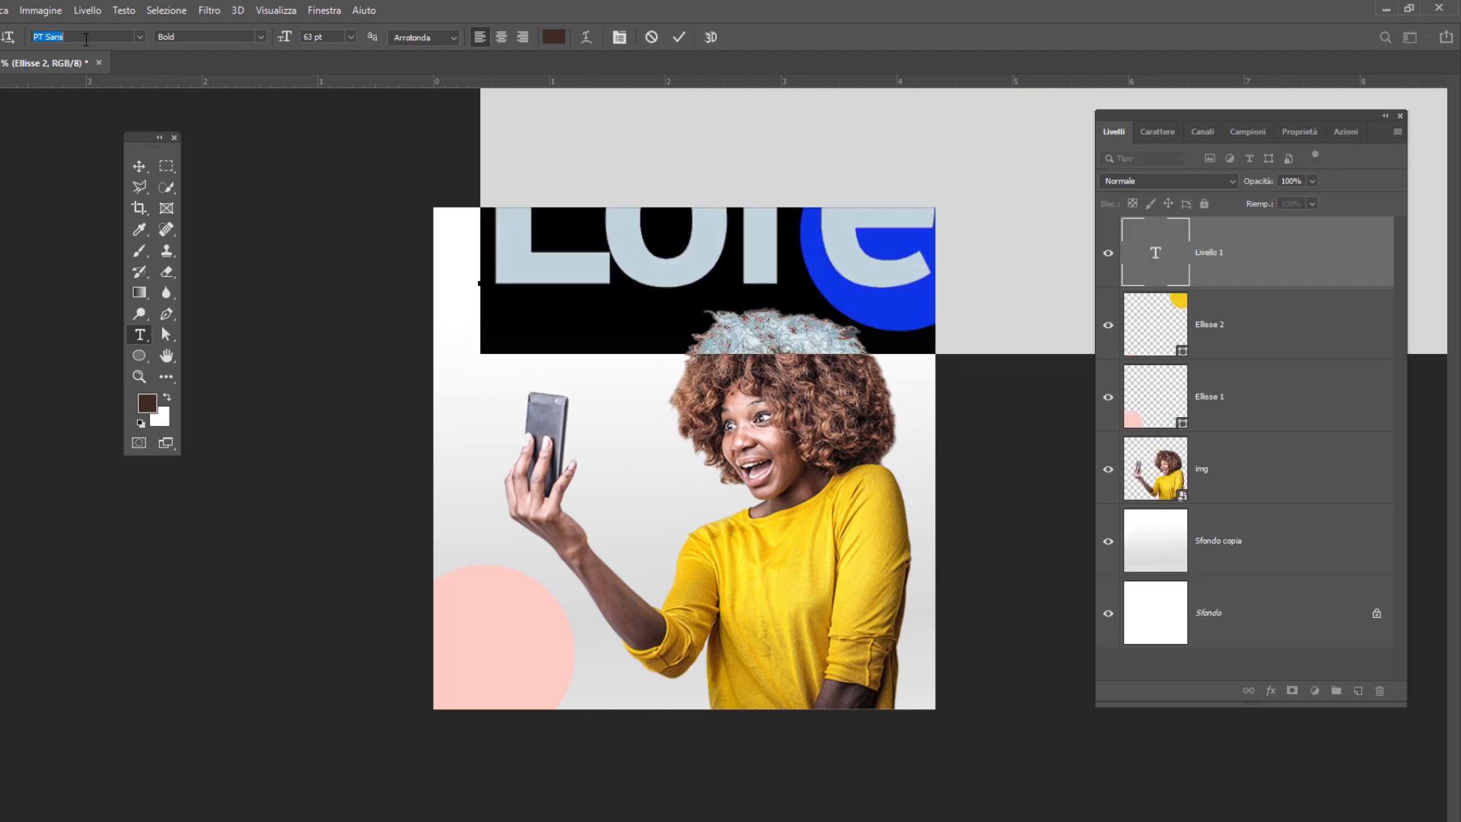
{"action": "type", "text": "h"}
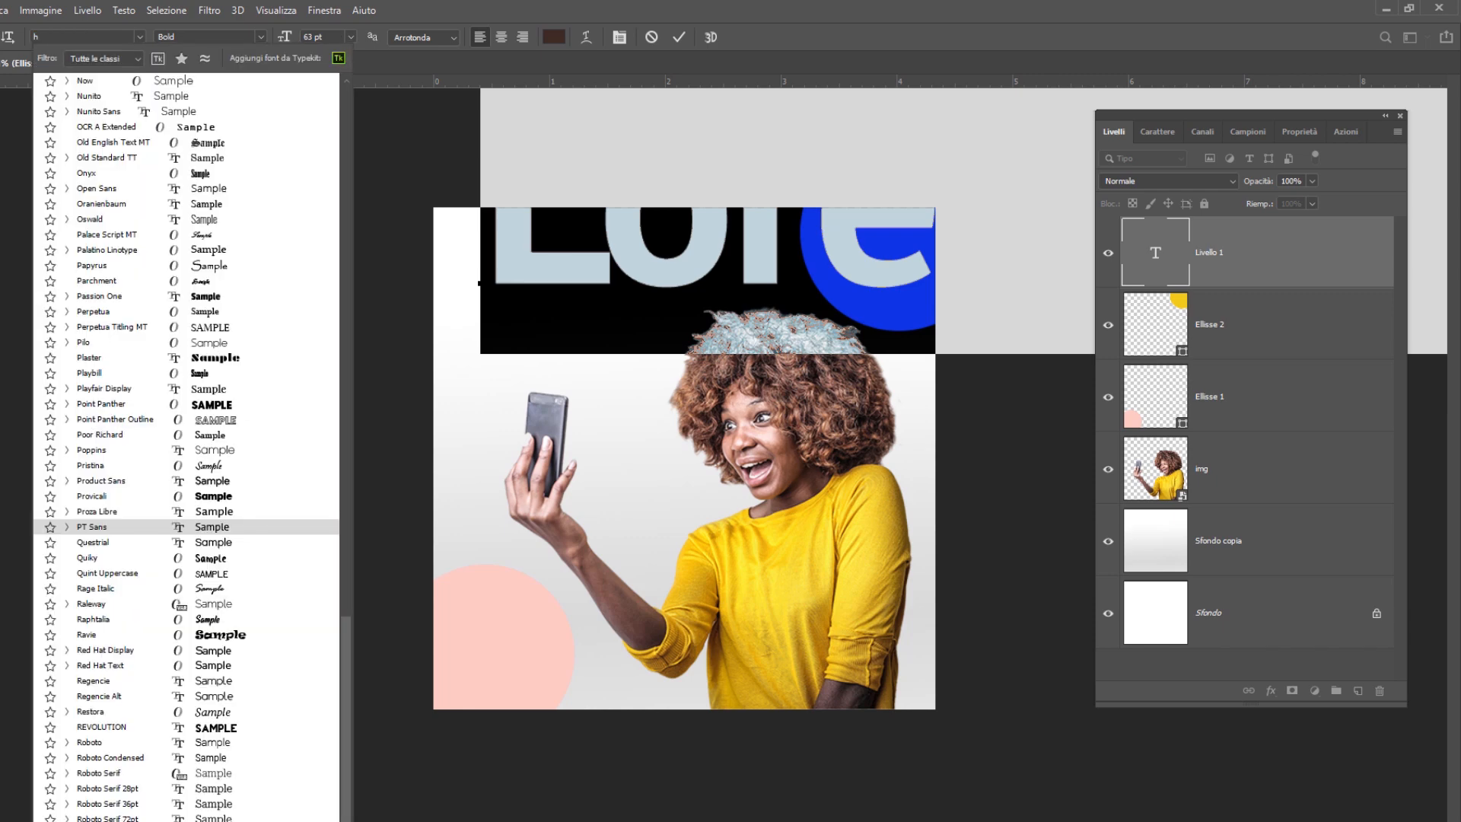
{"action": "type", "text": "itmo"}
{"action": "key", "text": "Return"}
{"action": "left_click", "coordinate": [340, 36]}
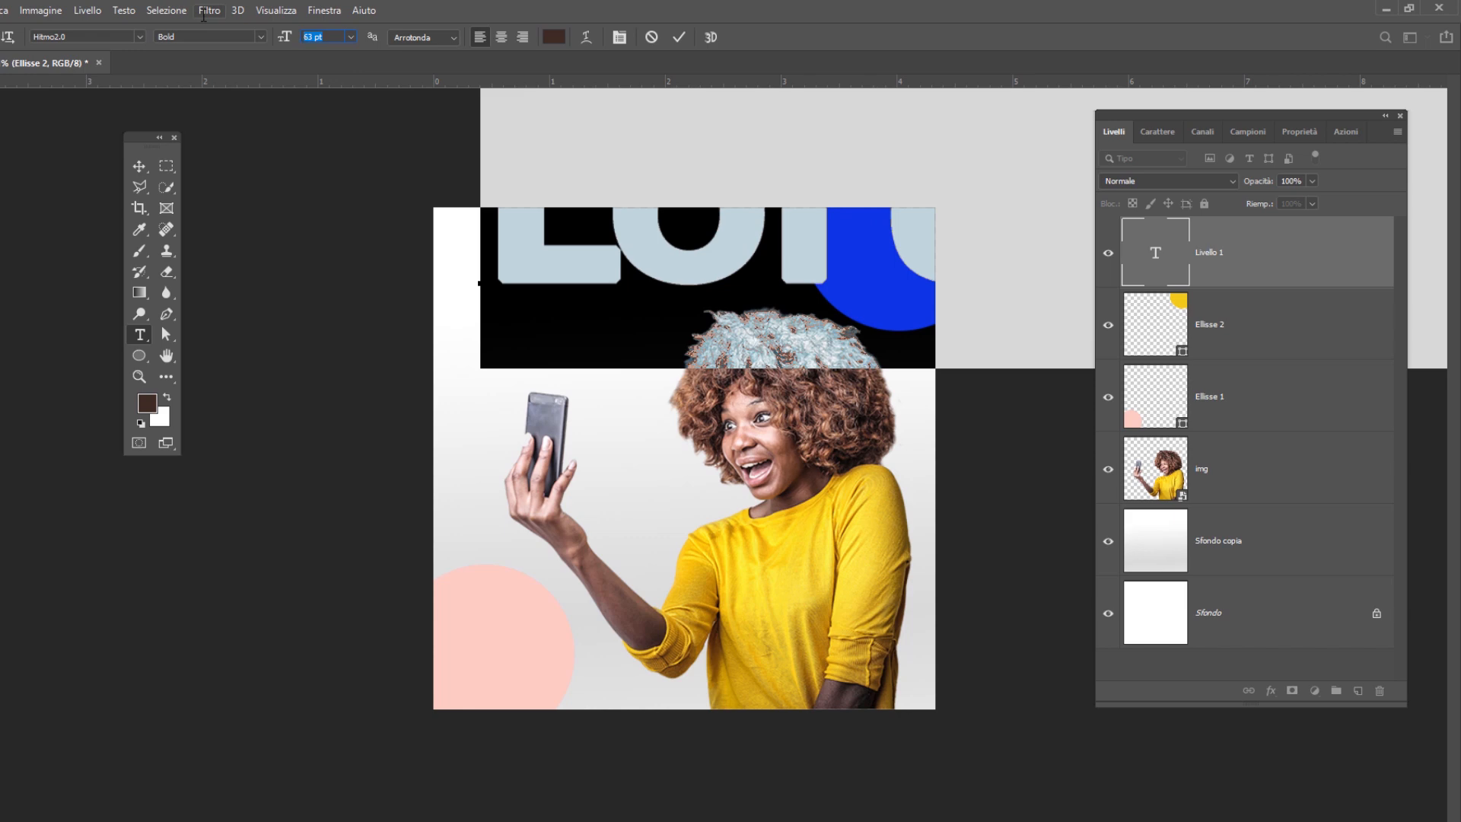
{"action": "type", "text": "18"}
{"action": "key", "text": "Tab"}
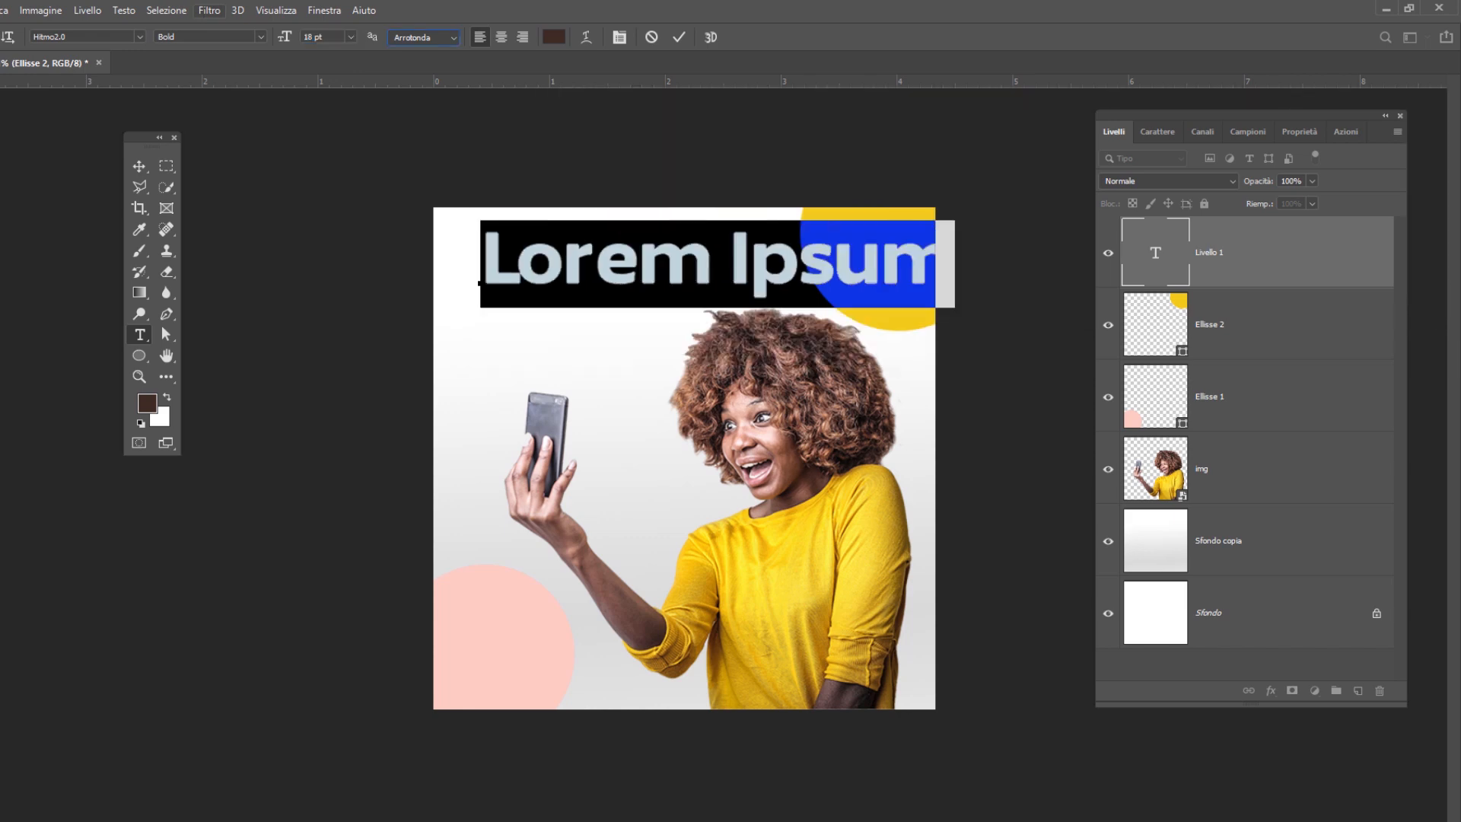
Set the placeholder text to Hitmo2.0 Regular at 5 pt and shift the line slightly to the left.
{"action": "key", "text": "shift+Tab"}
{"action": "type", "text": "7"}
{"action": "key", "text": "Return"}
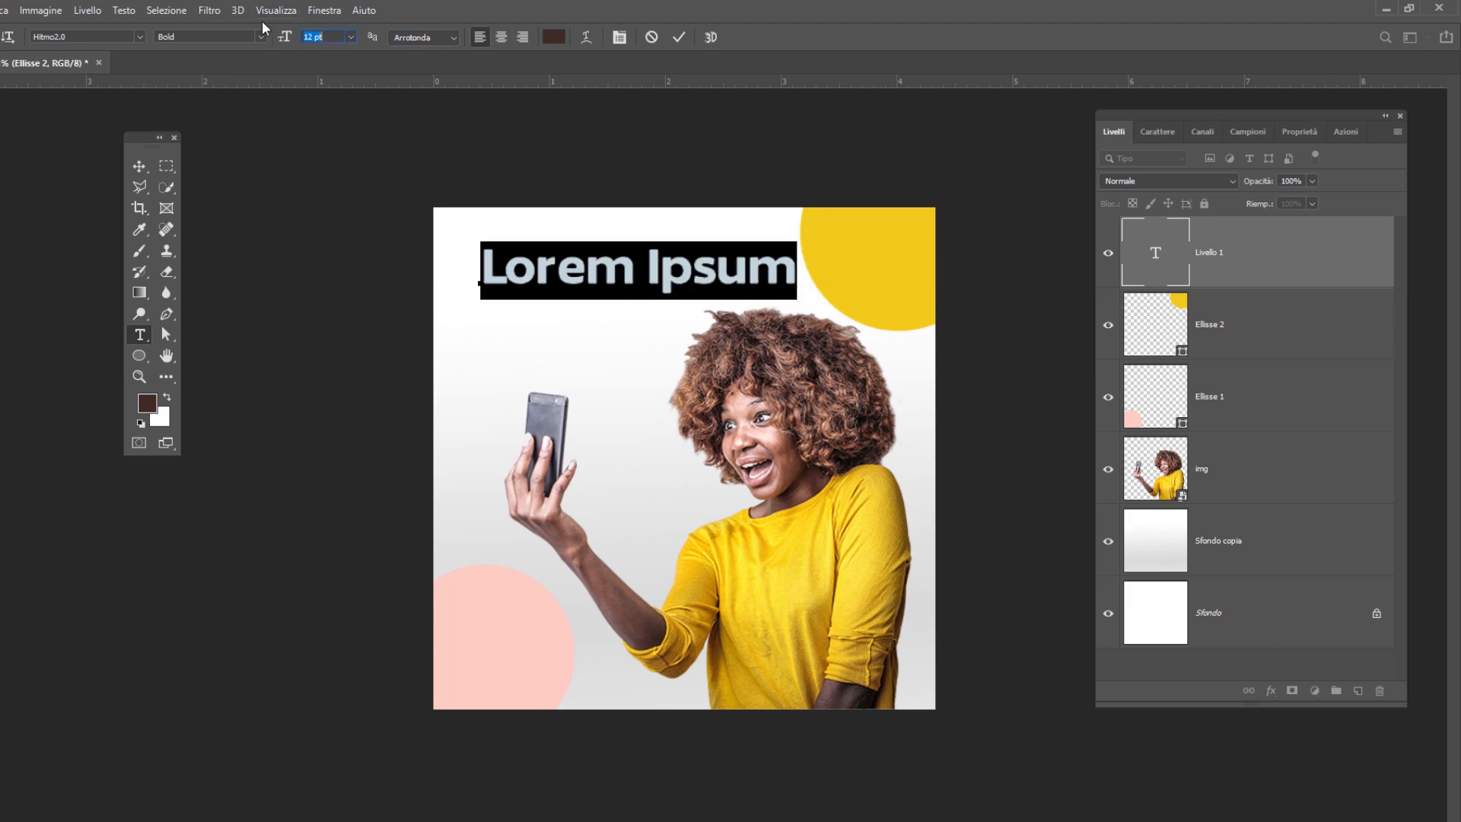
{"action": "left_click", "coordinate": [261, 36]}
{"action": "left_click", "coordinate": [220, 66]}
{"action": "left_click", "coordinate": [508, 313]}
{"action": "left_click", "coordinate": [139, 166]}
{"action": "left_click_drag", "start_coordinate": [566, 276], "coordinate": [549, 276]}
Change the text colour to near-black 161616.
{"action": "key", "text": "t"}
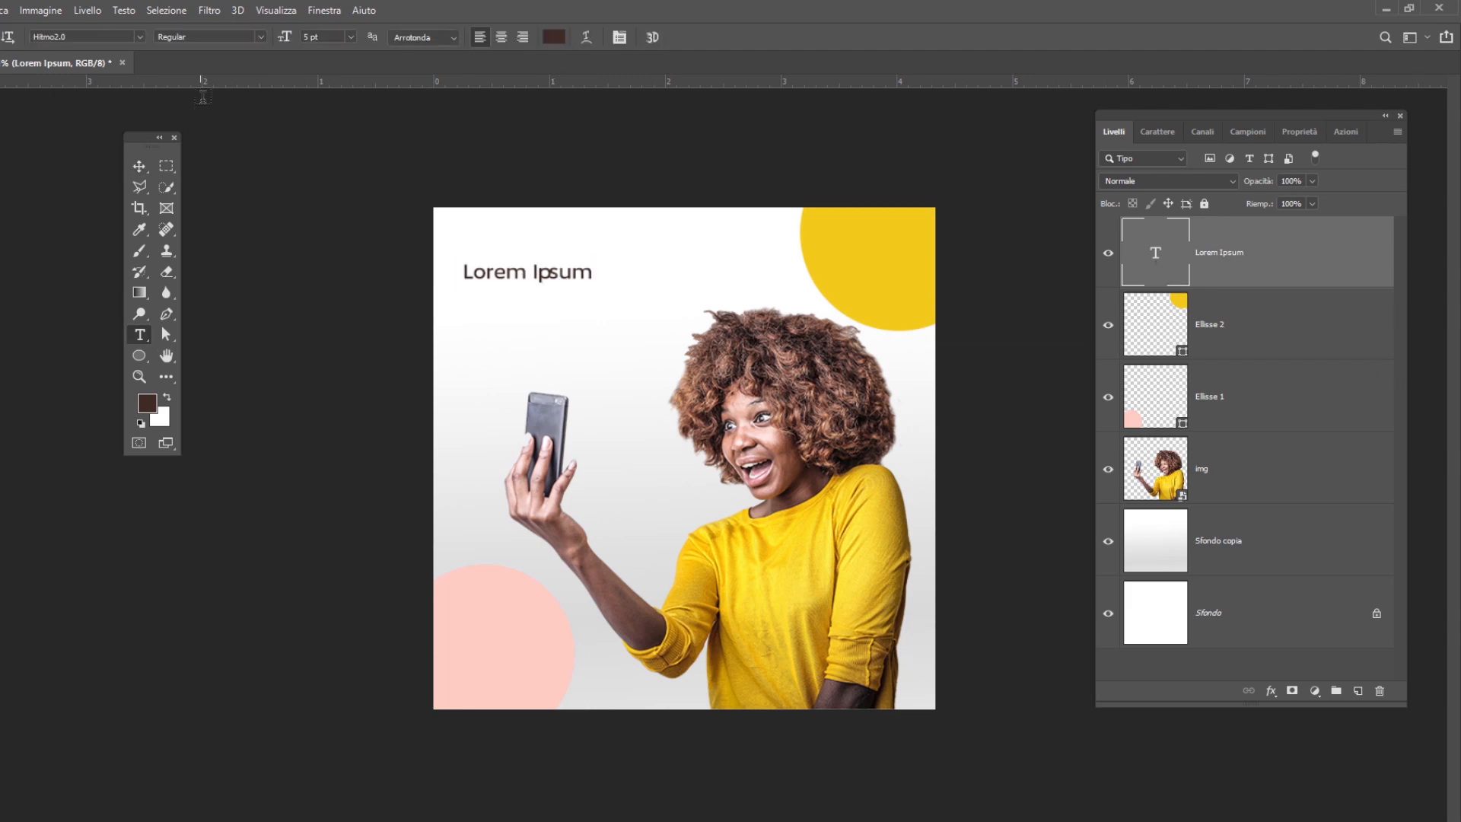
{"action": "left_click", "coordinate": [554, 38]}
{"action": "left_click", "coordinate": [876, 417]}
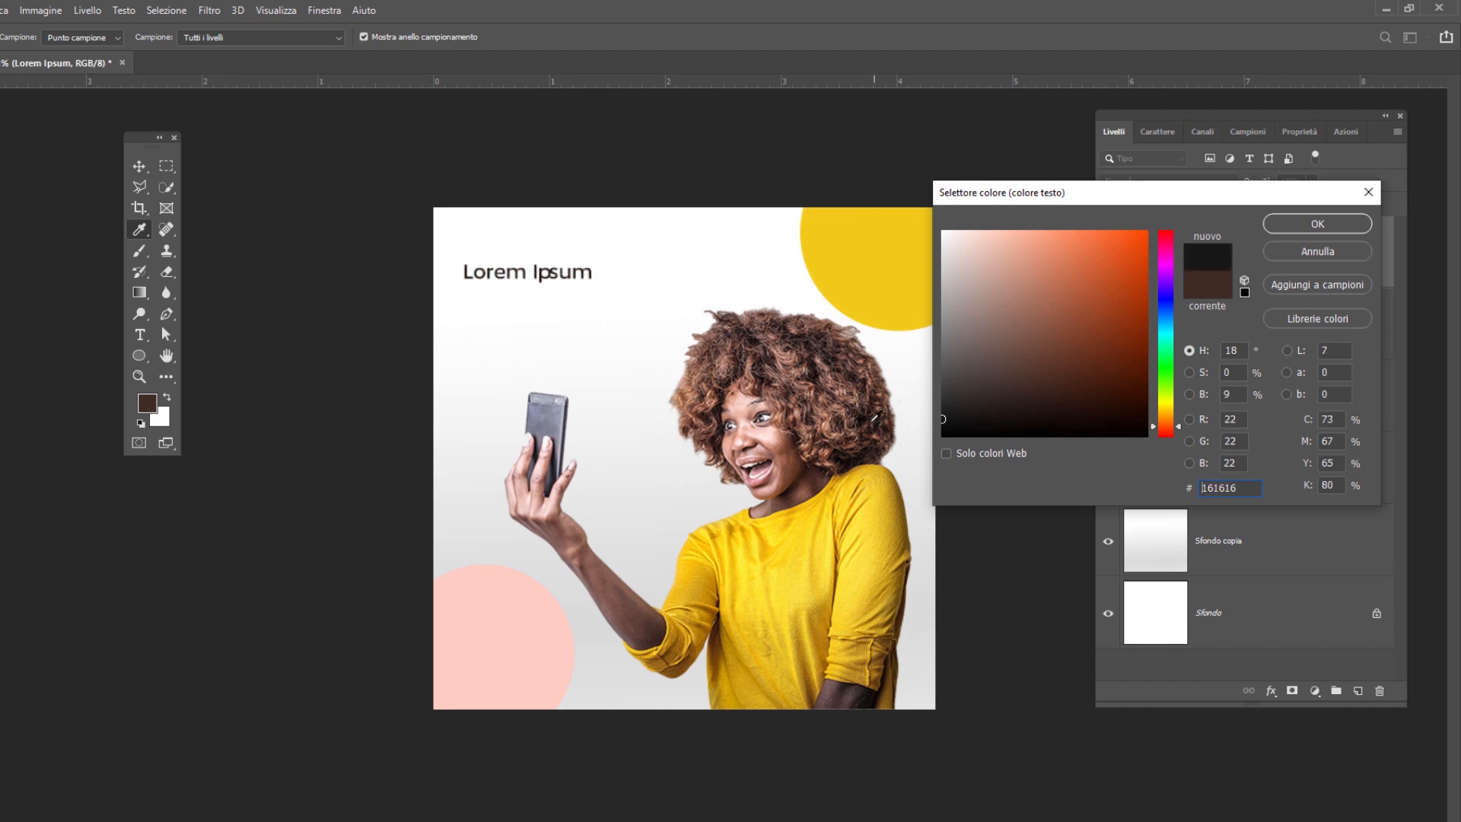
{"action": "left_click", "coordinate": [1327, 222]}
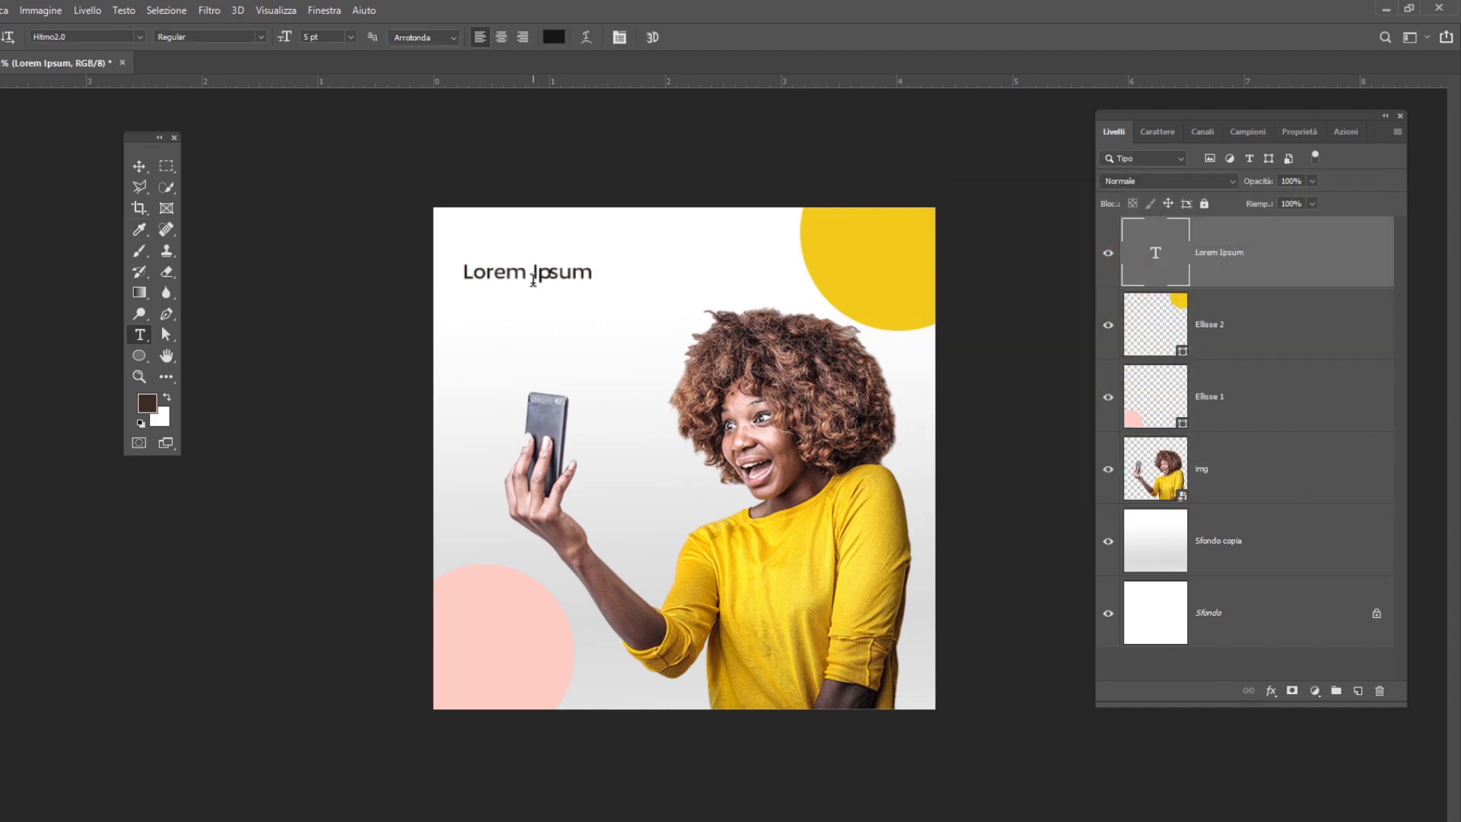
Replace the placeholder with the two-line headline "Le immagini come" / "mai prima d'ora".
{"action": "triple_click", "coordinate": [539, 271]}
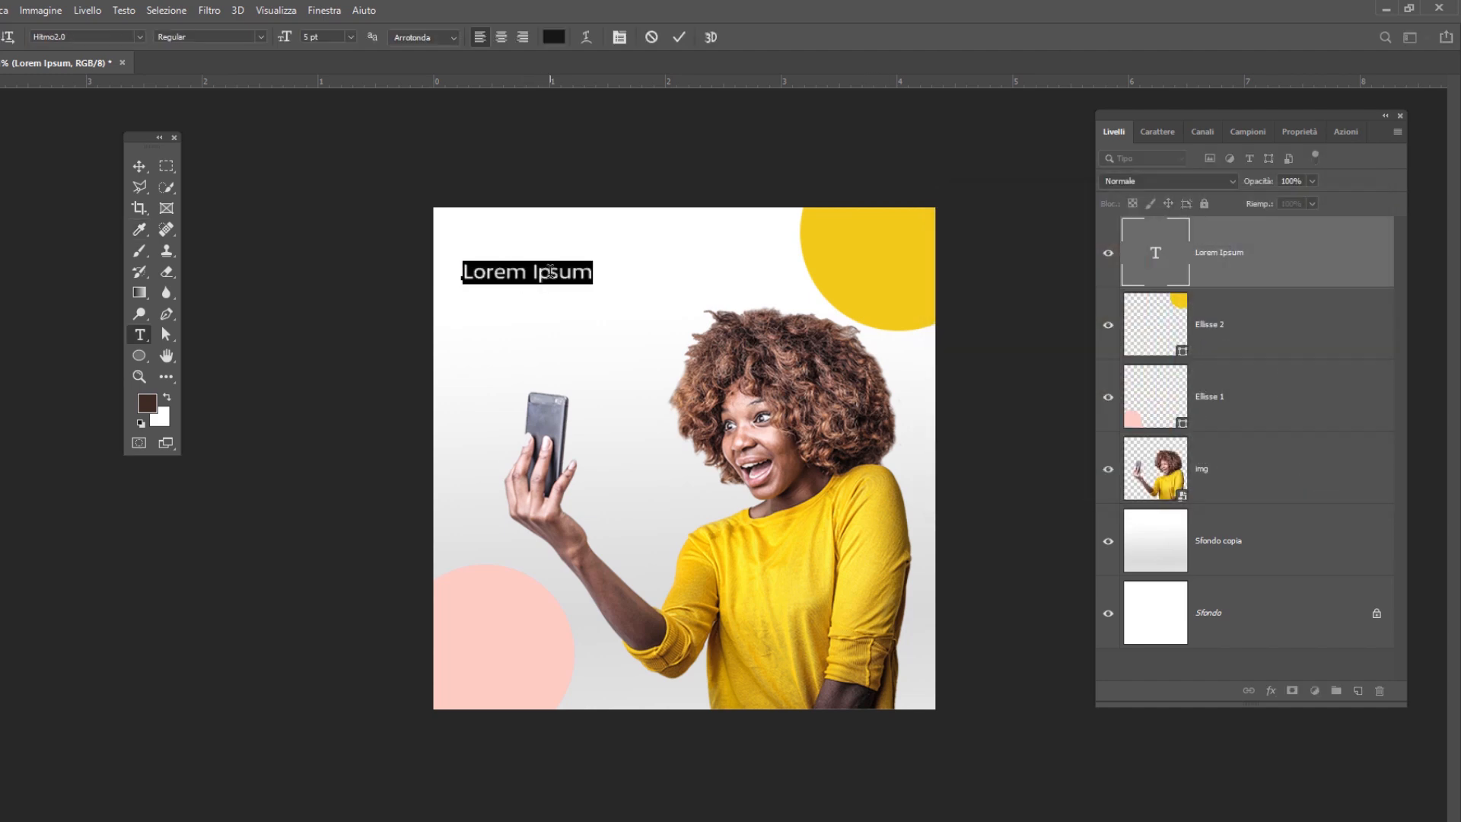
{"action": "type", "text": "Le immagini come"}
{"action": "key", "text": "Return"}
{"action": "type", "text": "mai prima d'ora"}
Set the headline's leading to 6 pt and move the text block slightly upward.
{"action": "key", "text": "ctrl+a"}
{"action": "key", "text": "ctrl+t"}
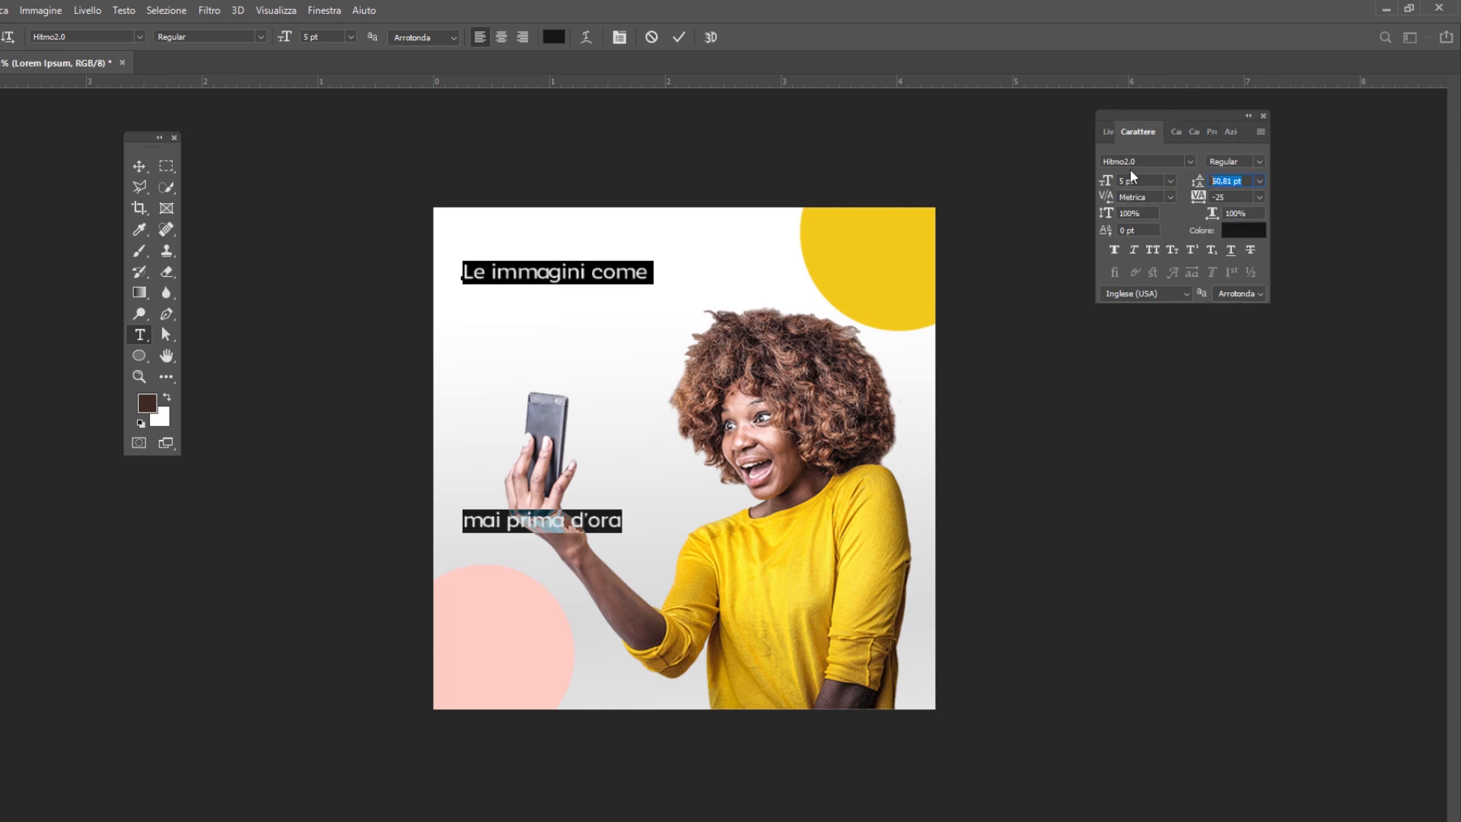
{"action": "type", "text": "6"}
{"action": "key", "text": "Return"}
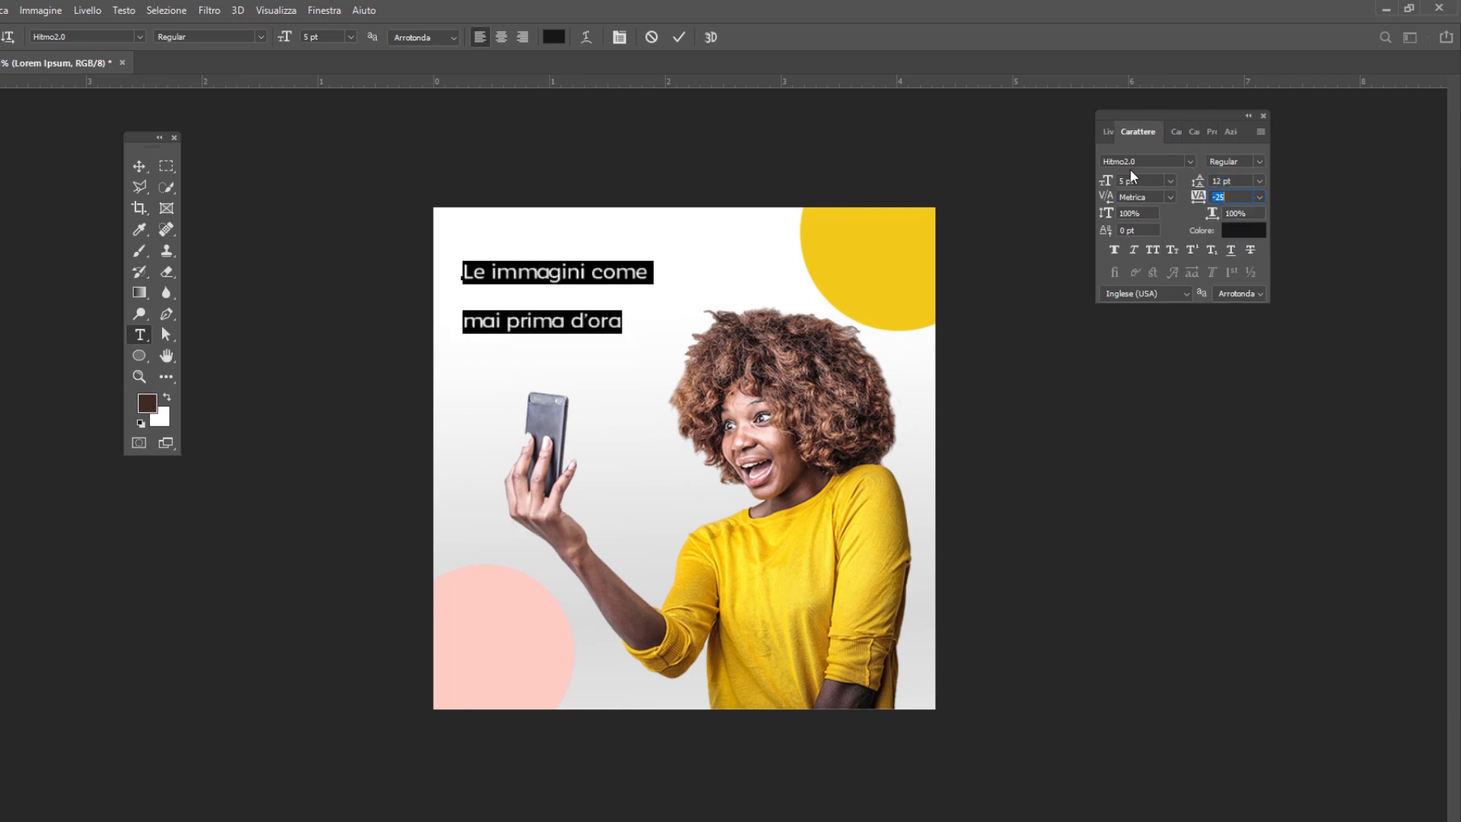
{"action": "left_click", "coordinate": [678, 37]}
{"action": "left_click", "coordinate": [139, 166]}
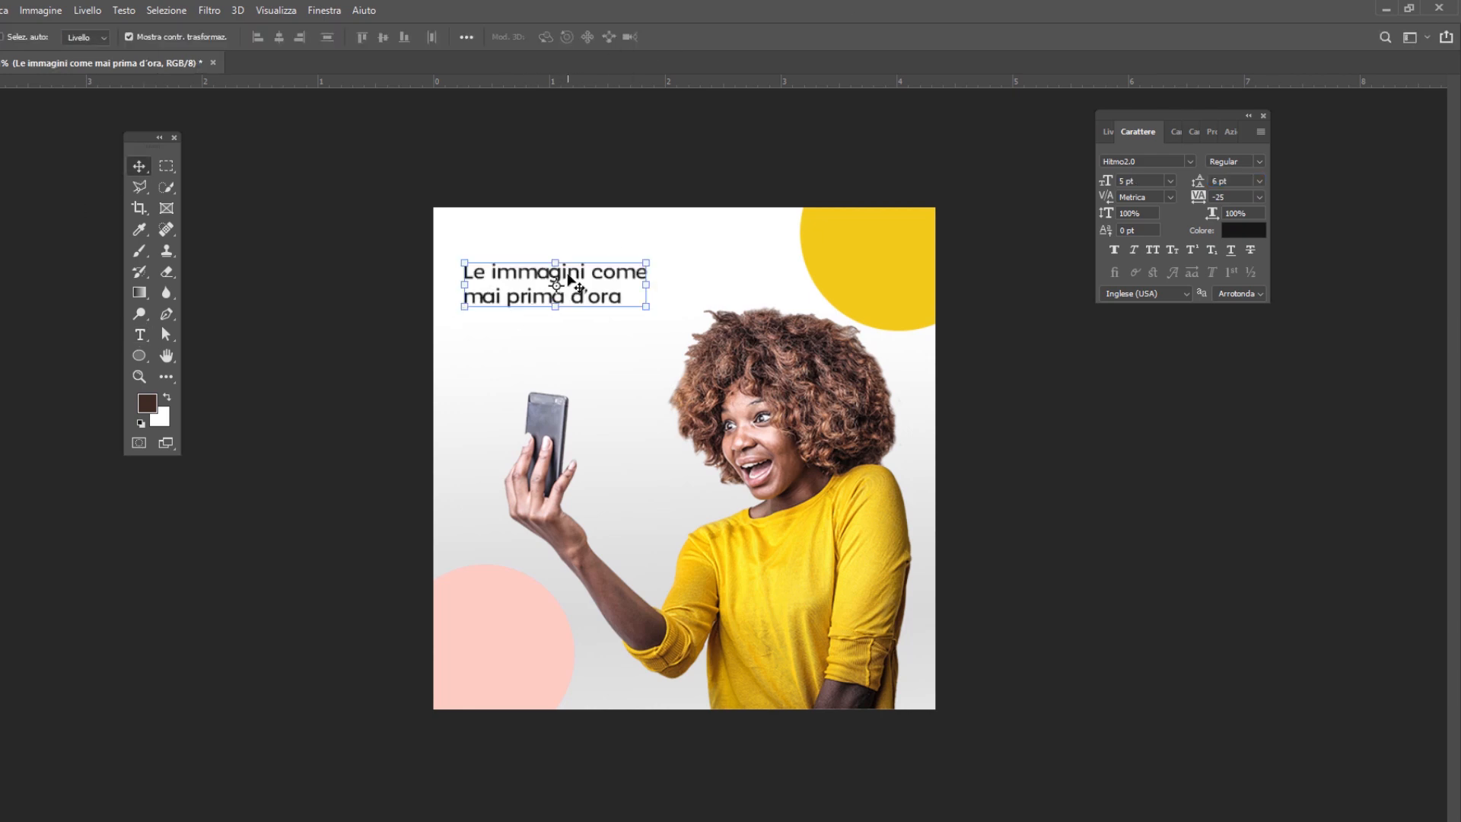
{"action": "left_click_drag", "start_coordinate": [569, 285], "coordinate": [571, 278]}
Widen the headline's letter spacing to a tracking of 15.
{"action": "left_click_drag", "start_coordinate": [1228, 198], "coordinate": [1086, 219]}
{"action": "type", "text": "0"}
{"action": "key", "text": "Tab"}
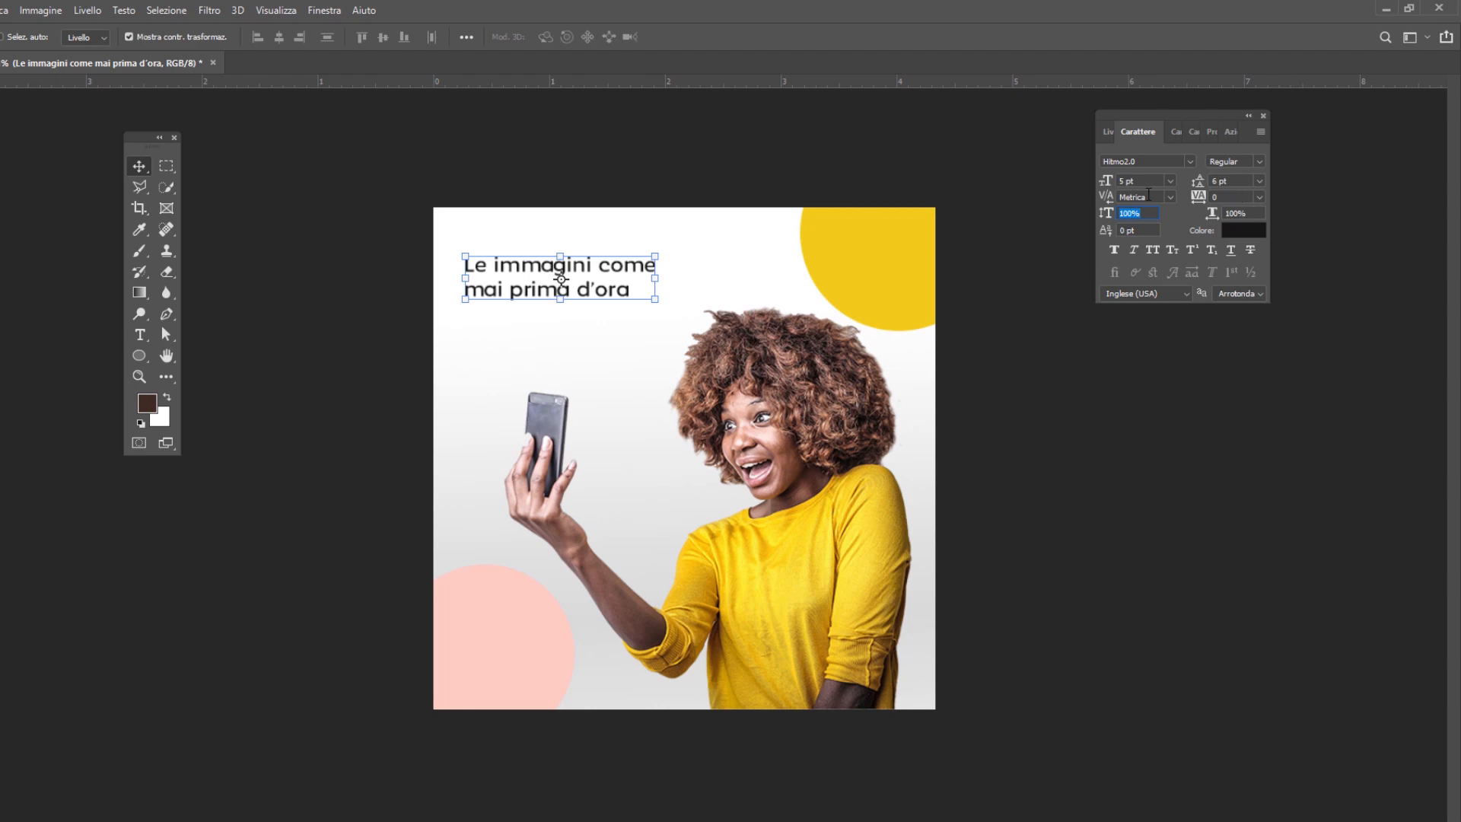
{"action": "left_click_drag", "start_coordinate": [1222, 197], "coordinate": [1126, 195]}
{"action": "type", "text": "15"}
{"action": "key", "text": "Tab"}
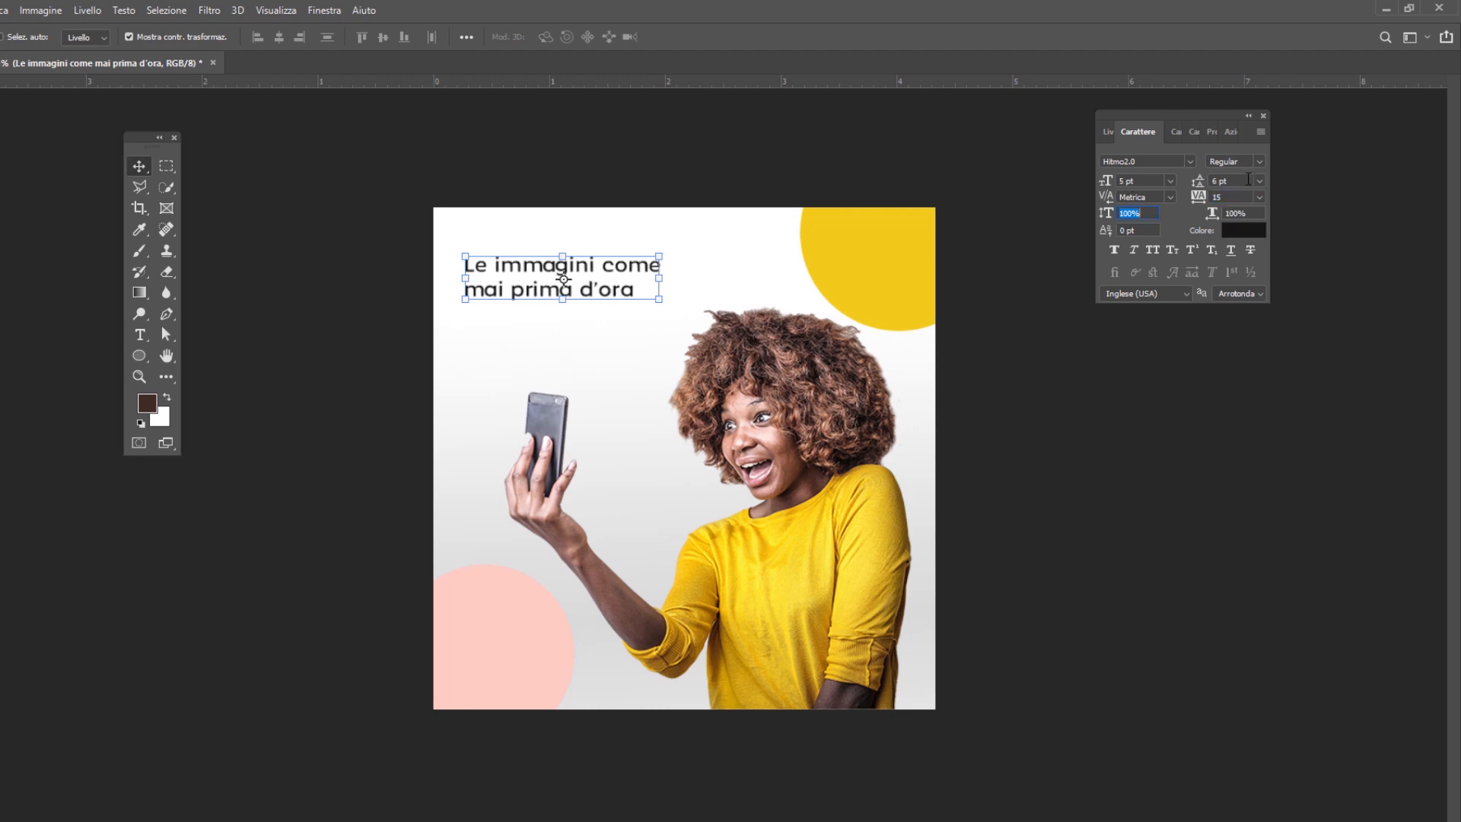
Enlarge the headline's text slightly and adjust its leading to suit the new size.
{"action": "left_click_drag", "start_coordinate": [1248, 181], "coordinate": [1213, 181]}
{"action": "type", "text": "5"}
{"action": "key", "text": "Return"}
{"action": "left_click_drag", "start_coordinate": [1103, 188], "coordinate": [1105, 188]}
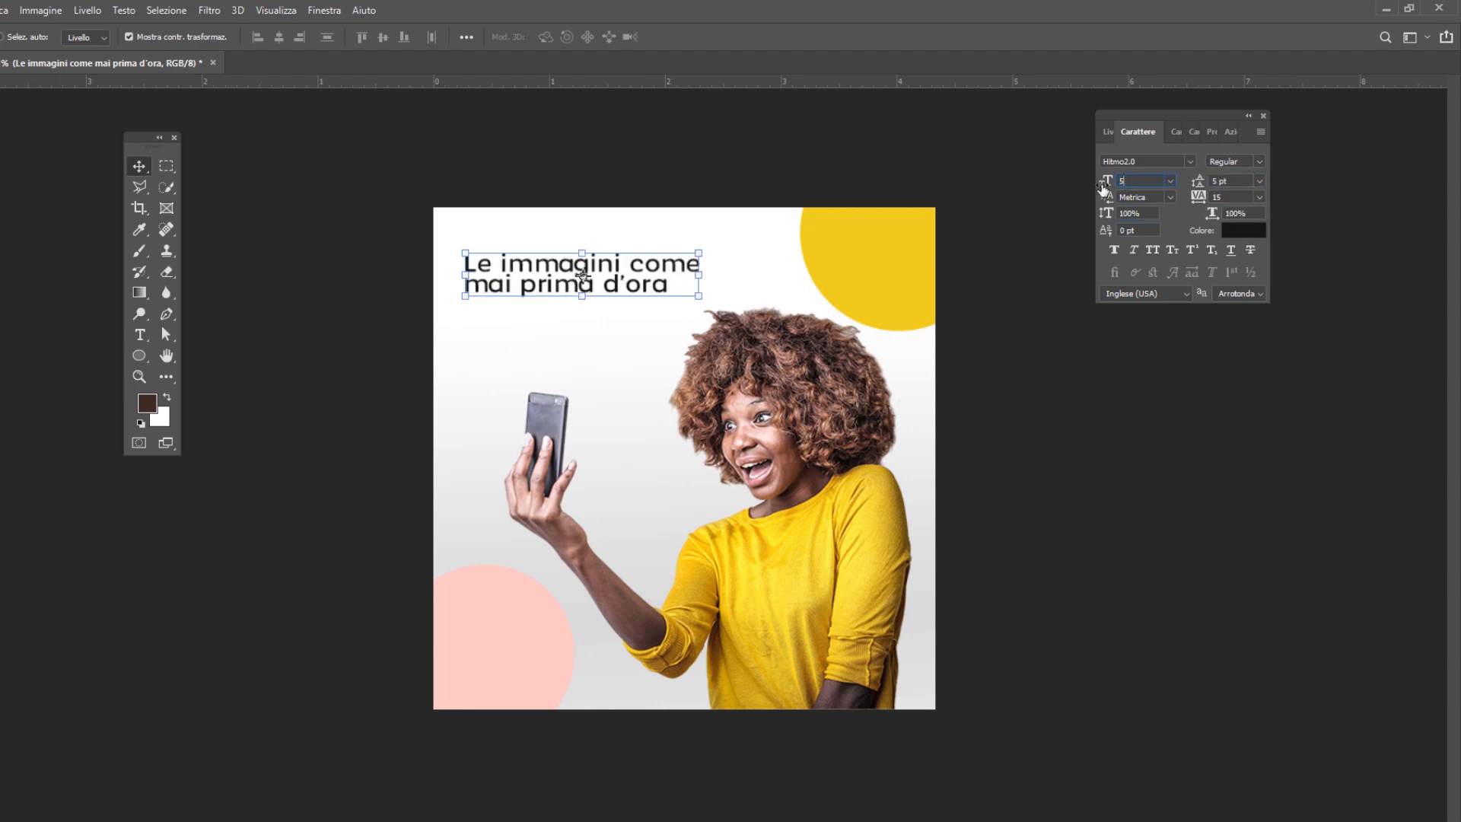
{"action": "type", "text": "5"}
{"action": "key", "text": "Return"}
Add a new layer and draw a thin rectangle about 384 x 3 px under the headline, starting outside the canvas's left edge.
{"action": "key", "text": "F7"}
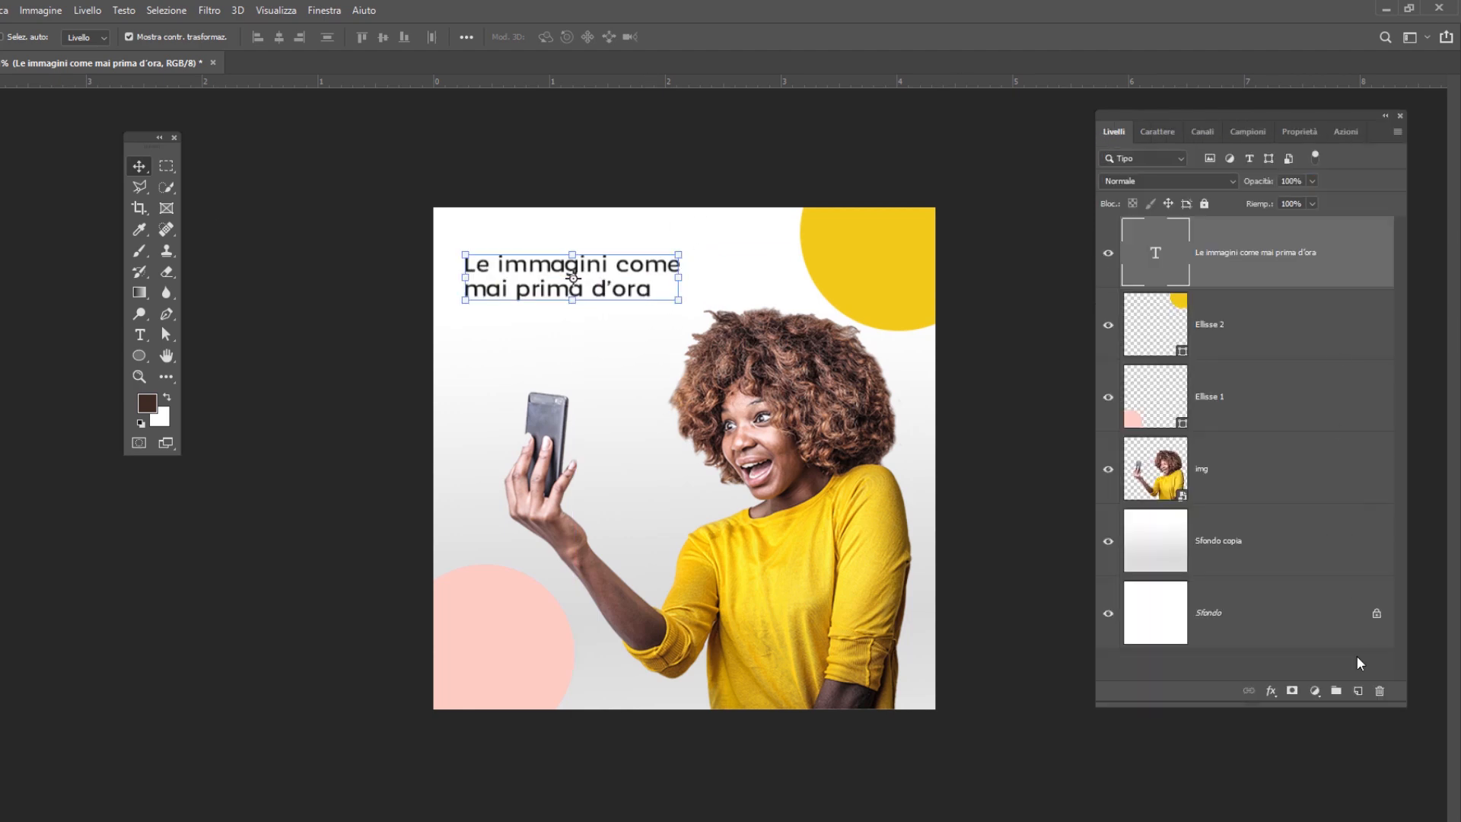
{"action": "left_click", "coordinate": [1358, 690]}
{"action": "left_click", "coordinate": [145, 360]}
{"action": "left_click", "coordinate": [263, 353]}
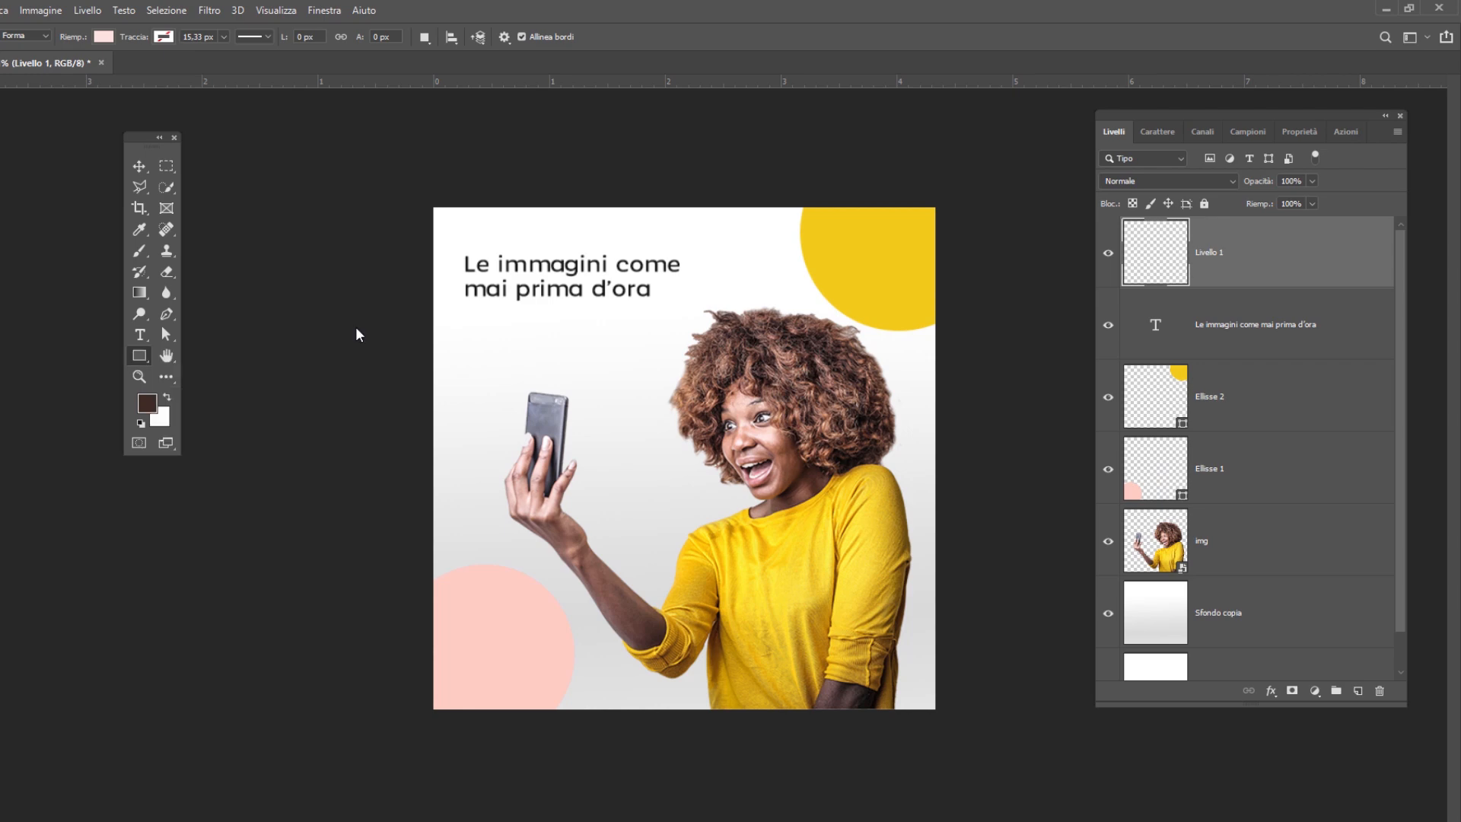
{"action": "left_click_drag", "start_coordinate": [225, 297], "coordinate": [601, 301]}
Fill the thin rectangle with bright yellow and move it just below the headline, ending in line with the text's right edge.
{"action": "left_click", "coordinate": [104, 38]}
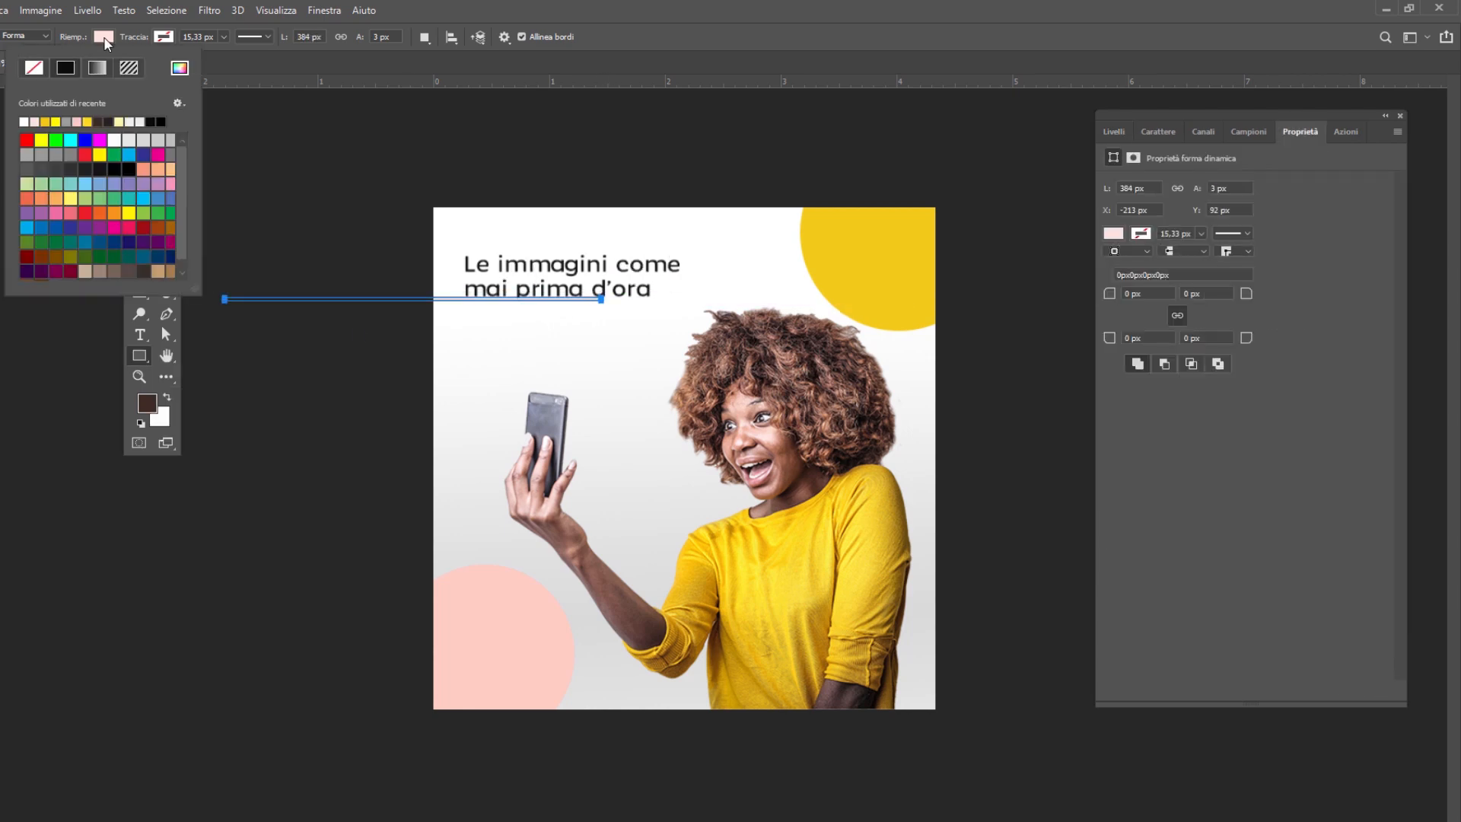
{"action": "left_click", "coordinate": [55, 121]}
{"action": "left_click", "coordinate": [753, 27]}
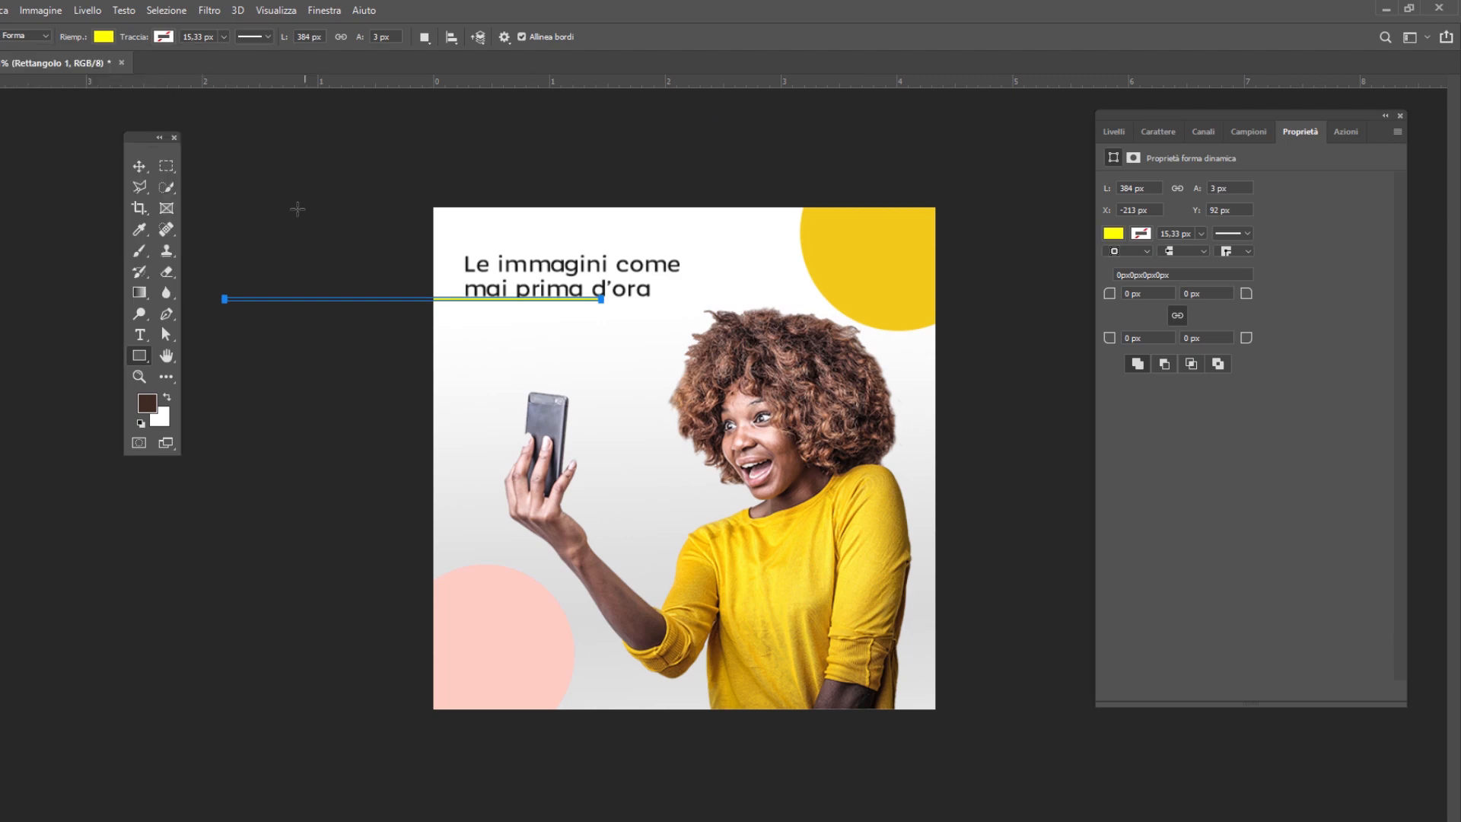
{"action": "left_click", "coordinate": [139, 166]}
{"action": "left_click_drag", "start_coordinate": [441, 301], "coordinate": [519, 309]}
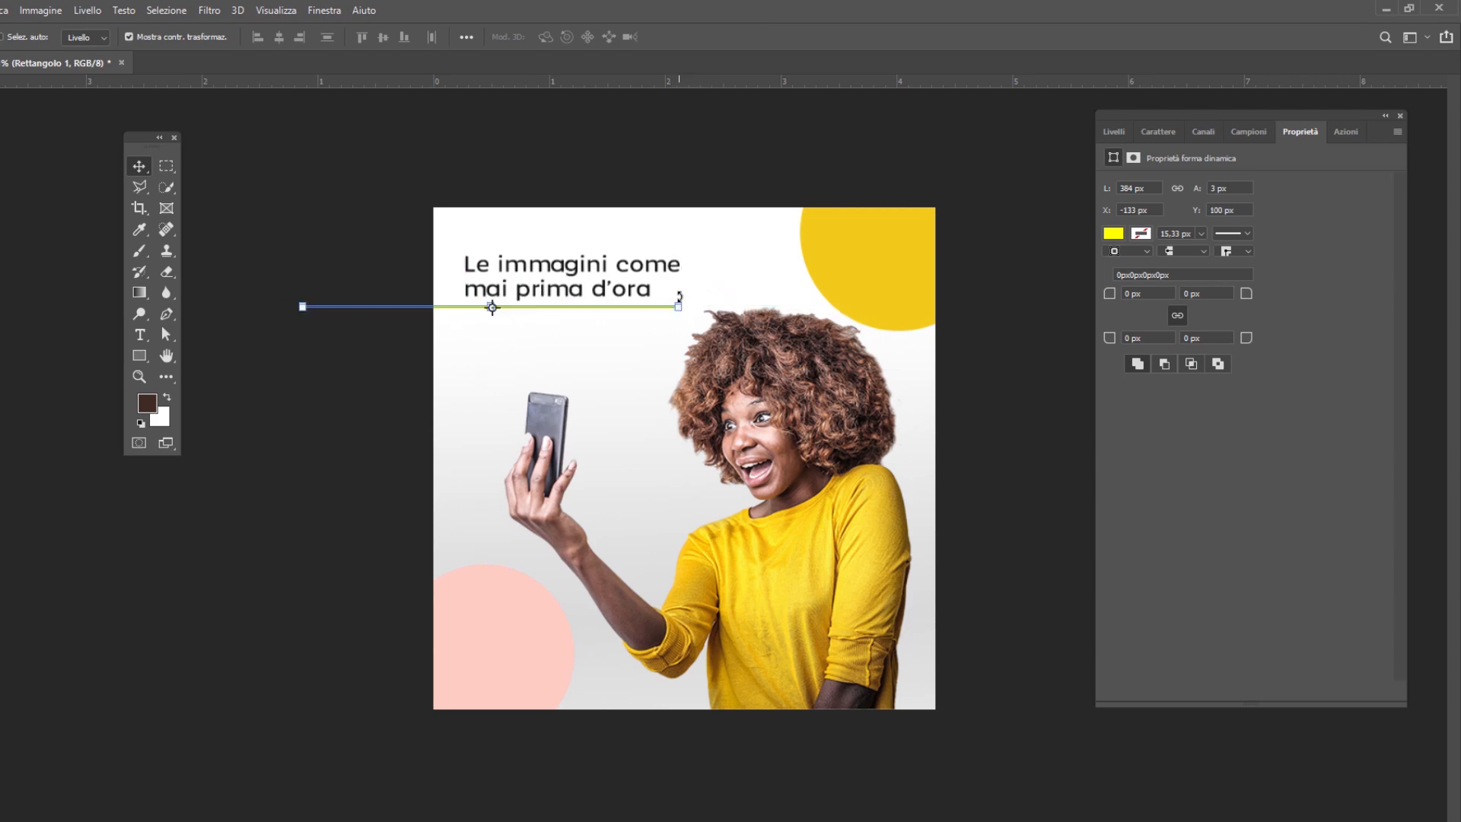
{"action": "left_click", "coordinate": [268, 13]}
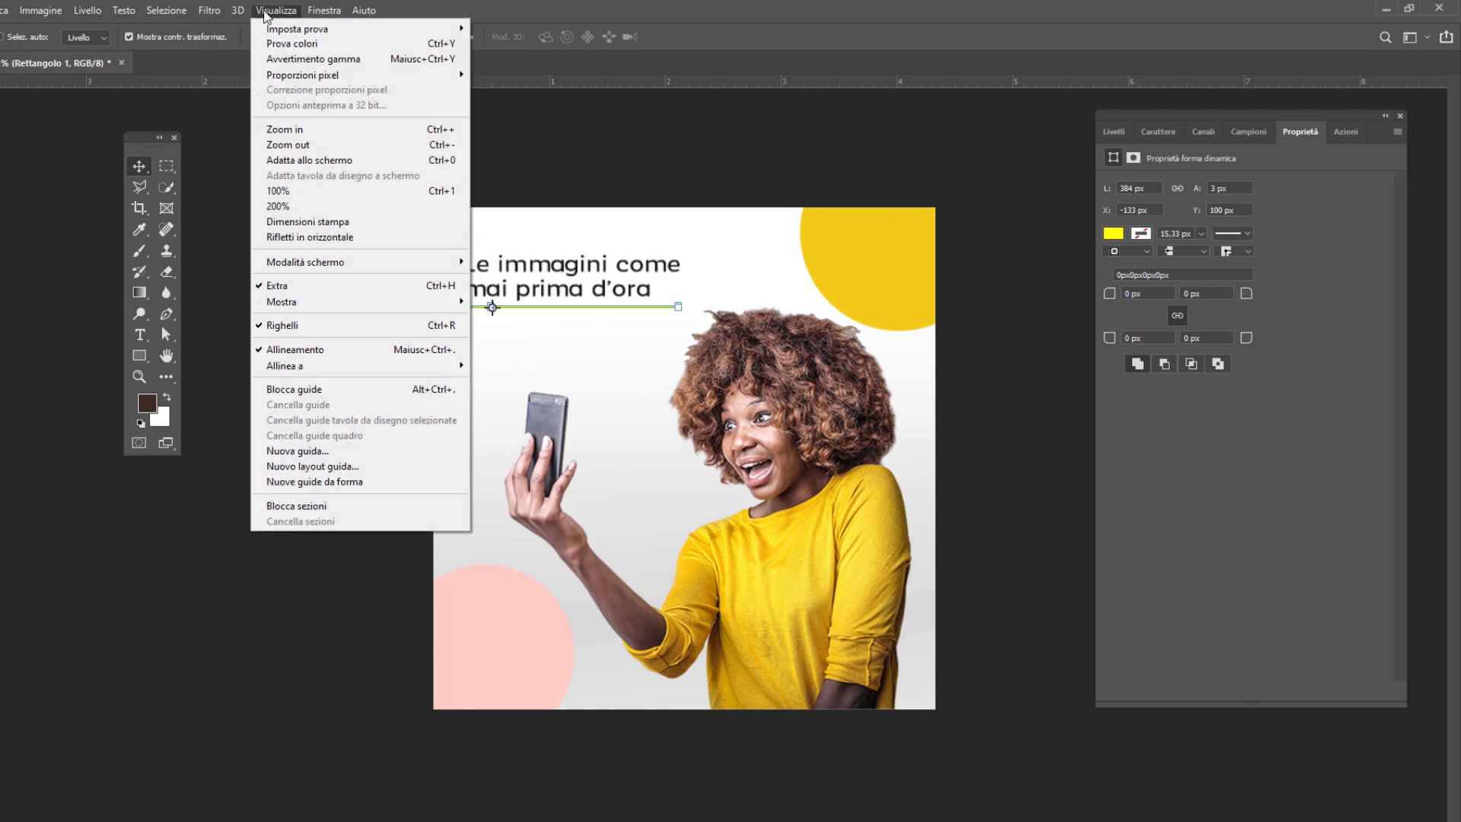
{"action": "mouse_move", "coordinate": [343, 301]}
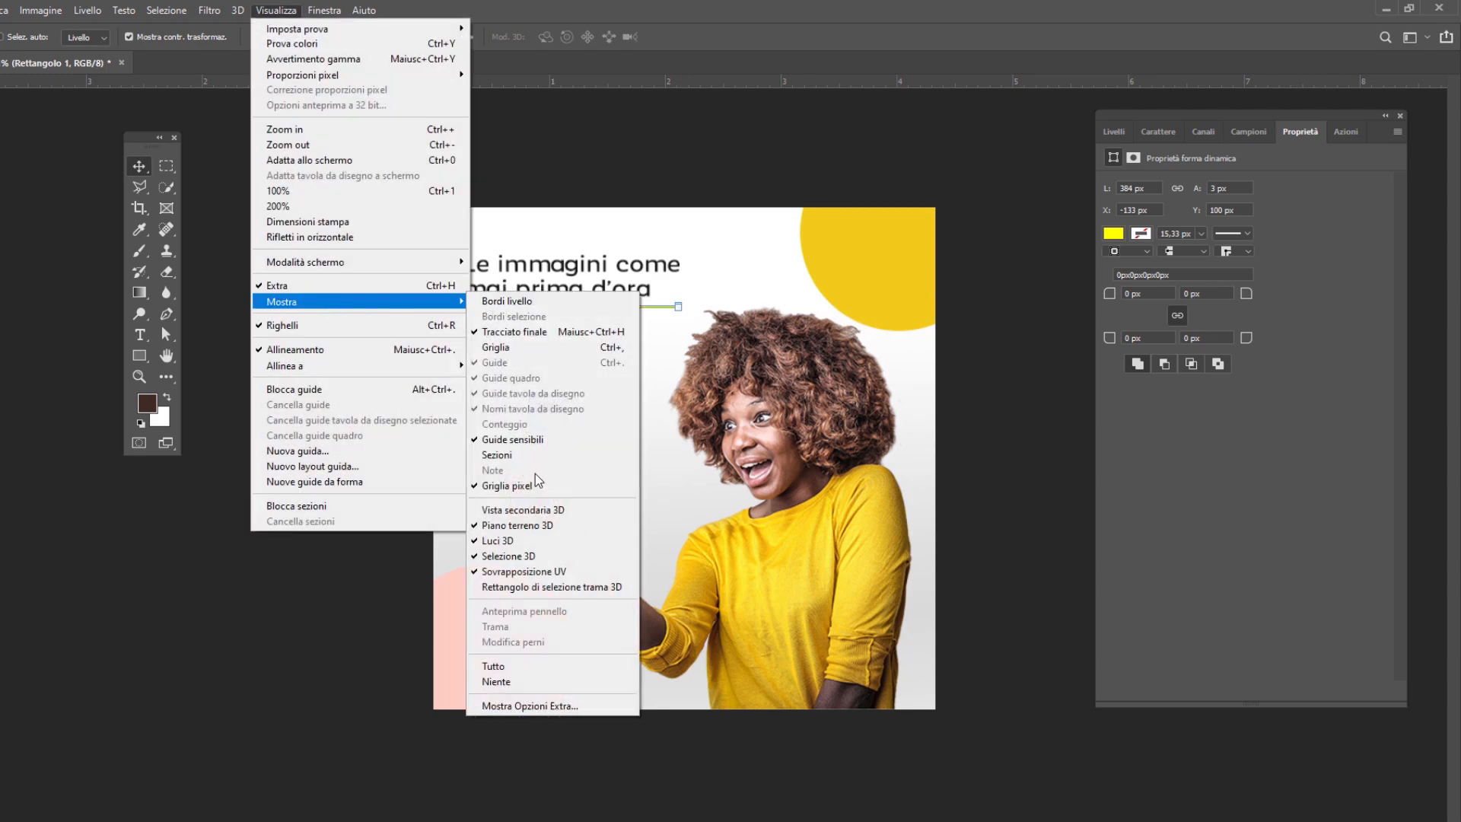
{"action": "left_click", "coordinate": [942, 7]}
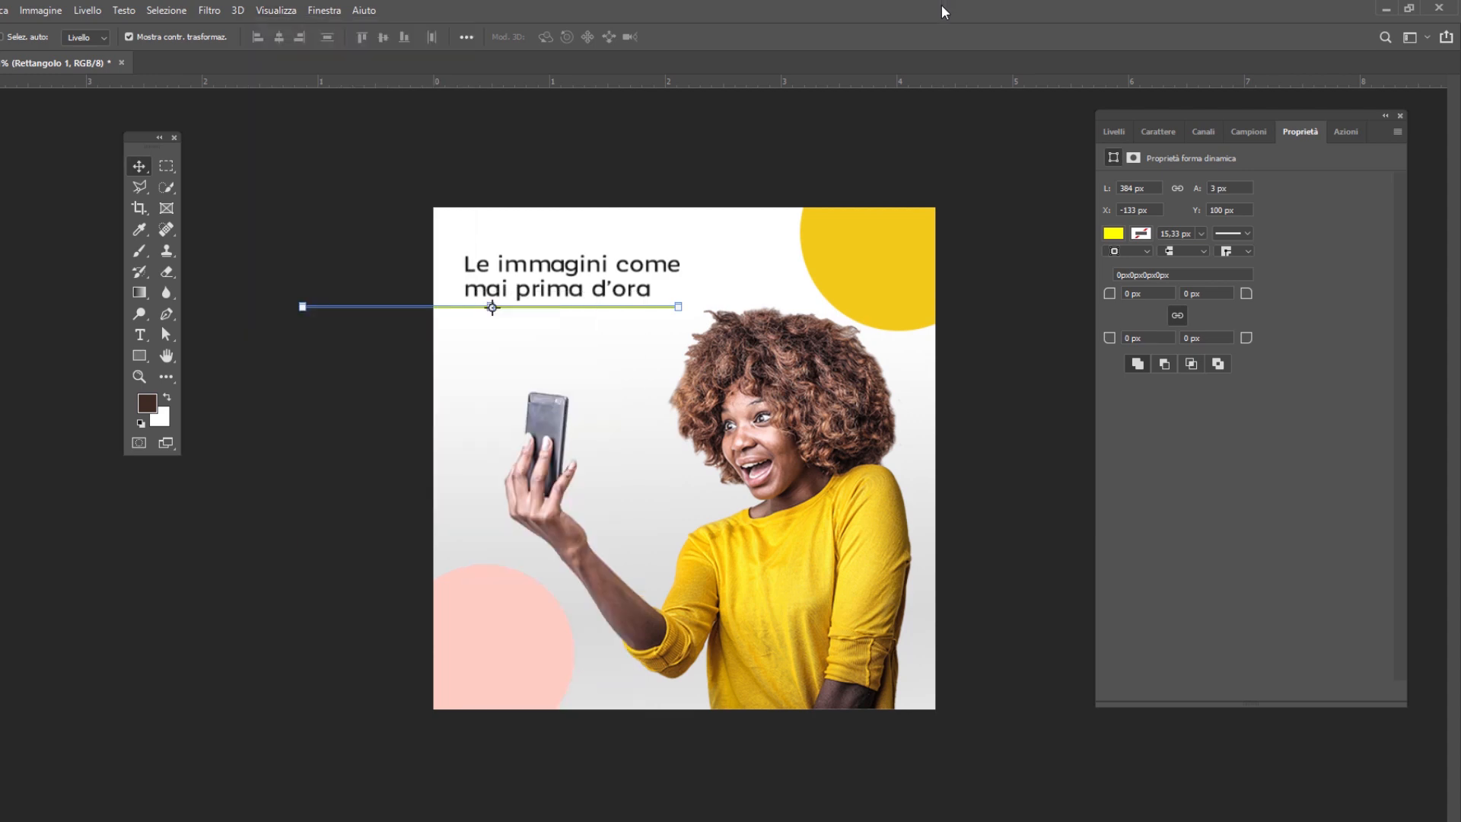
Hide all layers above the gradient background and draw a circle about 447 px wide on a new layer.
{"action": "key", "text": "F7"}
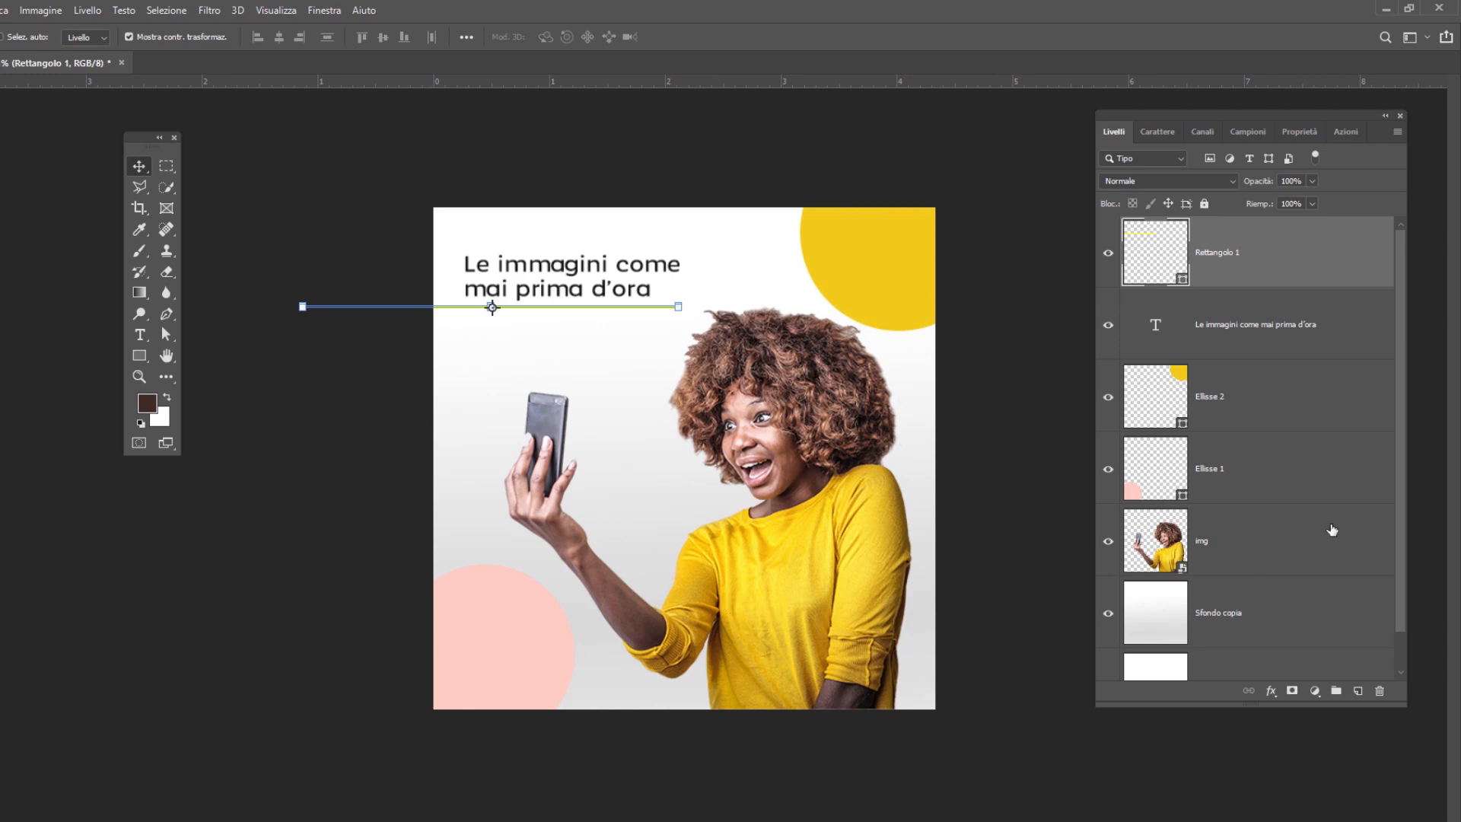
{"action": "left_click_drag", "start_coordinate": [1108, 252], "coordinate": [1112, 550]}
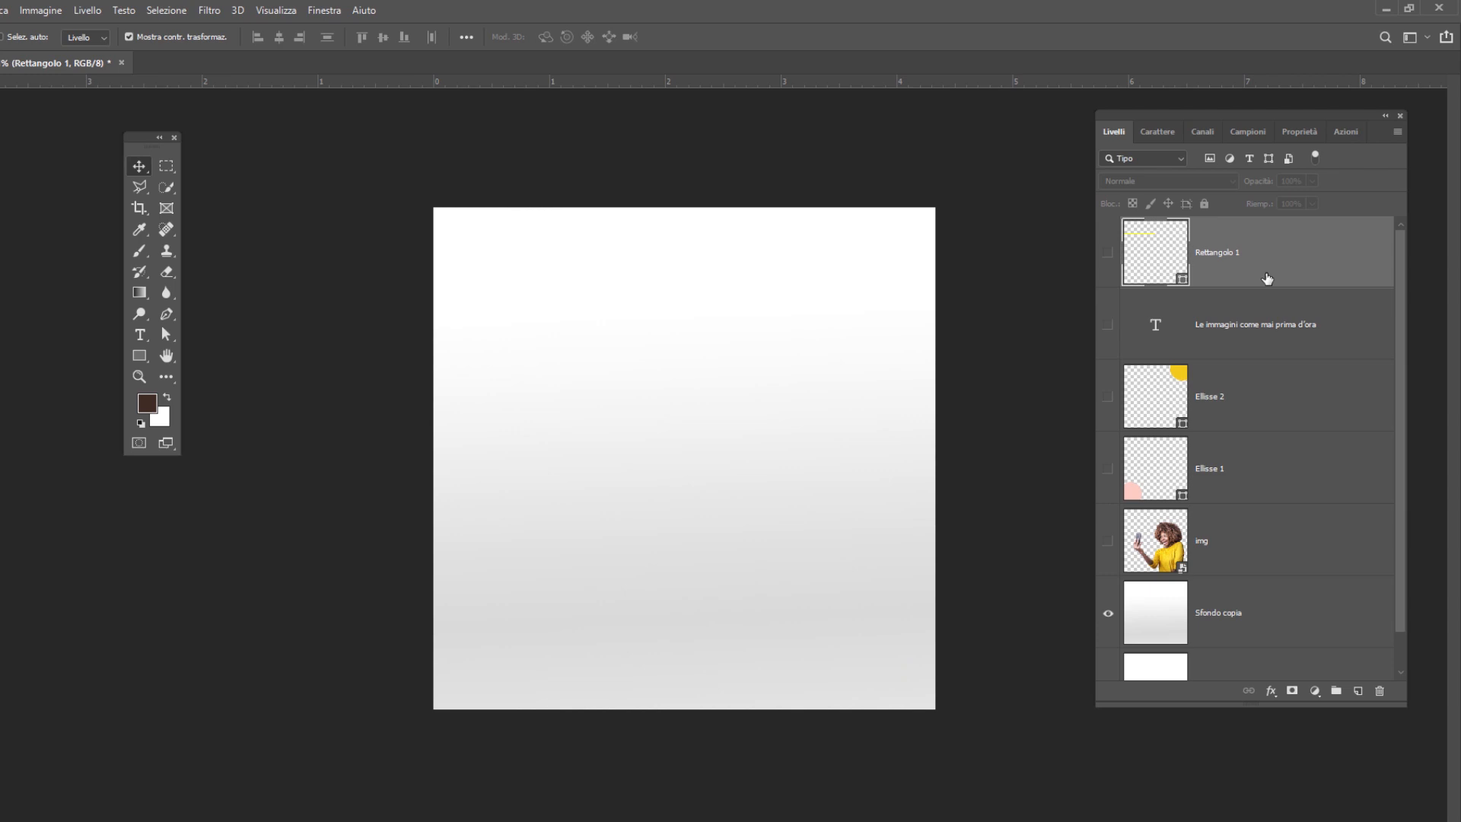
{"action": "left_click", "coordinate": [1358, 690]}
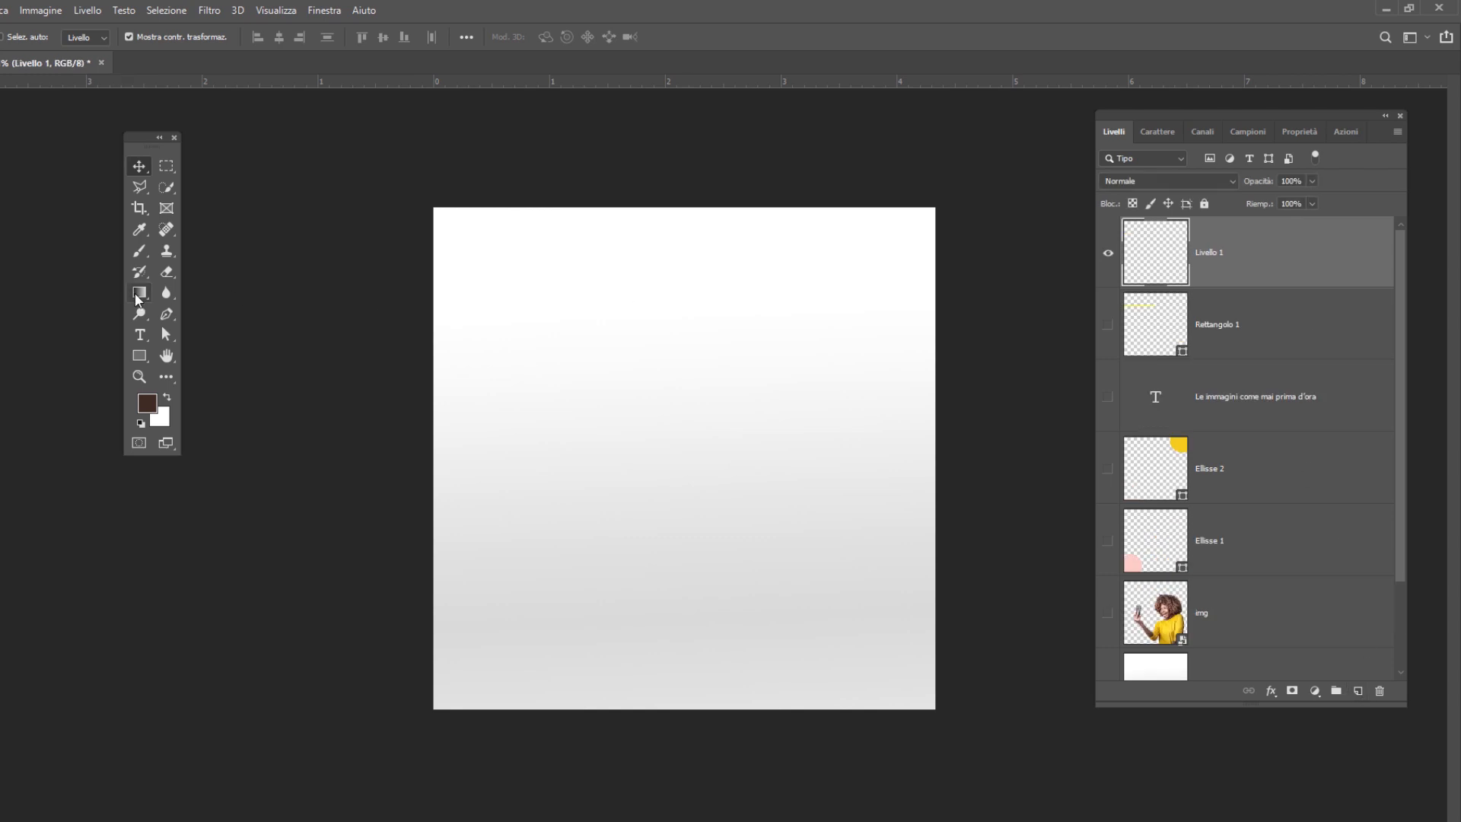
{"action": "left_click", "coordinate": [139, 356]}
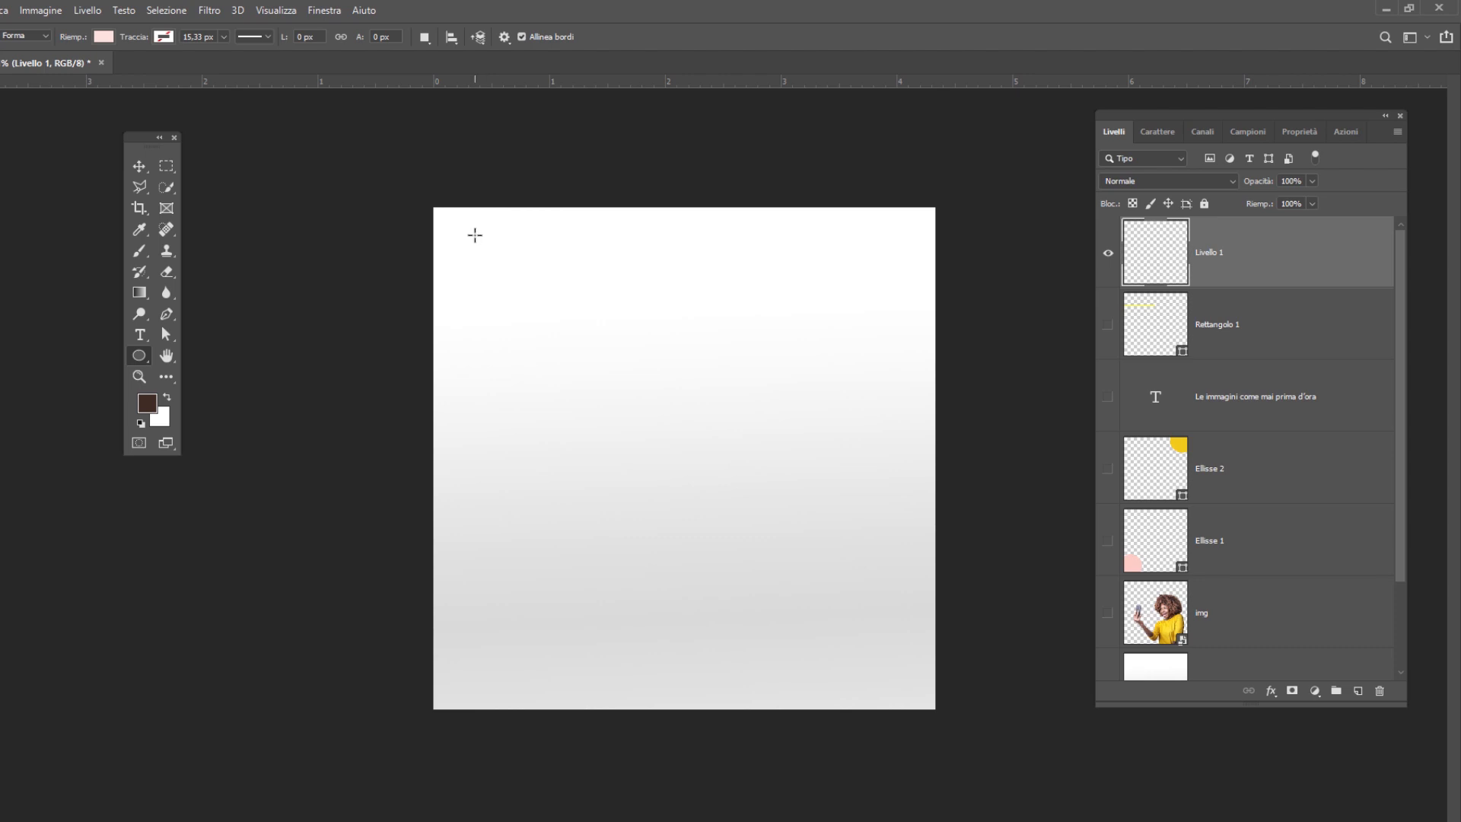
{"action": "left_click_drag", "start_coordinate": [474, 235], "coordinate": [918, 673]}
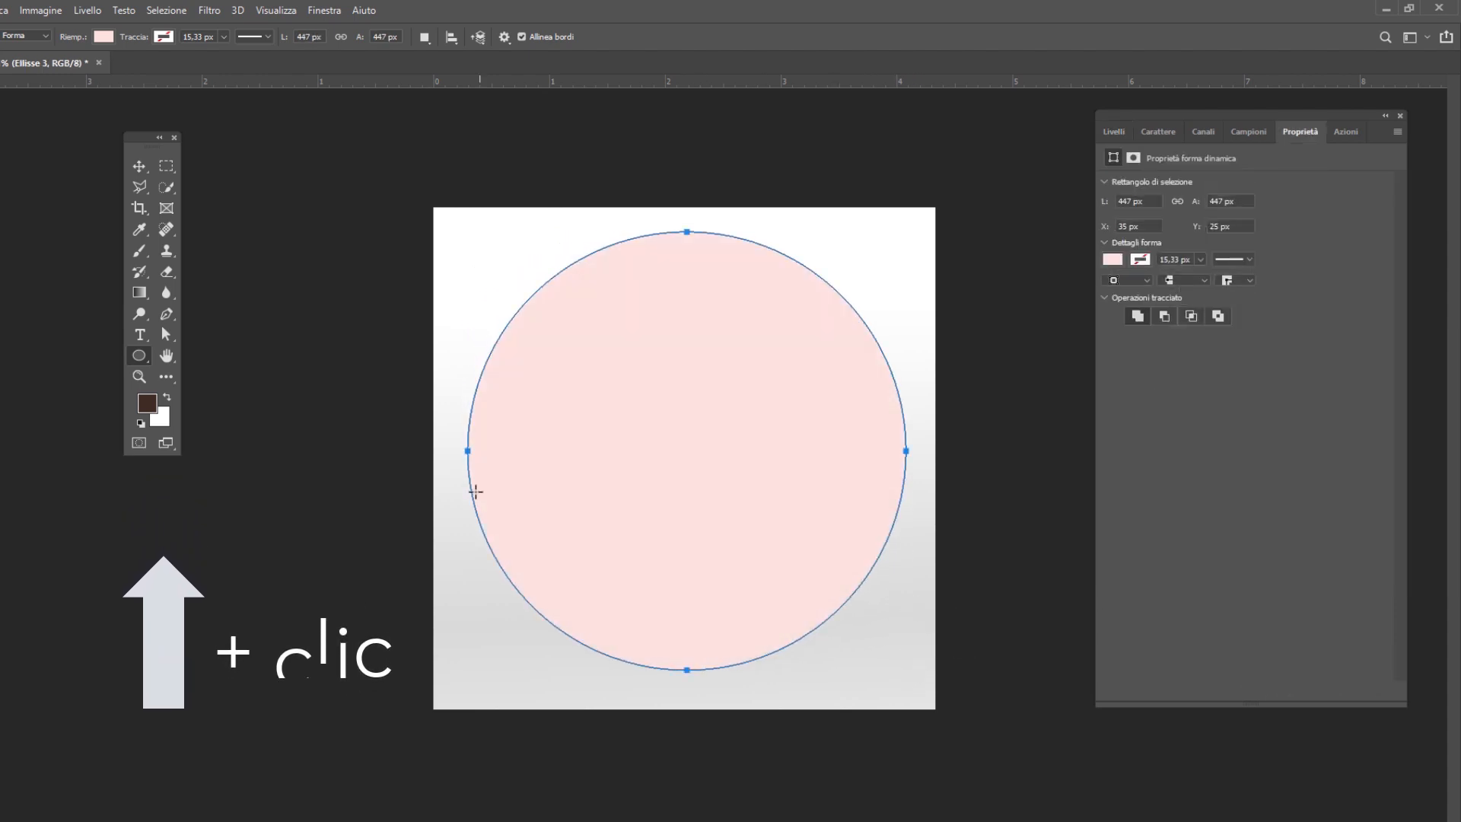
Recolour the large circle to golden yellow and duplicate its layer.
{"action": "left_click", "coordinate": [1113, 132]}
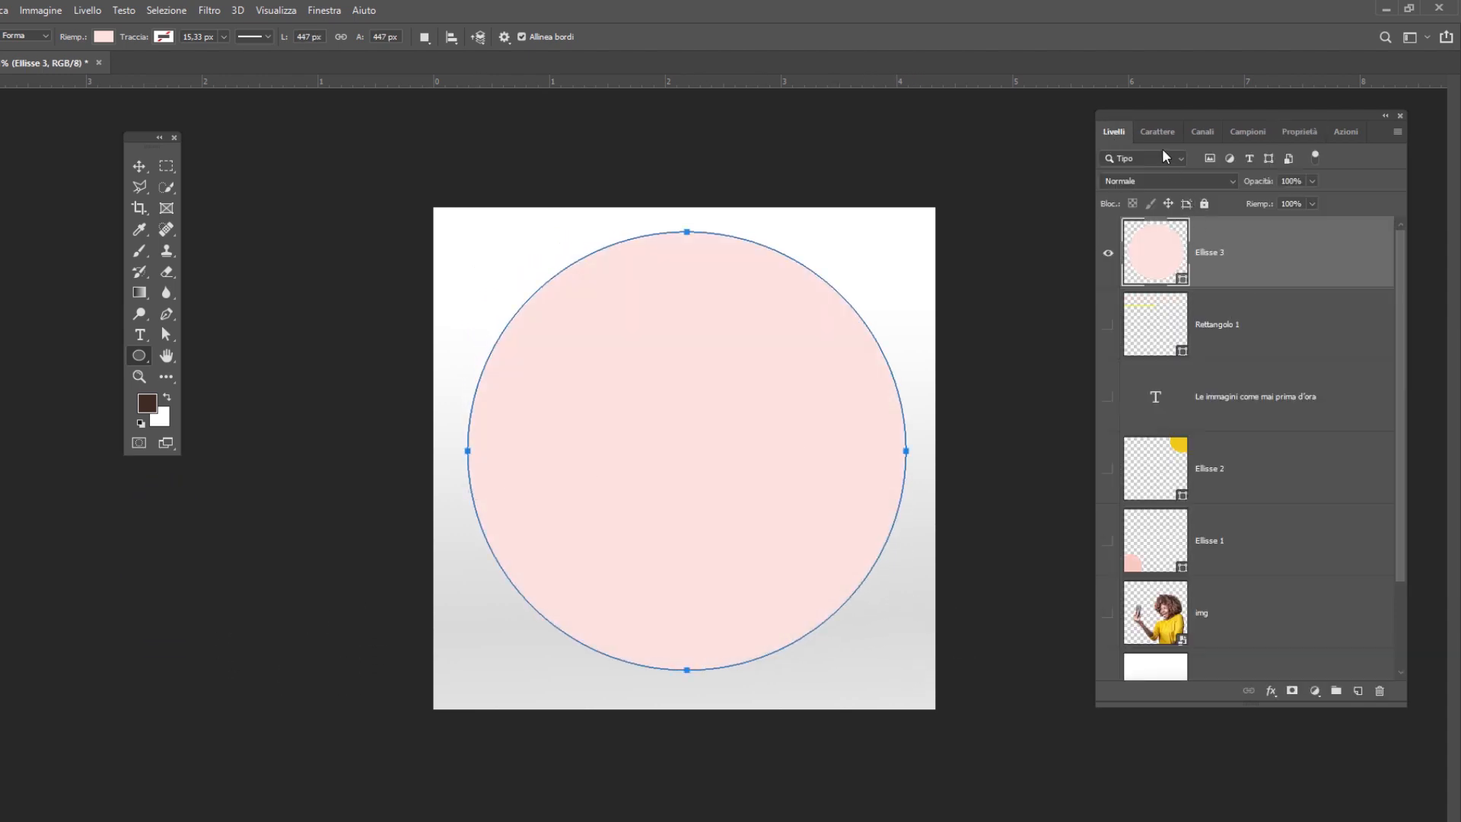
{"action": "double_click", "coordinate": [1172, 277]}
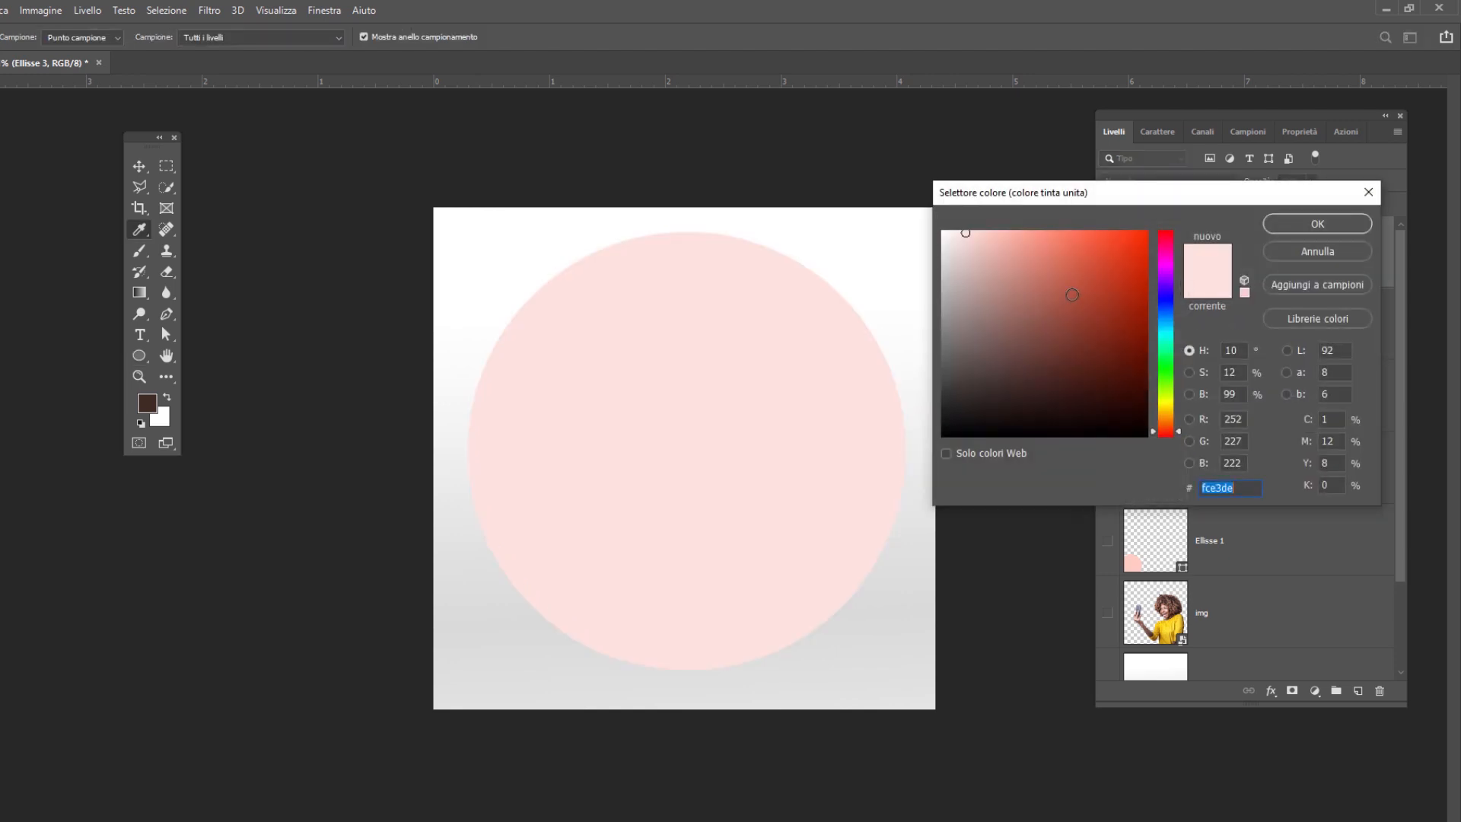
{"action": "left_click", "coordinate": [1166, 411]}
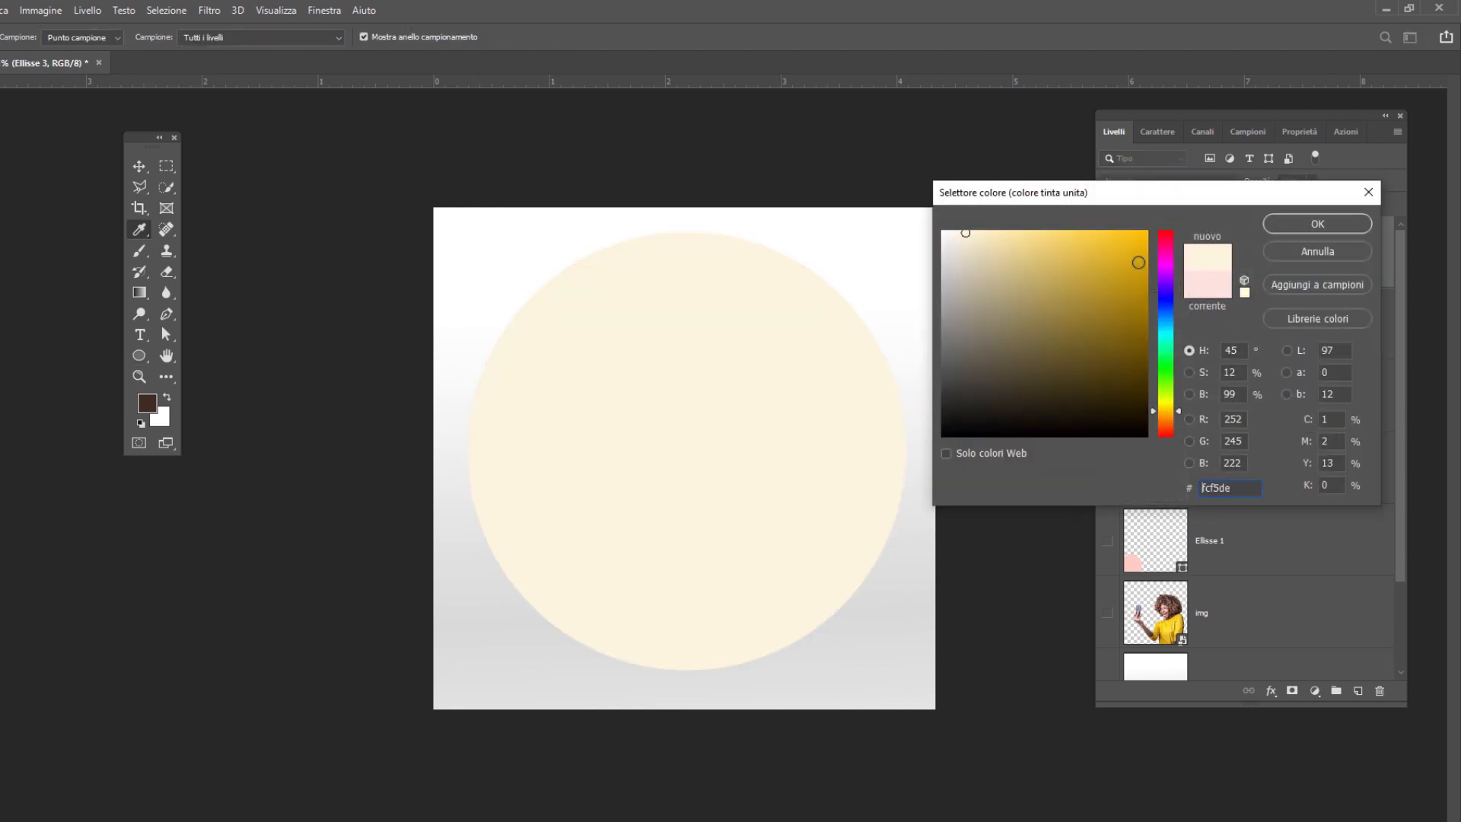
{"action": "left_click", "coordinate": [1130, 230]}
{"action": "left_click", "coordinate": [1317, 224]}
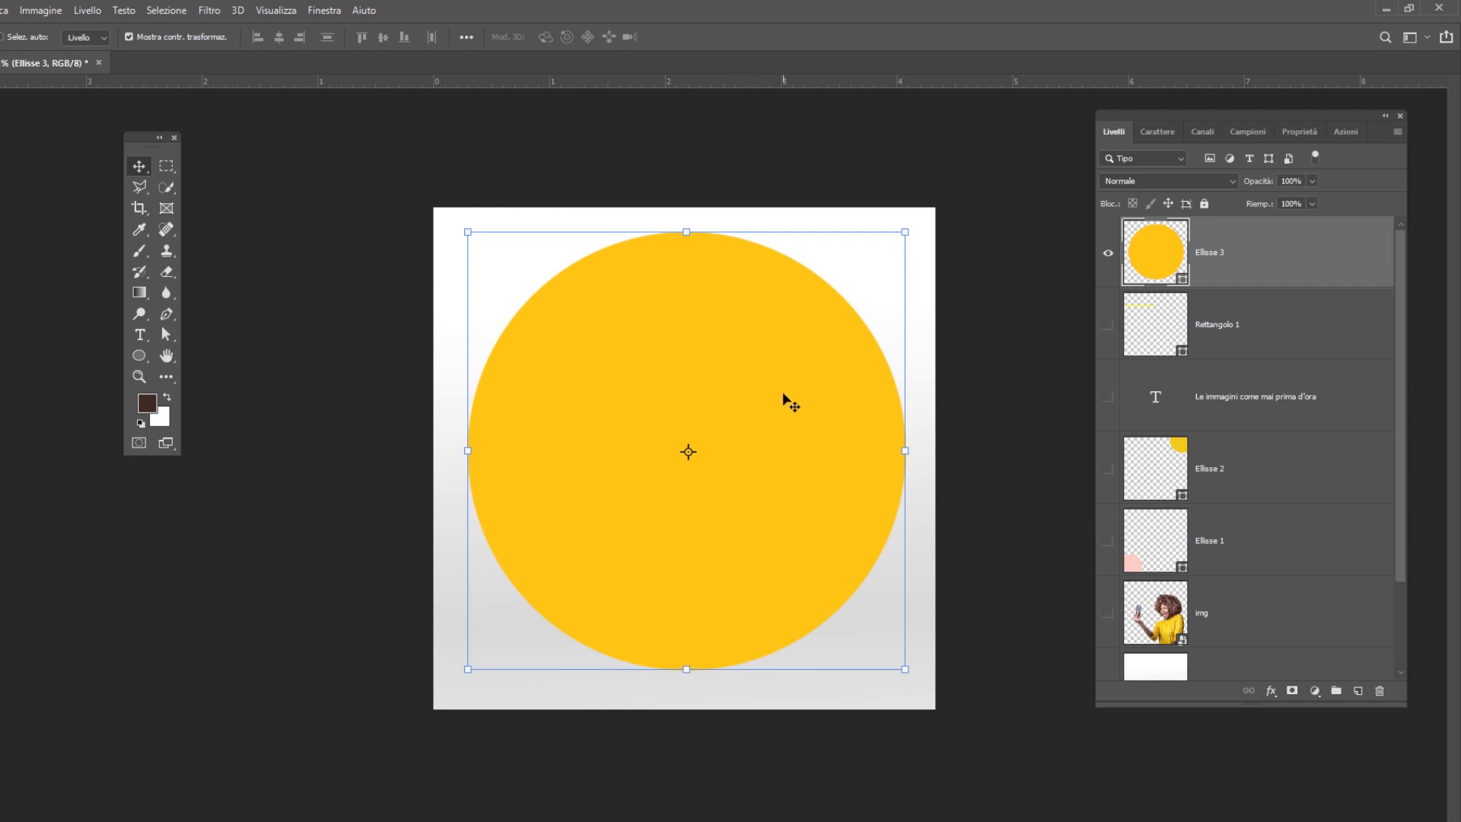
{"action": "left_click_drag", "start_coordinate": [783, 394], "coordinate": [767, 404]}
{"action": "left_click_drag", "start_coordinate": [1226, 266], "coordinate": [1357, 690]}
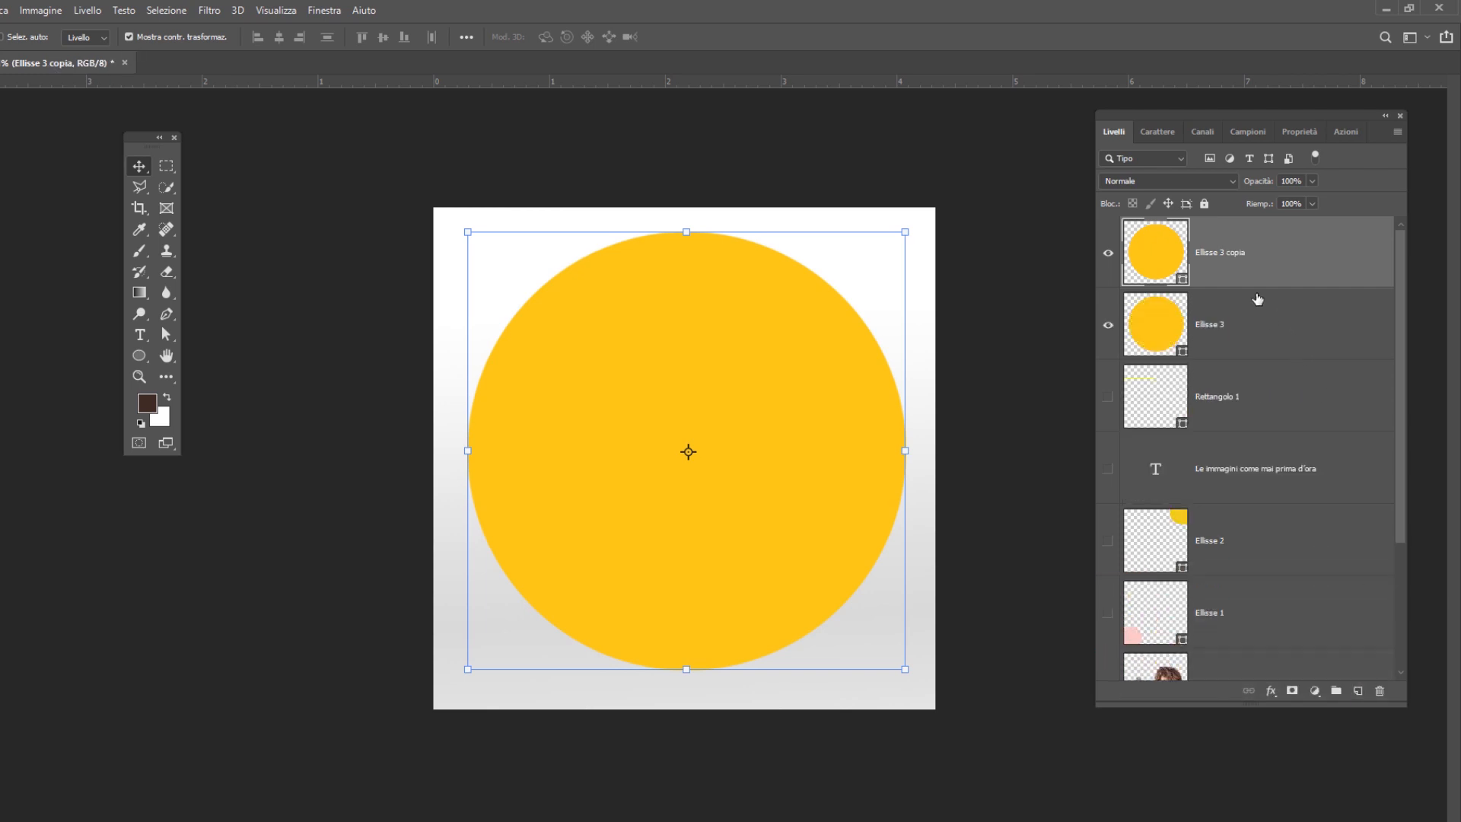
Set the original large circle's fill opacity to 0% and give it a 7 px orange outside stroke.
{"action": "left_click", "coordinate": [1236, 331]}
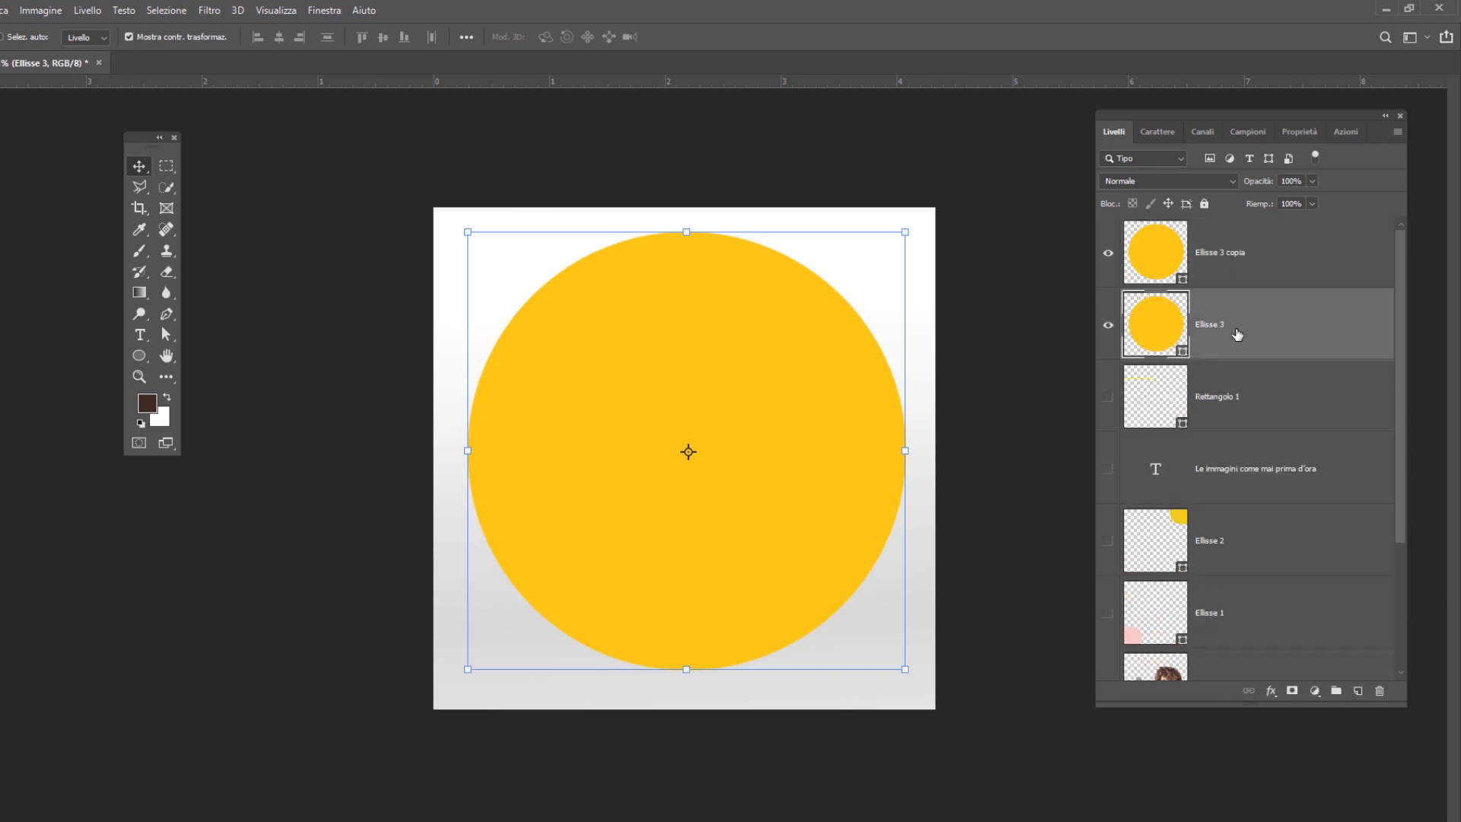
{"action": "left_click", "coordinate": [1271, 691]}
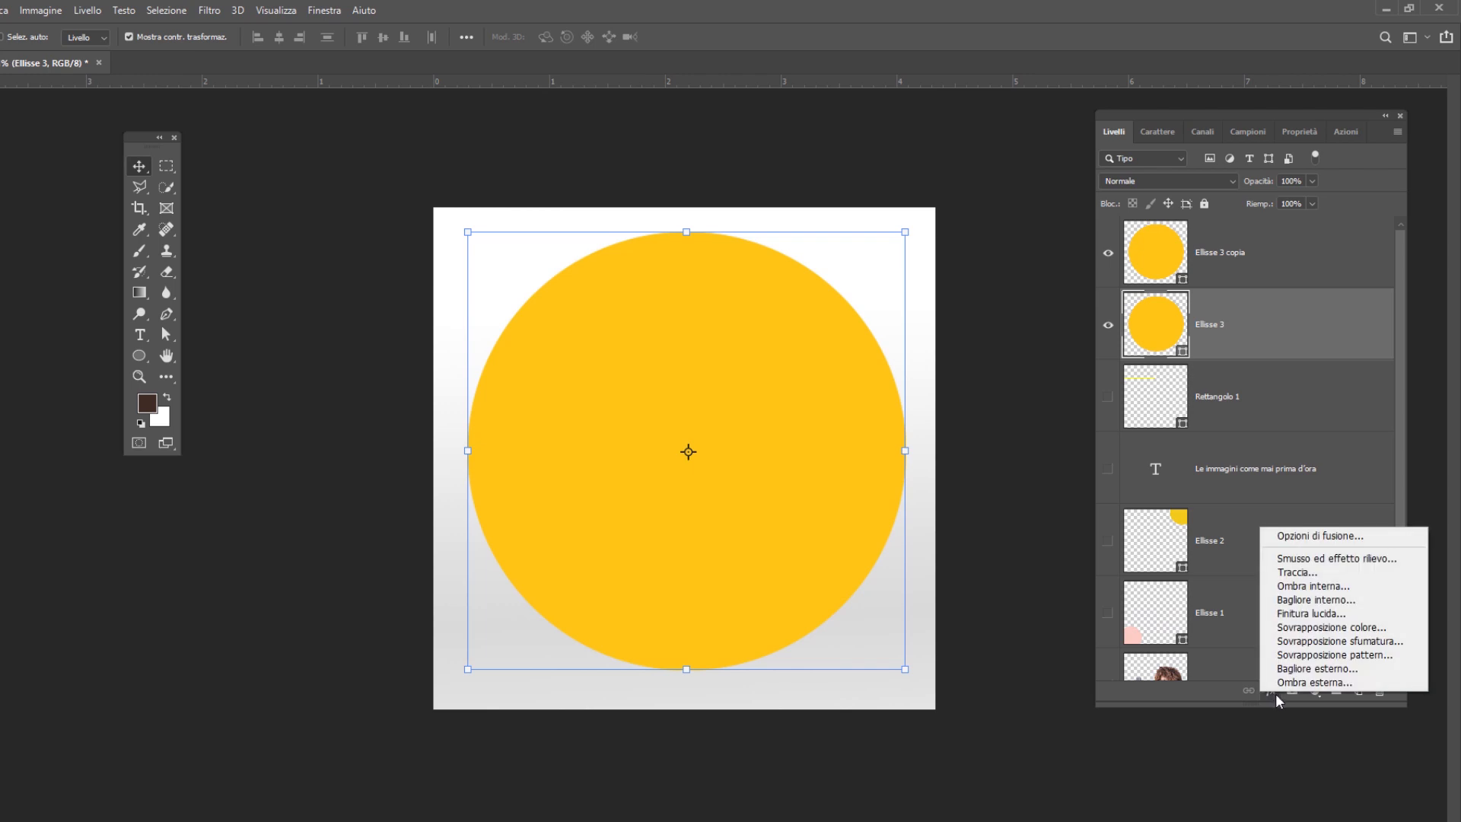
{"action": "left_click", "coordinate": [1308, 536]}
{"action": "left_click_drag", "start_coordinate": [1169, 373], "coordinate": [1042, 378]}
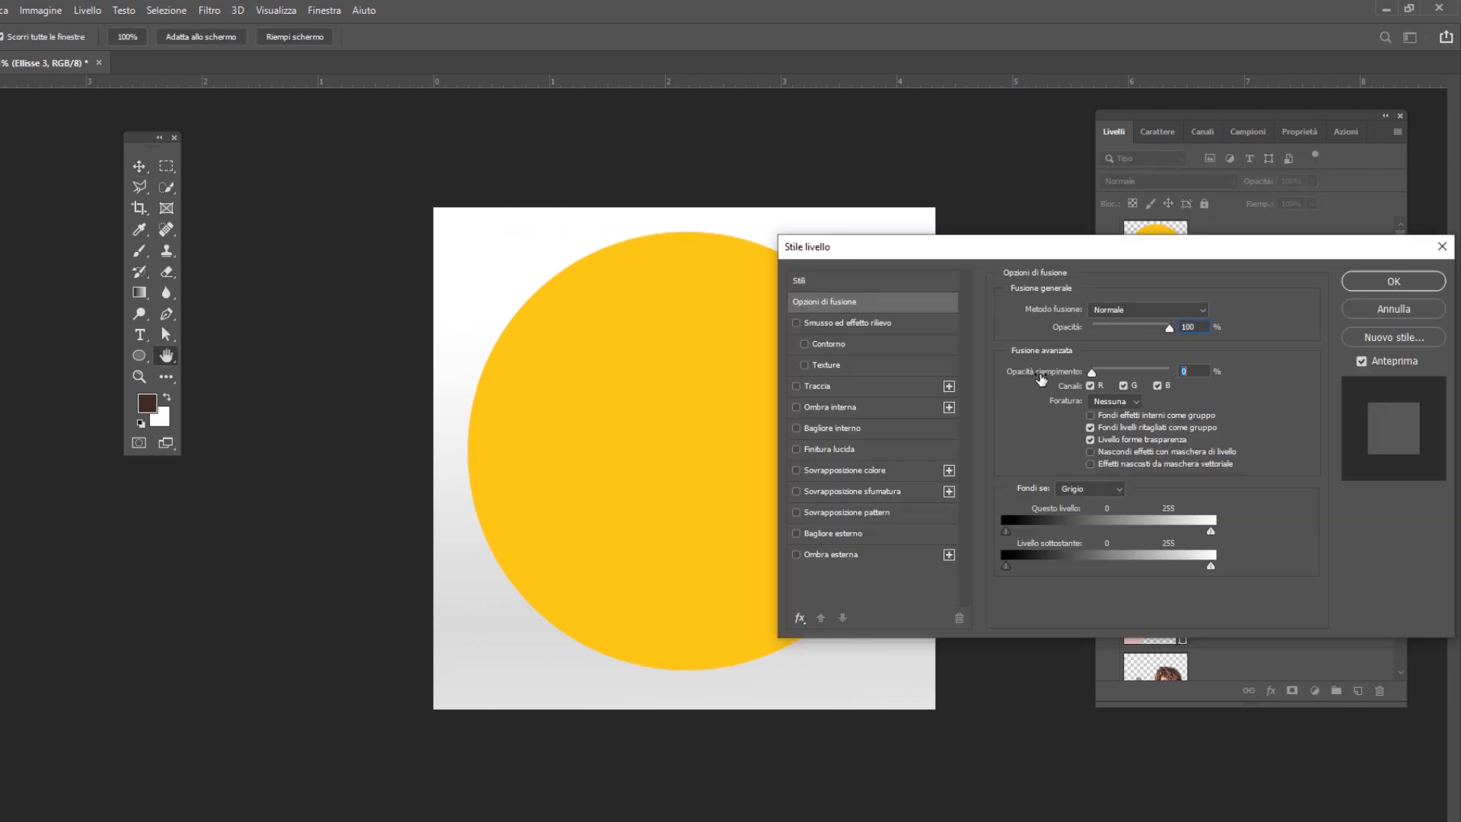
{"action": "left_click", "coordinate": [817, 387]}
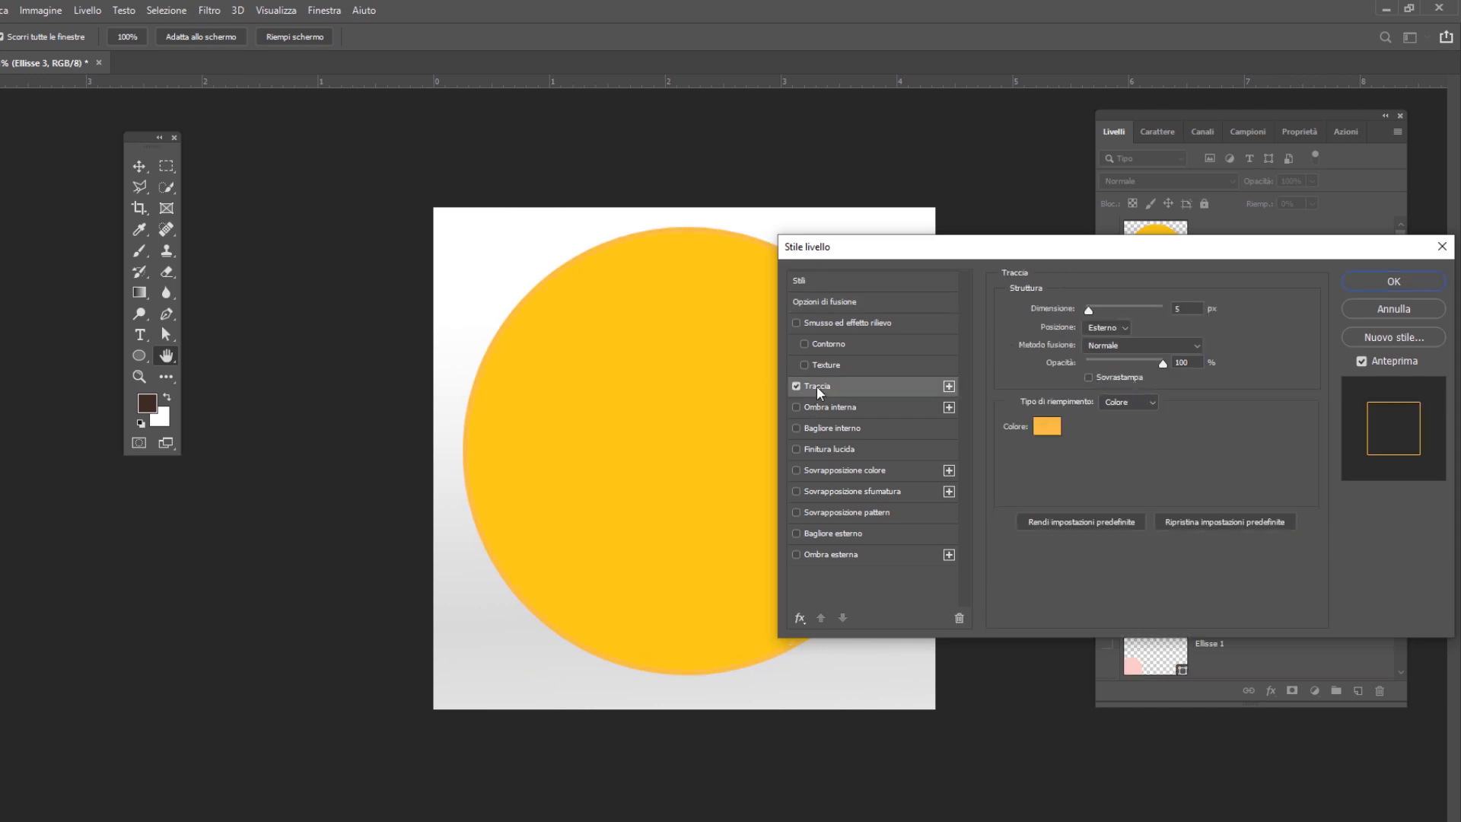
{"action": "left_click_drag", "start_coordinate": [1089, 309], "coordinate": [1093, 308]}
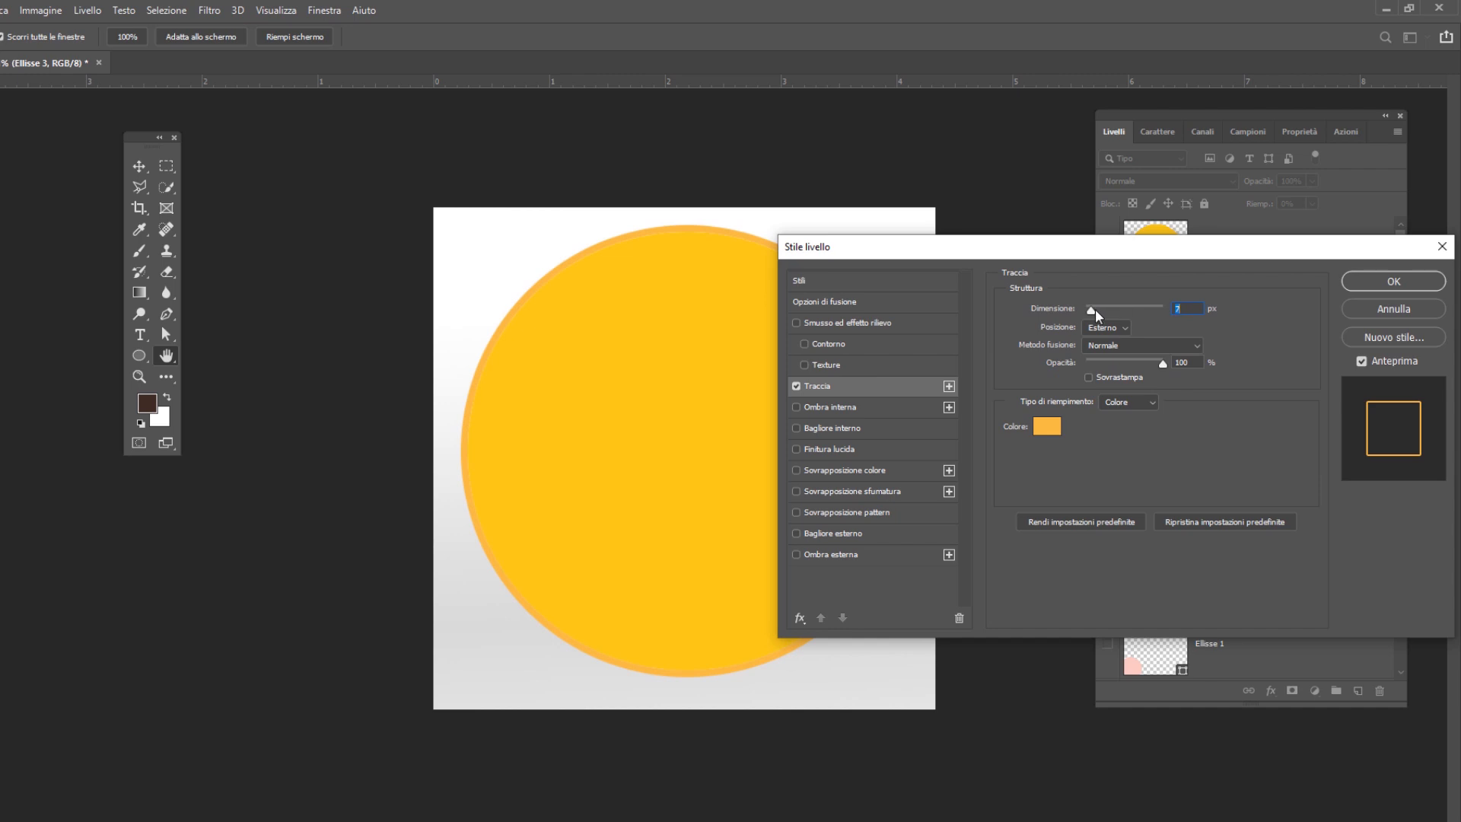
{"action": "left_click", "coordinate": [1394, 280]}
Scale the stroked circle up proportionally so it forms a ring with an even gap around the solid yellow circle.
{"action": "key", "text": "ctrl+t"}
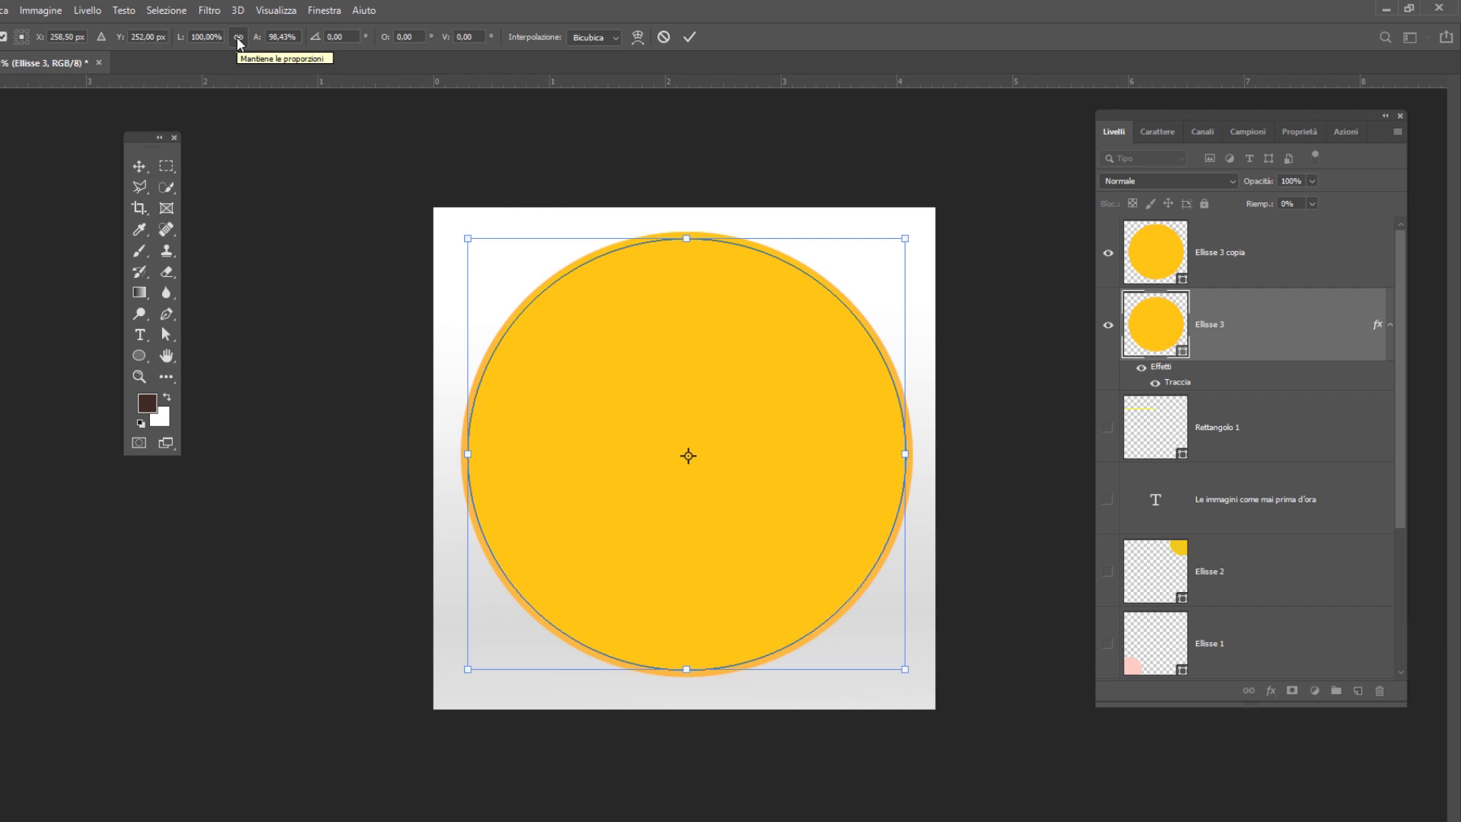
{"action": "left_click", "coordinate": [238, 38]}
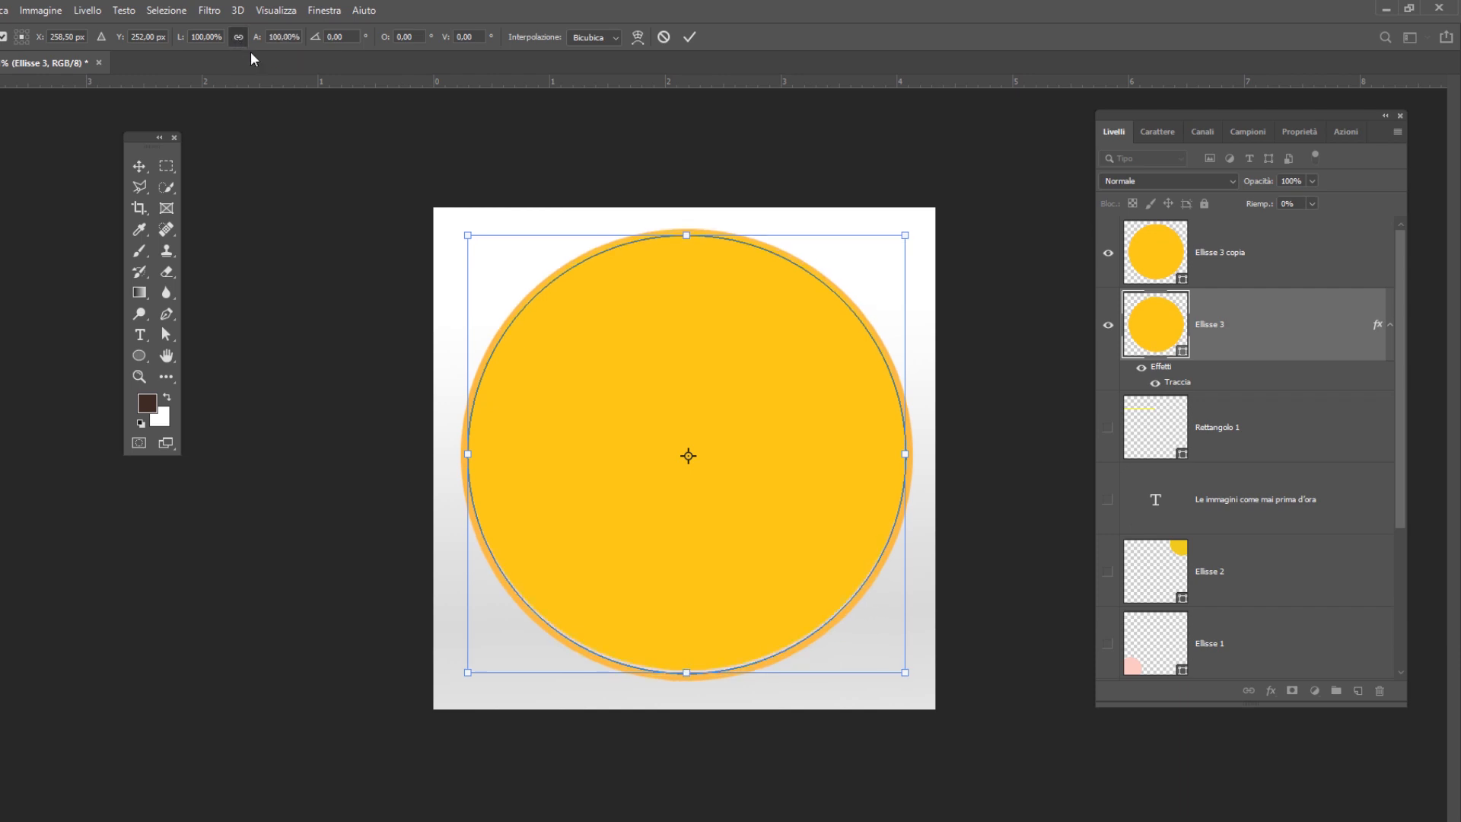
{"action": "left_click_drag", "start_coordinate": [467, 236], "coordinate": [447, 215]}
{"action": "left_click_drag", "start_coordinate": [910, 674], "coordinate": [919, 690]}
Select the ring and solid circle layers together and nudge both down to centre them vertically on the canvas.
{"action": "left_click", "coordinate": [1266, 261], "text": "shift"}
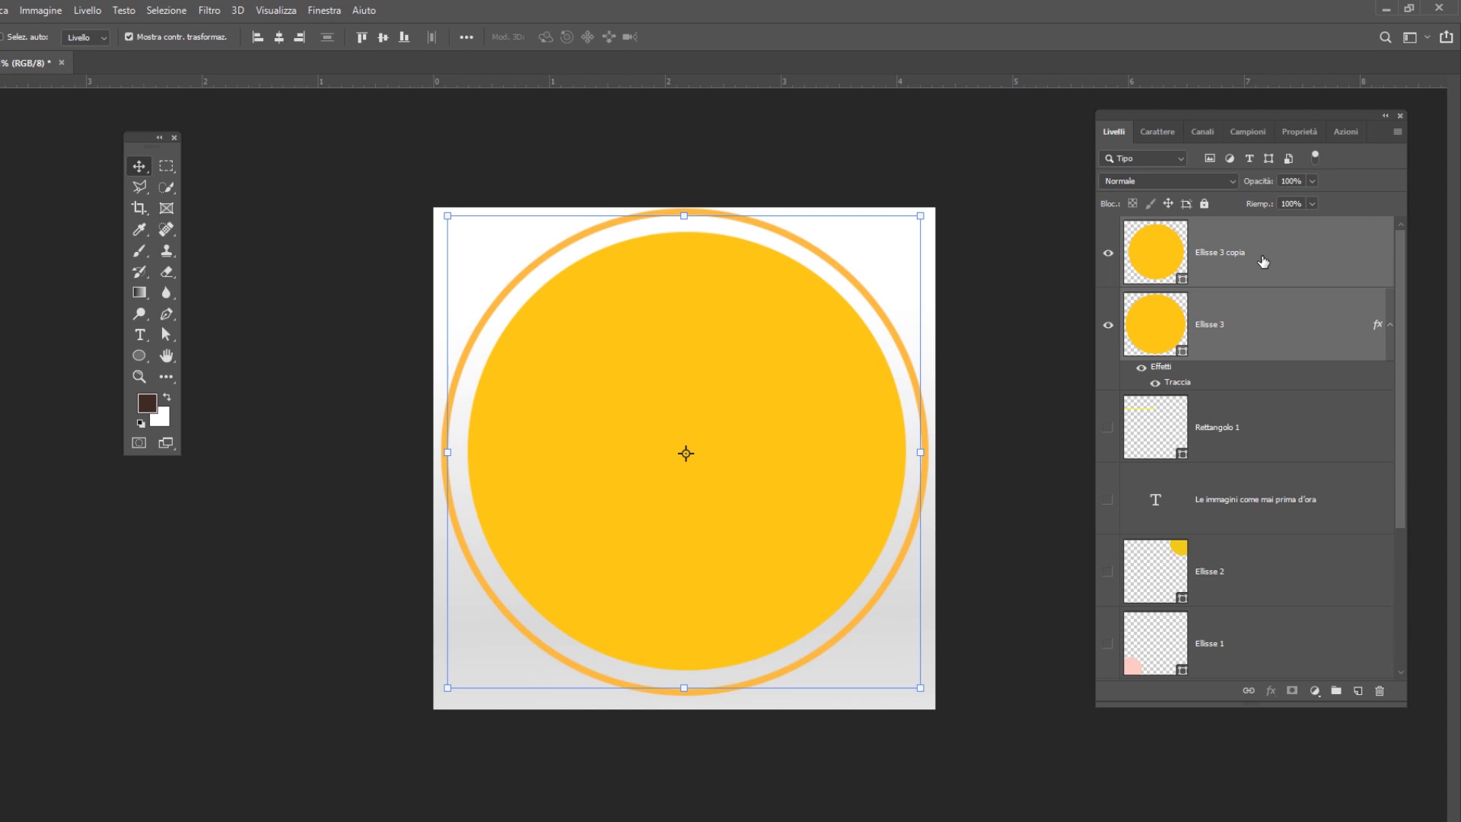
{"action": "key", "text": "Down"}
{"action": "key", "text": "Down"}
{"action": "key", "text": "Down"}
{"action": "key", "text": "Down"}
{"action": "key", "text": "Down"}
{"action": "key", "text": "Down"}
{"action": "key", "text": "Down"}
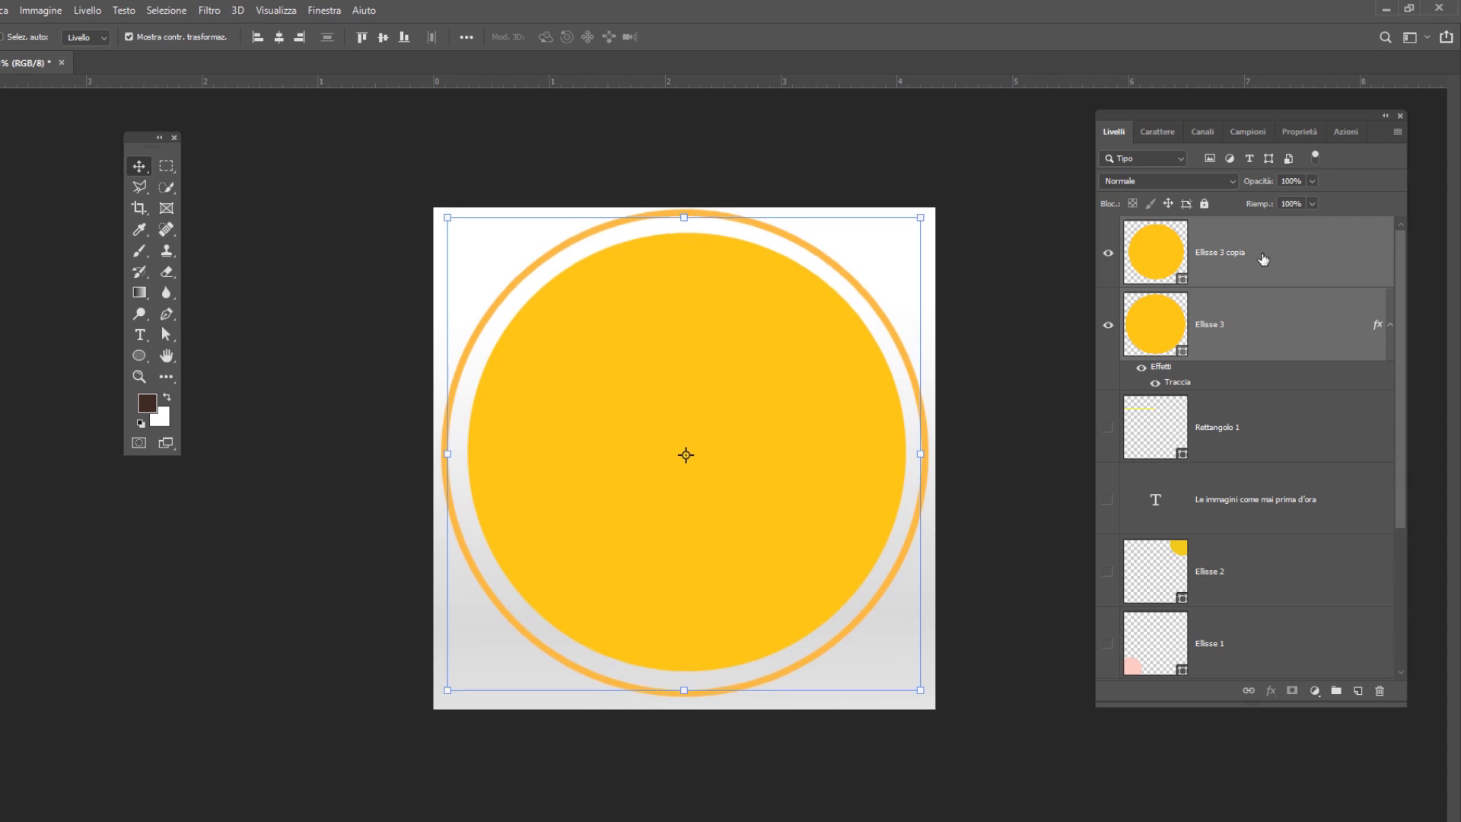
{"action": "key", "text": "Down"}
{"action": "key", "text": "Down"}
{"action": "key", "text": "Down"}
{"action": "key", "text": "Down"}
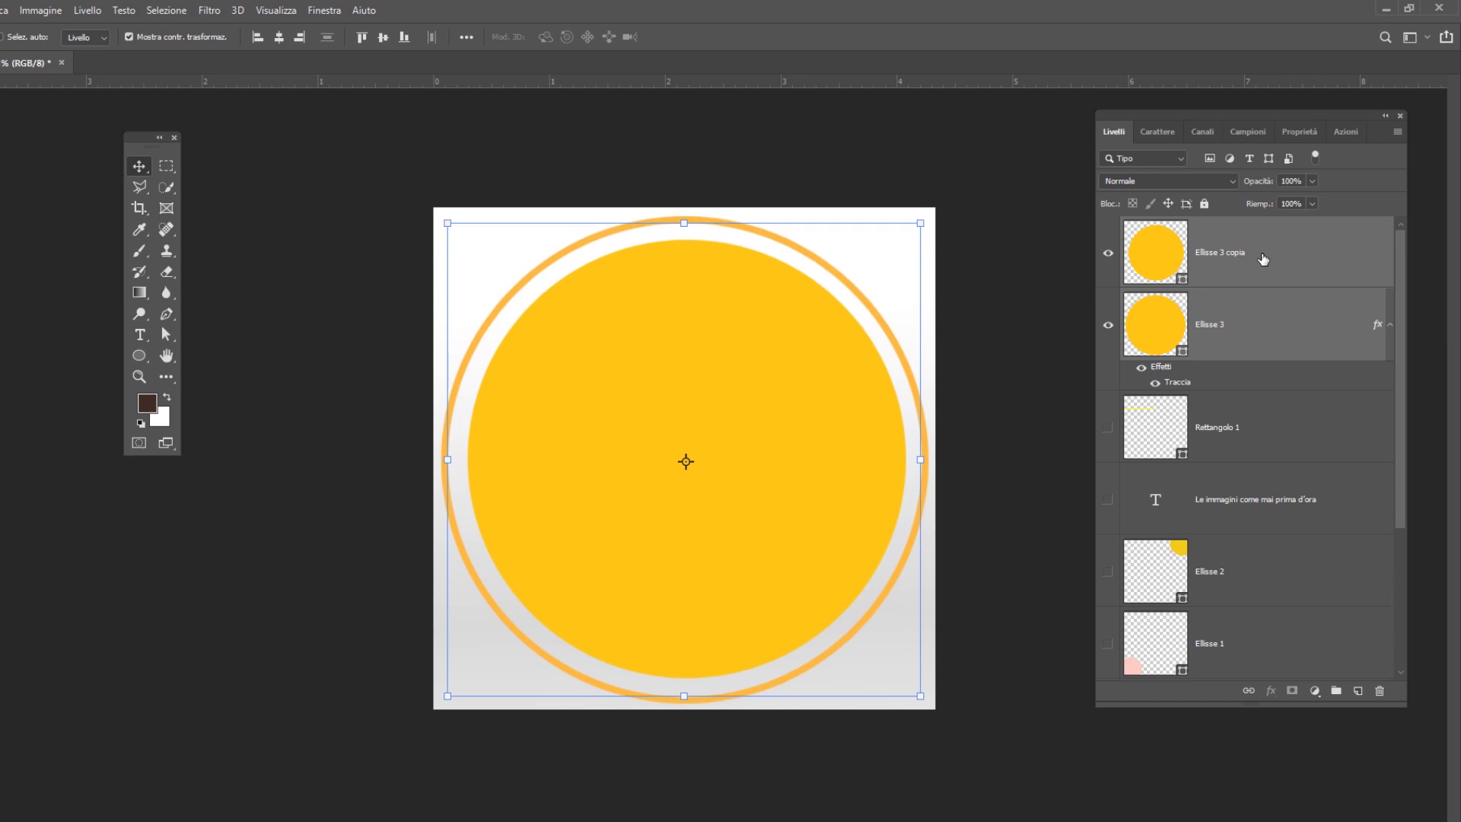
Add the two-line text "scarica ora / e COMINCIA IL TUO VIAGGIO" above the circle layers and centre-align it.
{"action": "left_click", "coordinate": [1262, 259]}
{"action": "key", "text": "t"}
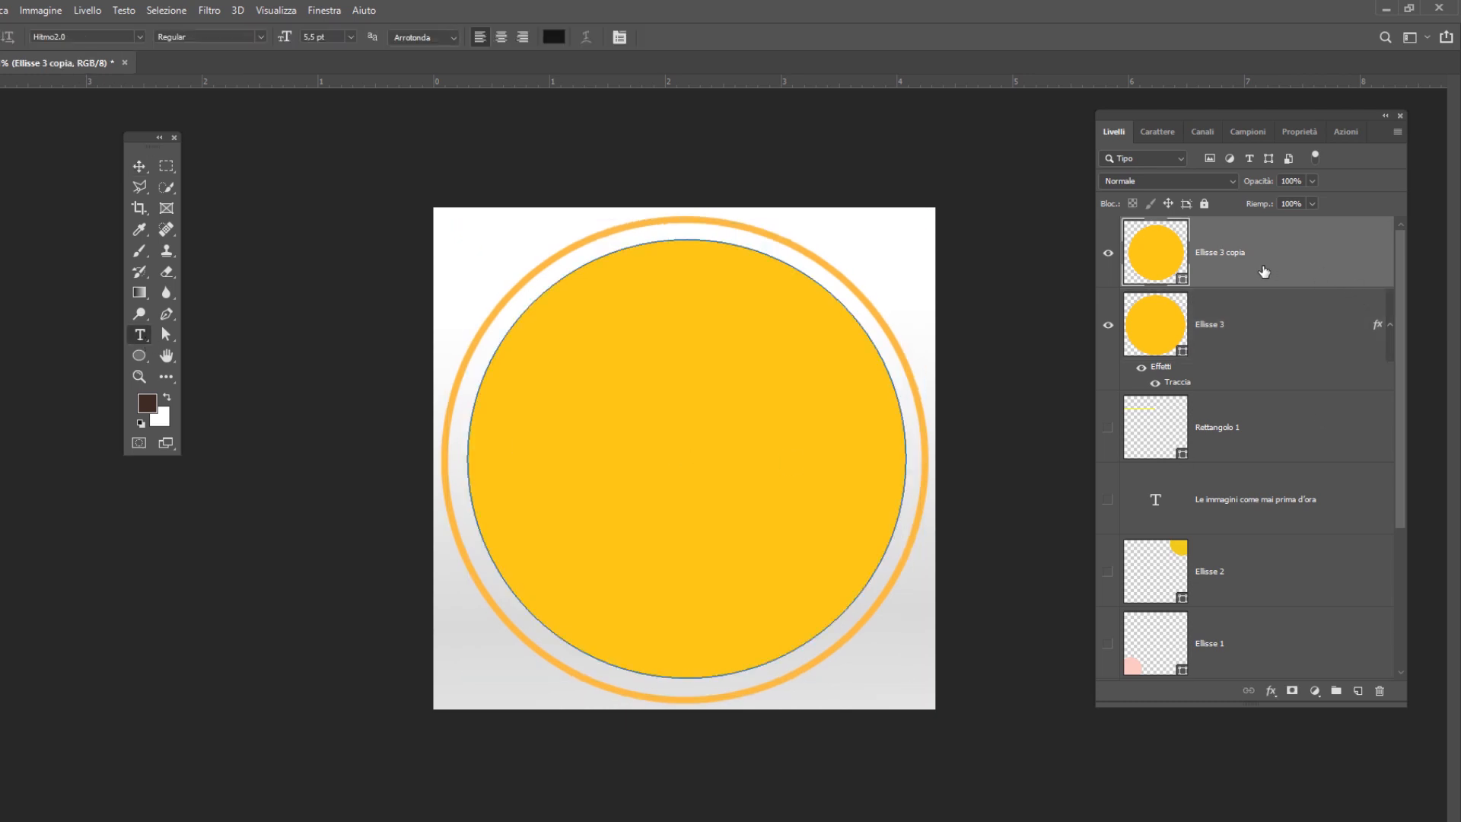
{"action": "left_click", "coordinate": [472, 226]}
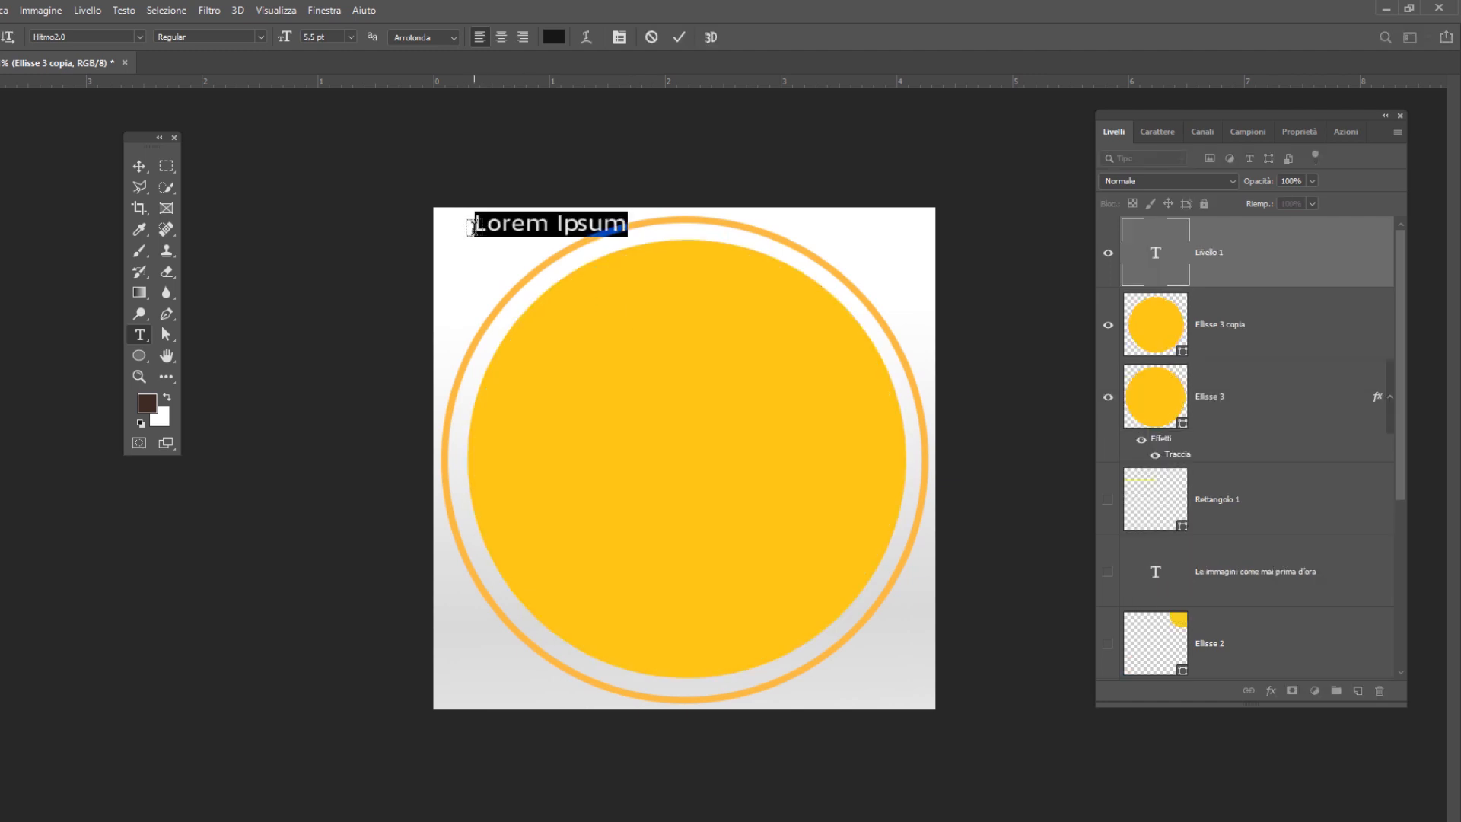
{"action": "type", "text": "scarica ora"}
{"action": "key", "text": "Return"}
{"action": "type", "text": "e COMINCIA"}
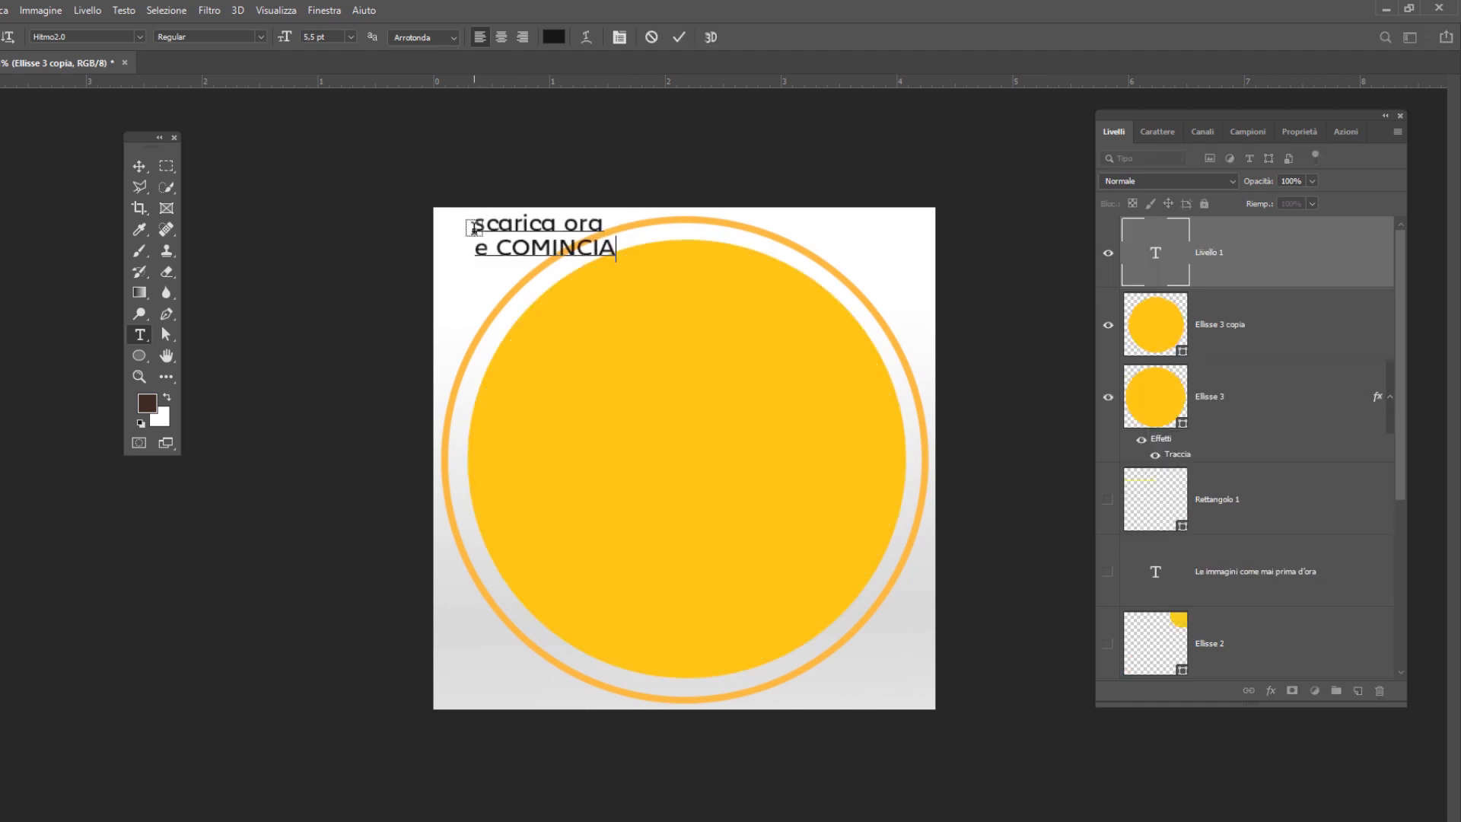
{"action": "type", "text": " IL TUO VIAGGIO"}
{"action": "key", "text": "ctrl+a"}
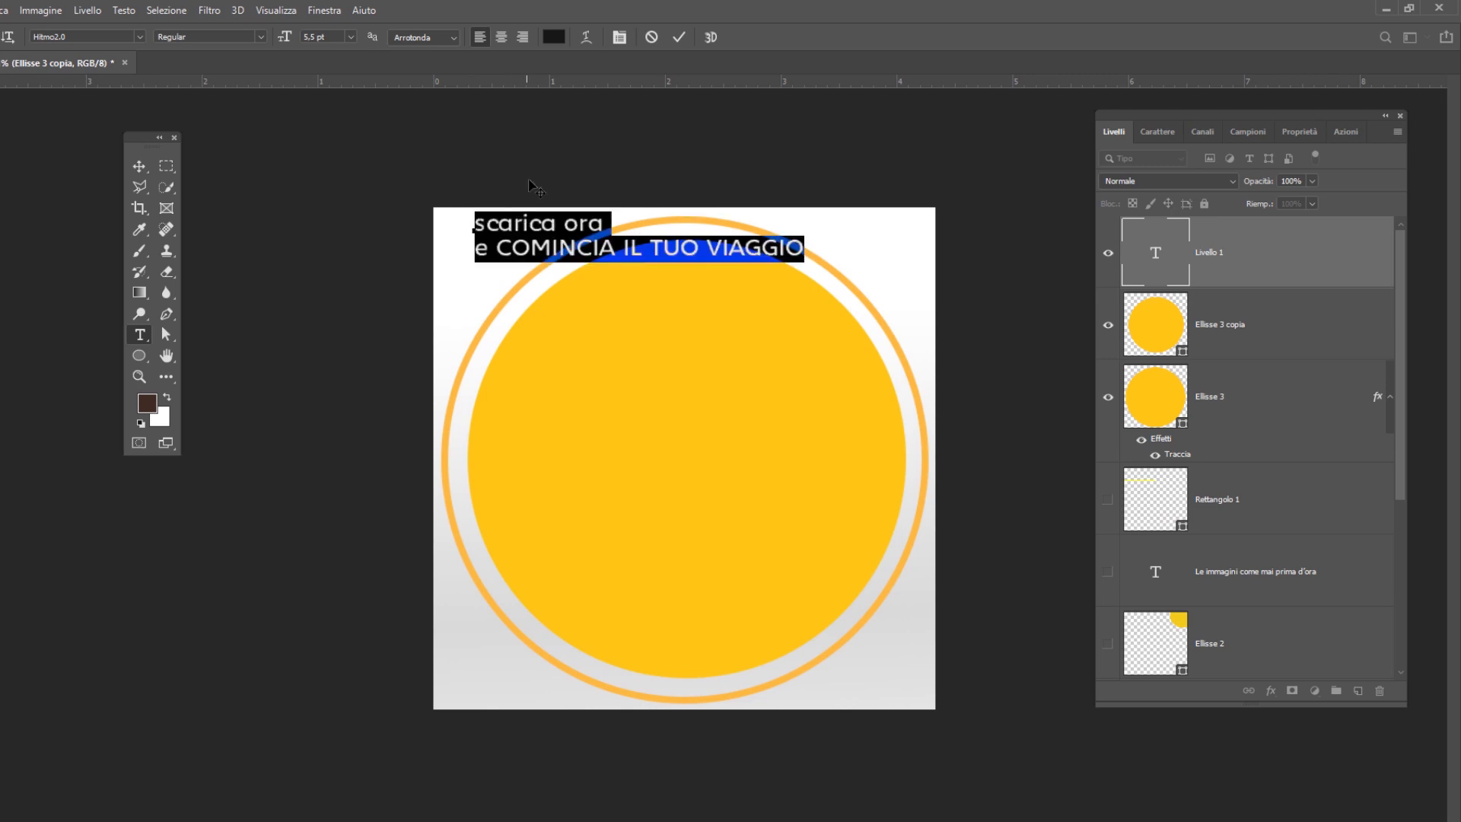
{"action": "left_click", "coordinate": [502, 39]}
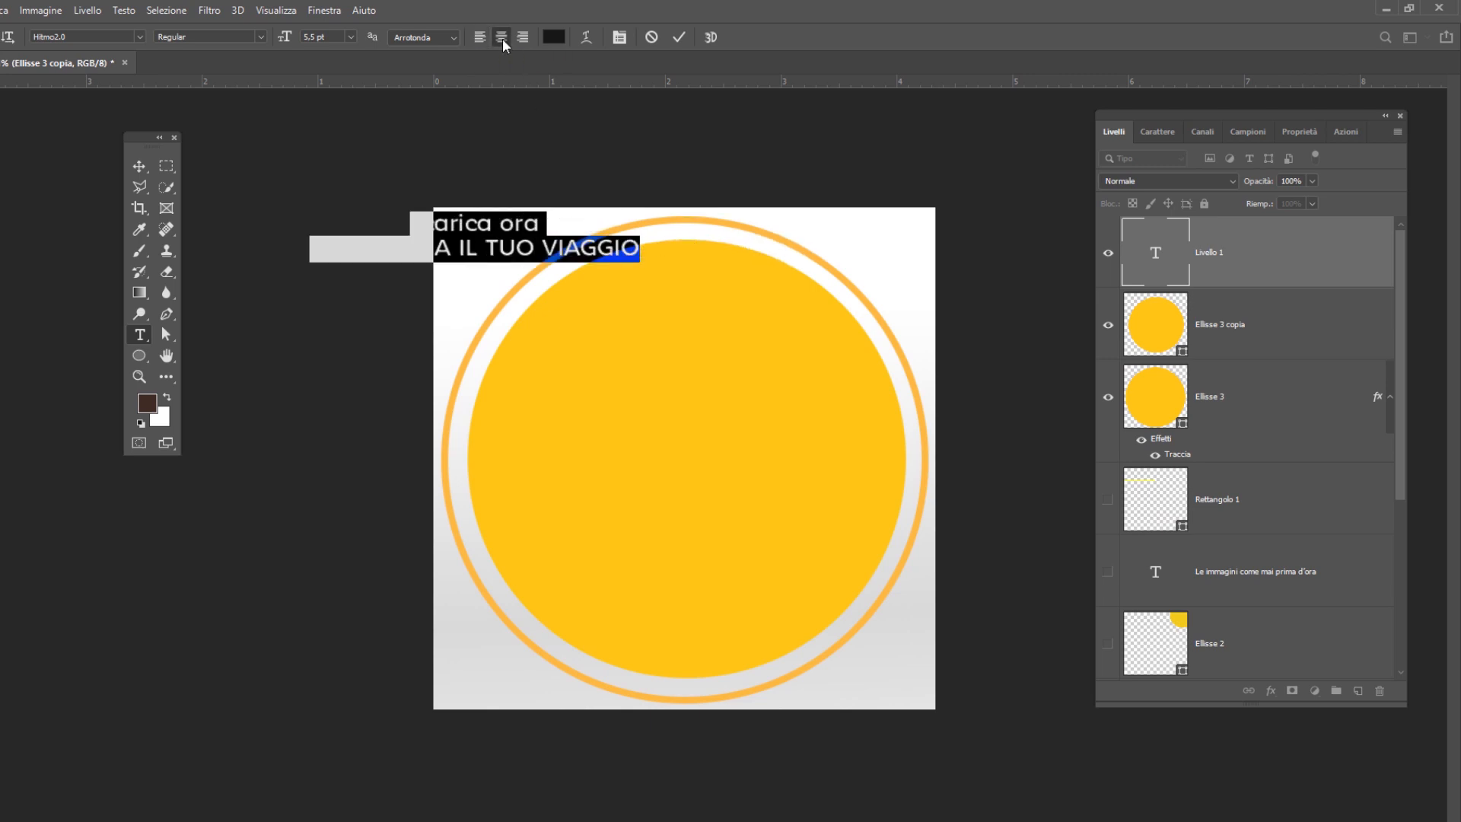
Move the text into the upper half of the yellow circle and enlarge it to about 115%.
{"action": "left_click", "coordinate": [138, 166]}
{"action": "left_click_drag", "start_coordinate": [504, 227], "coordinate": [714, 352]}
{"action": "left_click_drag", "start_coordinate": [847, 378], "coordinate": [868, 388]}
{"action": "left_click_drag", "start_coordinate": [519, 336], "coordinate": [498, 332]}
{"action": "left_click_drag", "start_coordinate": [872, 389], "coordinate": [879, 397]}
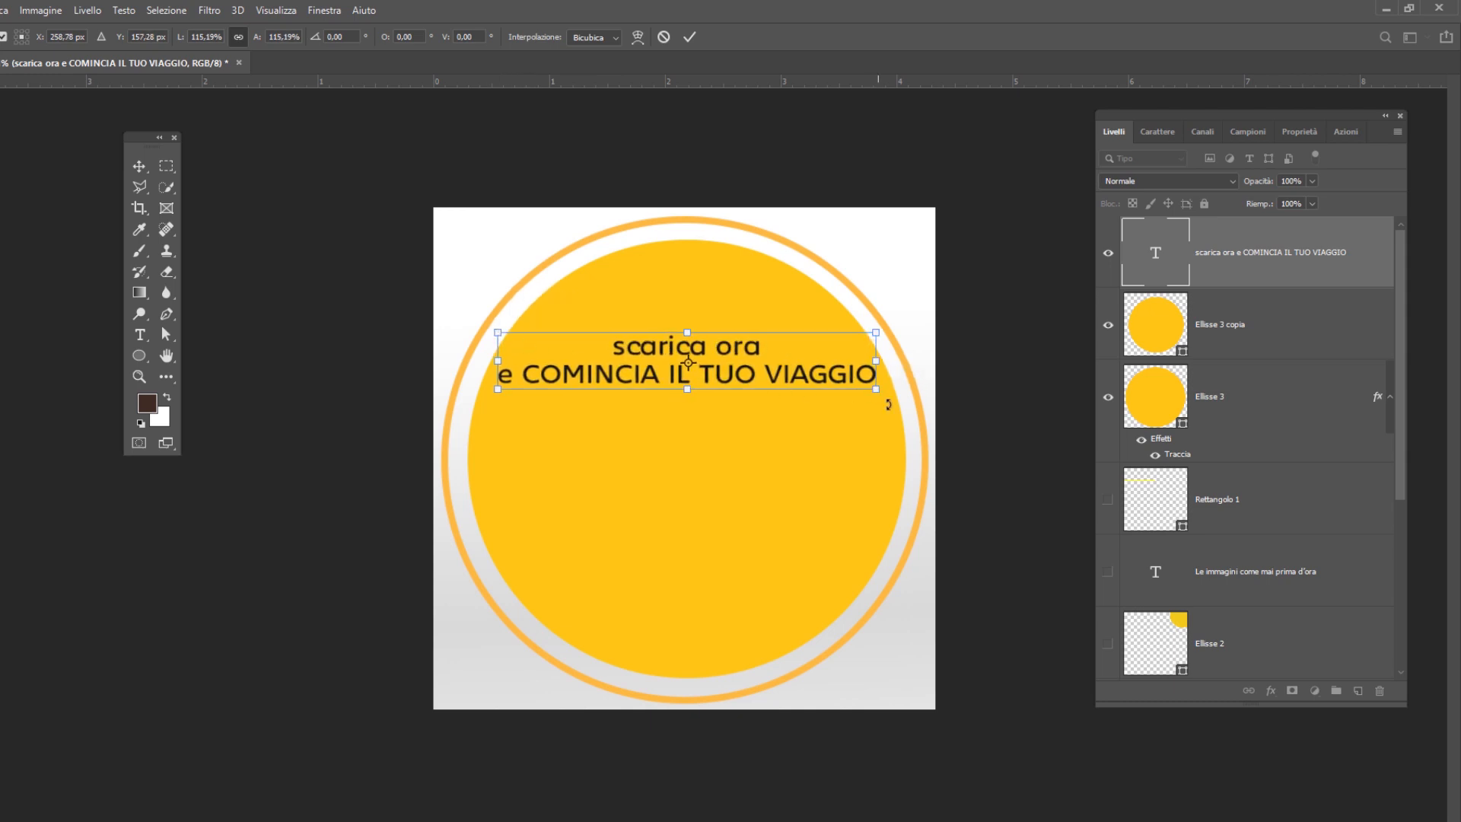
{"action": "left_click", "coordinate": [687, 40]}
Apply faux bold to the words "COMINCIA IL TUO VIAGGIO" in the second text line.
{"action": "double_click", "coordinate": [536, 381]}
{"action": "left_click_drag", "start_coordinate": [521, 375], "coordinate": [874, 382]}
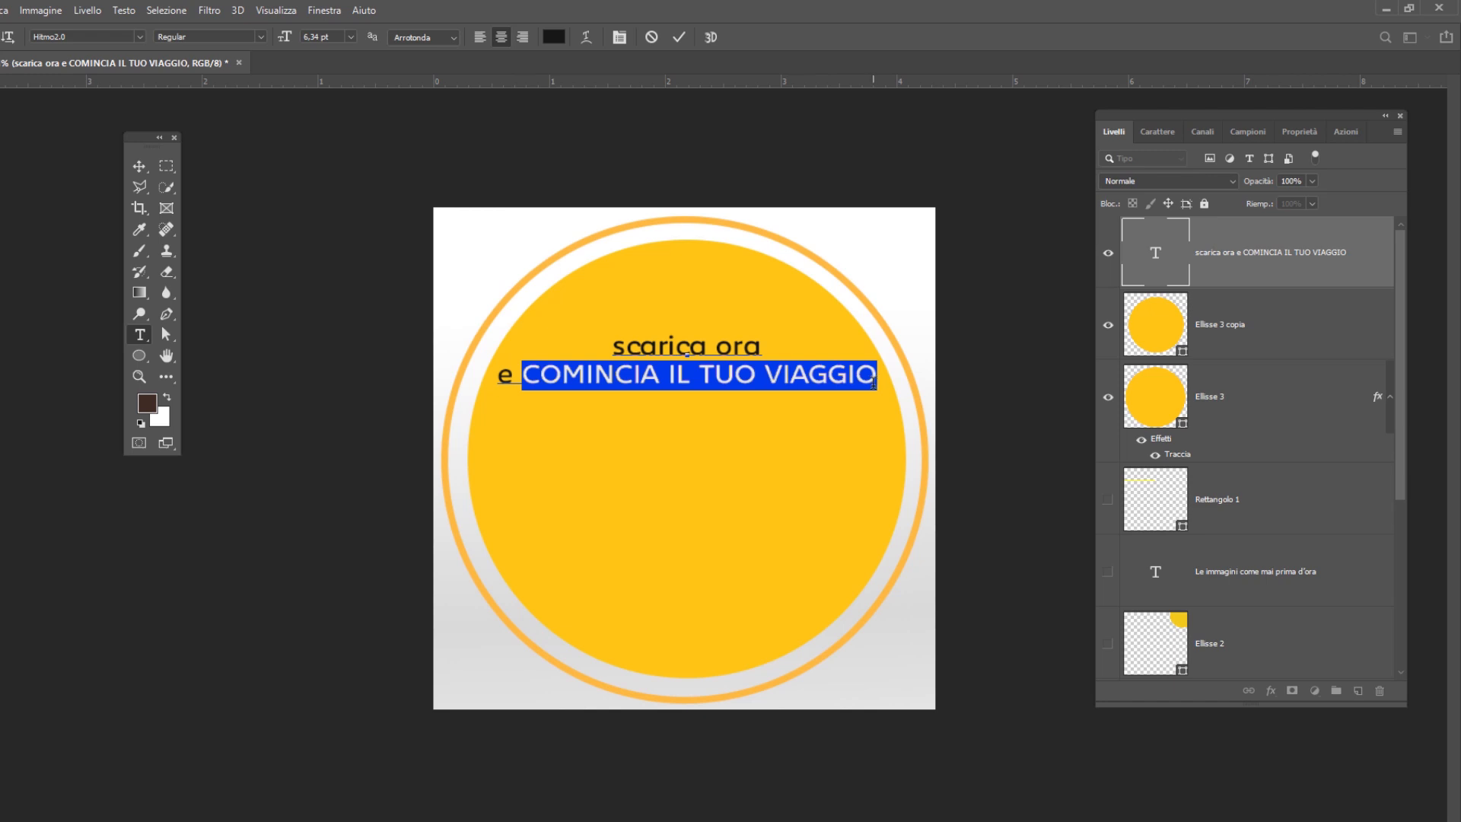
{"action": "left_click", "coordinate": [1156, 132]}
{"action": "left_click", "coordinate": [1114, 251]}
{"action": "left_click", "coordinate": [789, 374]}
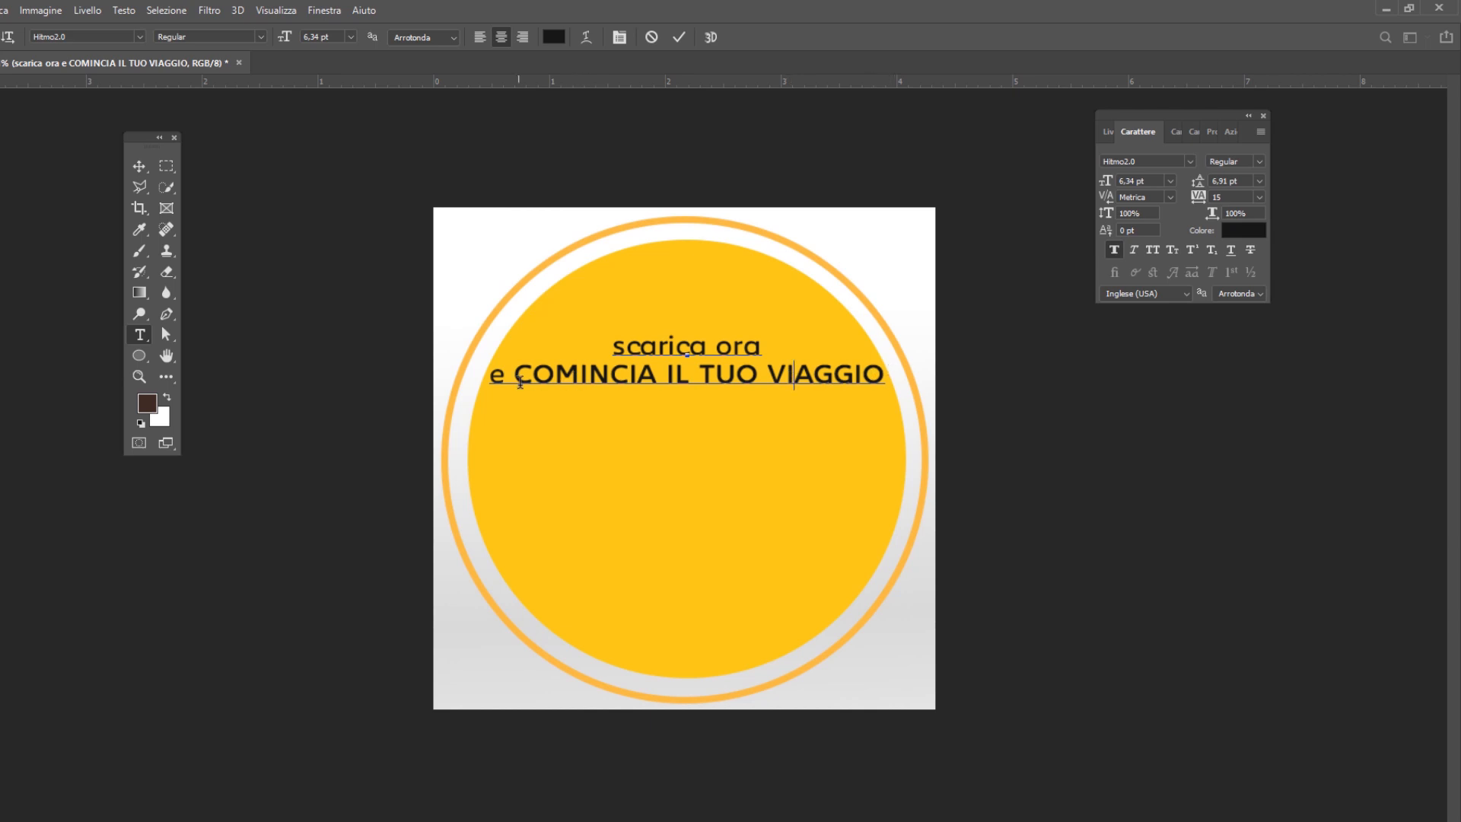
{"action": "left_click", "coordinate": [683, 38]}
Add the Google Play and App Store badges and scale both together to about 29%, centred below the text.
{"action": "key", "text": "v"}
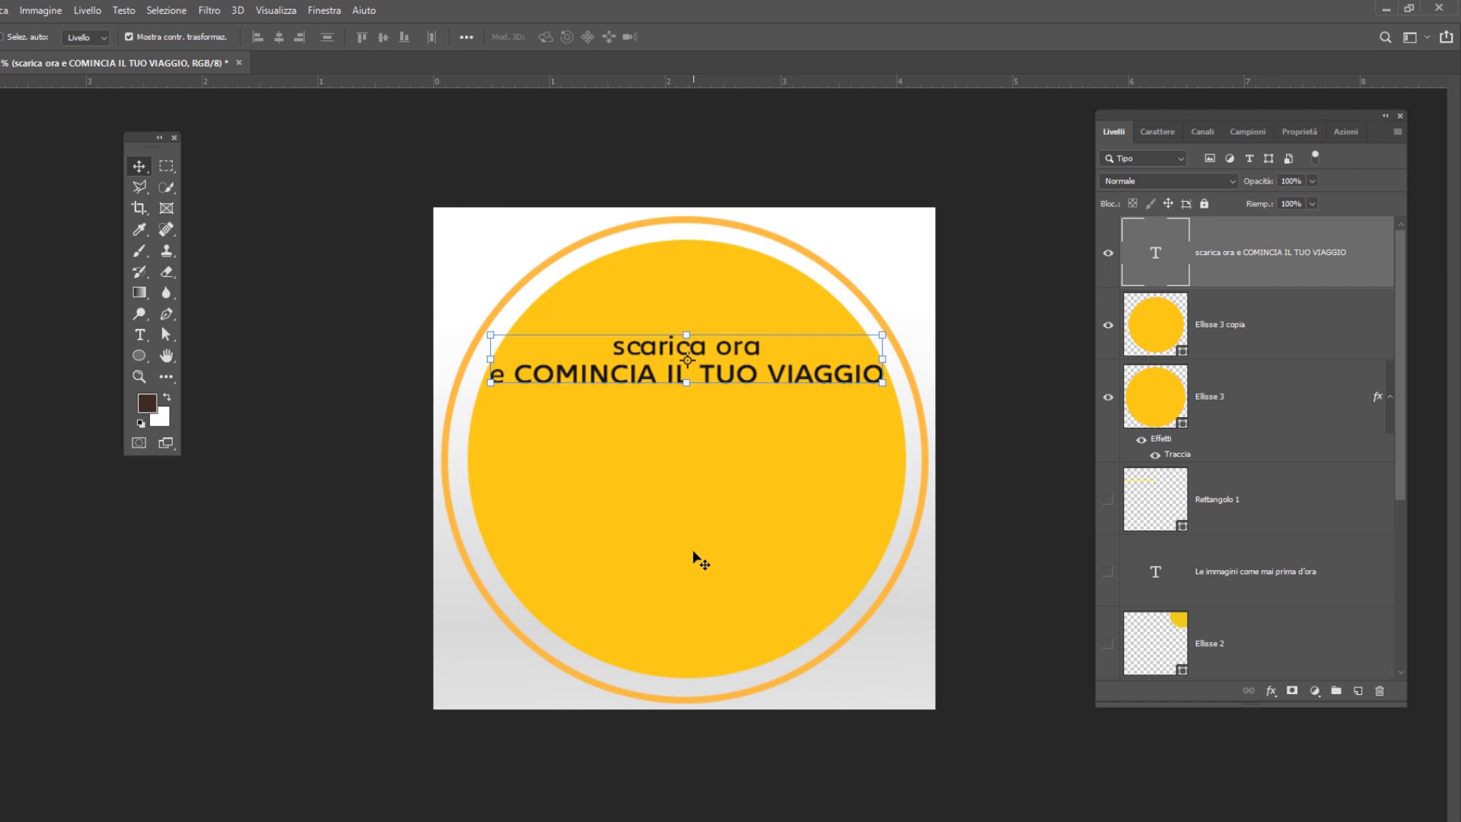
{"action": "key", "text": "ctrl+v"}
{"action": "left_click", "coordinate": [1291, 336], "text": "shift"}
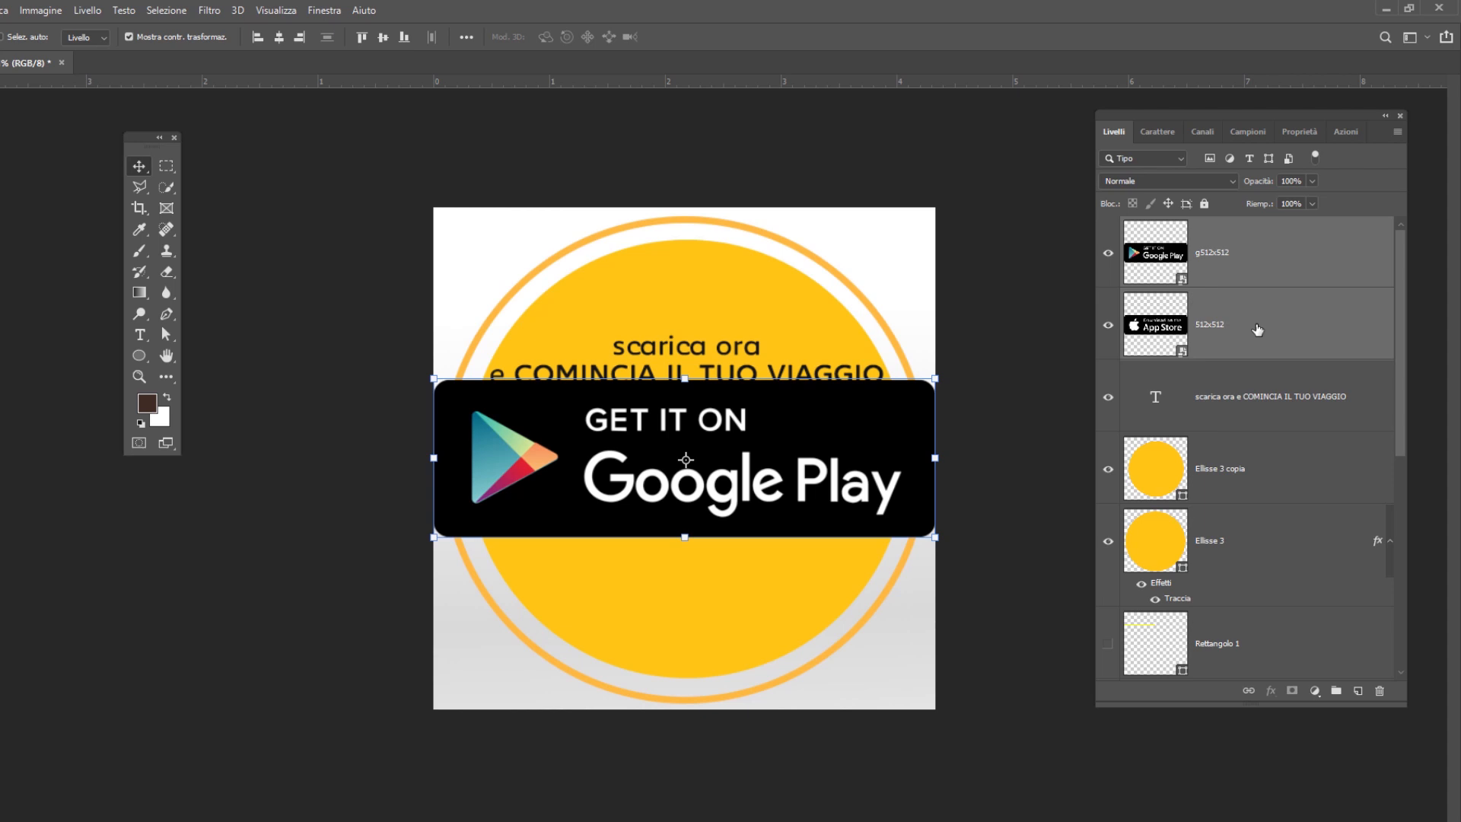
{"action": "key", "text": "ctrl+t"}
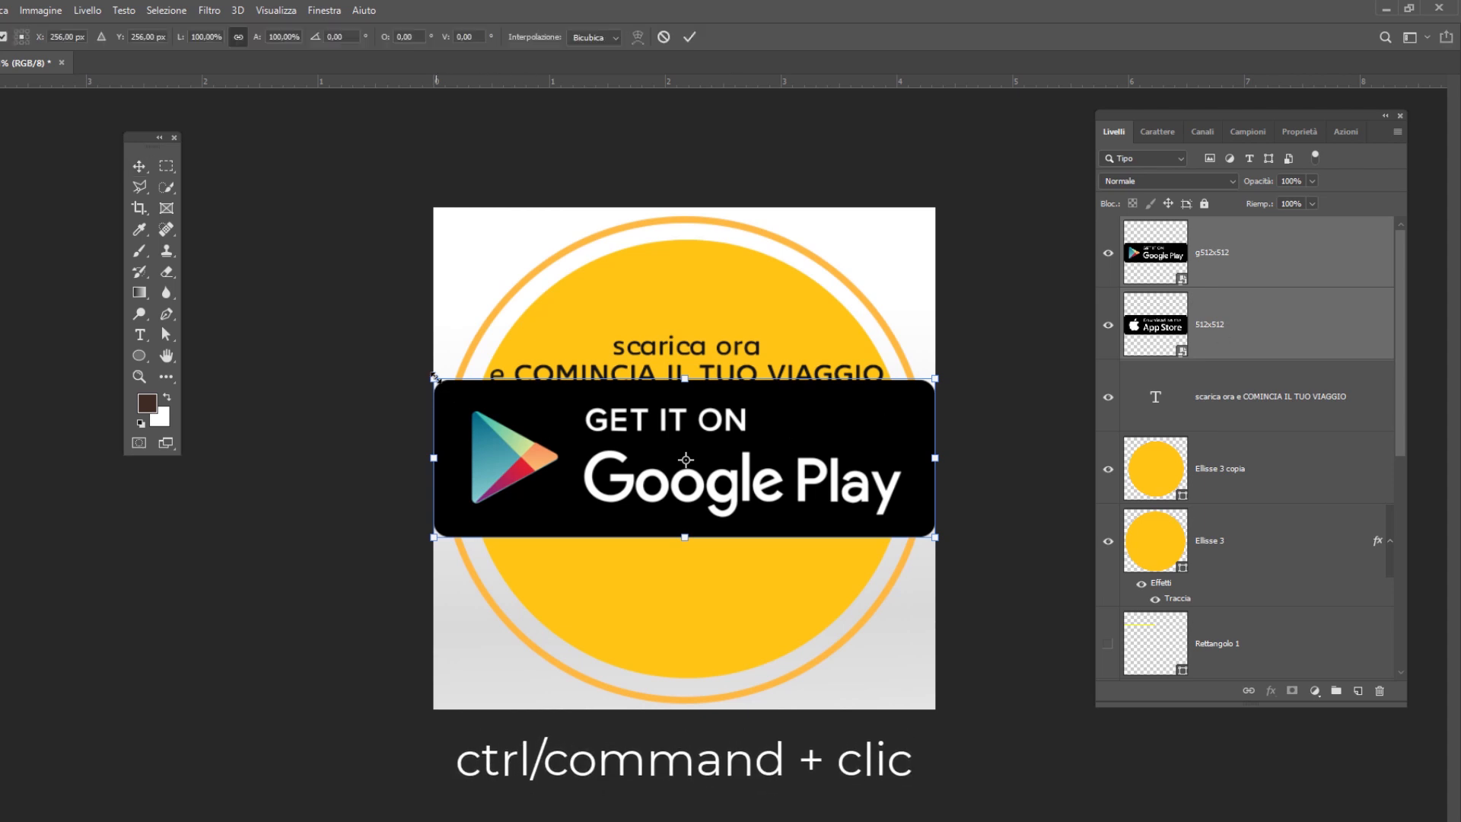
{"action": "left_click_drag", "start_coordinate": [434, 378], "coordinate": [789, 492]}
{"action": "left_click_drag", "start_coordinate": [889, 520], "coordinate": [725, 461]}
{"action": "left_click", "coordinate": [690, 40]}
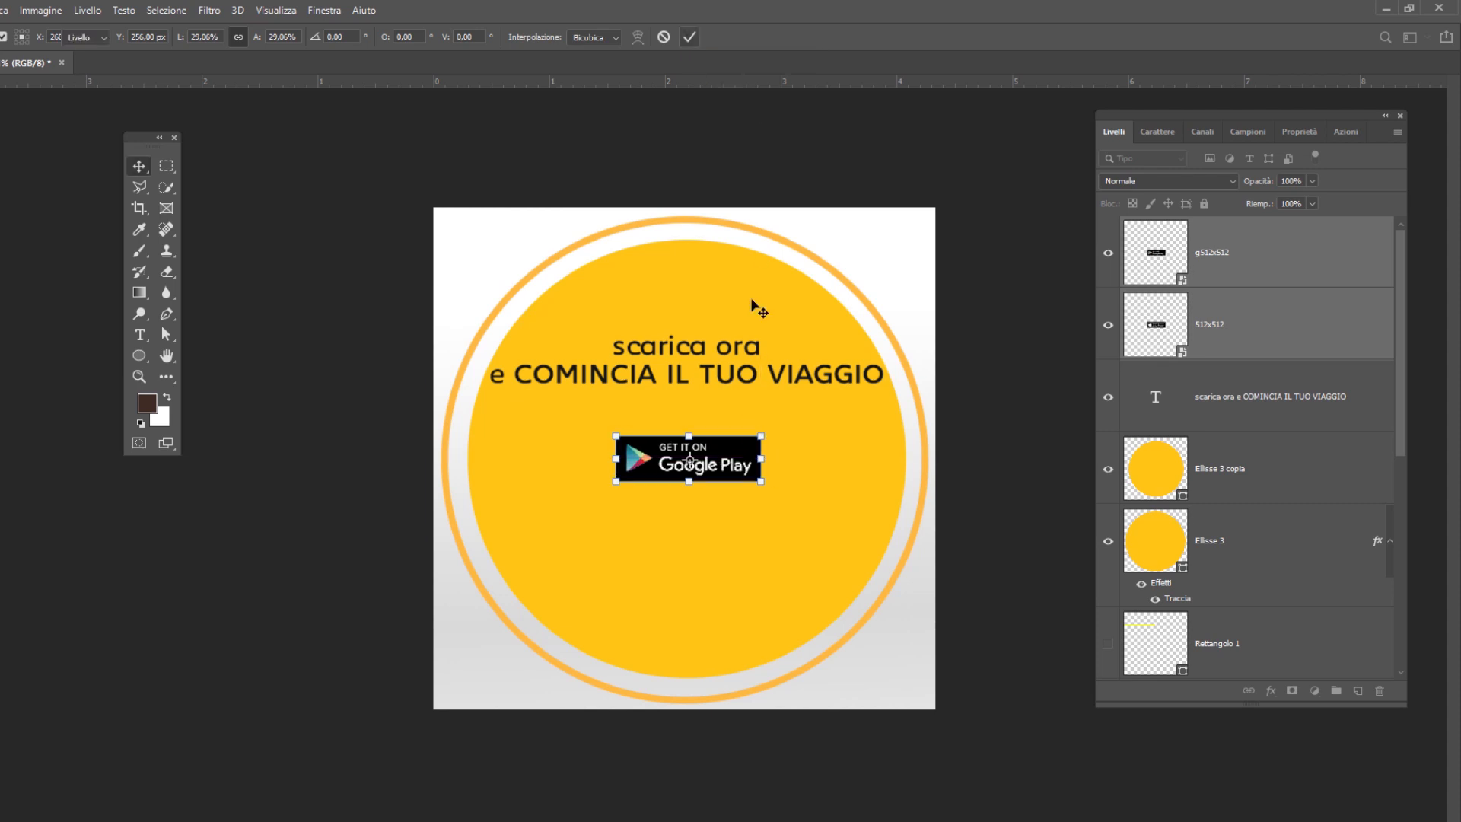
Move the App Store badge 60 px down so it sits just below the Google Play badge.
{"action": "left_click", "coordinate": [1270, 282]}
{"action": "left_click", "coordinate": [1276, 324]}
{"action": "key", "text": "shift+Down"}
{"action": "key", "text": "shift+Down"}
{"action": "key", "text": "shift+Down"}
{"action": "key", "text": "shift+Down"}
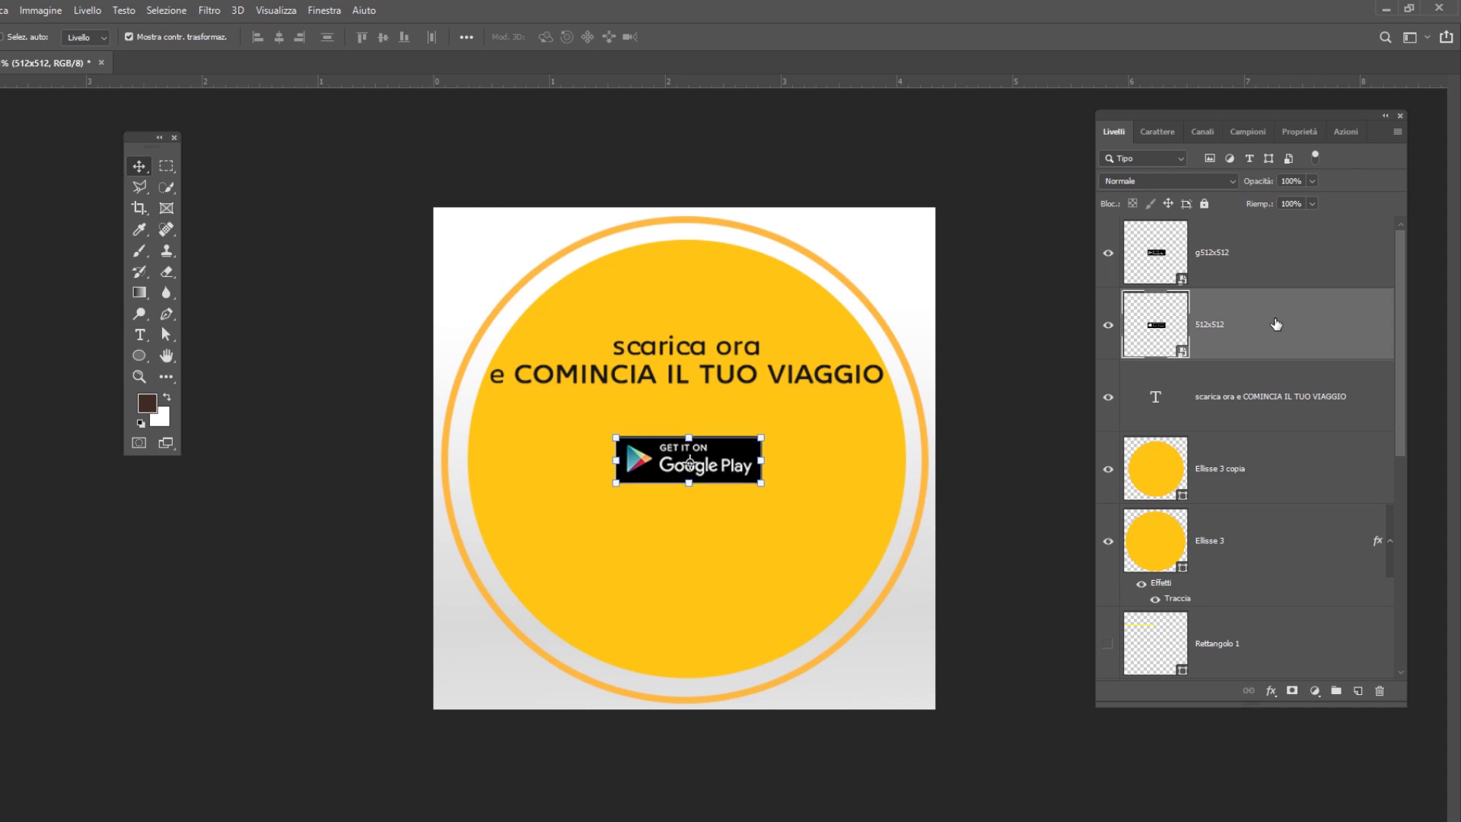
{"action": "key", "text": "shift+Down"}
{"action": "key", "text": "shift+Down"}
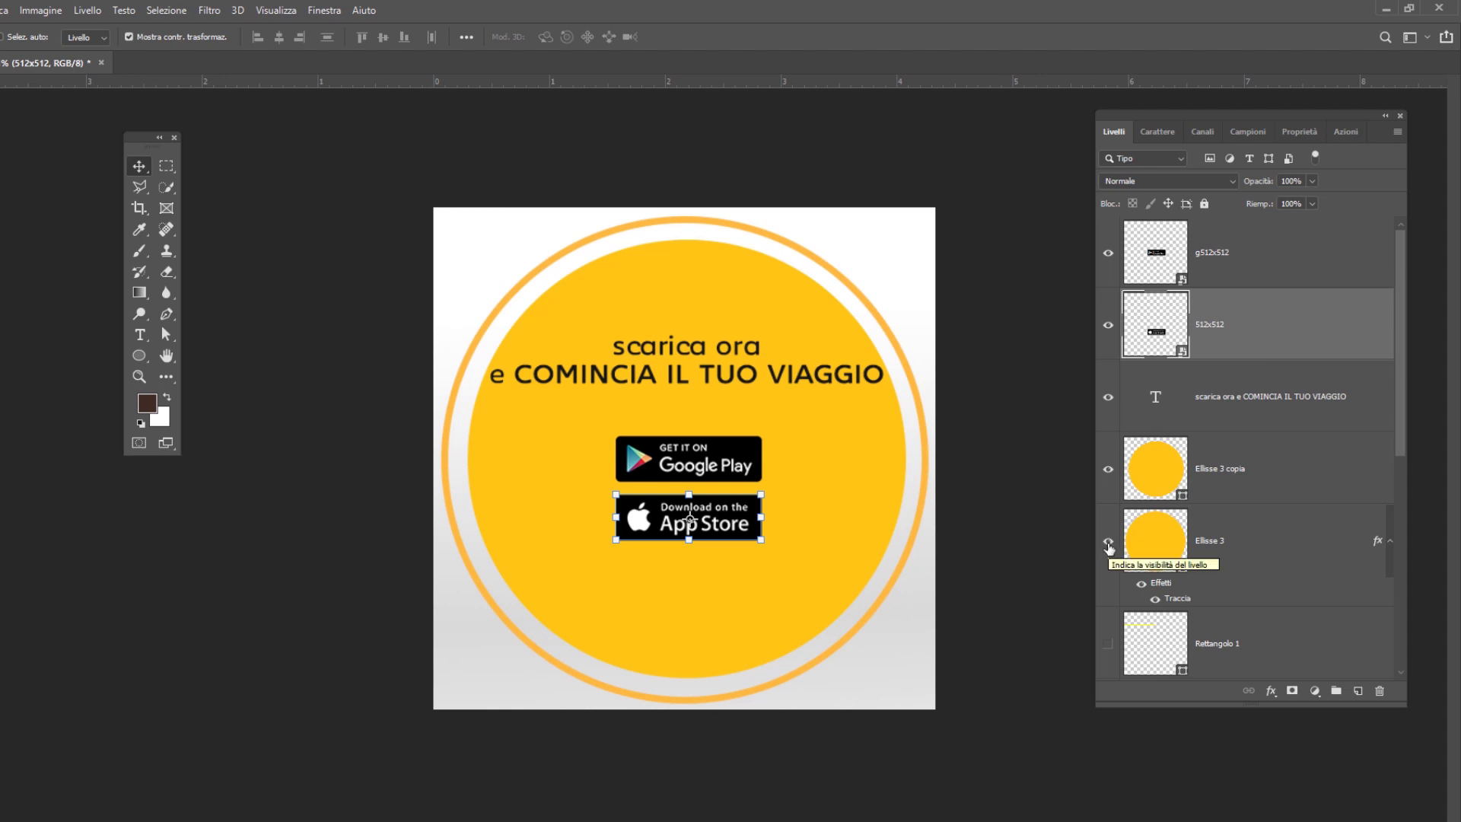
Hide the badges, text and both large circles, and select the gradient background layer.
{"action": "left_click_drag", "start_coordinate": [1108, 545], "coordinate": [1108, 259]}
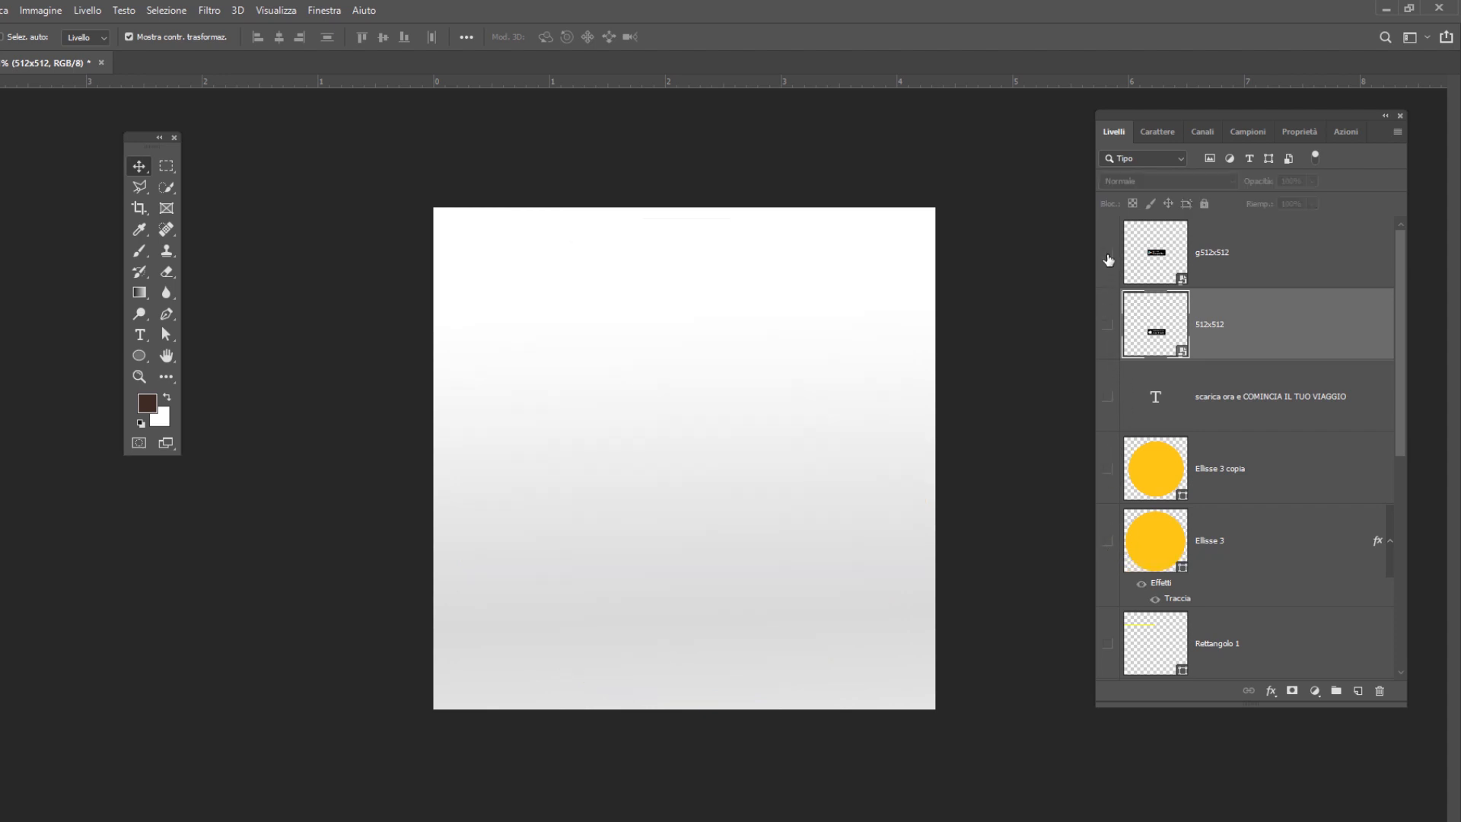
{"action": "scroll", "coordinate": [1286, 544], "scroll_direction": "down", "scroll_amount": 5}
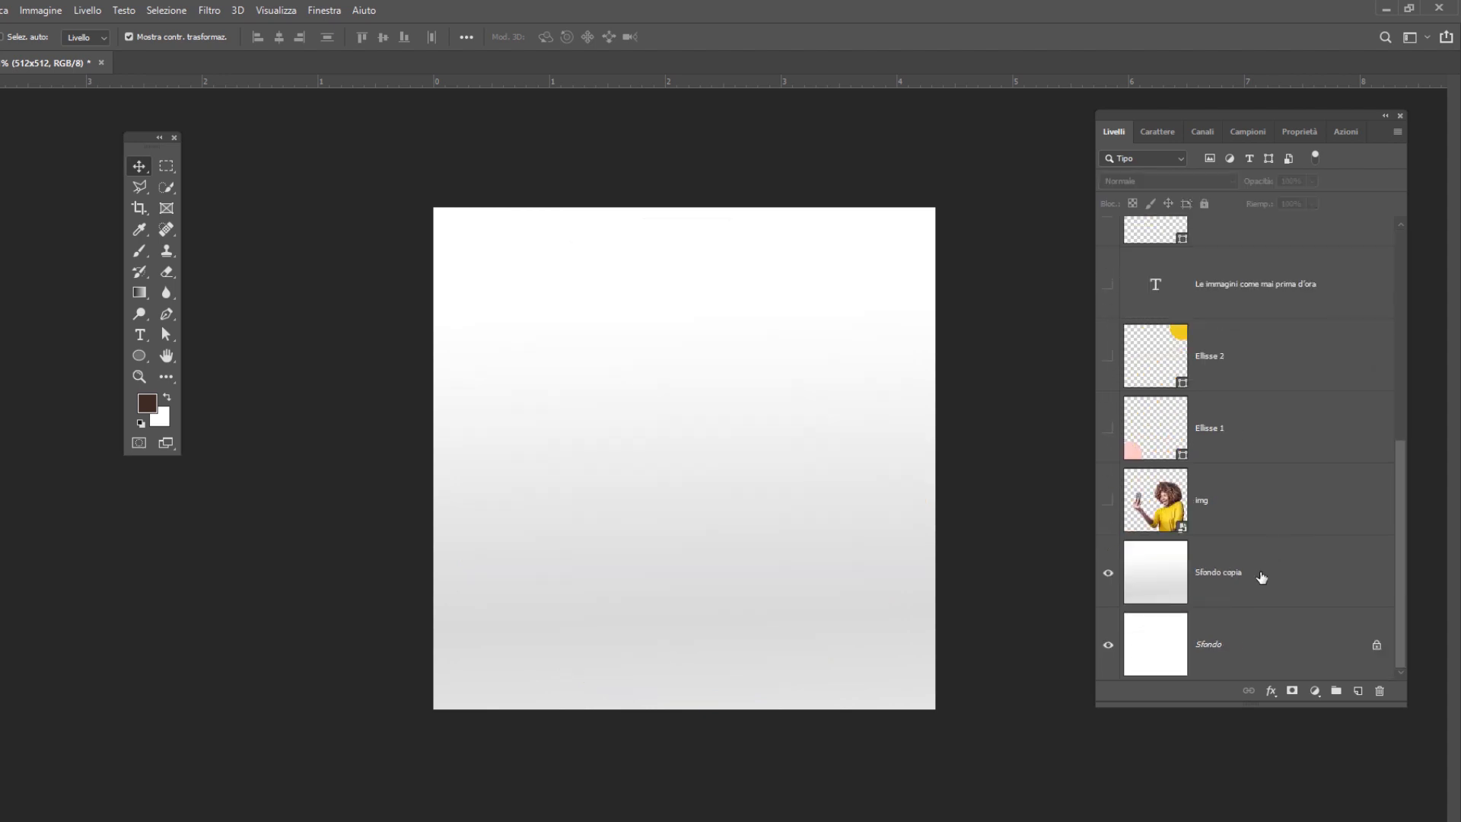
{"action": "left_click", "coordinate": [1261, 578]}
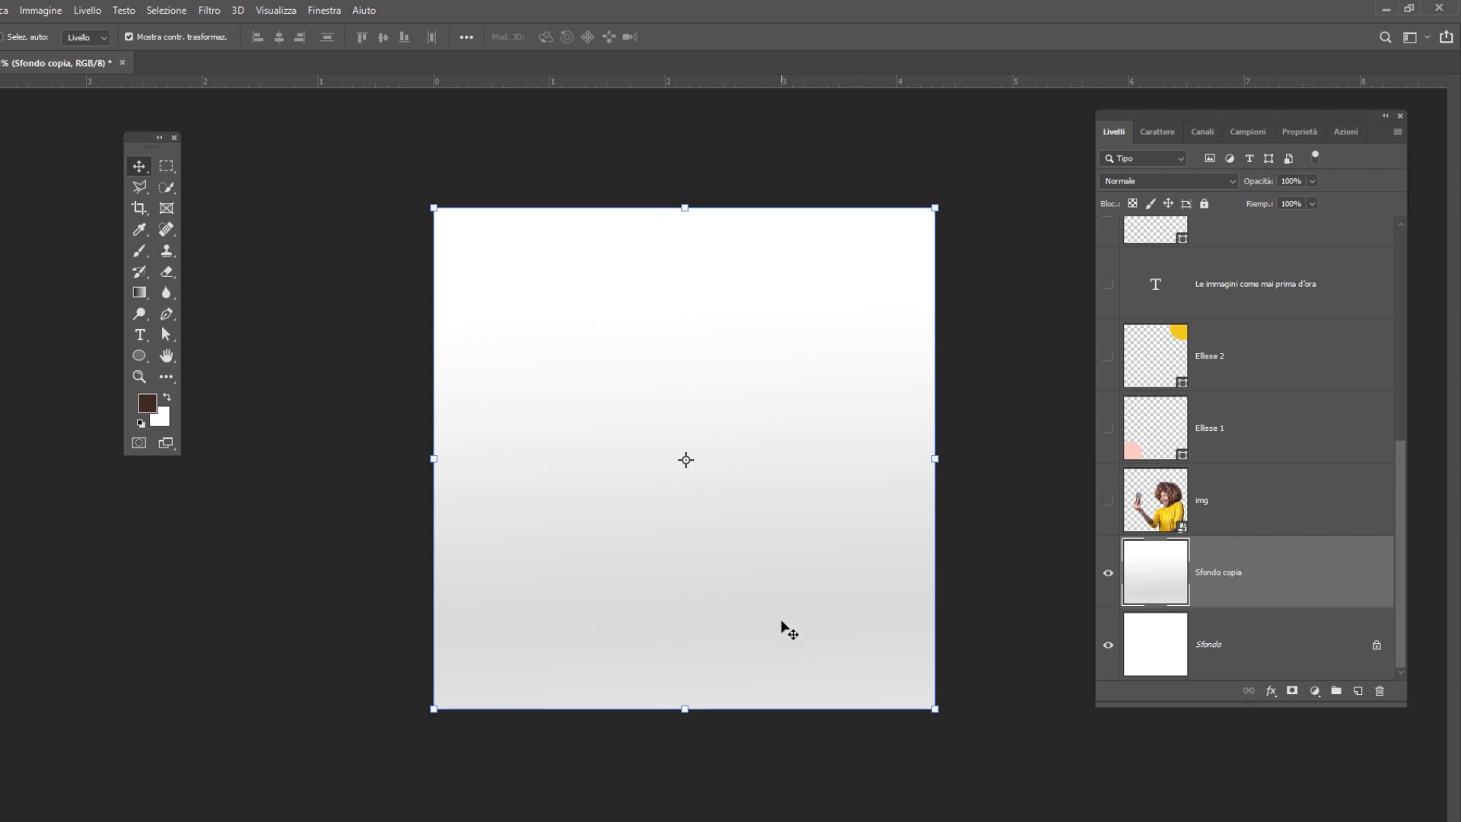
Display the Timeline, move it lower on the screen, and create a video timeline from the layers.
{"action": "left_click", "coordinate": [333, 9]}
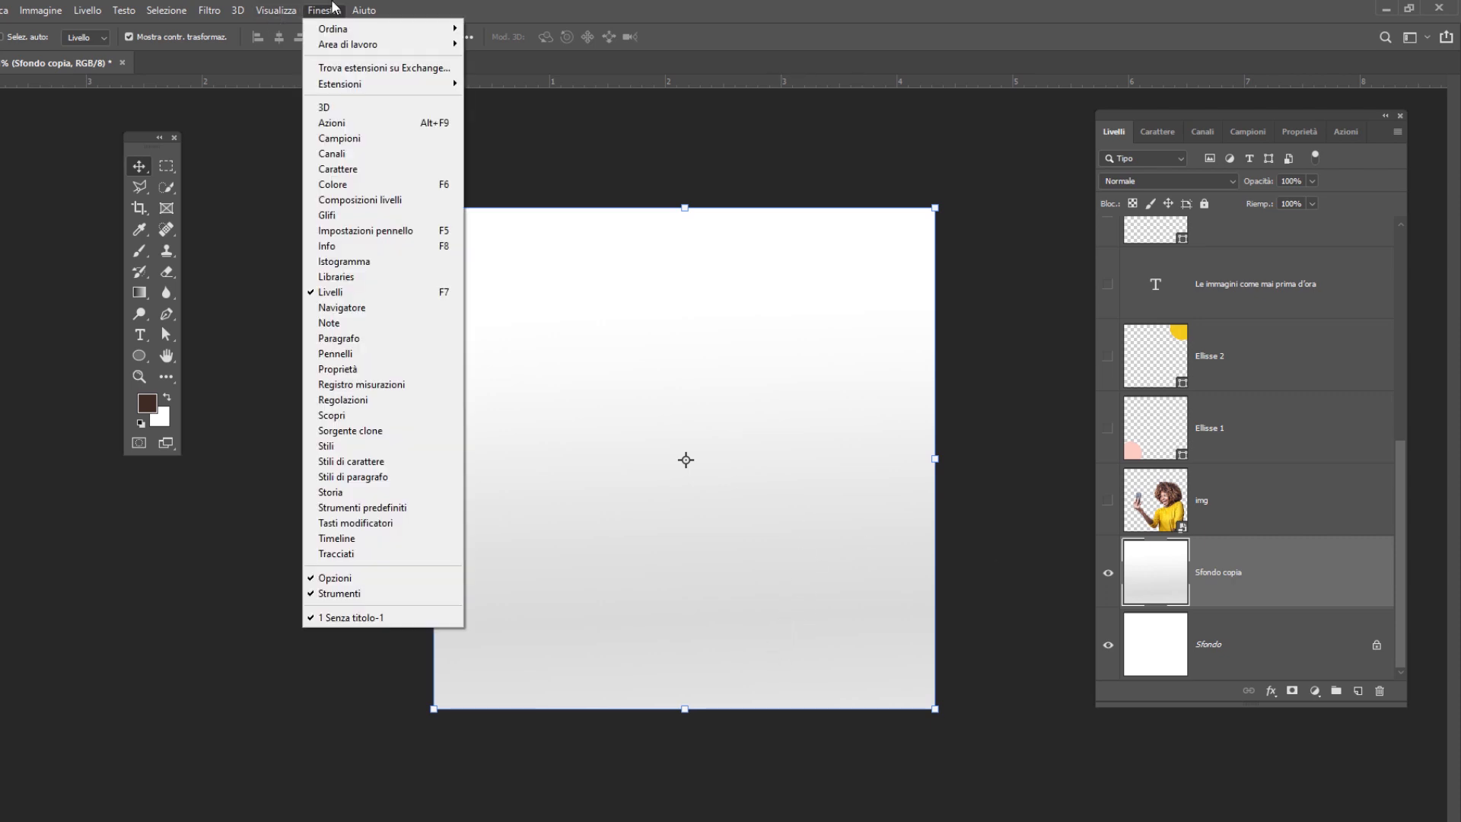
{"action": "left_click", "coordinate": [336, 538]}
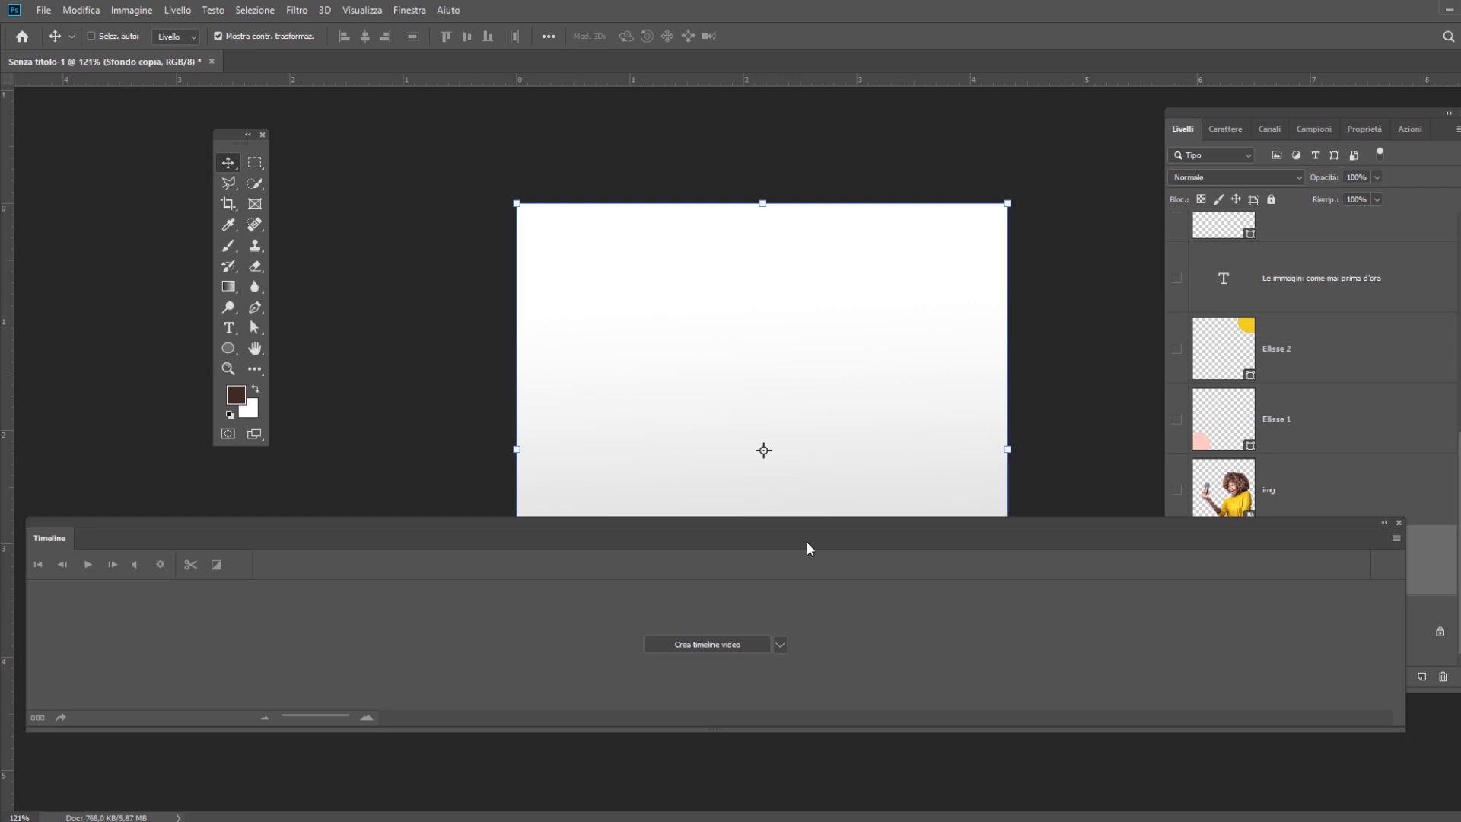
{"action": "left_click_drag", "start_coordinate": [808, 542], "coordinate": [858, 585]}
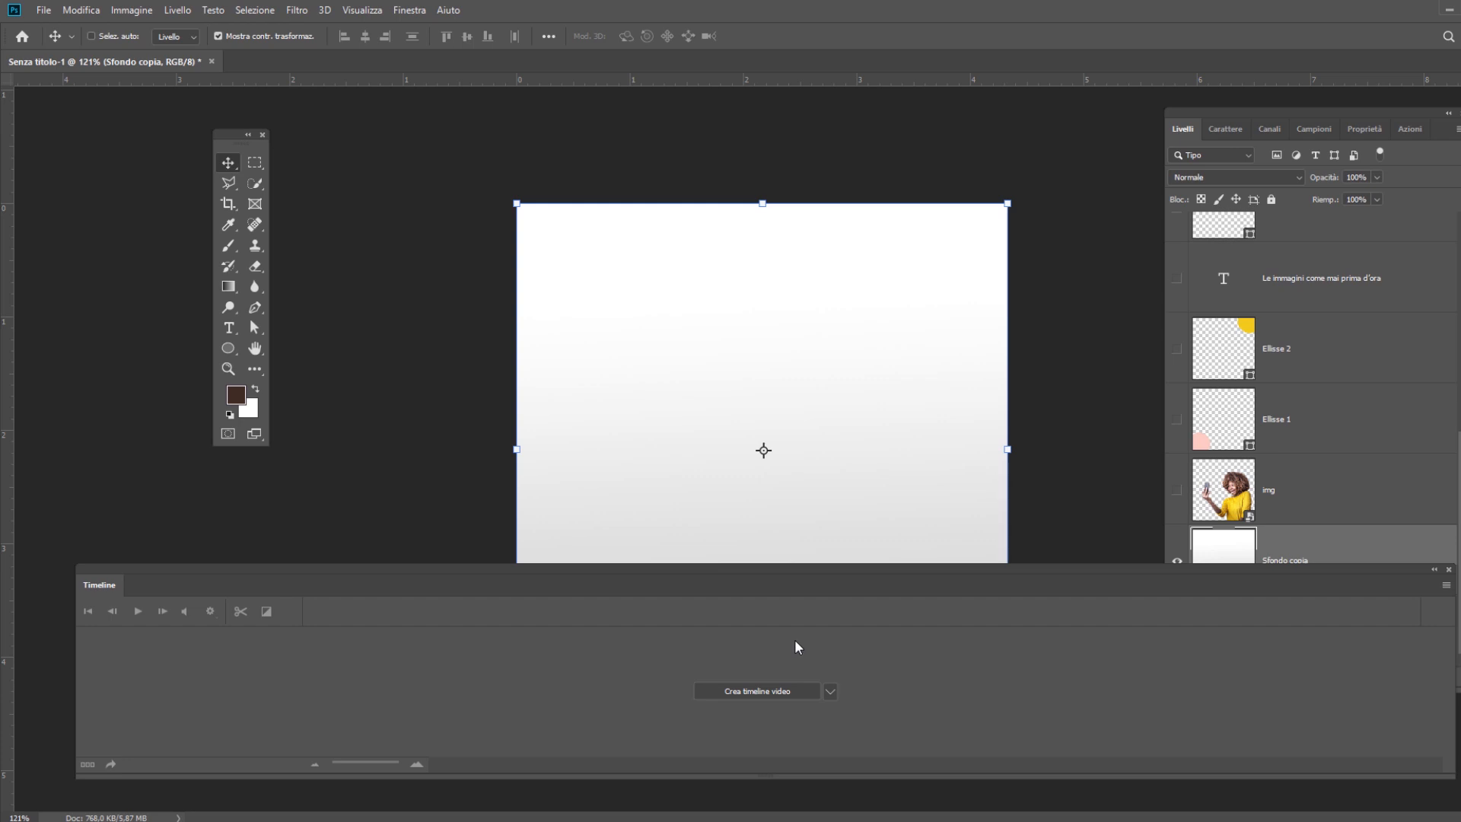
{"action": "left_click", "coordinate": [744, 691]}
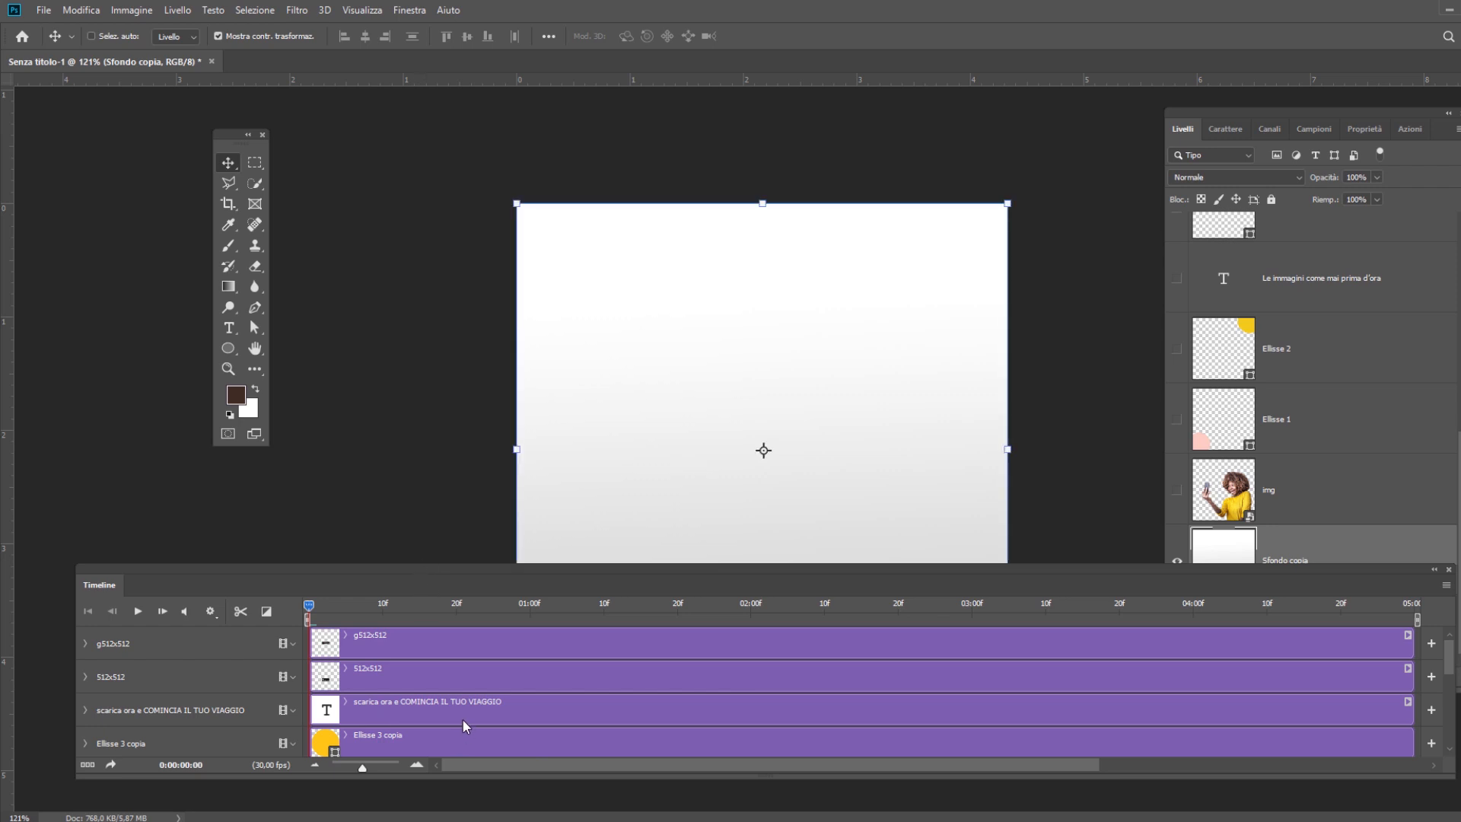
Adjust the timeline zoom to show all five seconds and check the gradient background track's animatable properties.
{"action": "scroll", "coordinate": [410, 725], "scroll_direction": "down", "scroll_amount": 5}
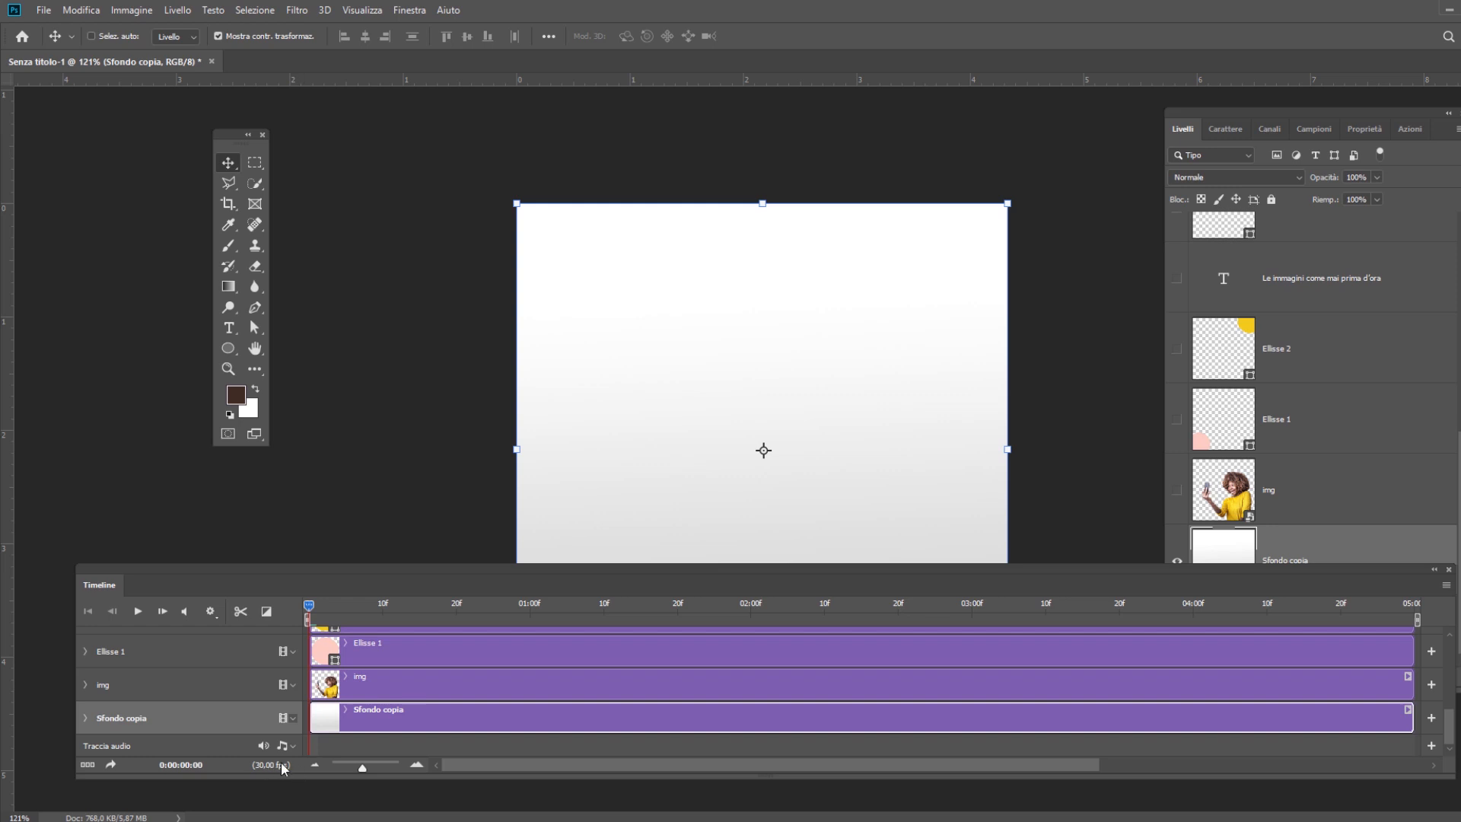
{"action": "left_click", "coordinate": [314, 765]}
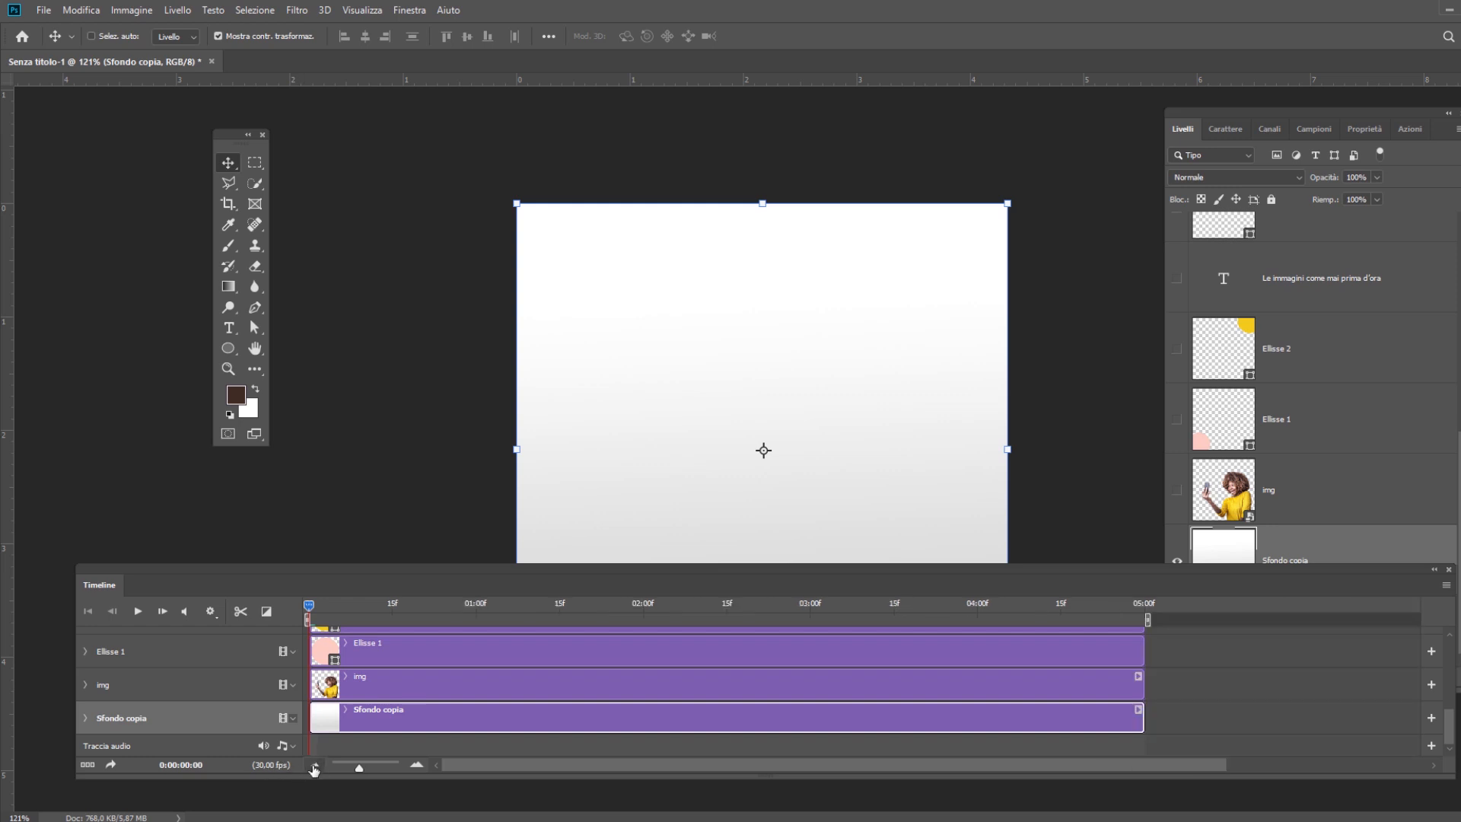
{"action": "left_click", "coordinate": [315, 765]}
{"action": "left_click", "coordinate": [417, 763]}
{"action": "left_click", "coordinate": [416, 764]}
{"action": "left_click", "coordinate": [416, 764]}
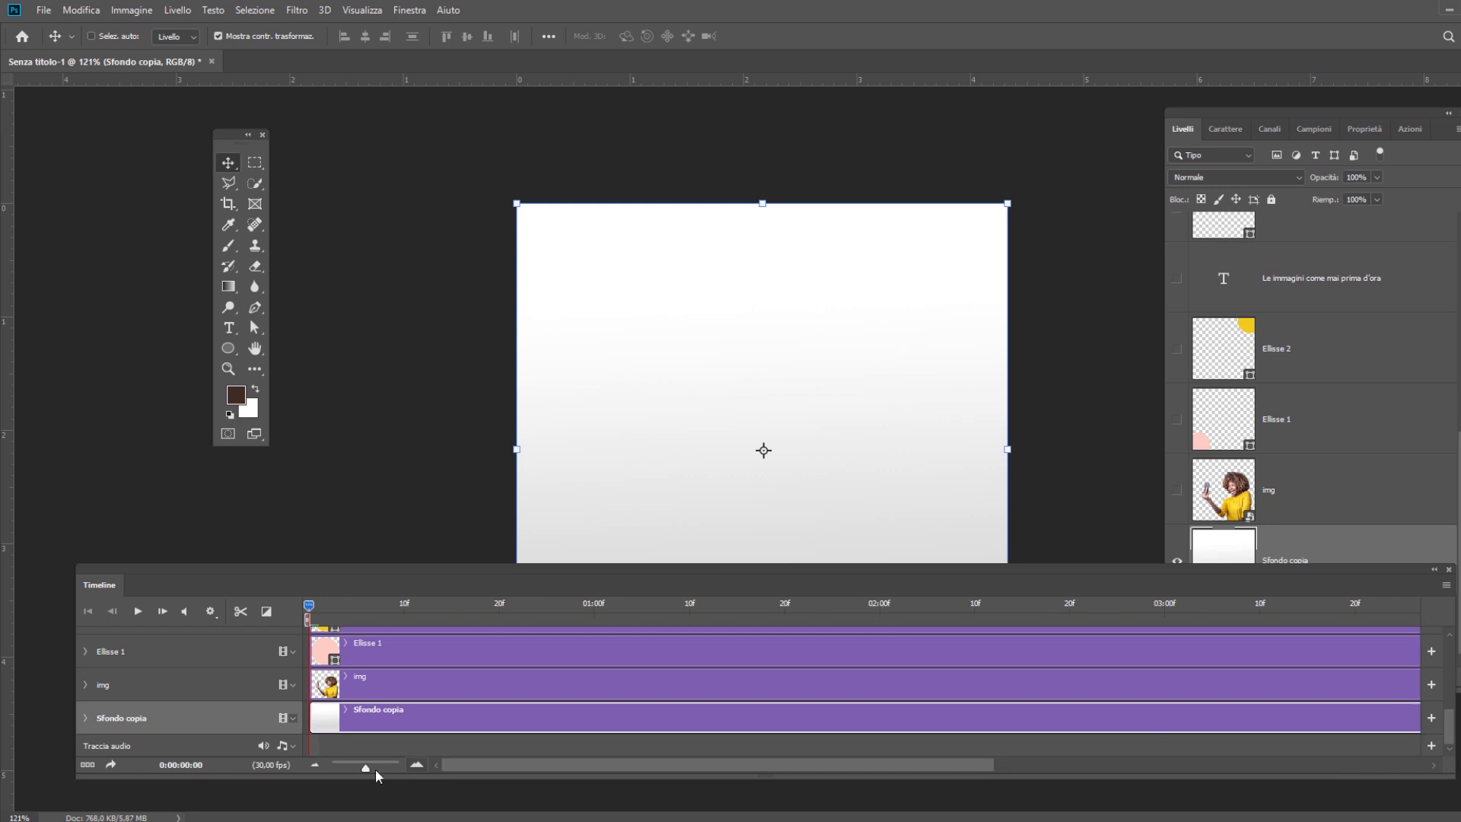
{"action": "left_click", "coordinate": [314, 764]}
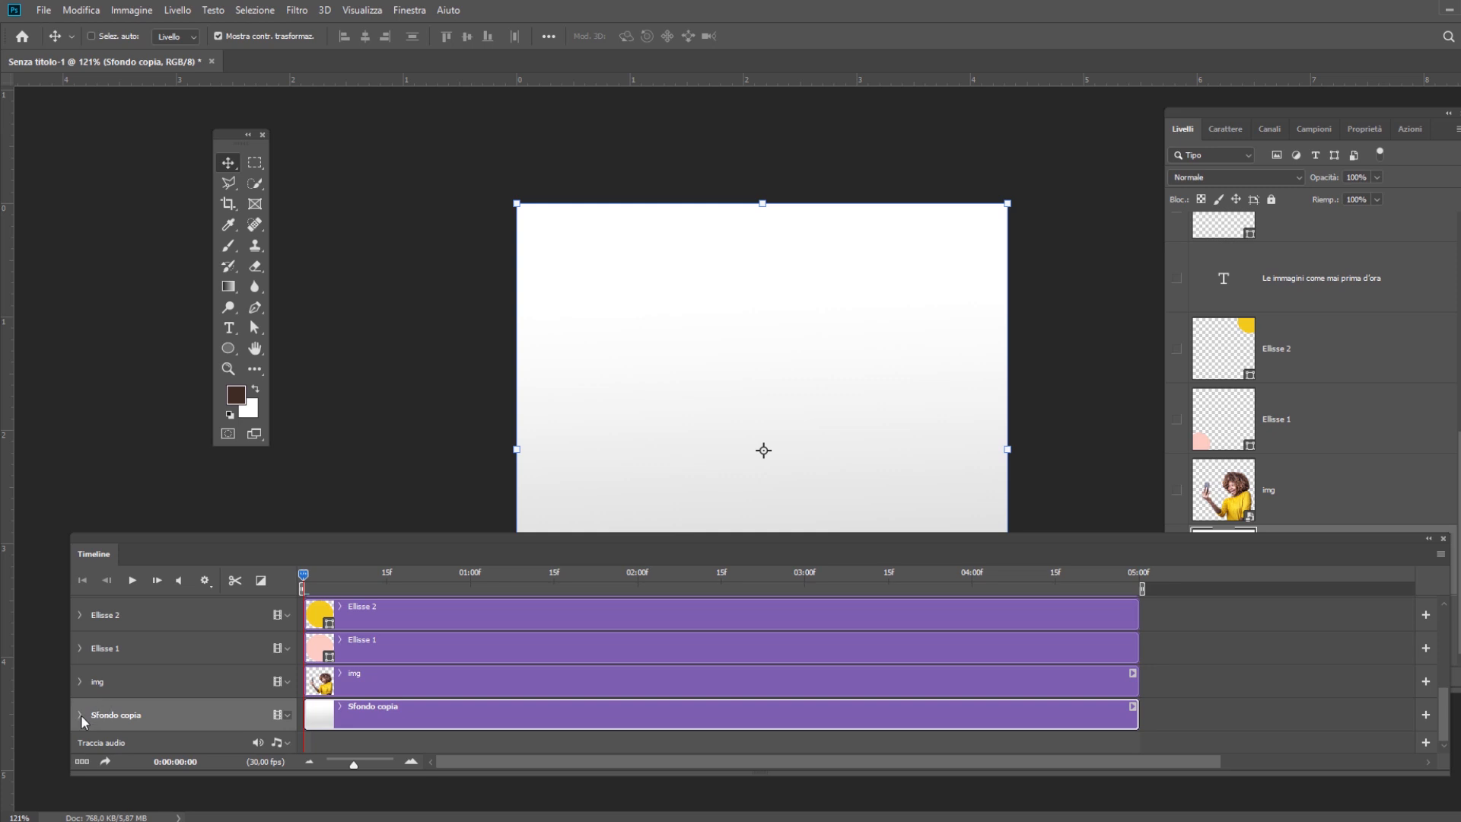
{"action": "left_click", "coordinate": [80, 714]}
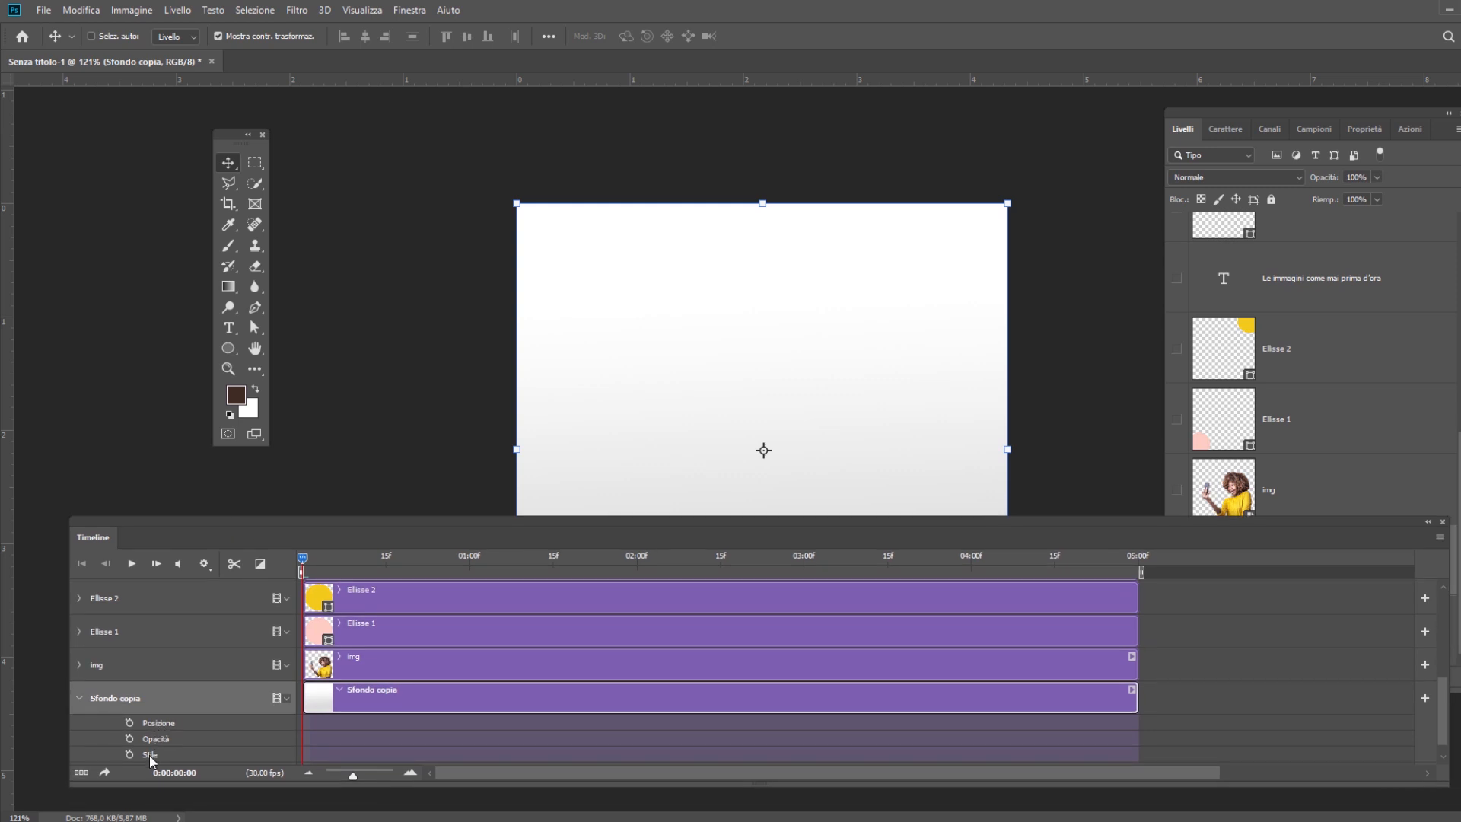
{"action": "left_click", "coordinate": [80, 698]}
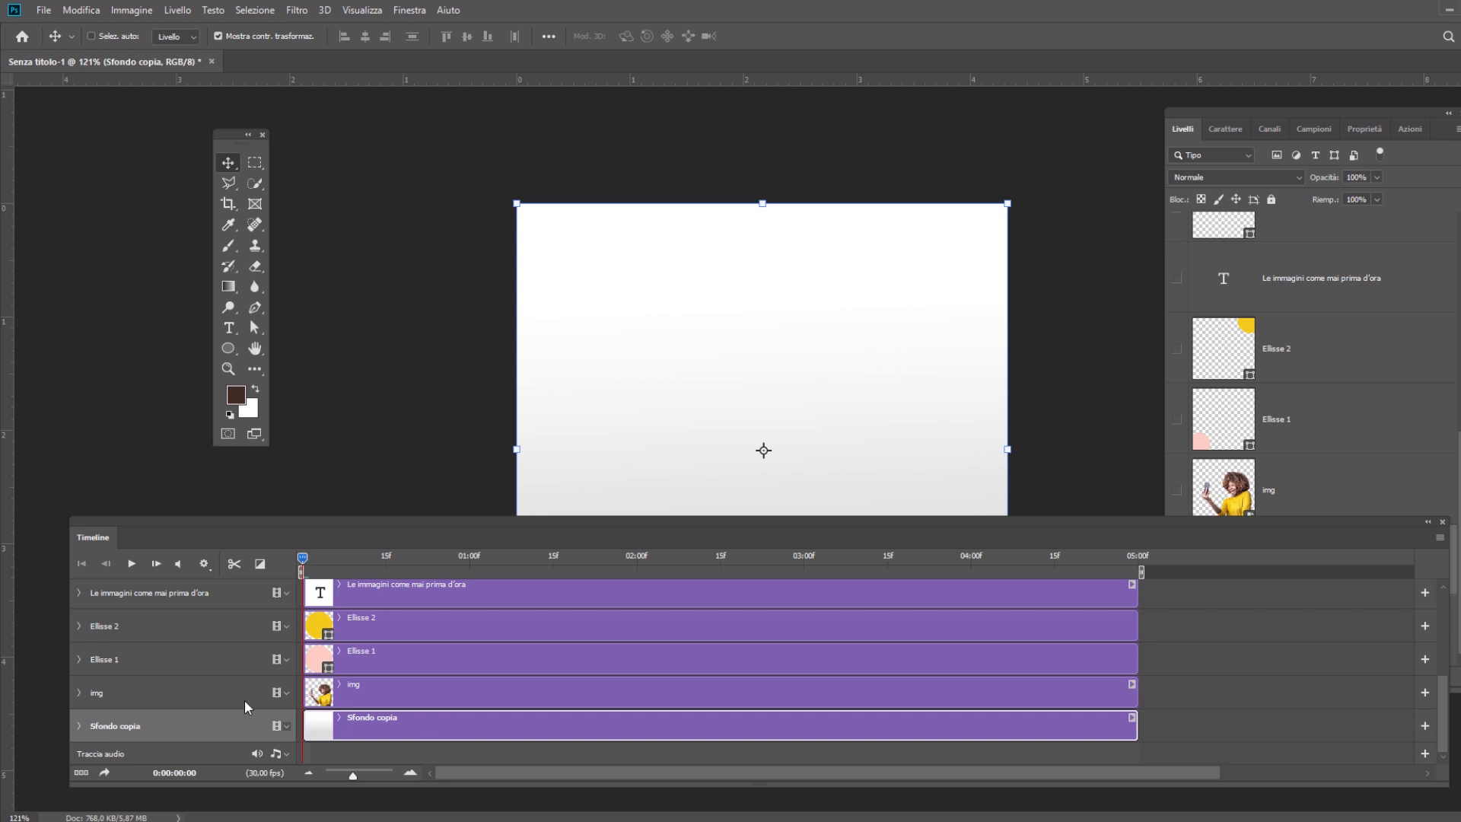
Move the Timeline slightly lower and expand the img track's animatable properties, with the playhead at 0:00:00.
{"action": "left_click", "coordinate": [119, 695]}
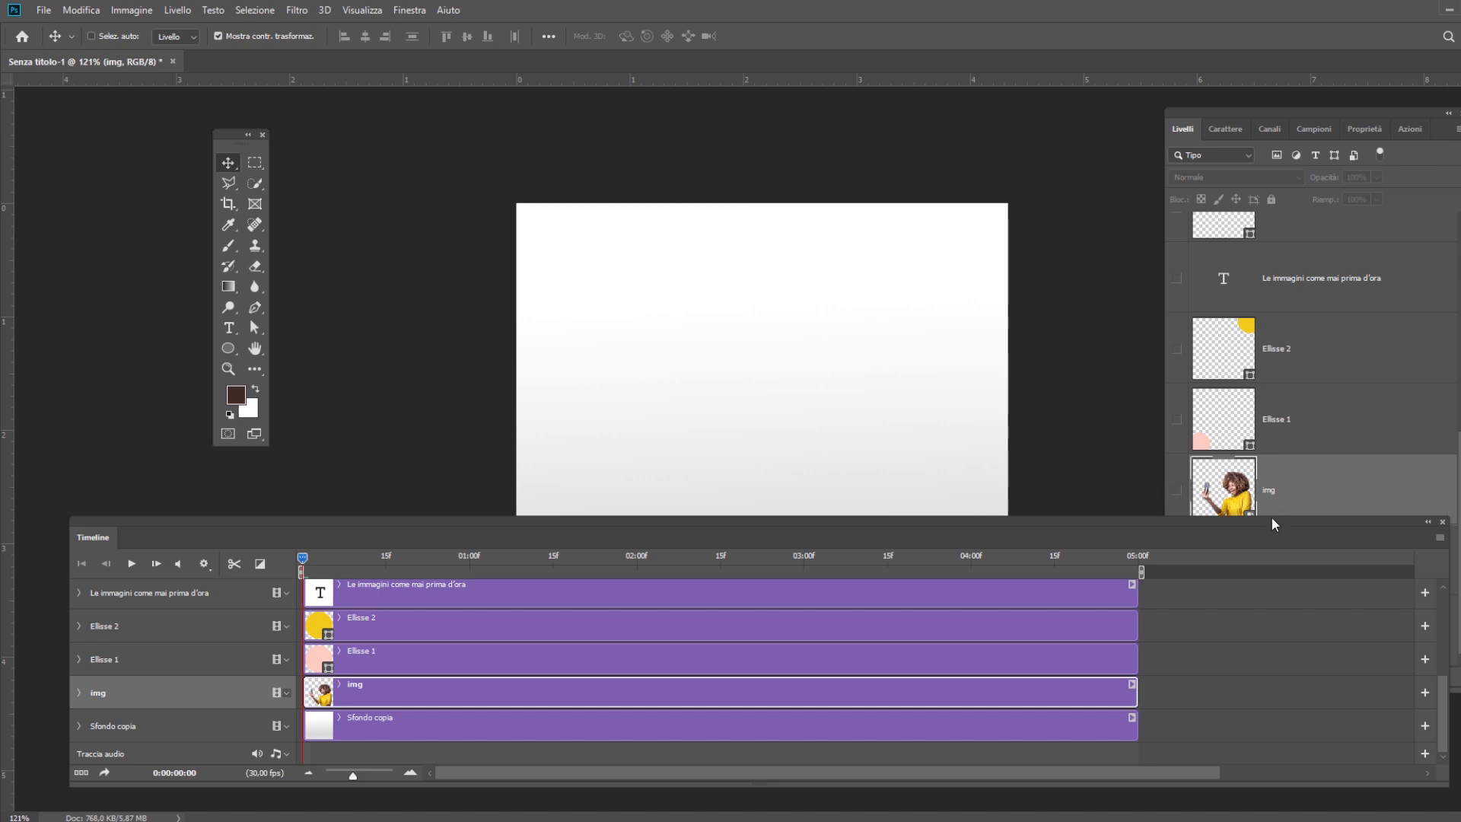
{"action": "left_click_drag", "start_coordinate": [1273, 524], "coordinate": [1276, 542]}
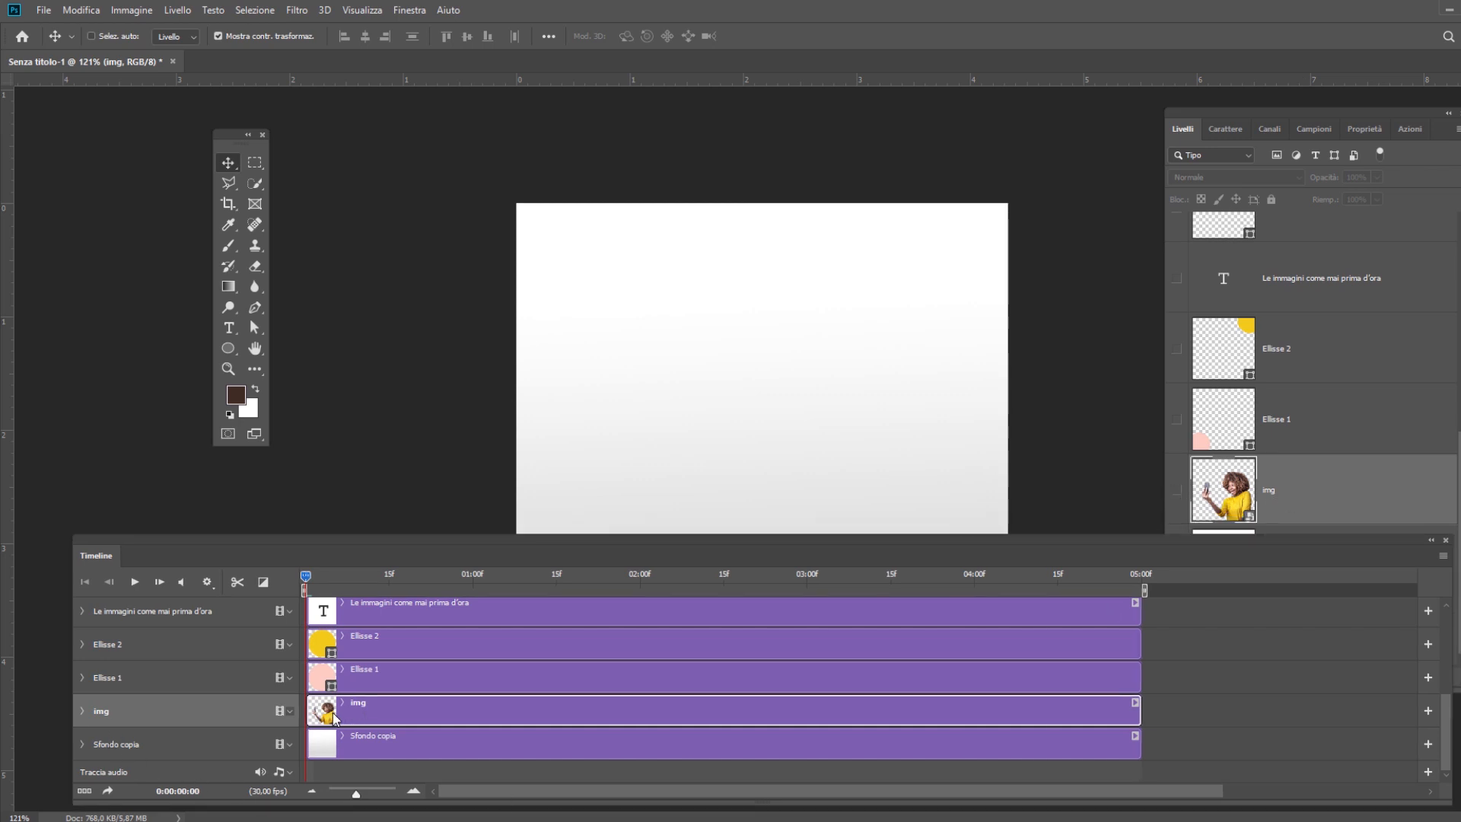
{"action": "left_click", "coordinate": [82, 710]}
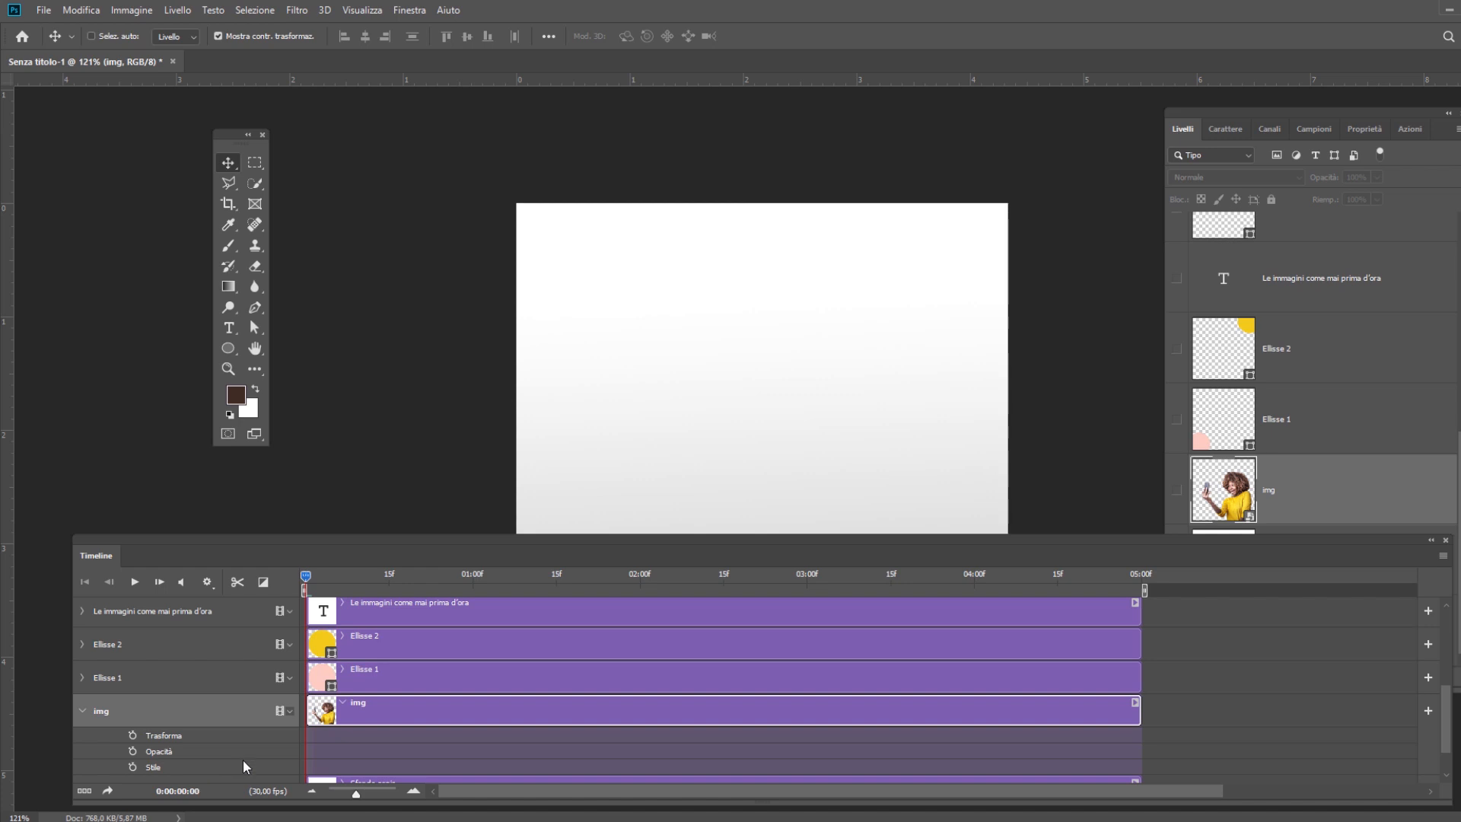
{"action": "left_click_drag", "start_coordinate": [393, 578], "coordinate": [472, 586]}
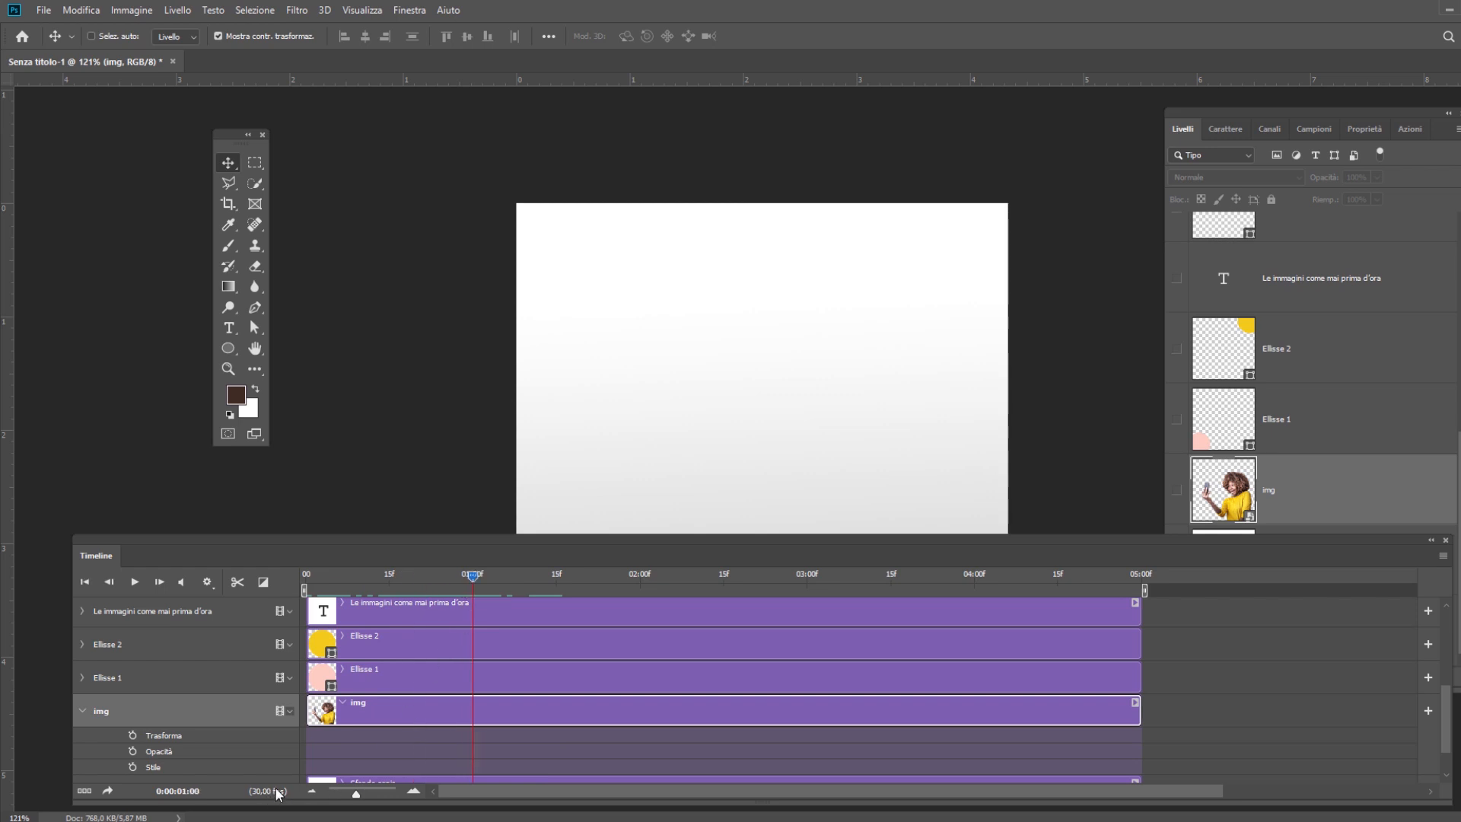
{"action": "left_click_drag", "start_coordinate": [628, 581], "coordinate": [302, 576]}
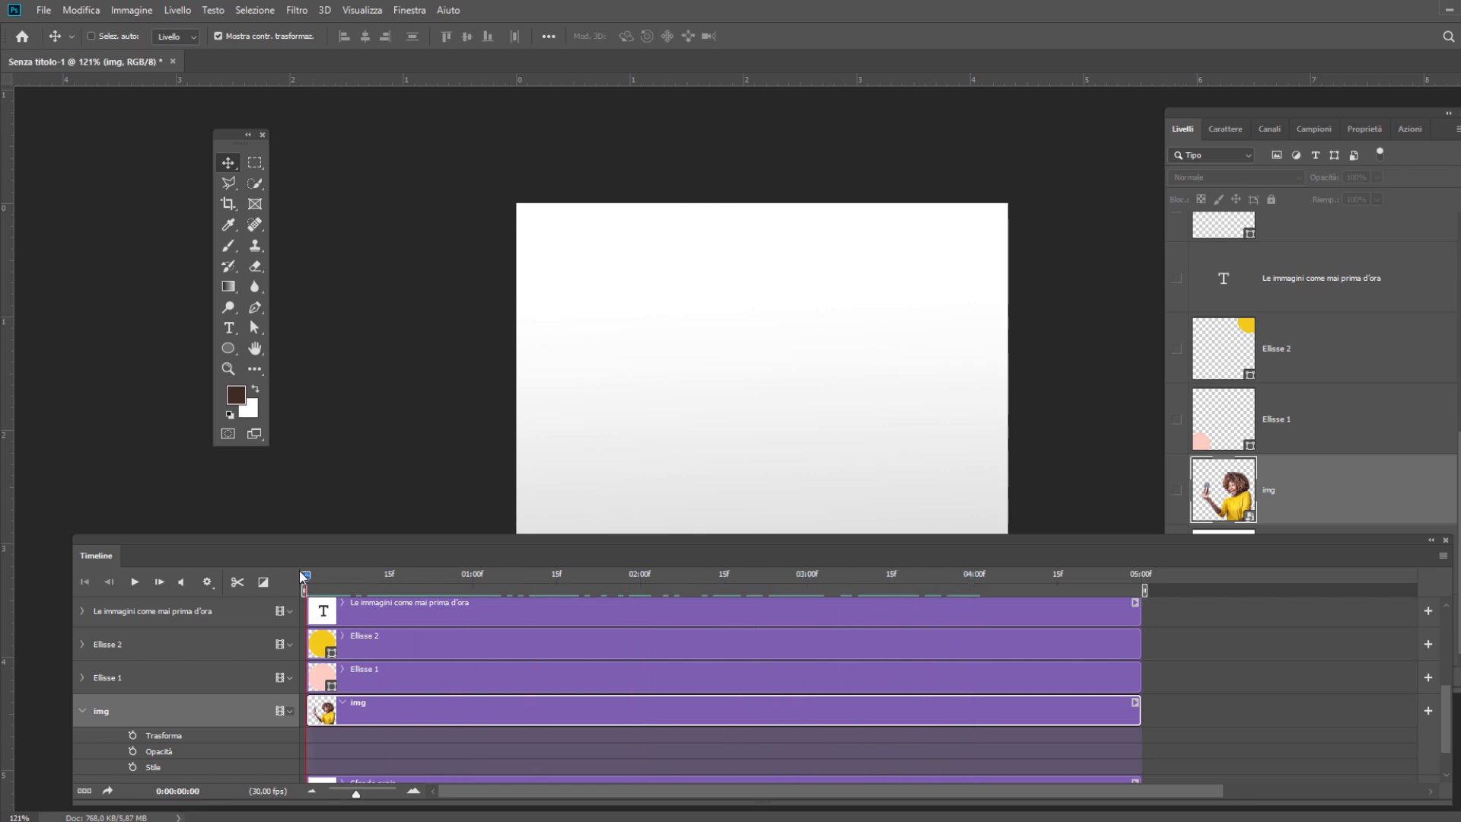
Add Transform keyframes to the img track at 0:00:00 and 0:00:14, and return the playhead to the start.
{"action": "left_click", "coordinate": [132, 735]}
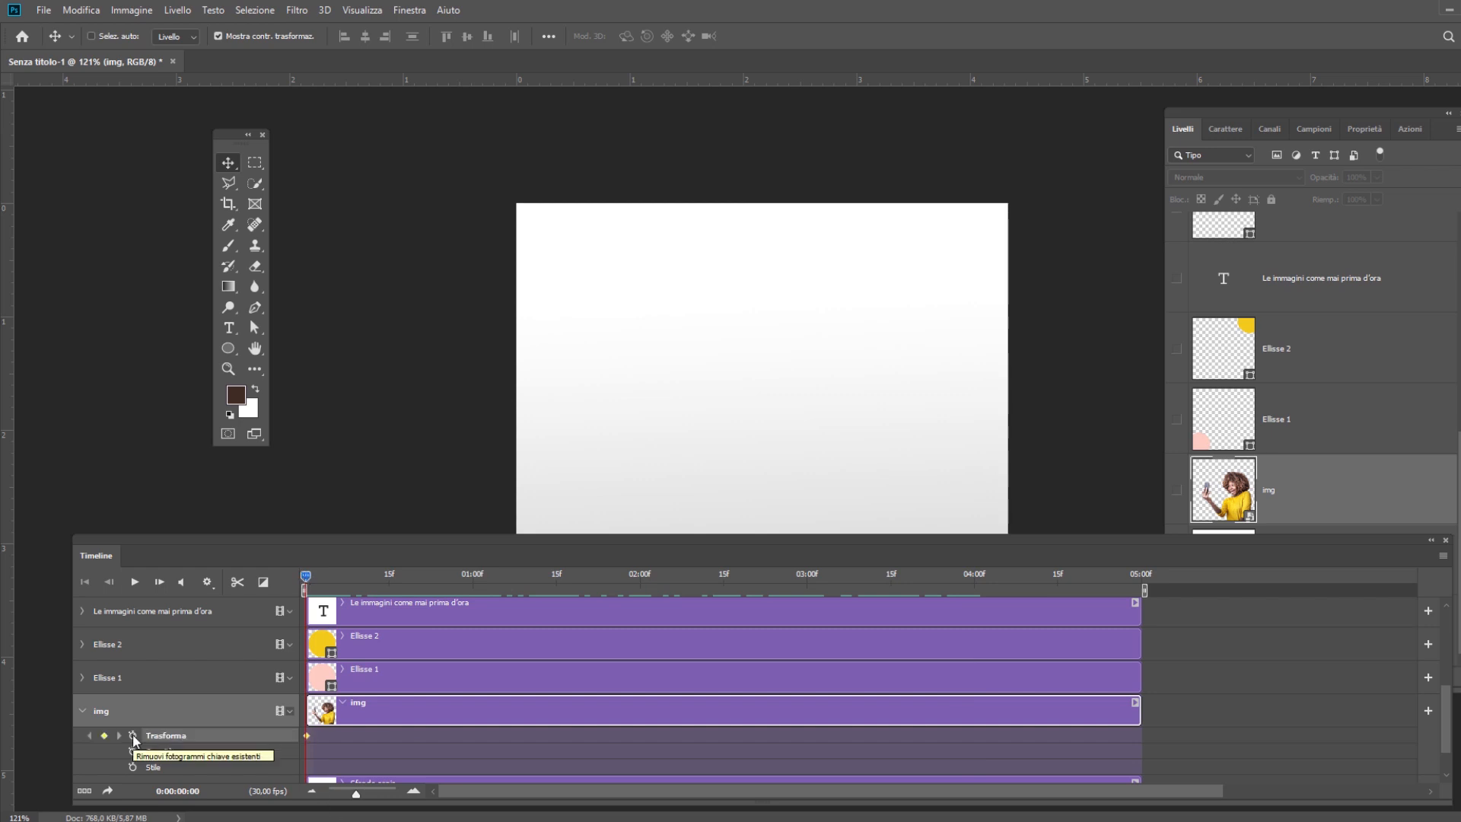
{"action": "left_click", "coordinate": [386, 575]}
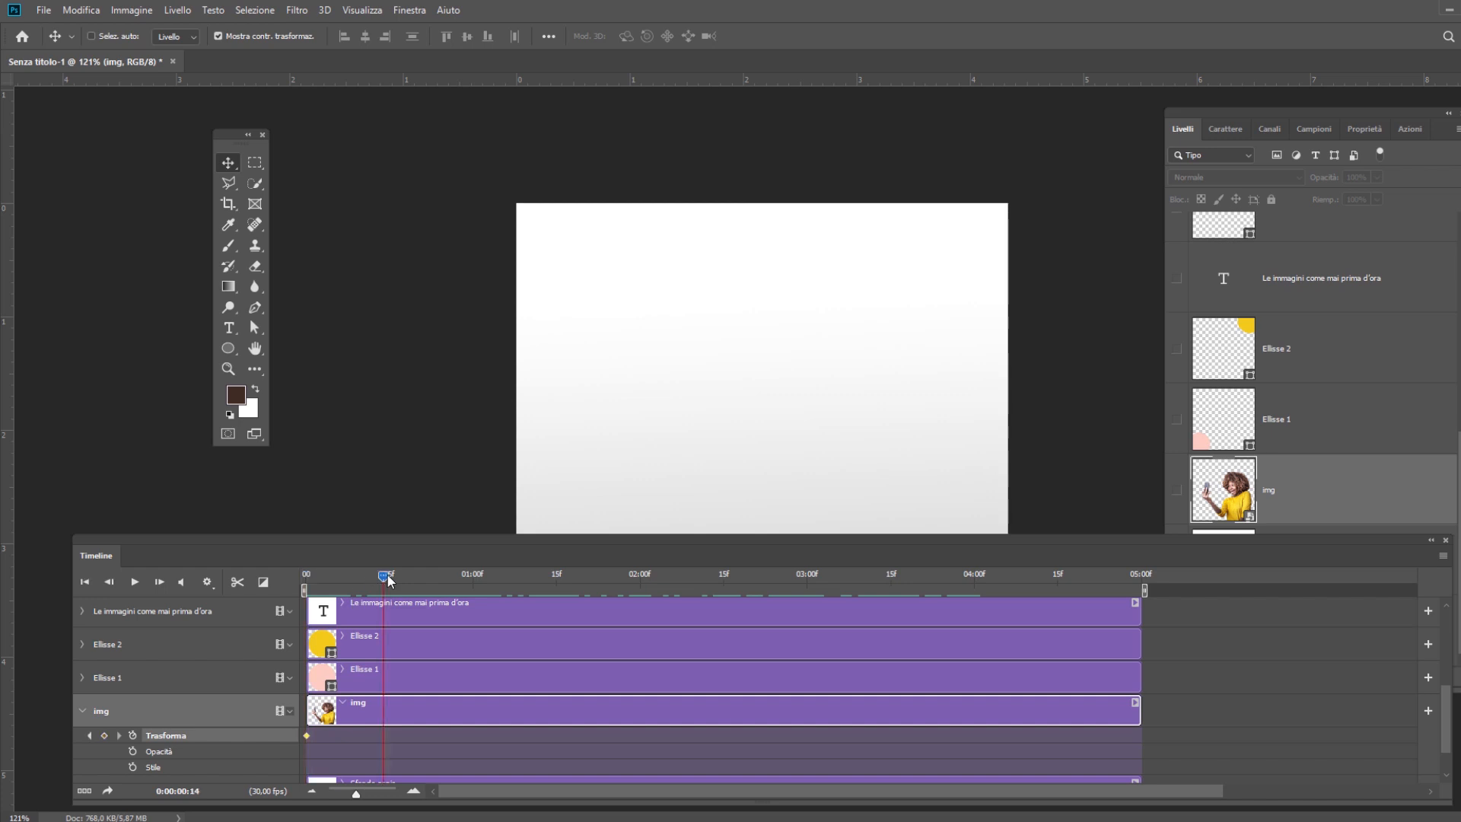
{"action": "left_click", "coordinate": [105, 736]}
{"action": "left_click", "coordinate": [301, 574]}
{"action": "left_click_drag", "start_coordinate": [333, 584], "coordinate": [391, 578]}
{"action": "left_click", "coordinate": [303, 584]}
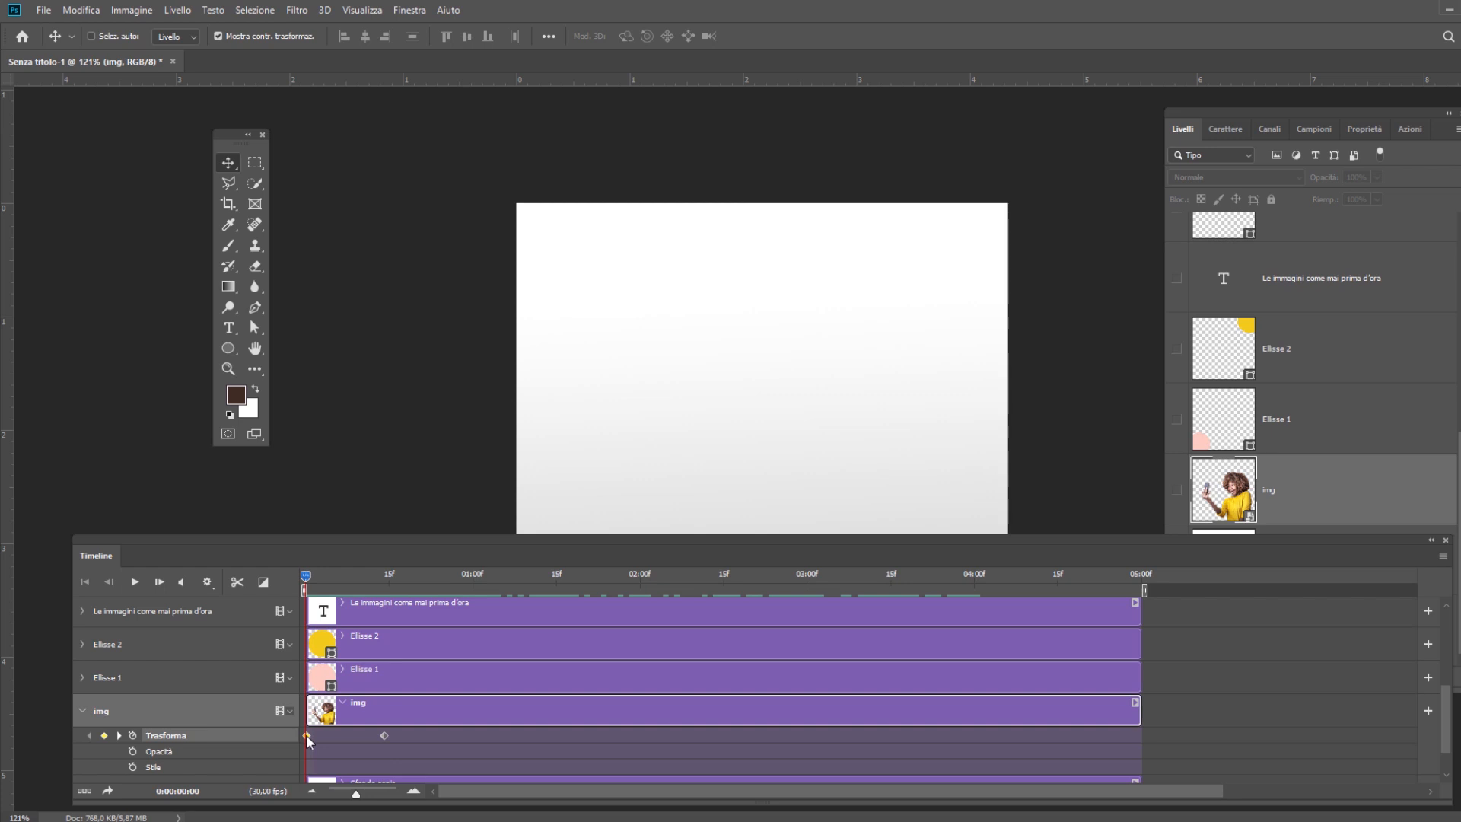
Show the img layer and move the woman's photo horizontally off the canvas's right edge at the first keyframe.
{"action": "left_click", "coordinate": [1176, 495]}
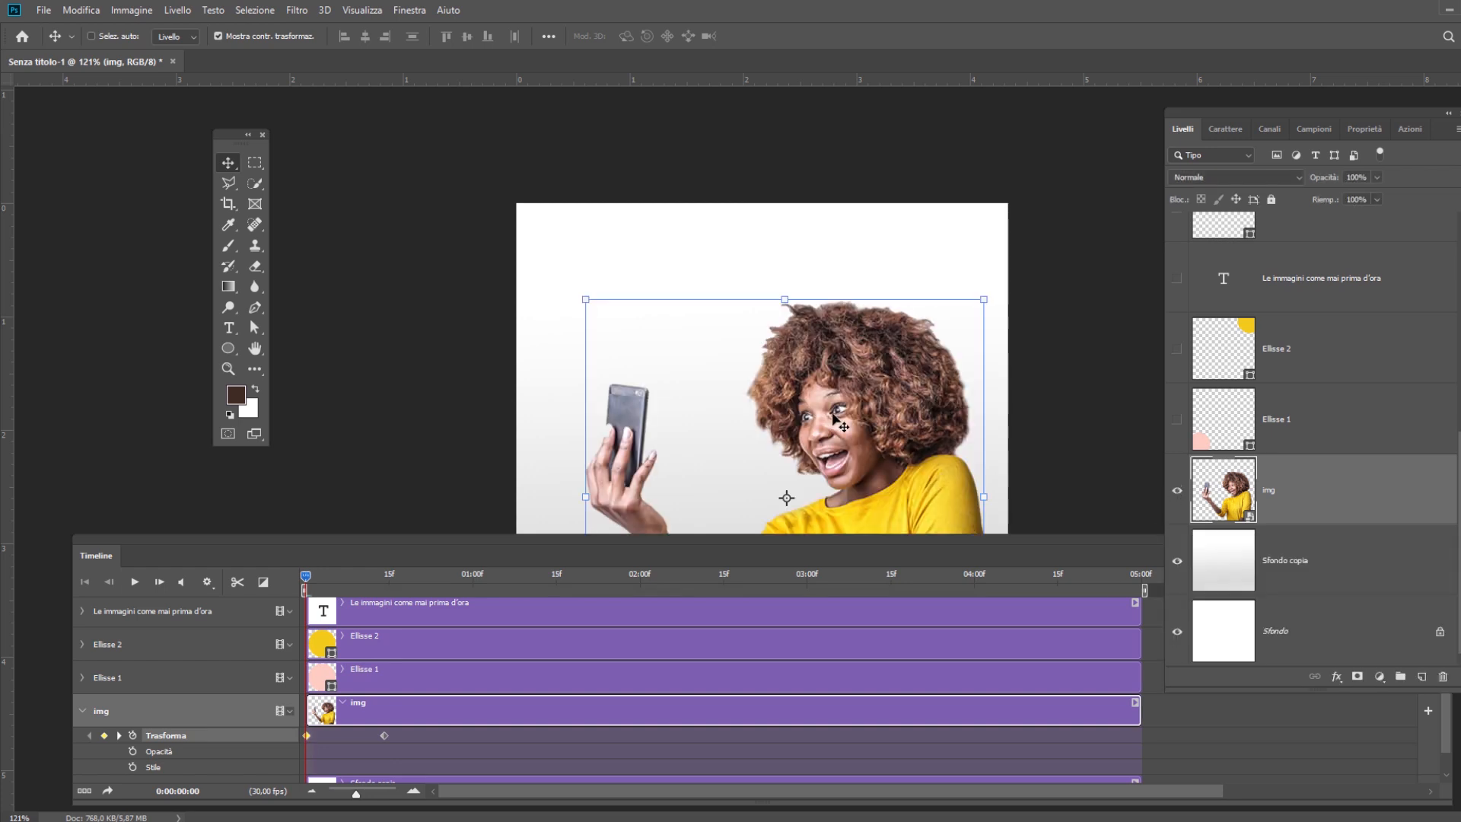
{"action": "left_click_drag", "start_coordinate": [894, 456], "coordinate": [1020, 441]}
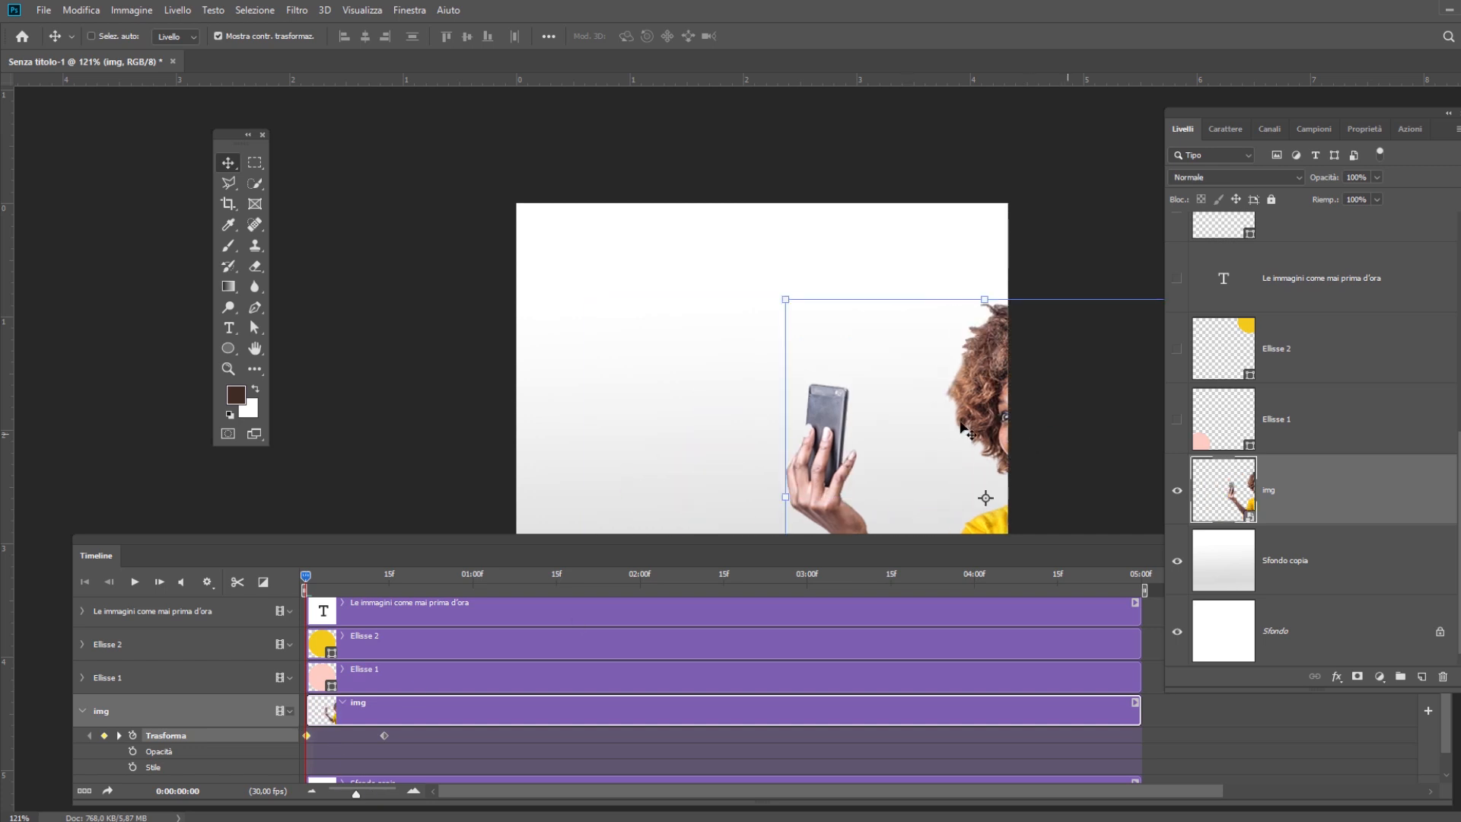
{"action": "left_click_drag", "start_coordinate": [851, 423], "coordinate": [1035, 420]}
{"action": "key", "text": "ctrl+minus"}
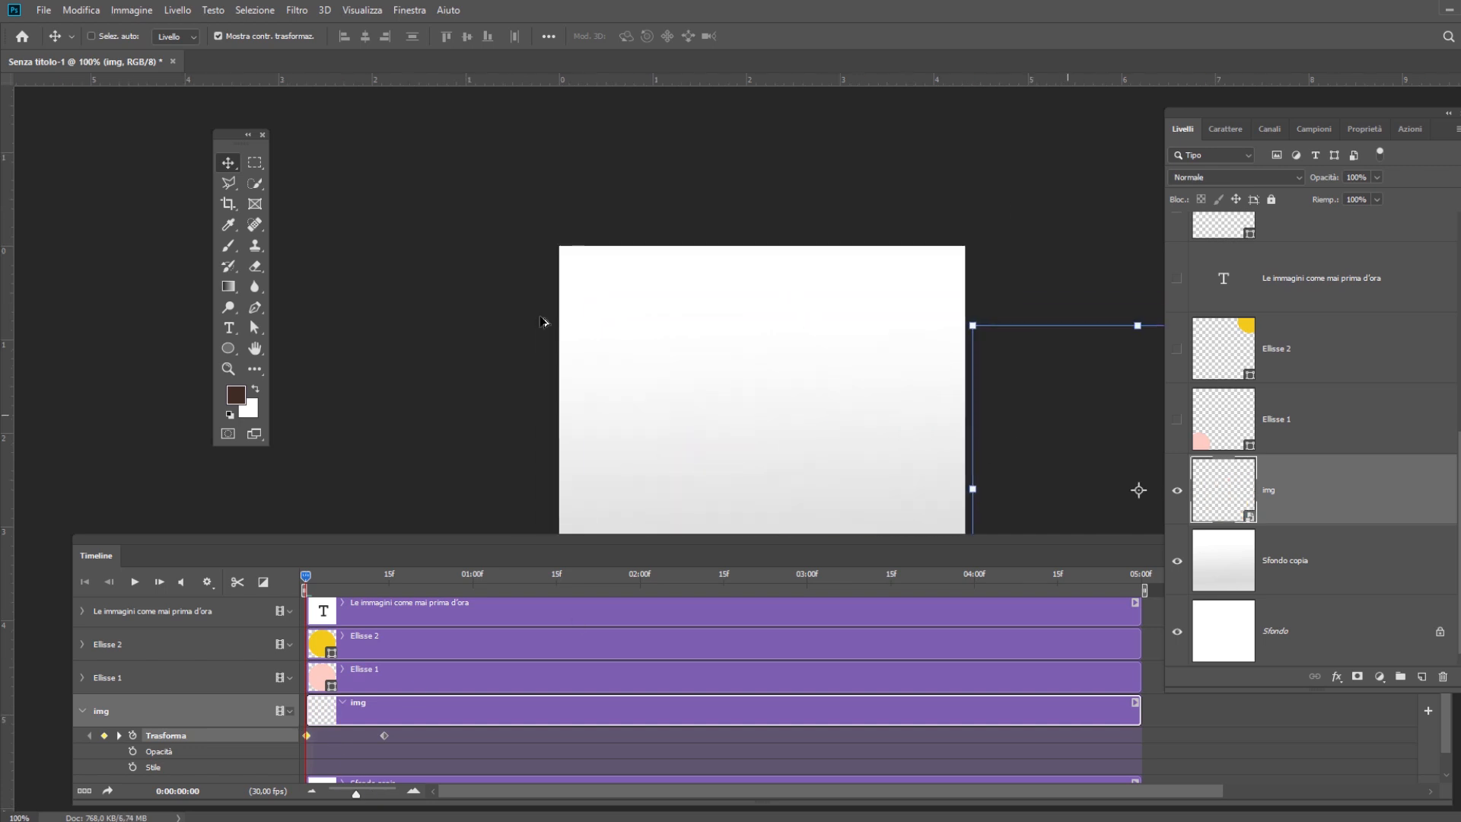
{"action": "key", "text": "ctrl+minus"}
{"action": "key", "text": "ctrl+minus"}
{"action": "key", "text": "ctrl+minus"}
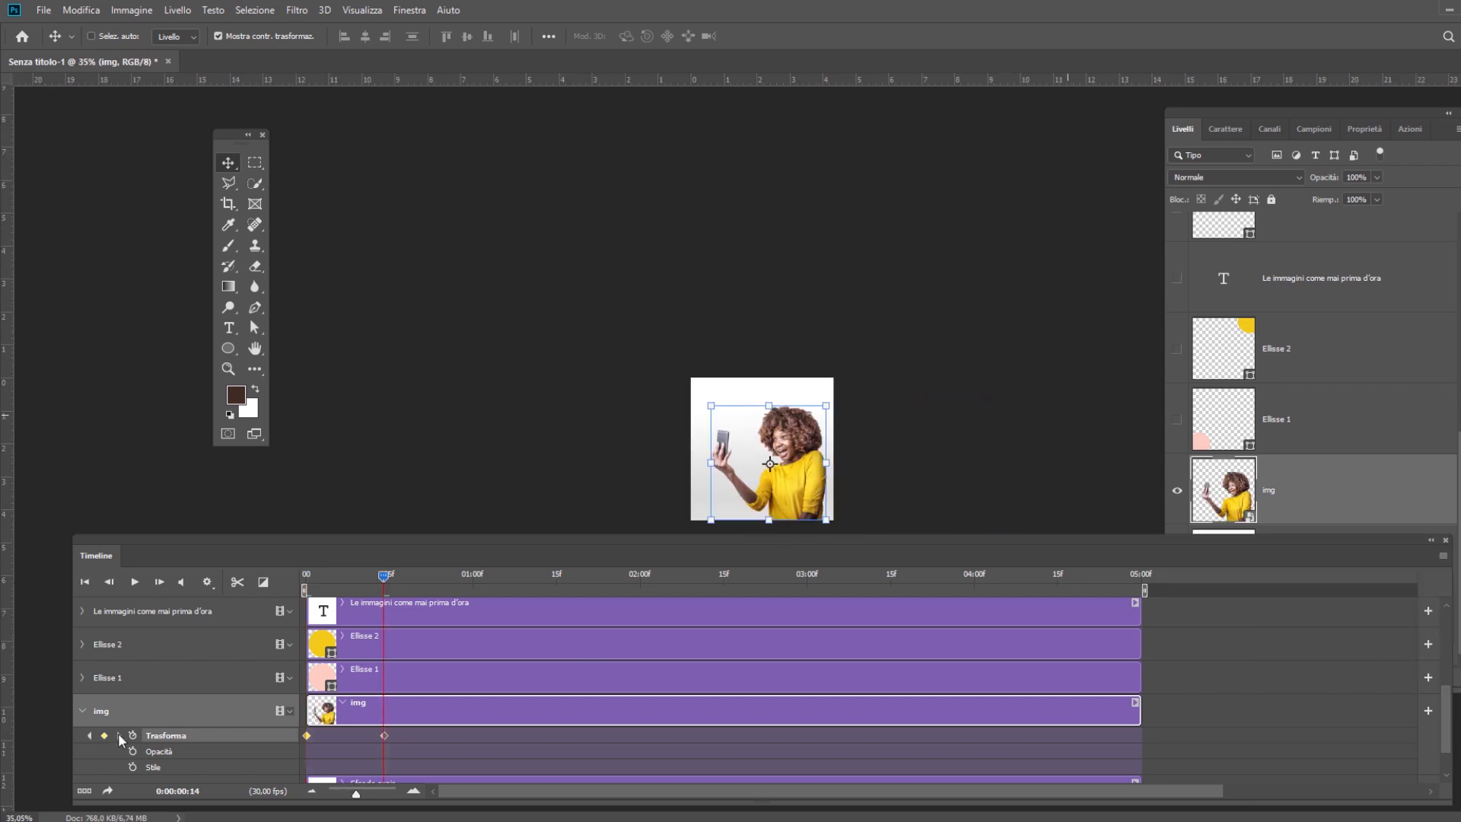
Check the photo's position at the 0:00:14 keyframe and collapse the img track.
{"action": "left_click", "coordinate": [384, 736]}
{"action": "mouse_move", "coordinate": [385, 577]}
{"action": "left_mouse_down"}
{"action": "mouse_move", "coordinate": [282, 567]}
{"action": "mouse_move", "coordinate": [409, 577]}
{"action": "mouse_move", "coordinate": [308, 577]}
{"action": "mouse_move", "coordinate": [384, 575]}
{"action": "left_mouse_up"}
{"action": "left_click", "coordinate": [385, 736]}
{"action": "left_click", "coordinate": [342, 702]}
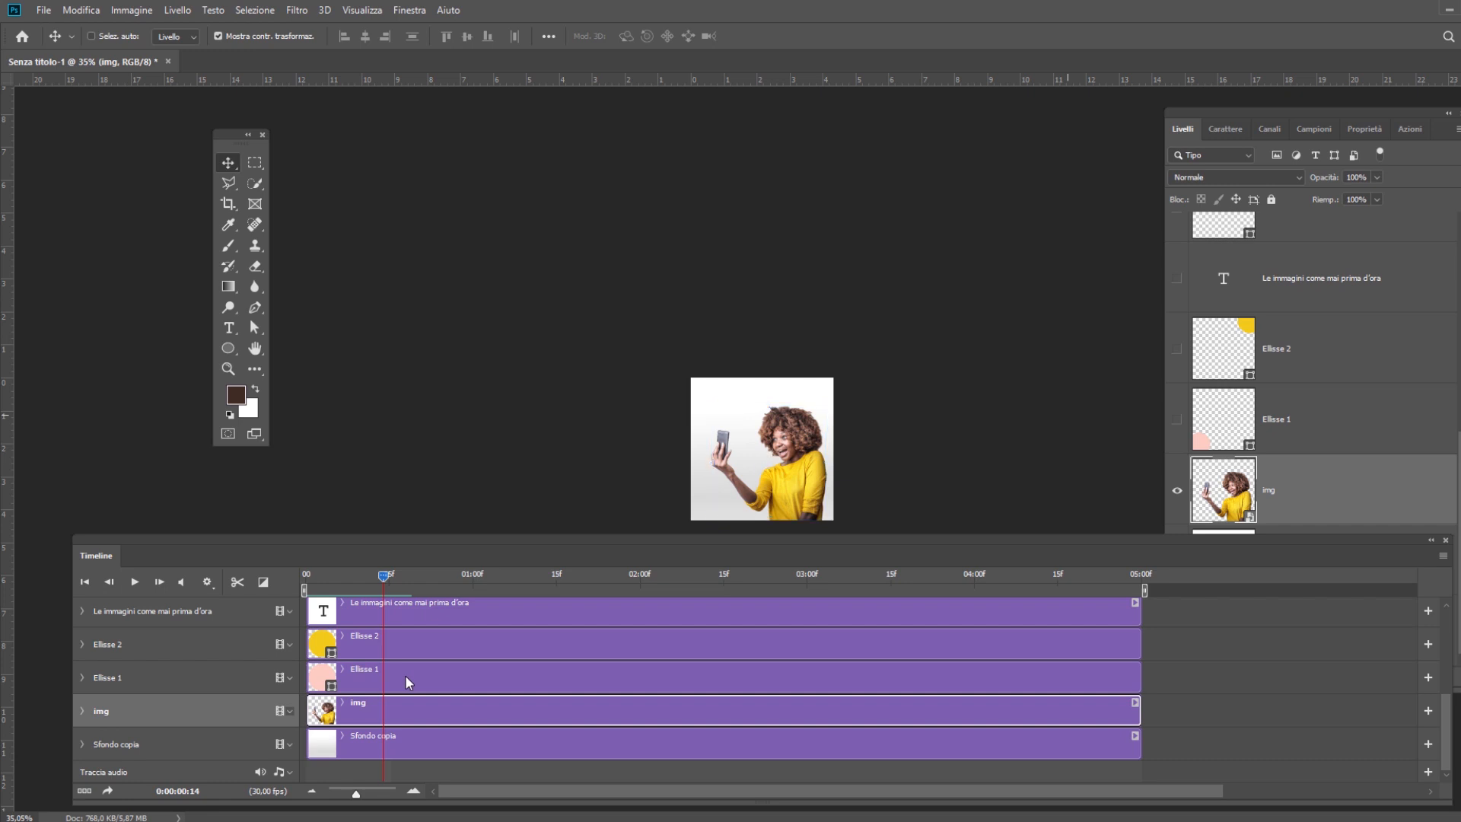
Show the pink circle layer Ellisse 1 and add a vector mask position keyframe to its track at 0:00:14.
{"action": "left_click", "coordinate": [343, 676]}
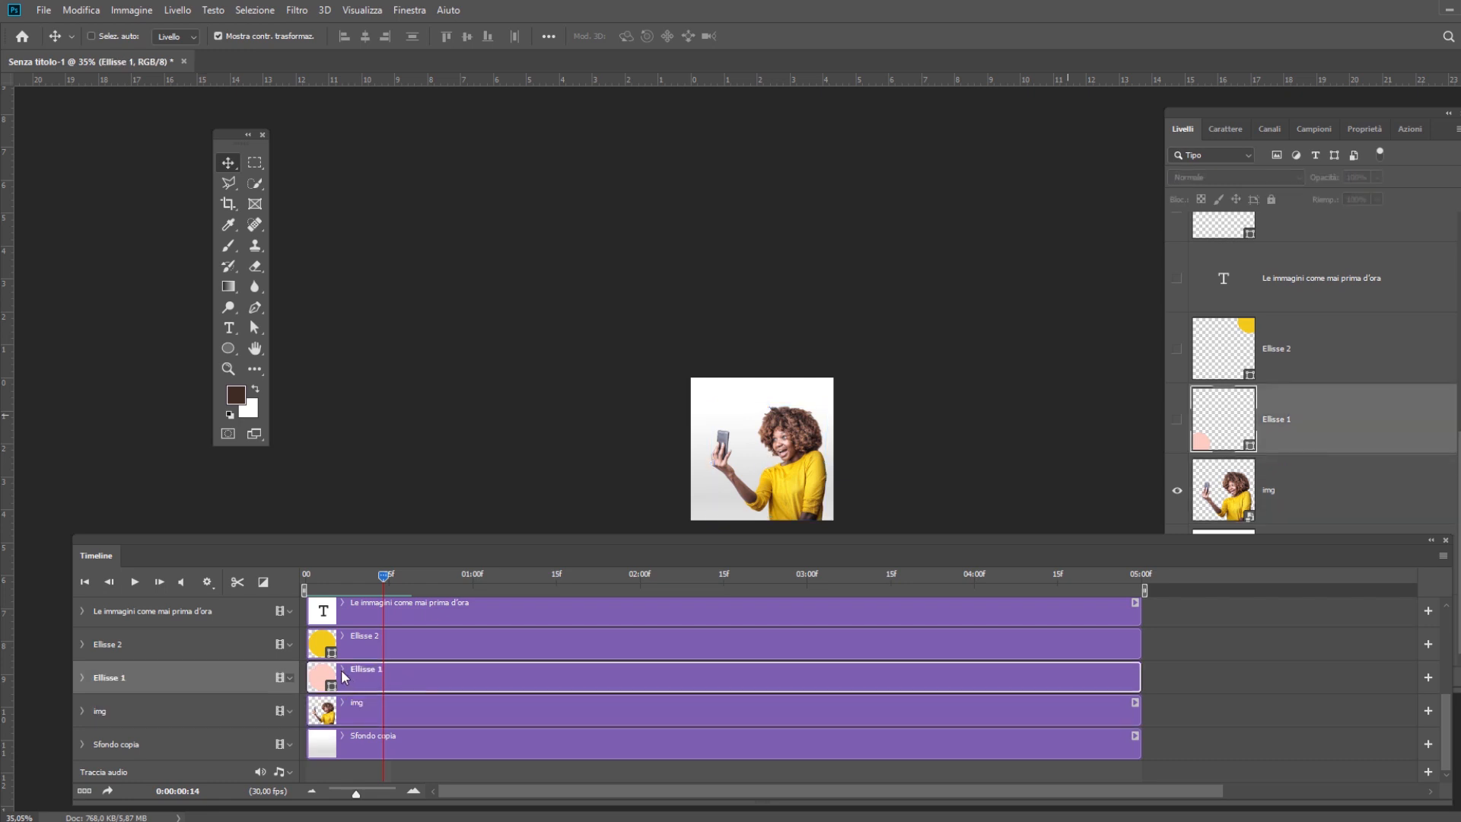
{"action": "left_click", "coordinate": [1177, 420]}
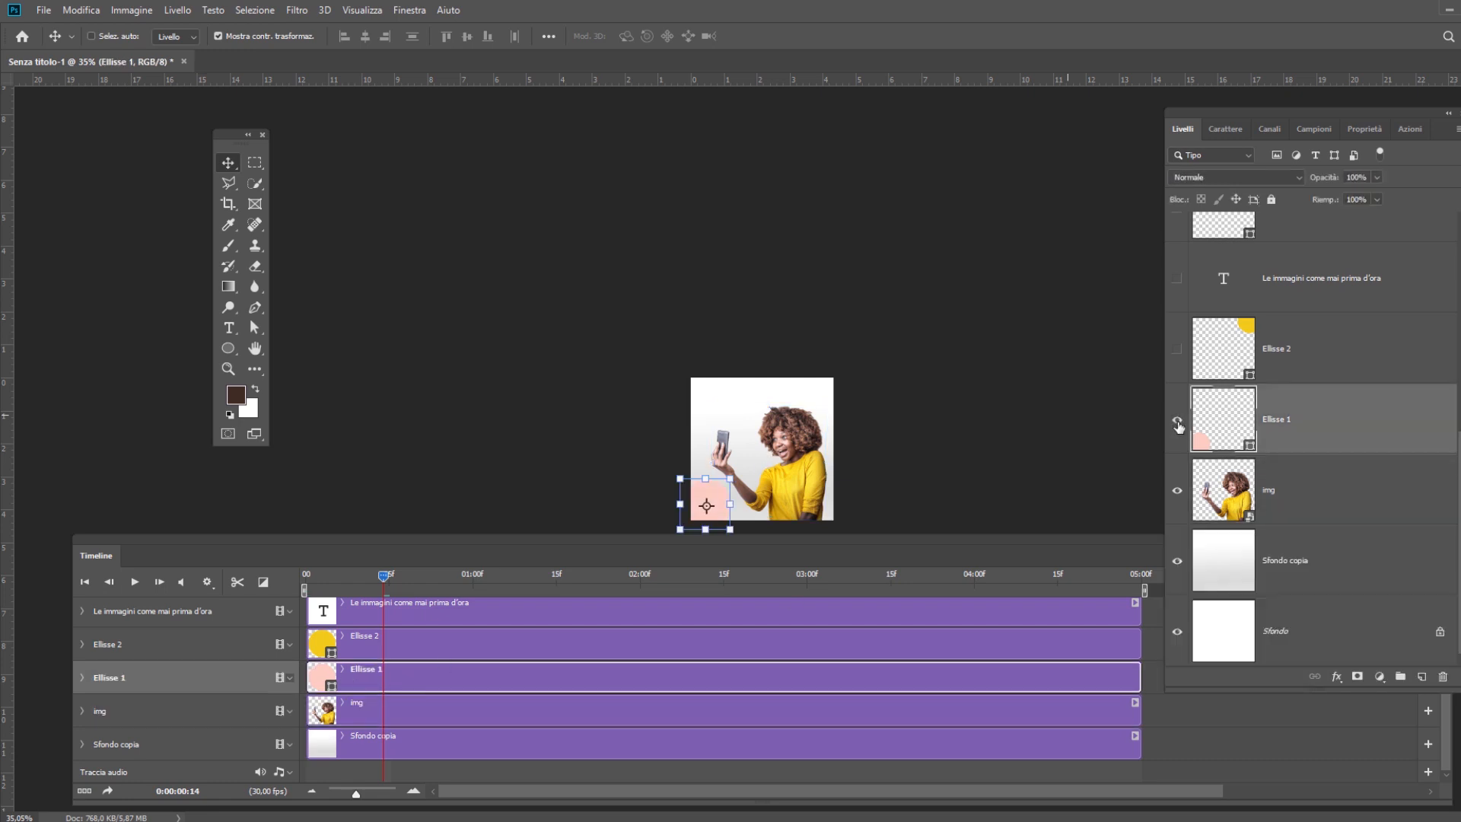
{"action": "left_click", "coordinate": [342, 671]}
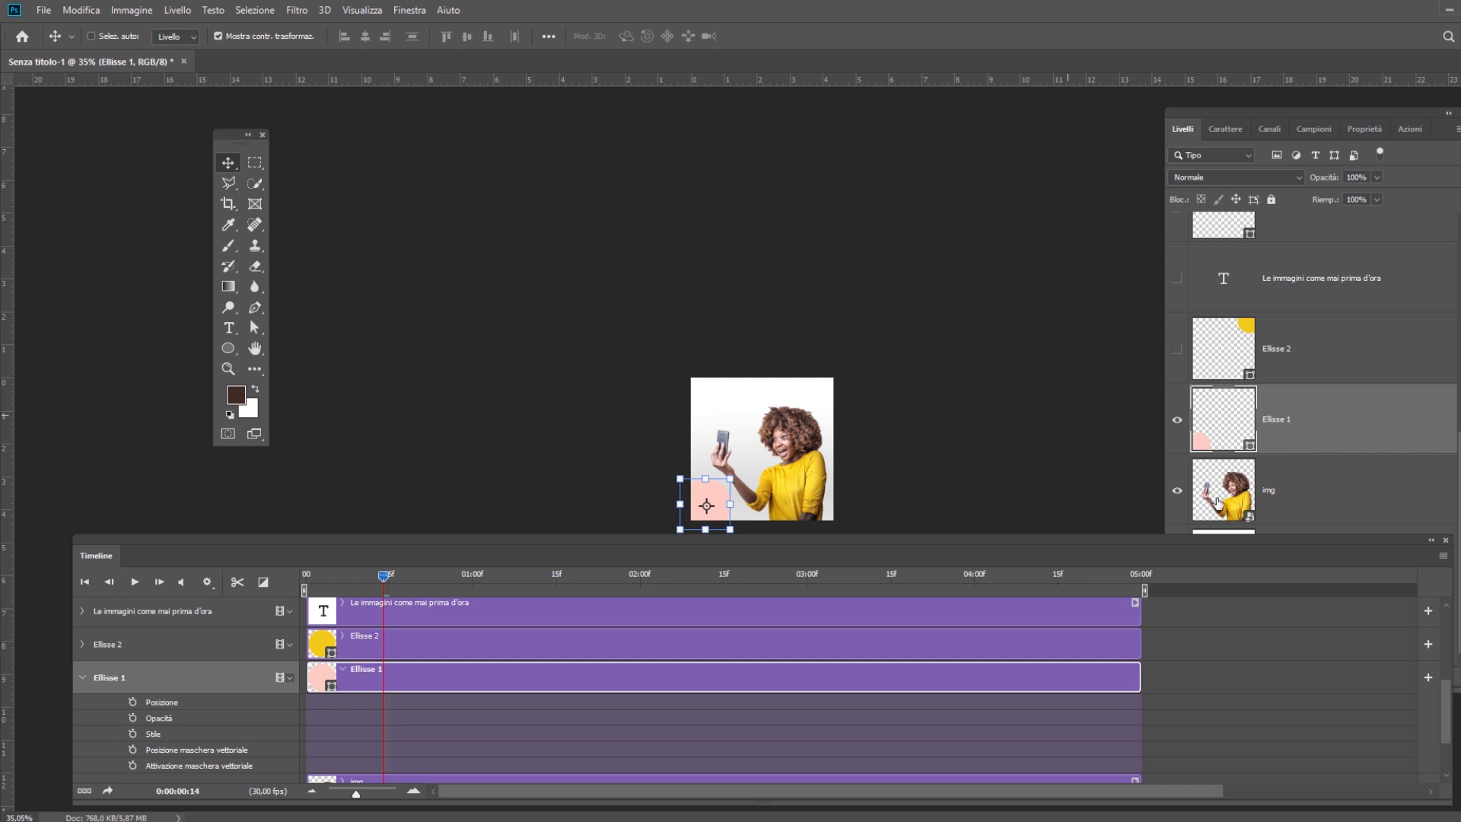
{"action": "left_click", "coordinate": [131, 750]}
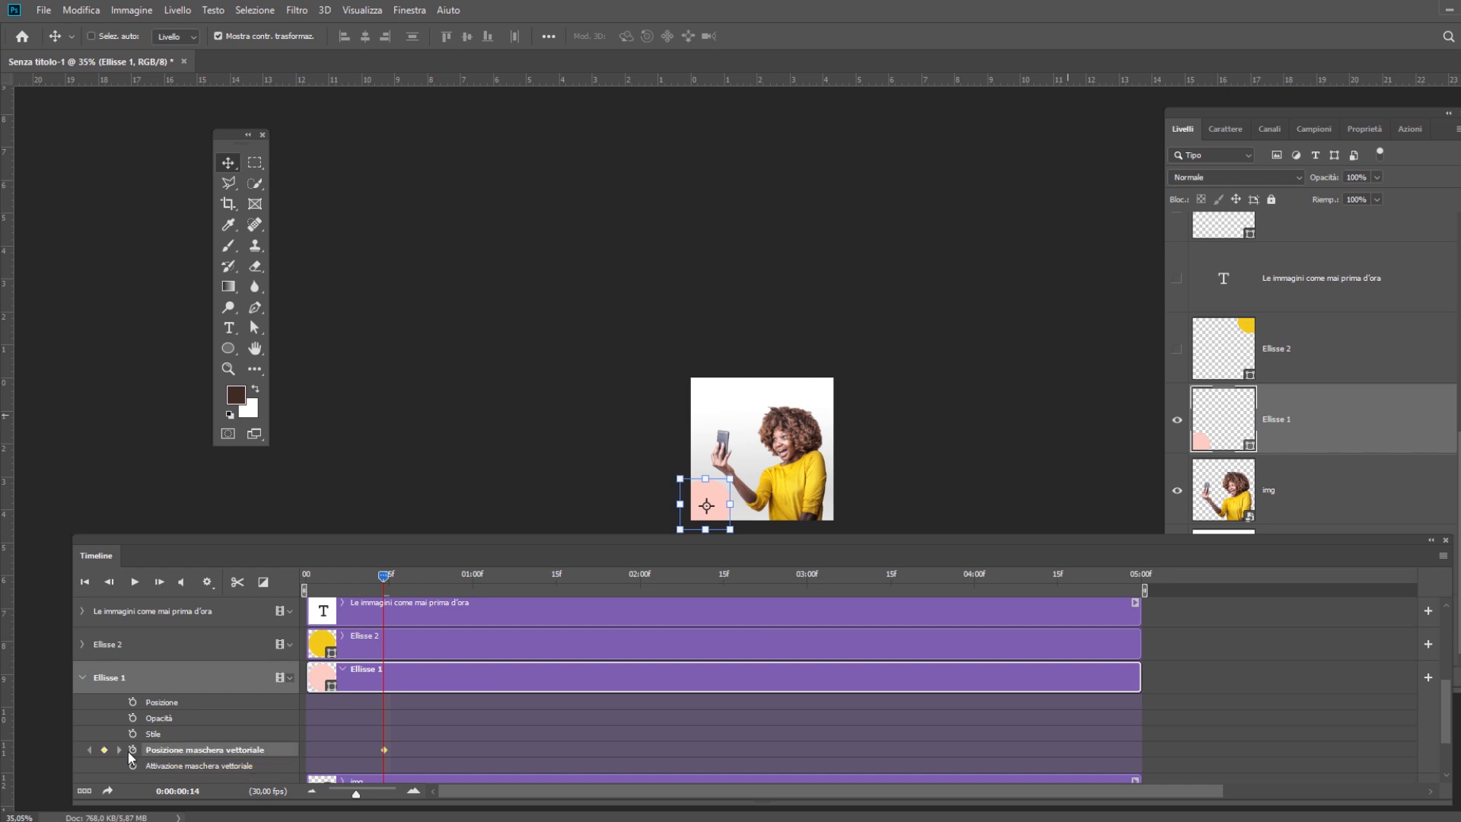
{"action": "scroll", "coordinate": [401, 729], "scroll_direction": "down", "scroll_amount": 3}
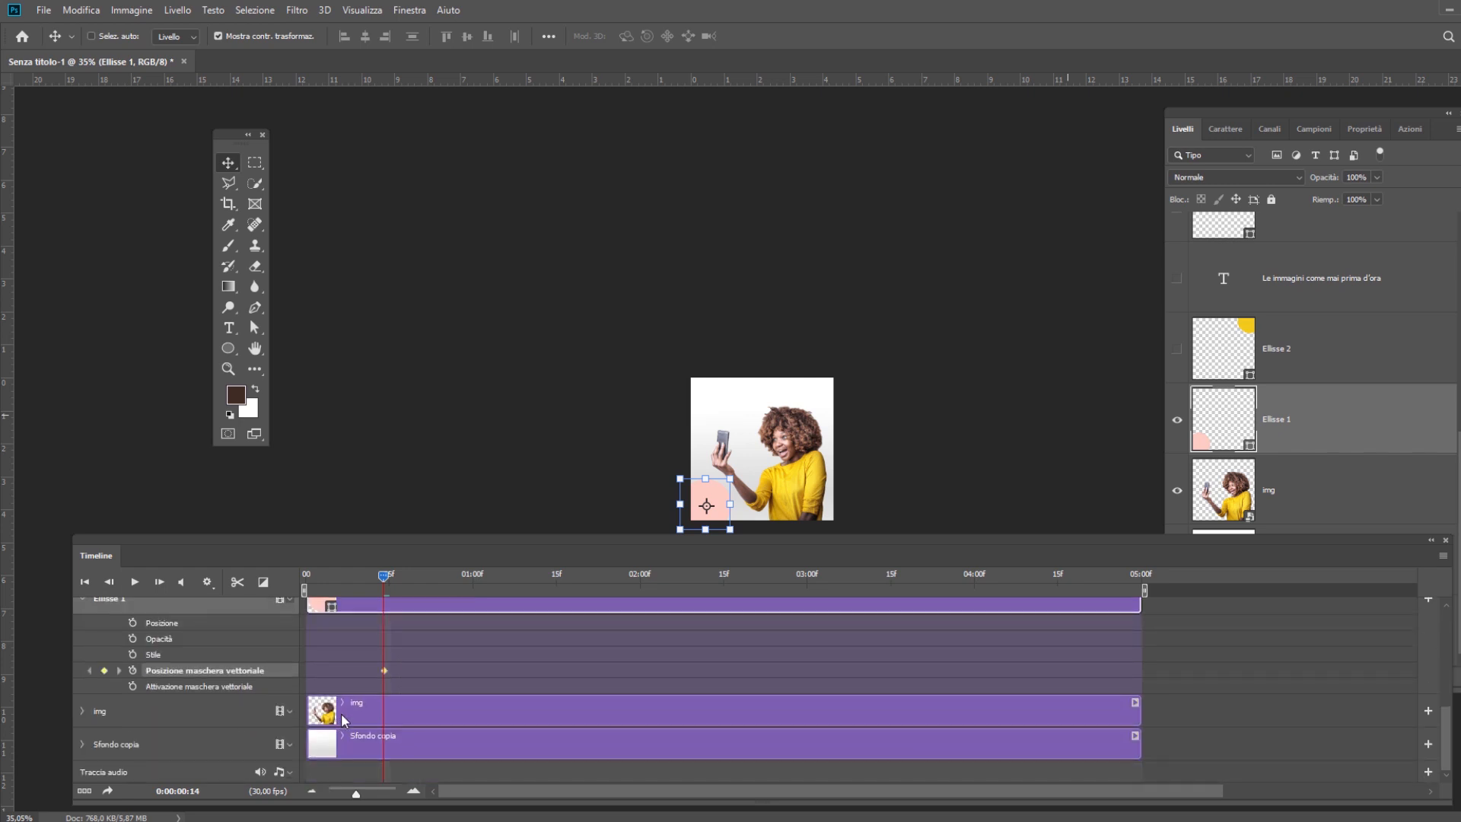
{"action": "left_click", "coordinate": [336, 716], "text": "shift"}
{"action": "scroll", "coordinate": [378, 677], "scroll_direction": "up", "scroll_amount": 2}
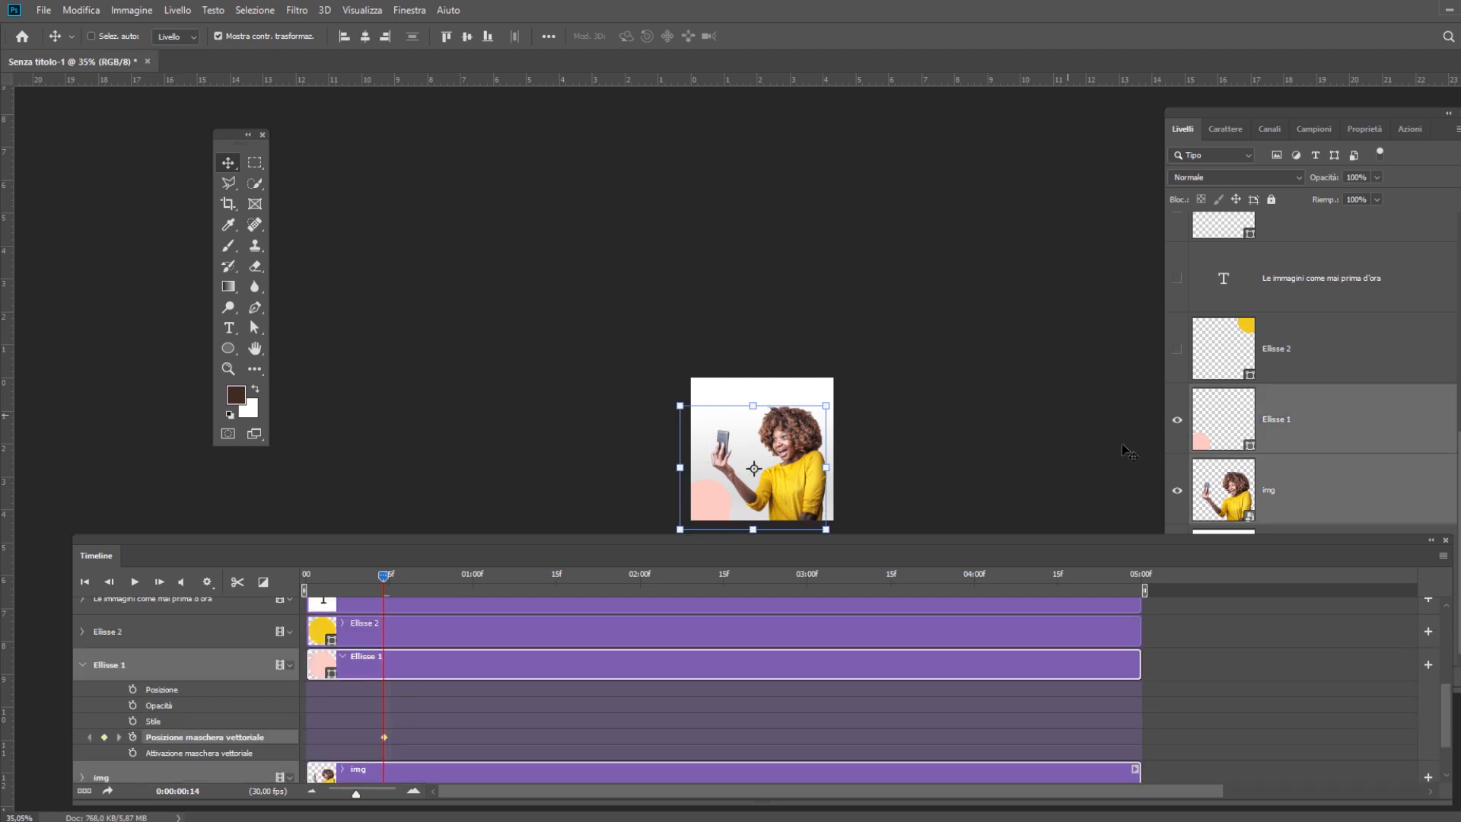
{"action": "left_click", "coordinate": [1266, 417]}
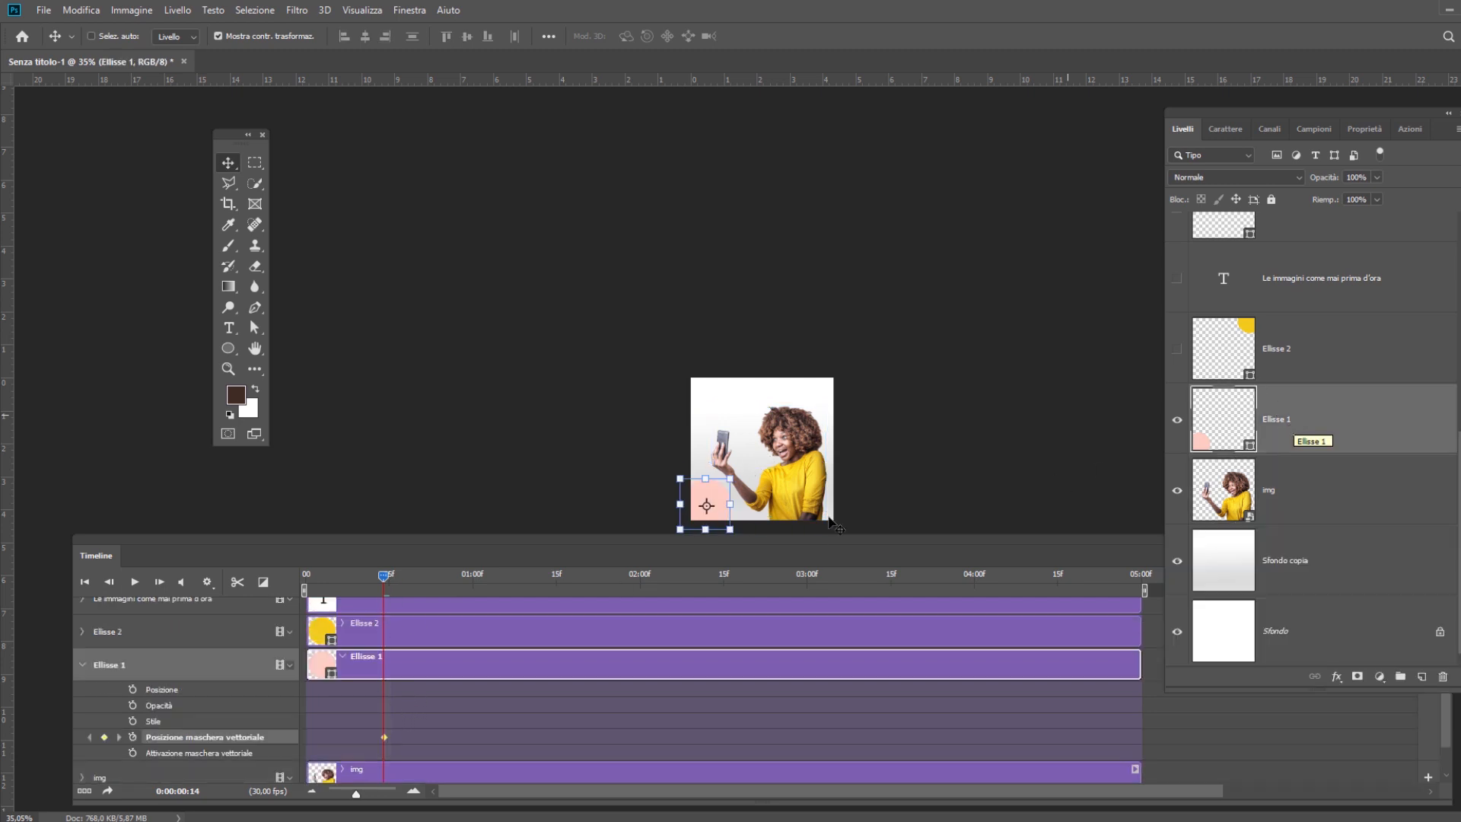
Place the pink circle outside the canvas's lower-left corner at 0:00:14 and back inside that corner with a position keyframe at 0:01:00.
{"action": "left_click_drag", "start_coordinate": [707, 503], "coordinate": [669, 522]}
{"action": "left_click_drag", "start_coordinate": [384, 576], "coordinate": [473, 581]}
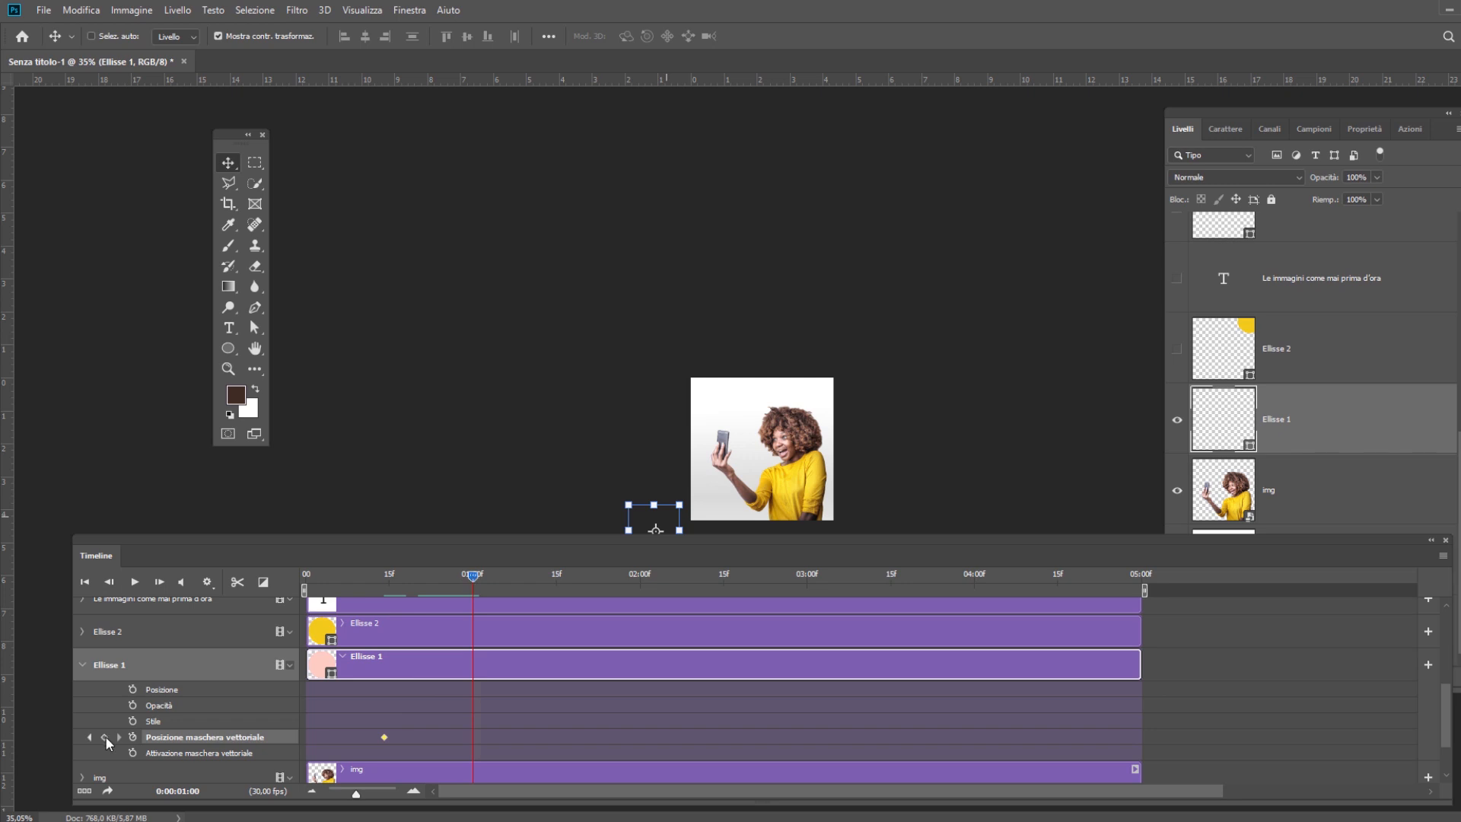
{"action": "left_click", "coordinate": [104, 736]}
{"action": "left_click_drag", "start_coordinate": [672, 520], "coordinate": [720, 487]}
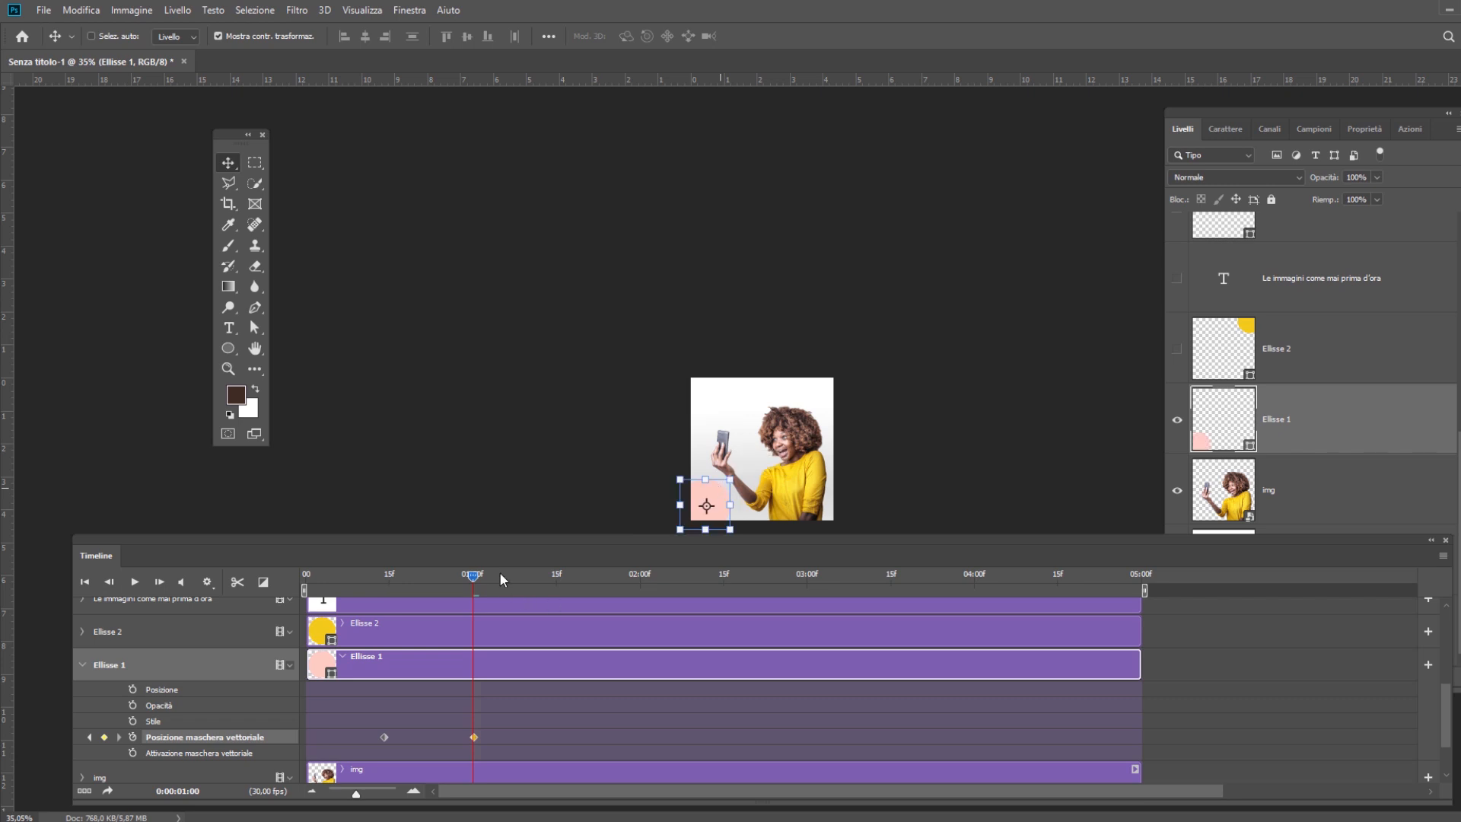
{"action": "mouse_move", "coordinate": [471, 579]}
{"action": "left_mouse_down"}
{"action": "mouse_move", "coordinate": [413, 578]}
{"action": "mouse_move", "coordinate": [458, 578]}
{"action": "mouse_move", "coordinate": [414, 583]}
{"action": "mouse_move", "coordinate": [472, 599]}
{"action": "left_mouse_up"}
Fade in the pink circle with opacity keyframes of 0% at 0:00:14 and 100% at 0:01:00.
{"action": "left_click", "coordinate": [90, 738]}
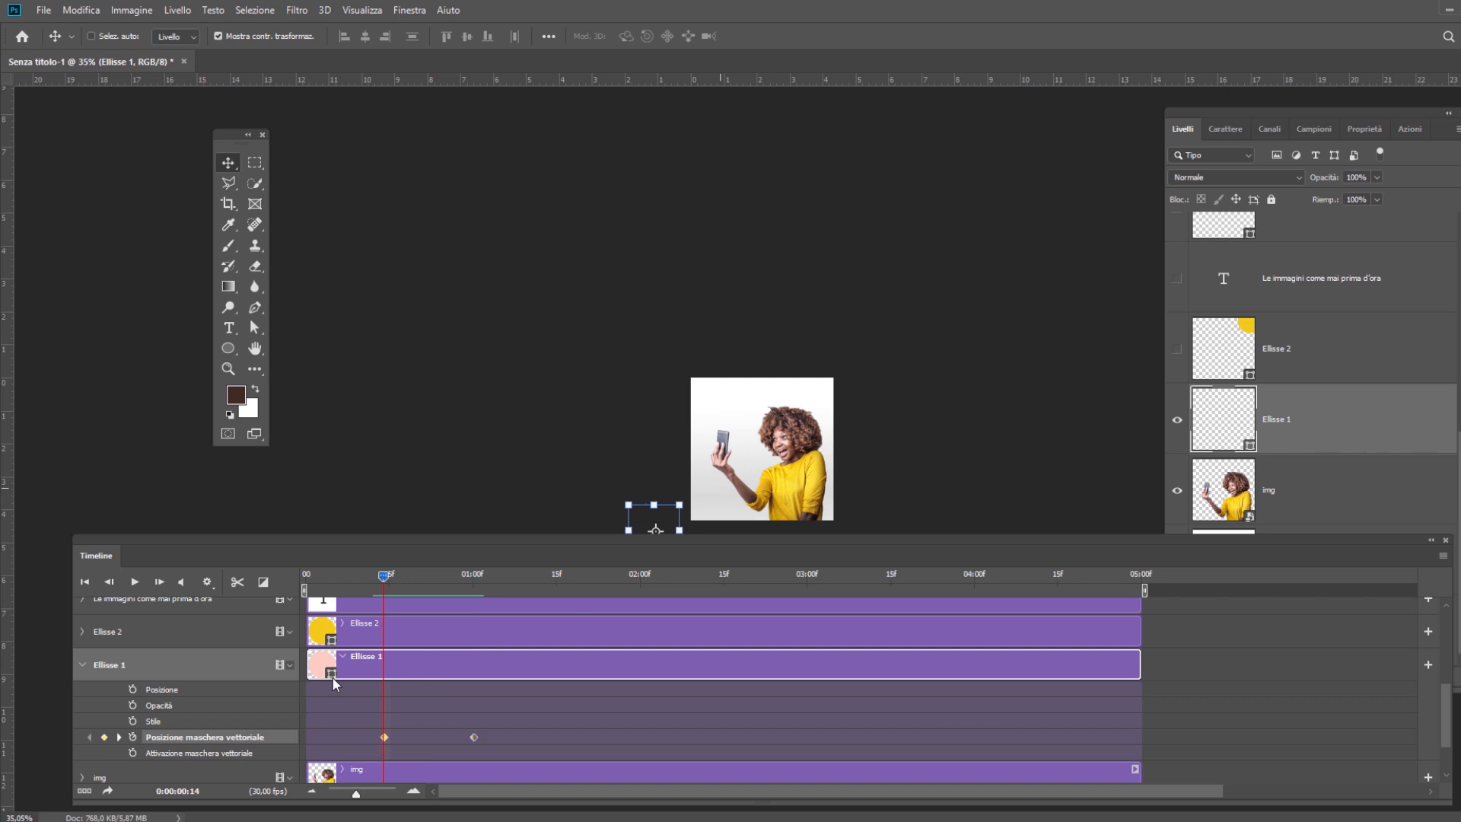
{"action": "left_click", "coordinate": [133, 706]}
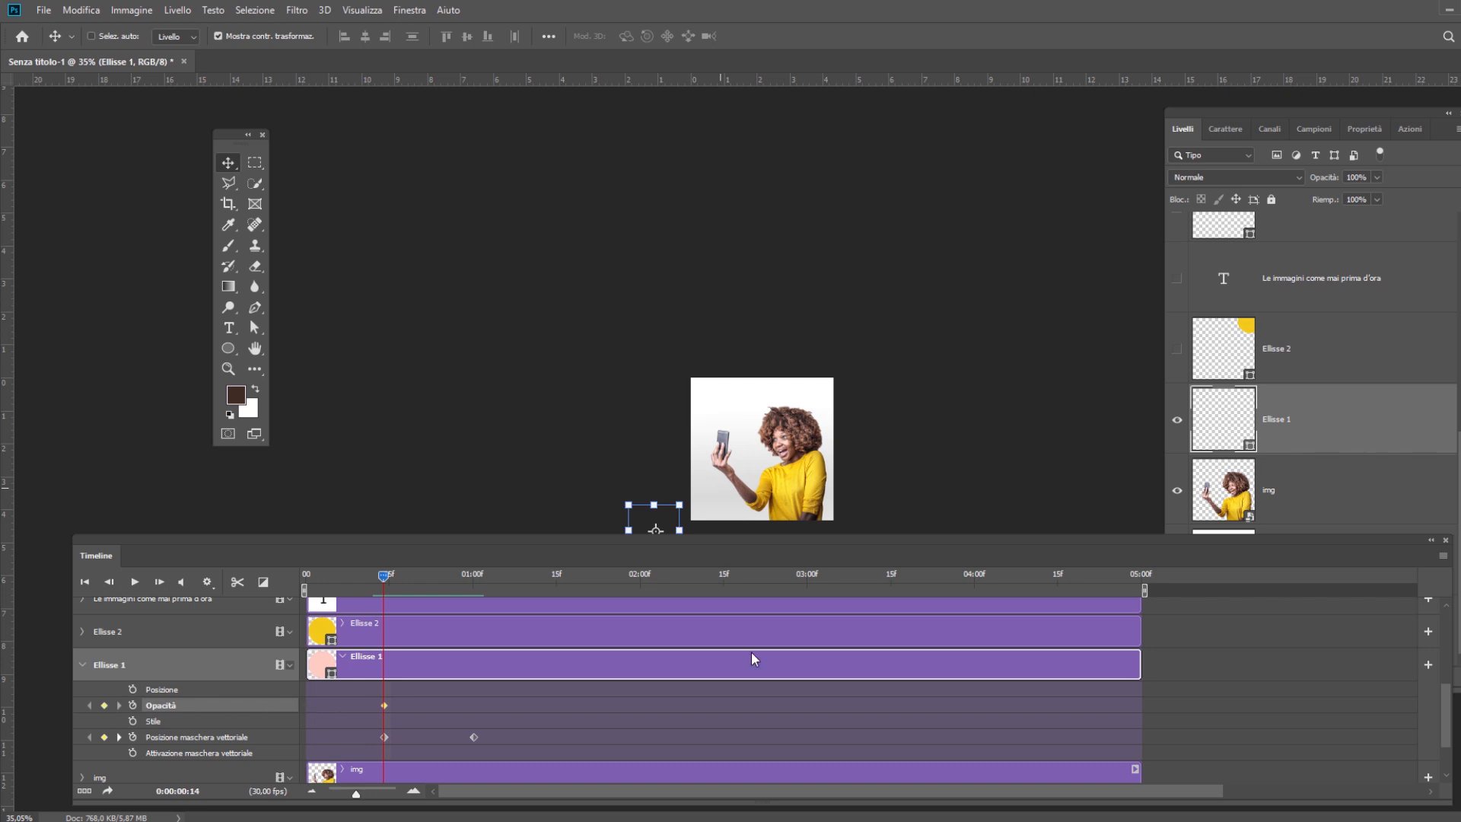
{"action": "left_click_drag", "start_coordinate": [1332, 182], "coordinate": [1093, 186]}
{"action": "left_click", "coordinate": [118, 737]}
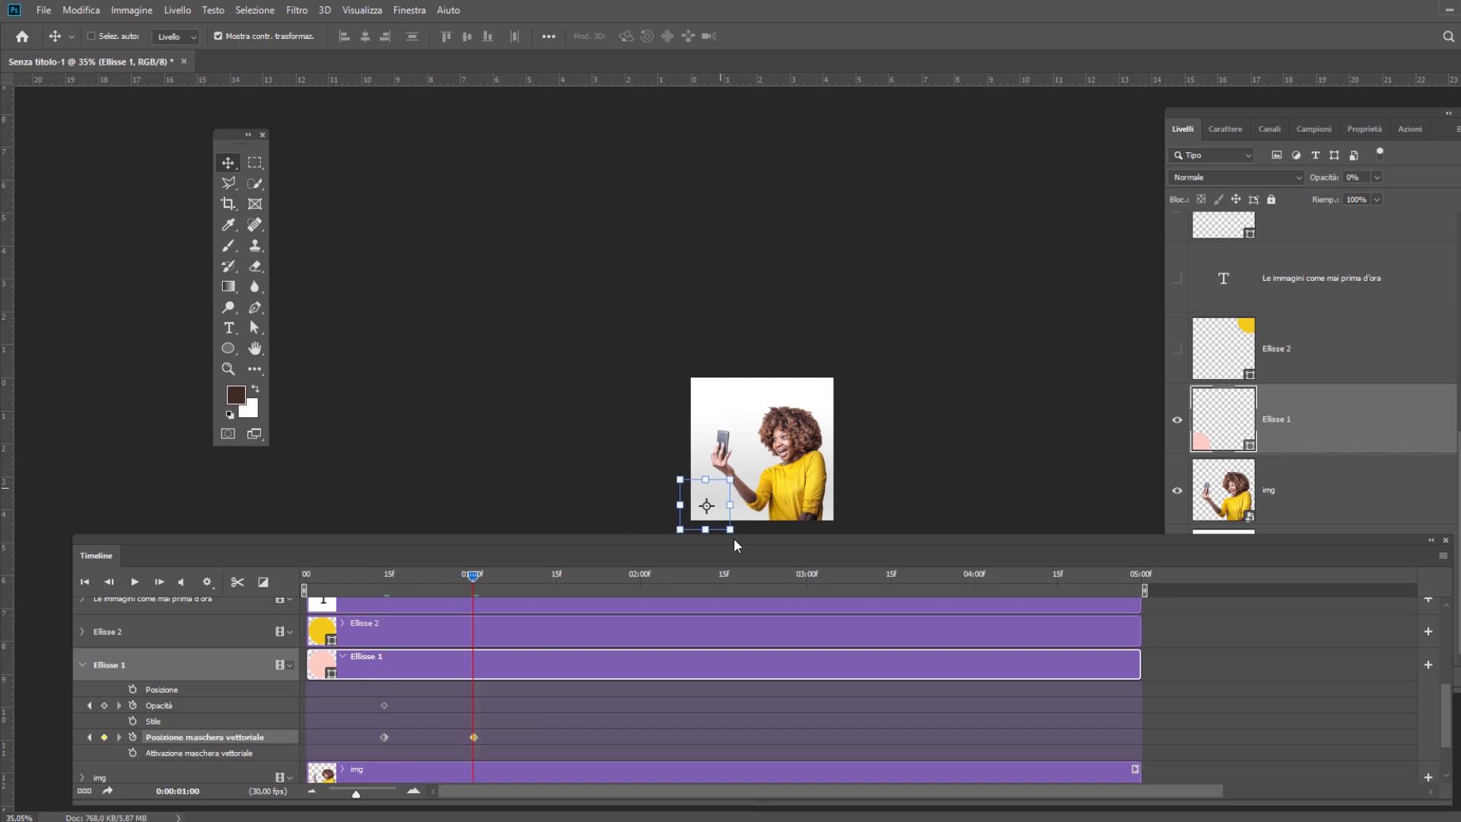
{"action": "left_click", "coordinate": [104, 705]}
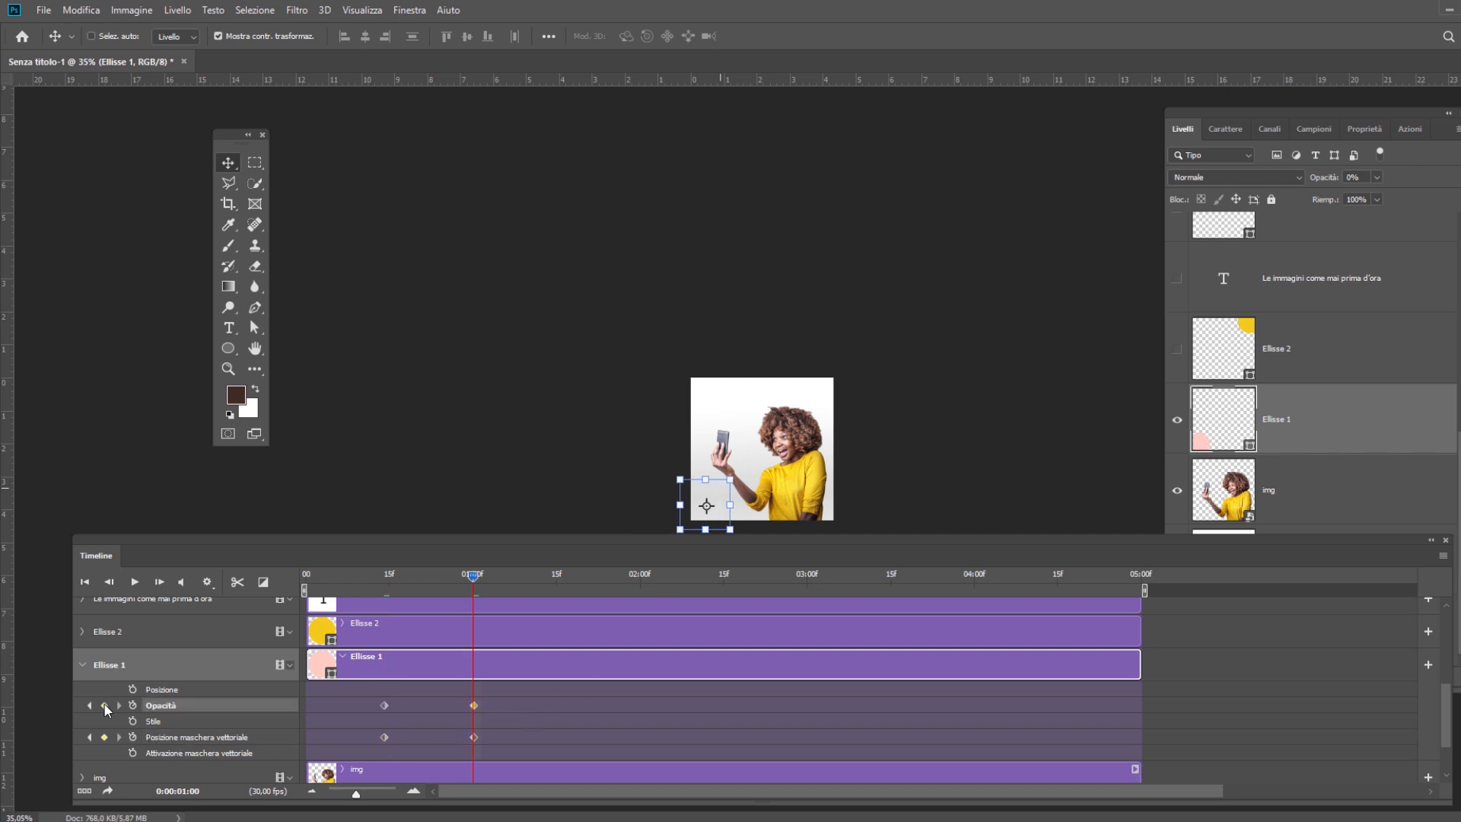
{"action": "left_click_drag", "start_coordinate": [1318, 178], "coordinate": [1460, 179]}
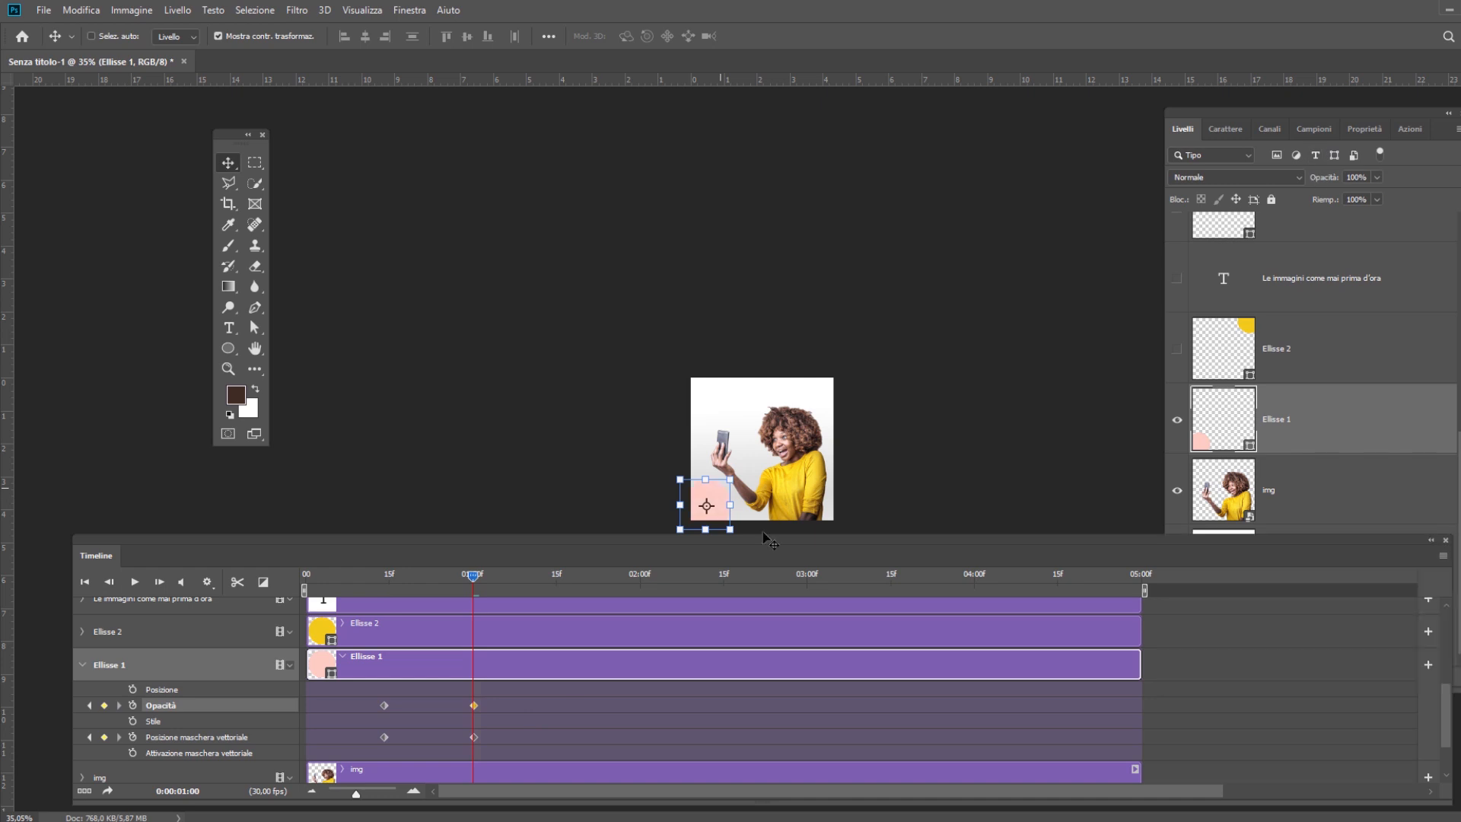
{"action": "left_click_drag", "start_coordinate": [440, 578], "coordinate": [472, 580]}
Show the yellow circle layer Ellisse 2, collapse the Ellisse 1 track and expand the yellow circle's animatable properties.
{"action": "left_click", "coordinate": [1177, 349]}
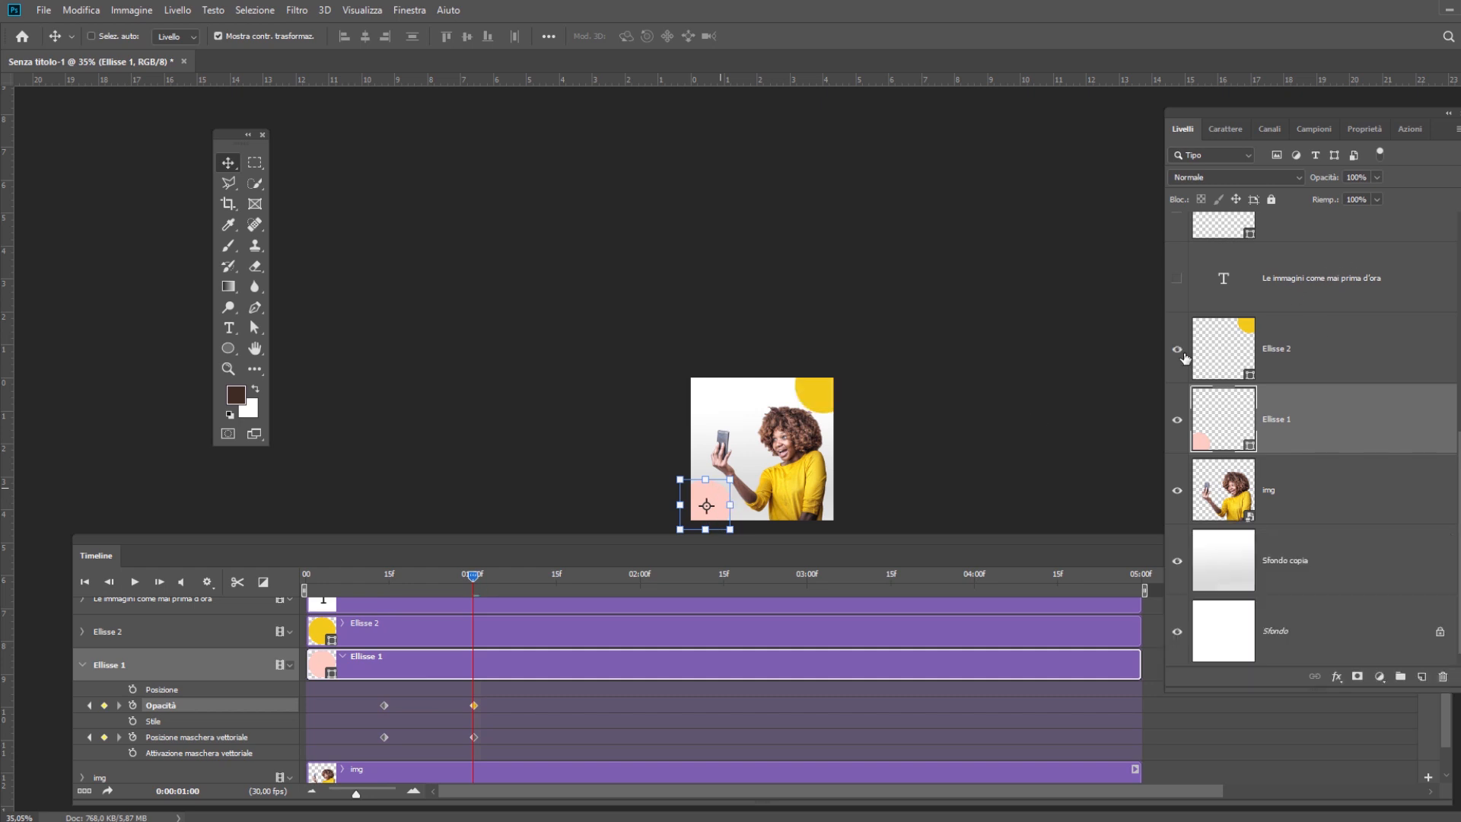
{"action": "left_click", "coordinate": [1294, 350]}
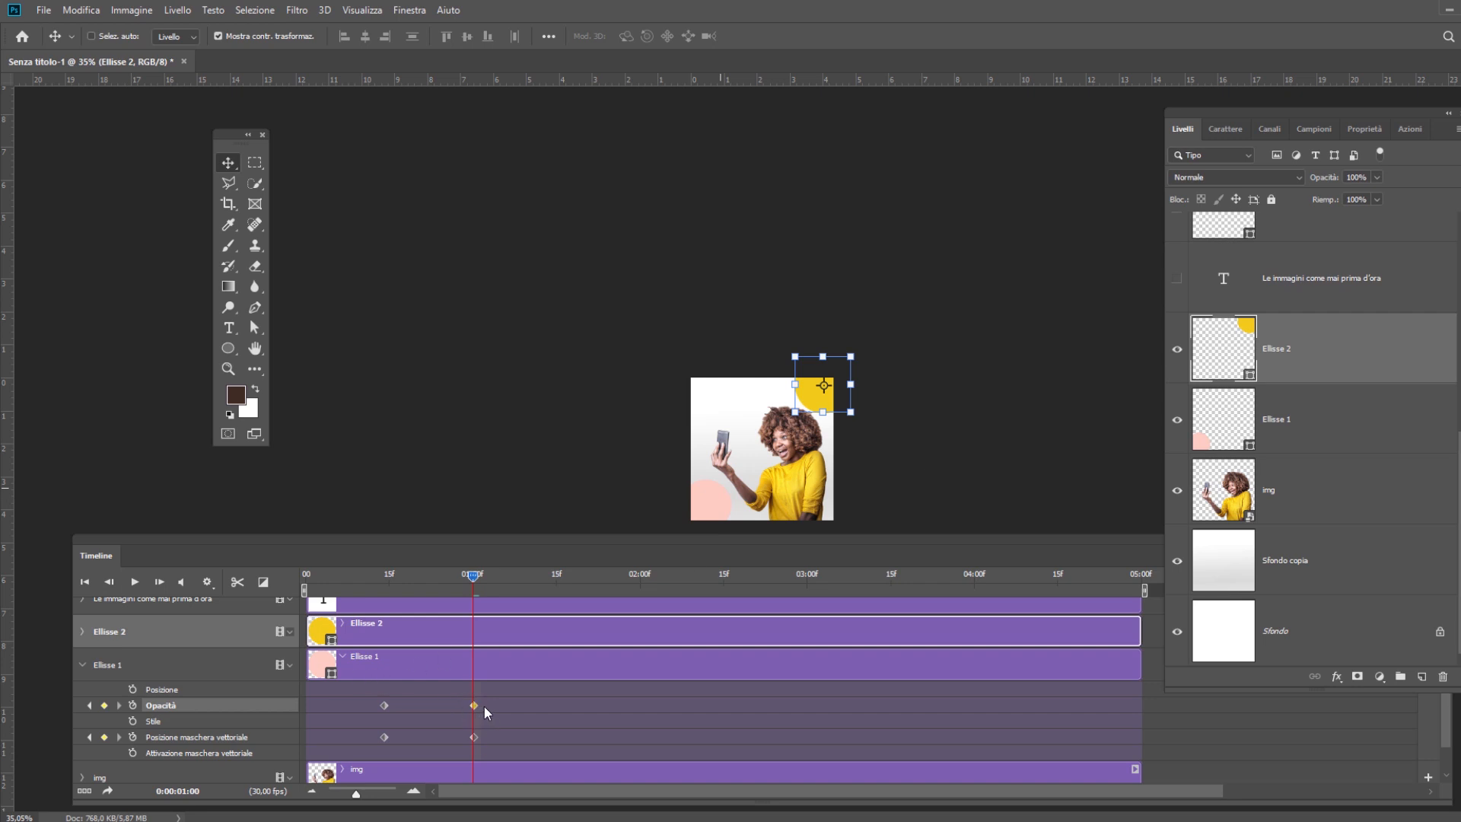
{"action": "left_click", "coordinate": [343, 657]}
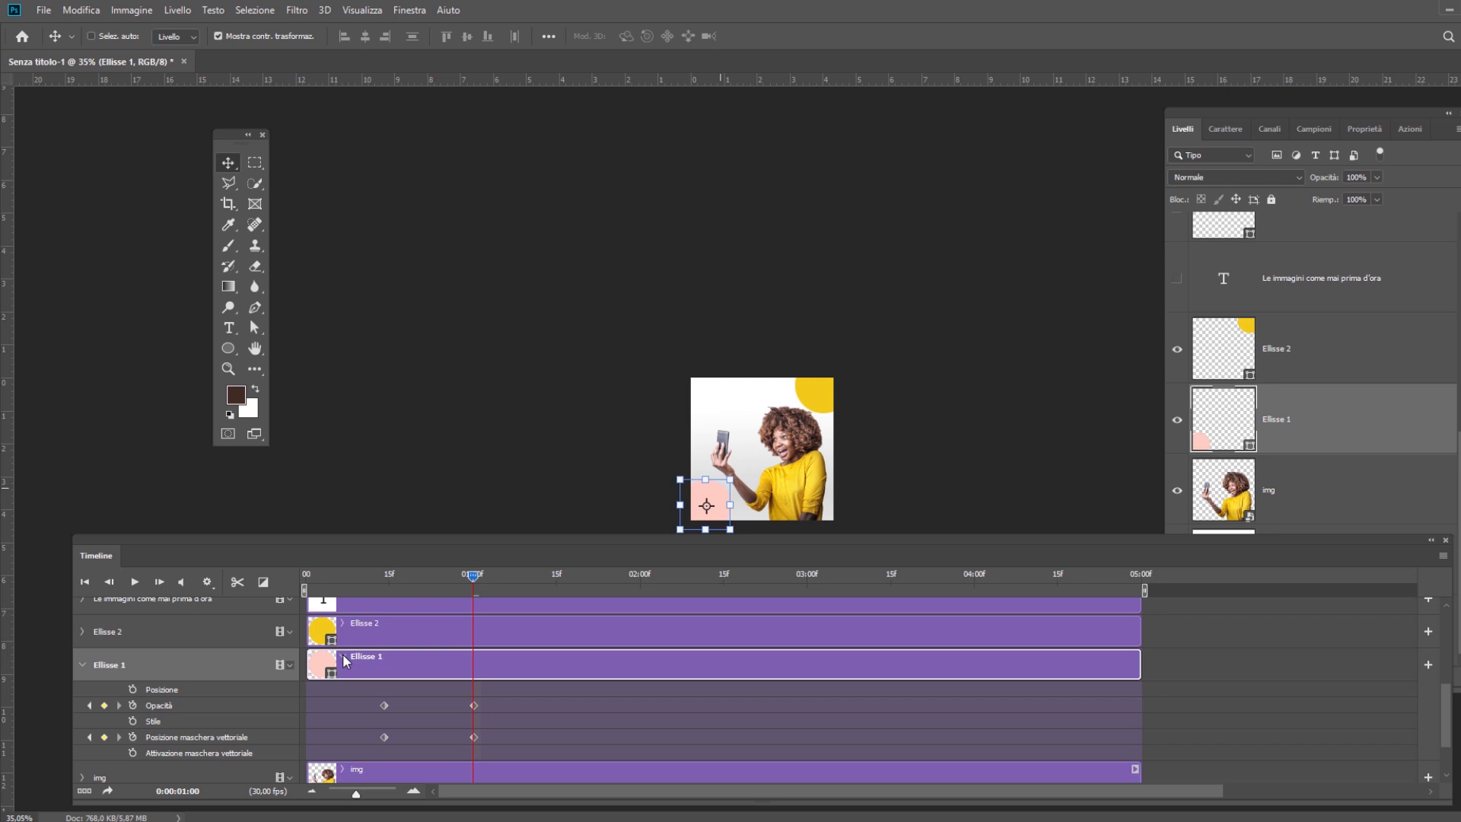
{"action": "left_click", "coordinate": [343, 657]}
{"action": "left_click", "coordinate": [346, 638]}
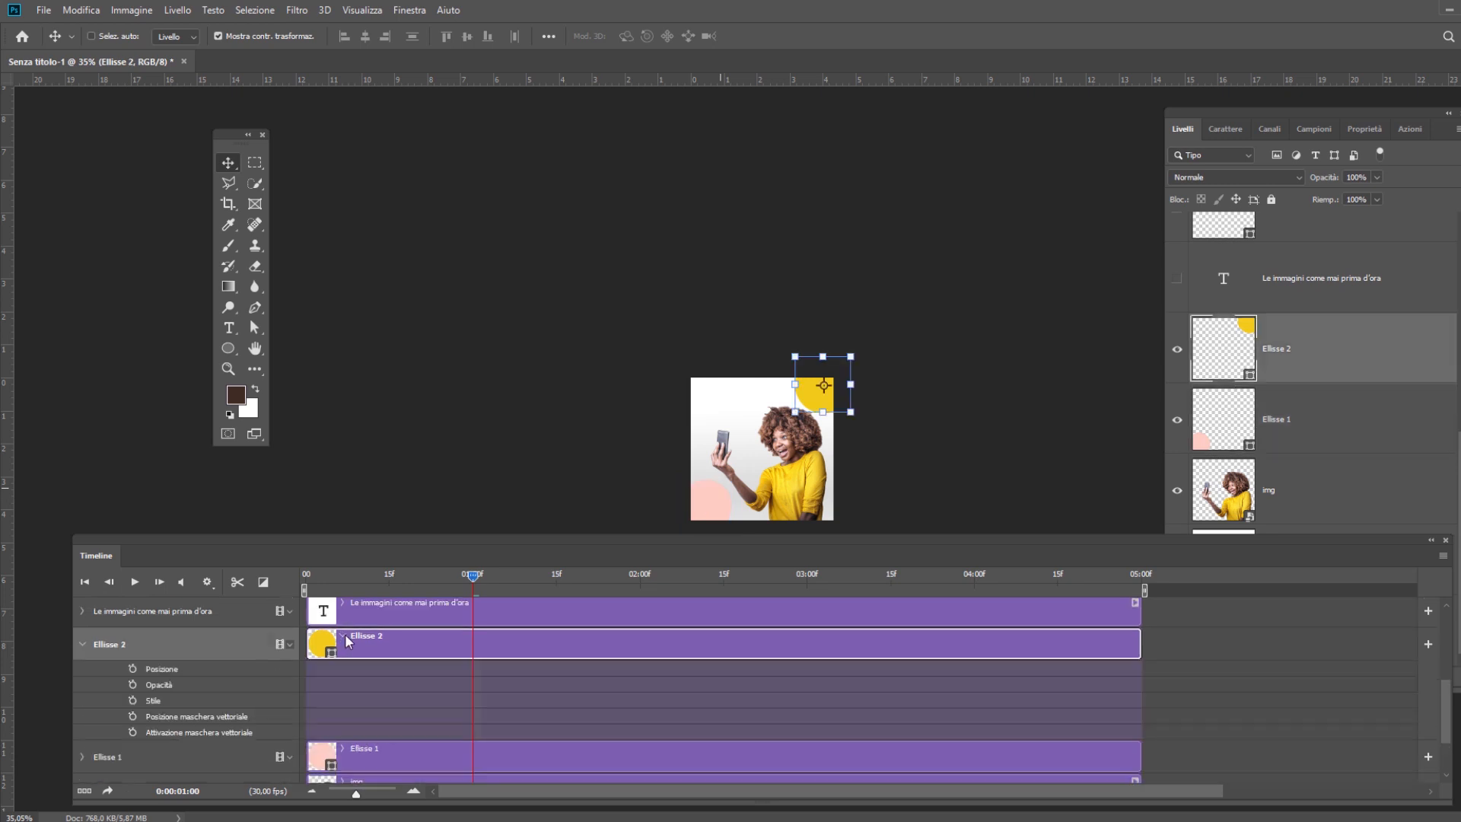
Keyframe the yellow circle's opacity and vector mask position at 0:01:00, placing it outside the canvas's upper-right corner at 0% opacity.
{"action": "left_click", "coordinate": [132, 684]}
{"action": "left_click", "coordinate": [132, 716]}
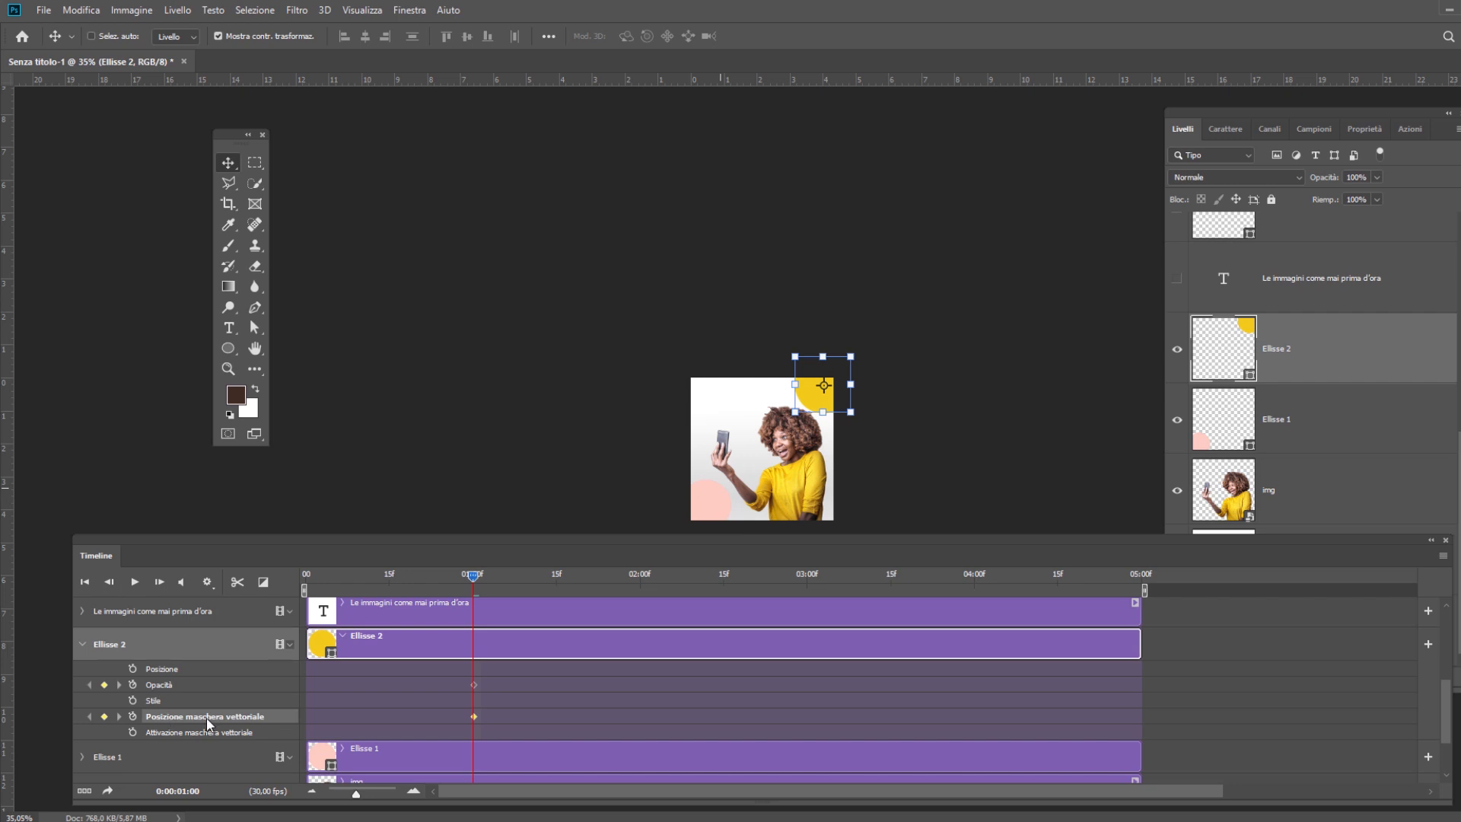
{"action": "left_click_drag", "start_coordinate": [814, 396], "coordinate": [863, 369]}
{"action": "left_click_drag", "start_coordinate": [1328, 177], "coordinate": [1050, 180]}
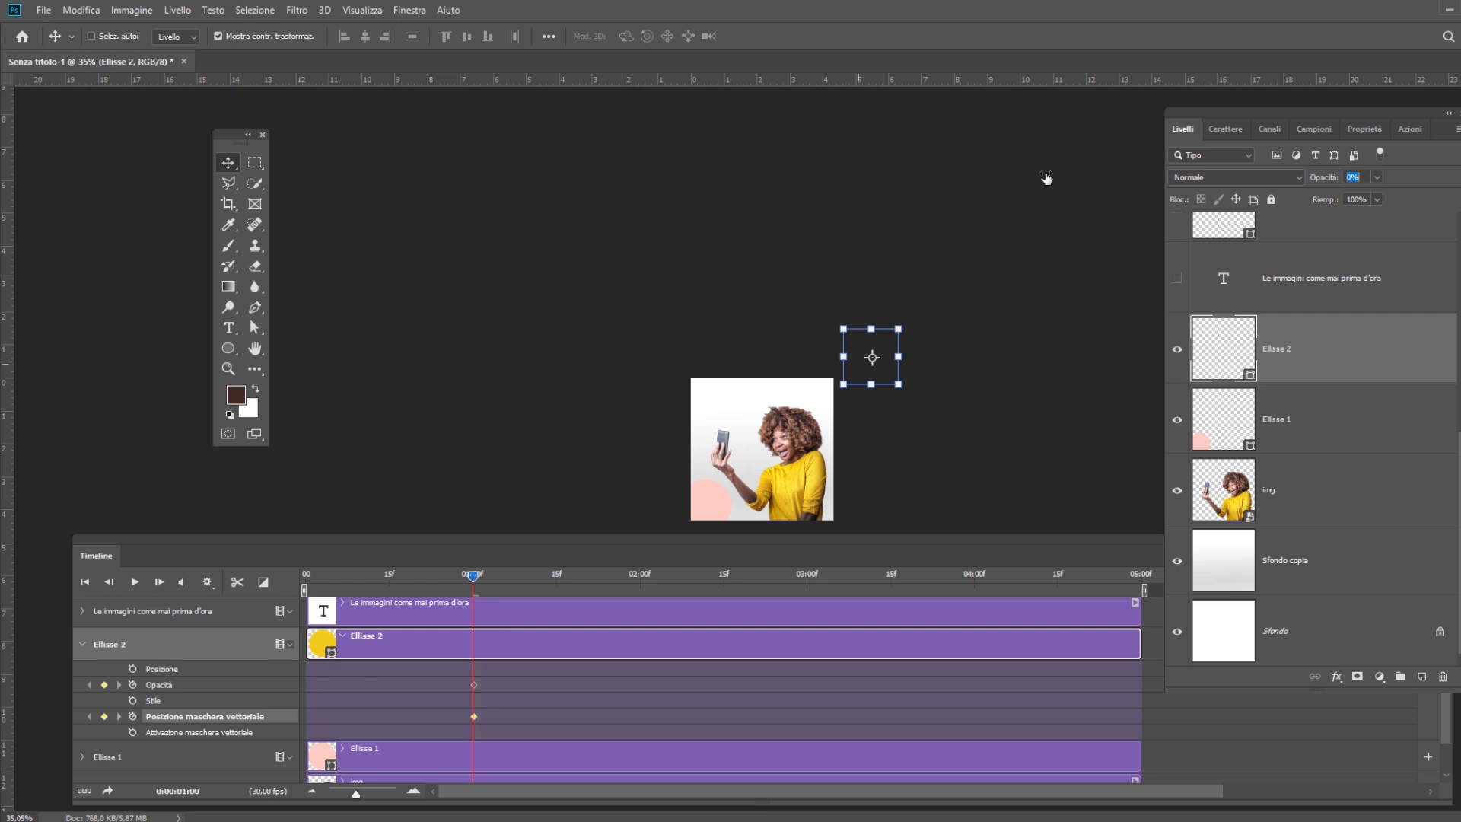
At 0:01:15, keyframe the yellow circle inside the canvas's upper-right corner at 100% opacity.
{"action": "left_click", "coordinate": [559, 579]}
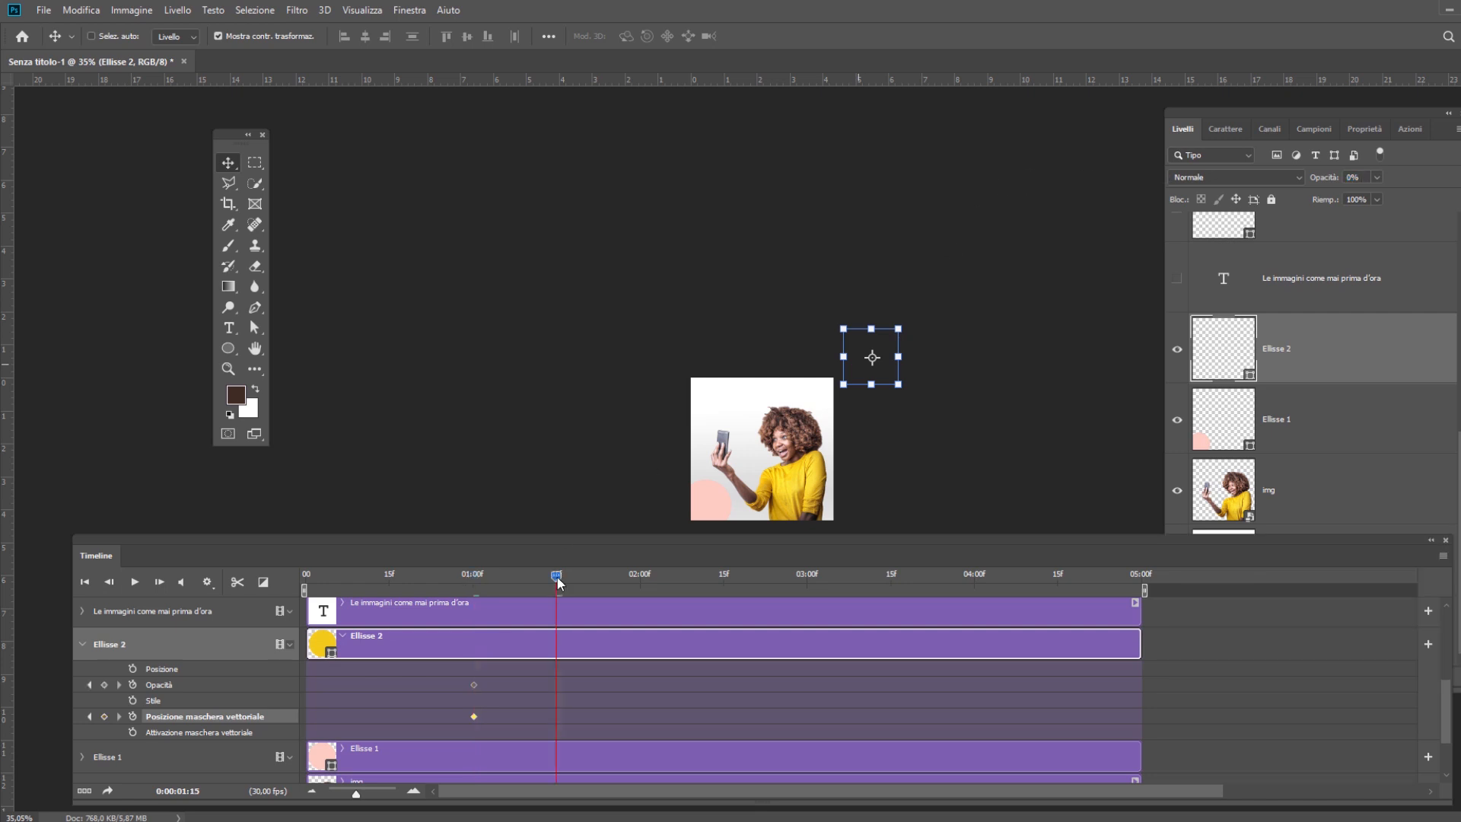
{"action": "left_click", "coordinate": [107, 685]}
{"action": "left_click", "coordinate": [104, 716]}
{"action": "left_click_drag", "start_coordinate": [871, 356], "coordinate": [827, 384]}
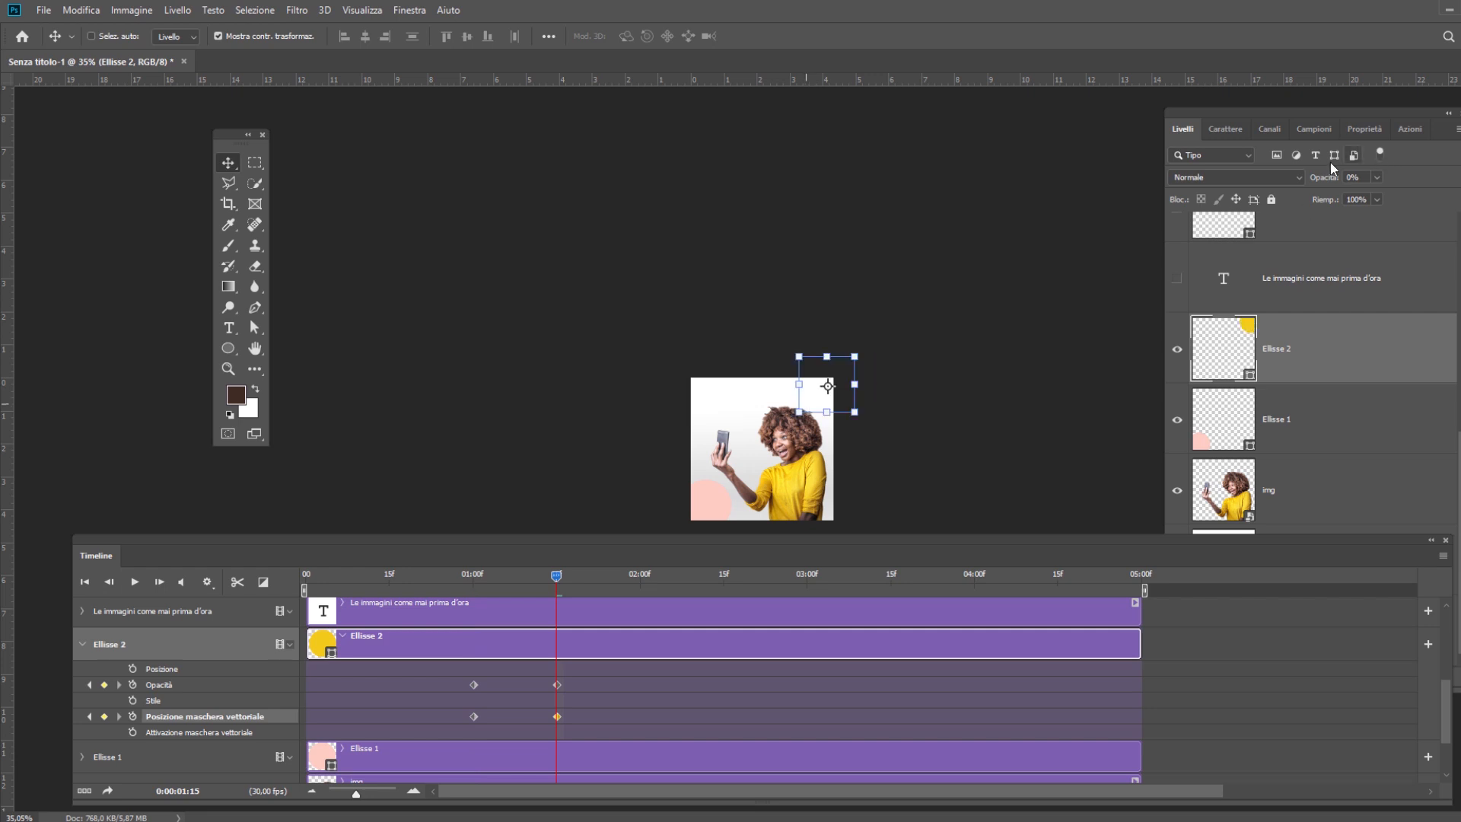
{"action": "mouse_move", "coordinate": [544, 578]}
{"action": "left_mouse_down"}
{"action": "mouse_move", "coordinate": [497, 578]}
{"action": "mouse_move", "coordinate": [586, 577]}
{"action": "mouse_move", "coordinate": [556, 578]}
{"action": "left_mouse_up"}
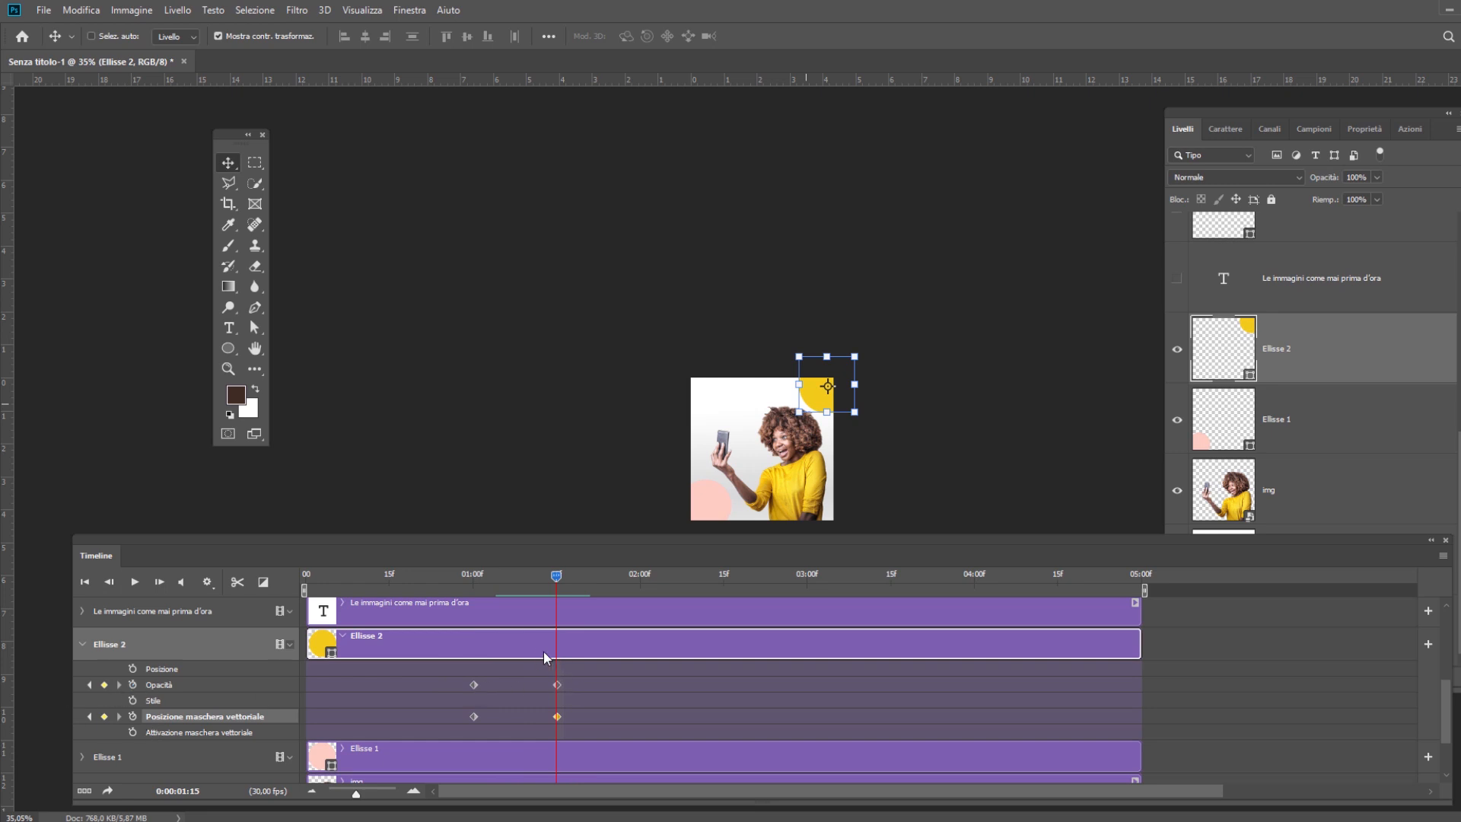
Collapse the Ellisse 2 track, show the headline text layer and expand its animatable properties.
{"action": "left_click", "coordinate": [344, 636]}
{"action": "left_click", "coordinate": [364, 617]}
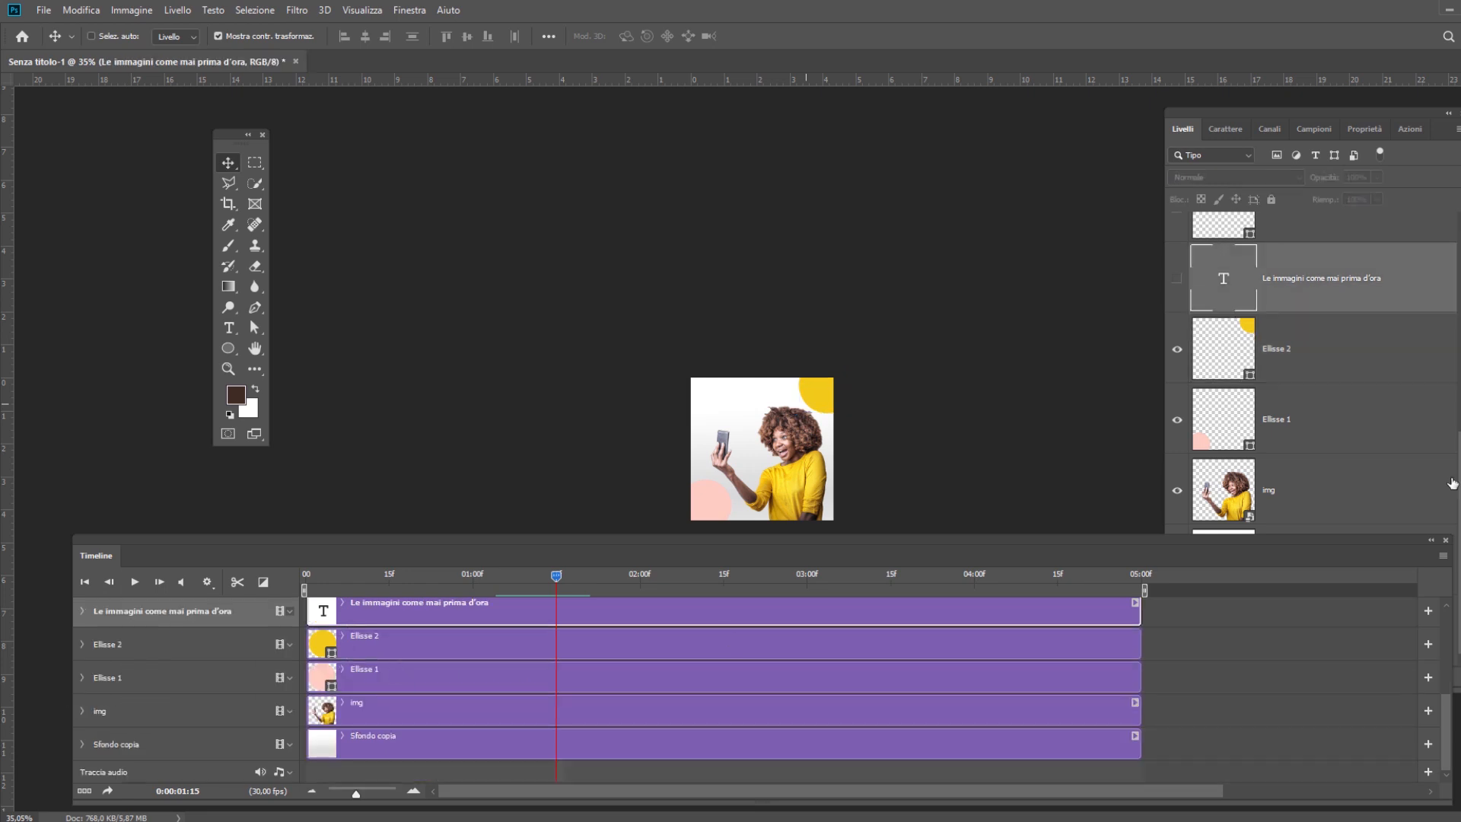
{"action": "left_click", "coordinate": [1177, 279]}
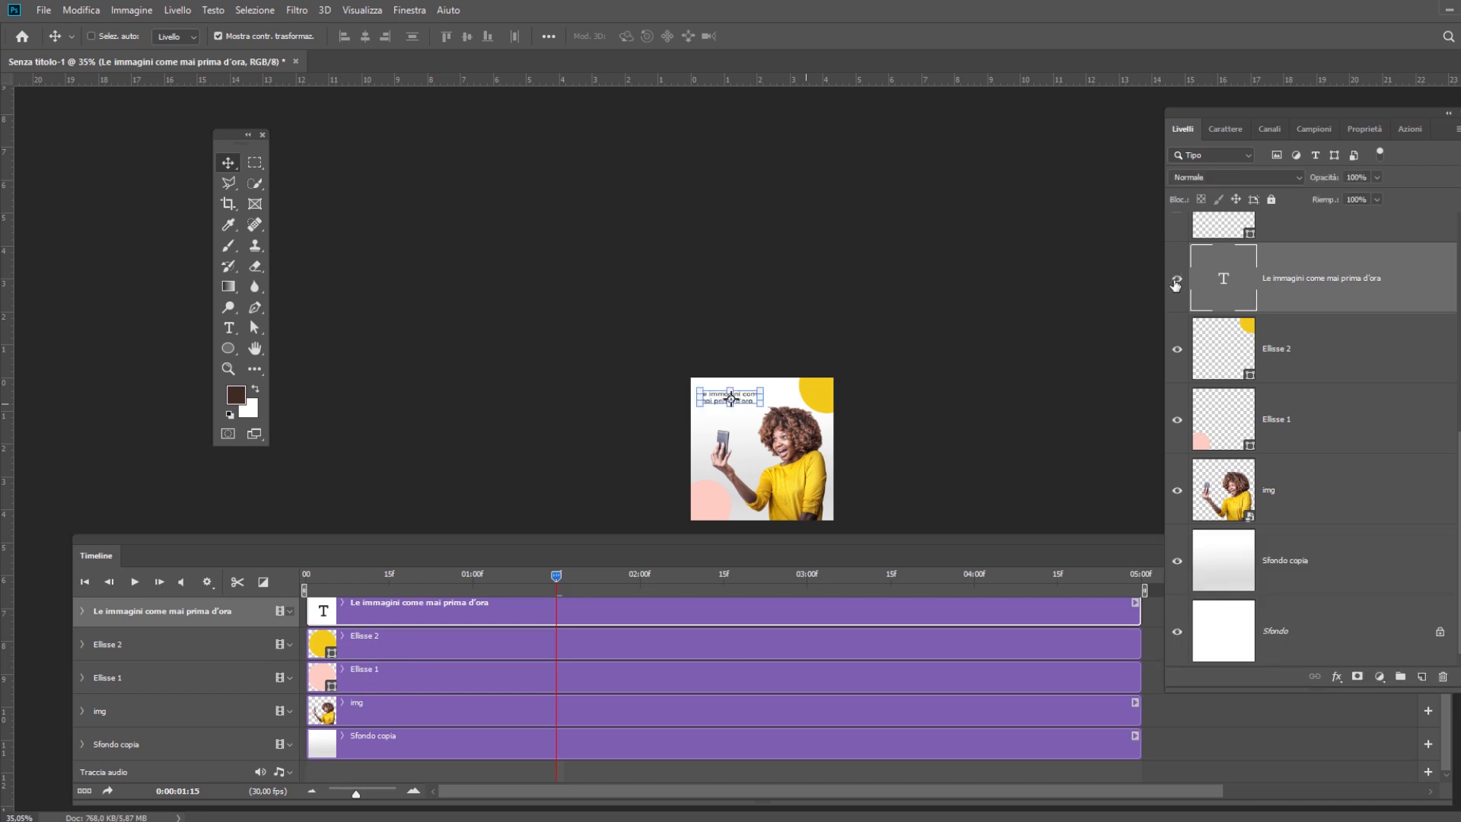
{"action": "left_click", "coordinate": [343, 603]}
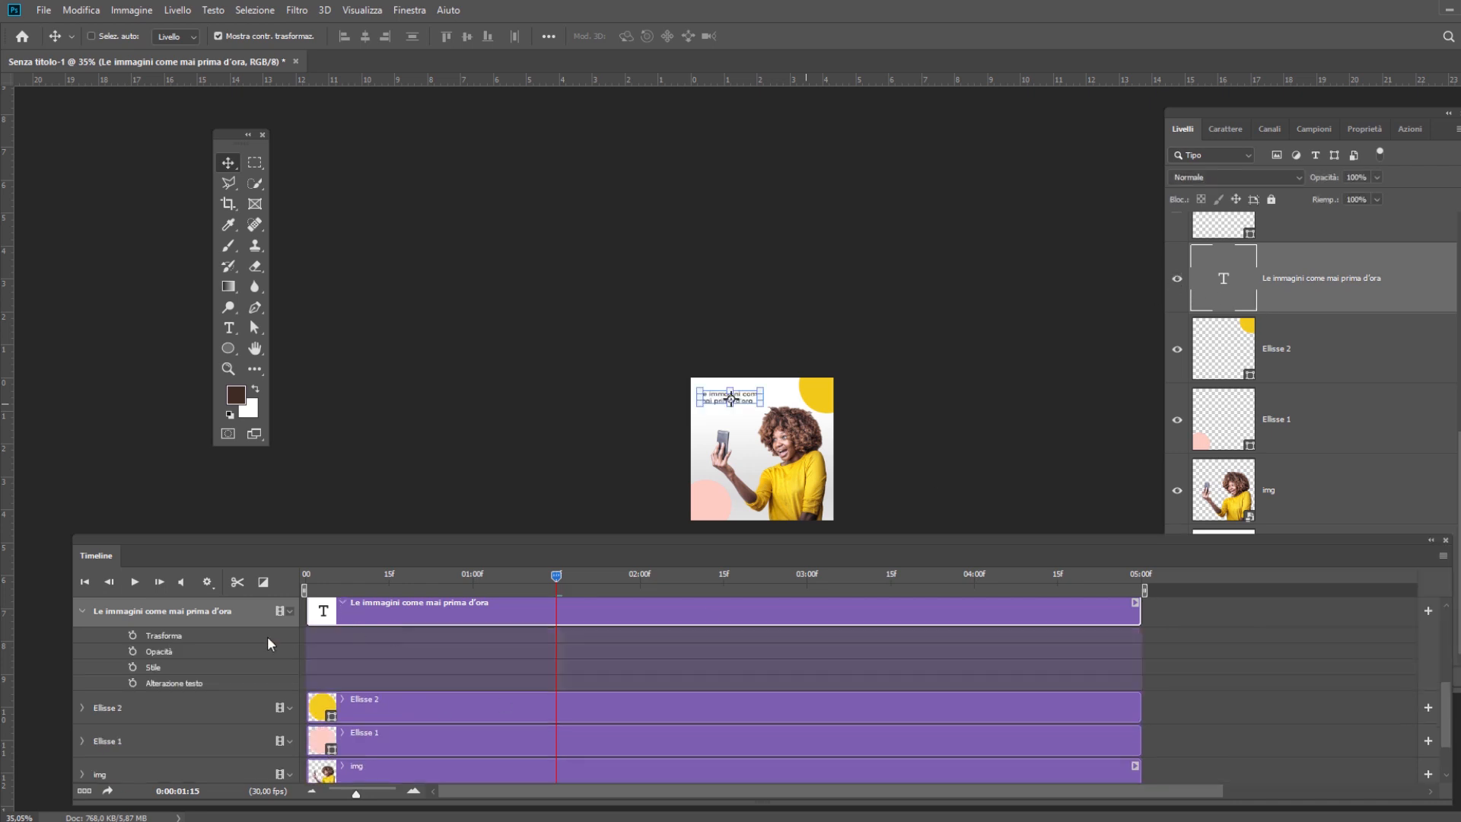
Add Transform and Text Warp keyframes to the headline at 0:01:15 and 0:02:00.
{"action": "left_click", "coordinate": [133, 635]}
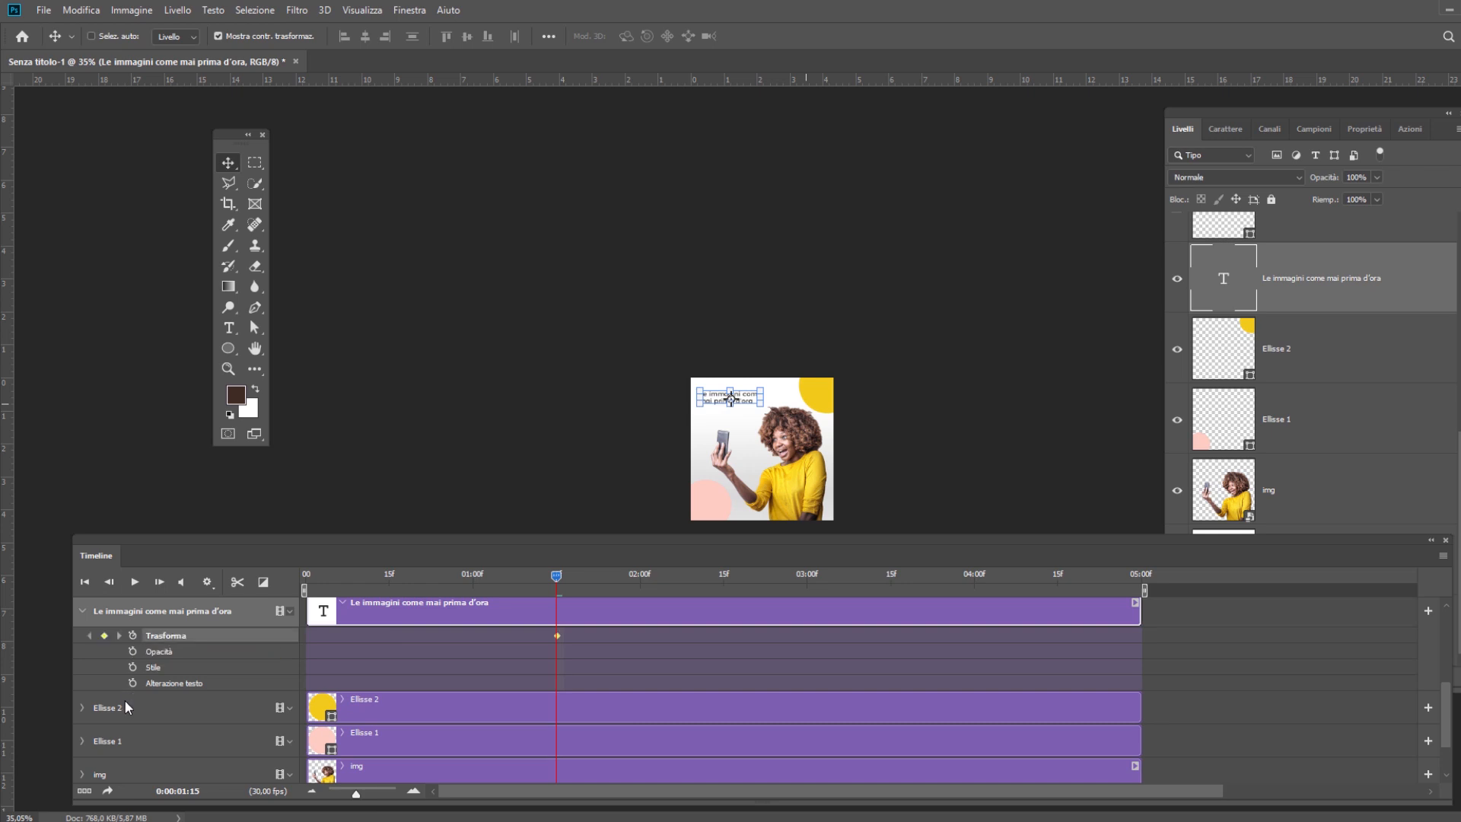
{"action": "left_click", "coordinate": [130, 683]}
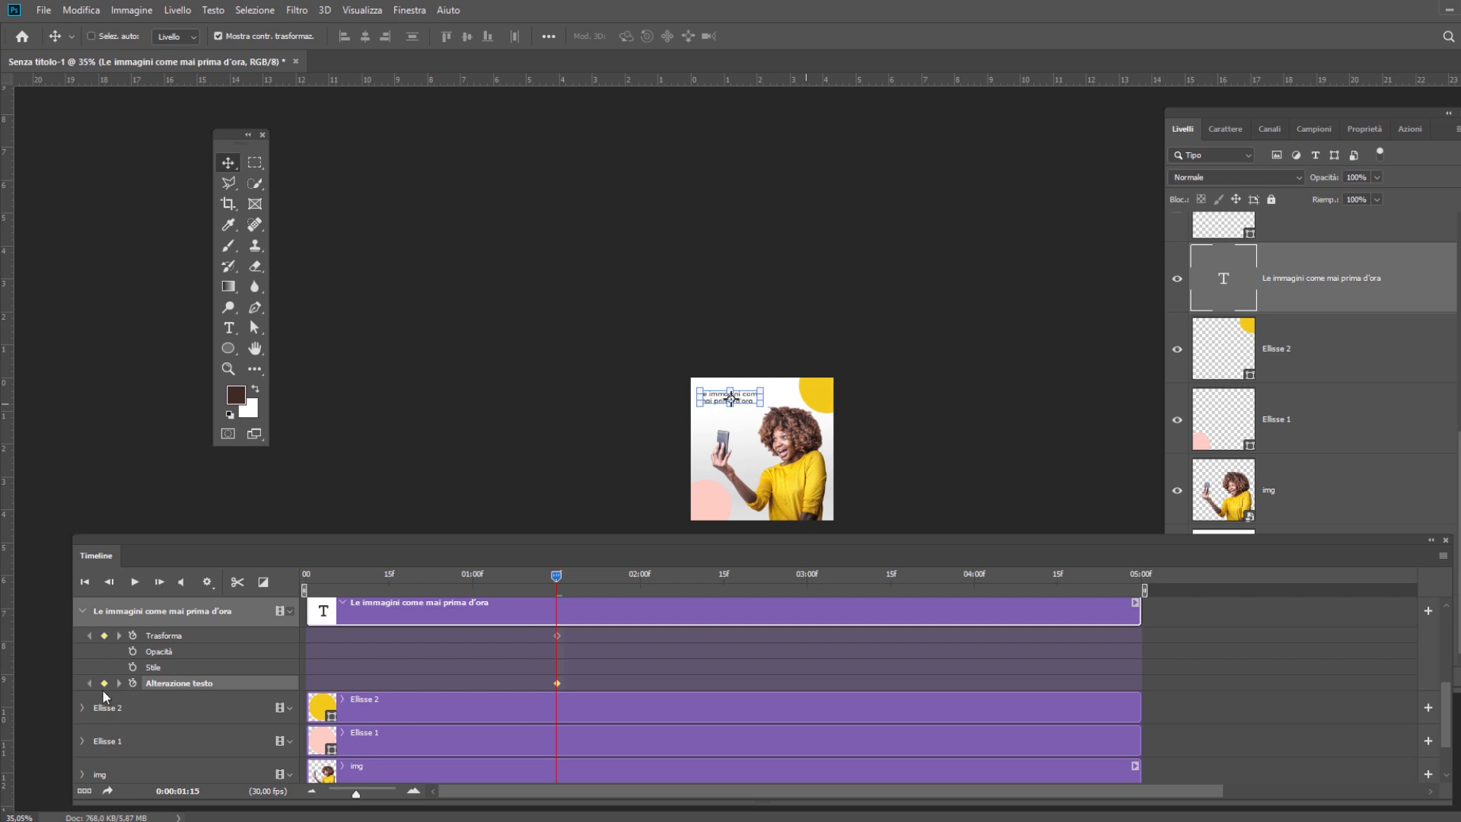
{"action": "left_click_drag", "start_coordinate": [583, 572], "coordinate": [640, 578]}
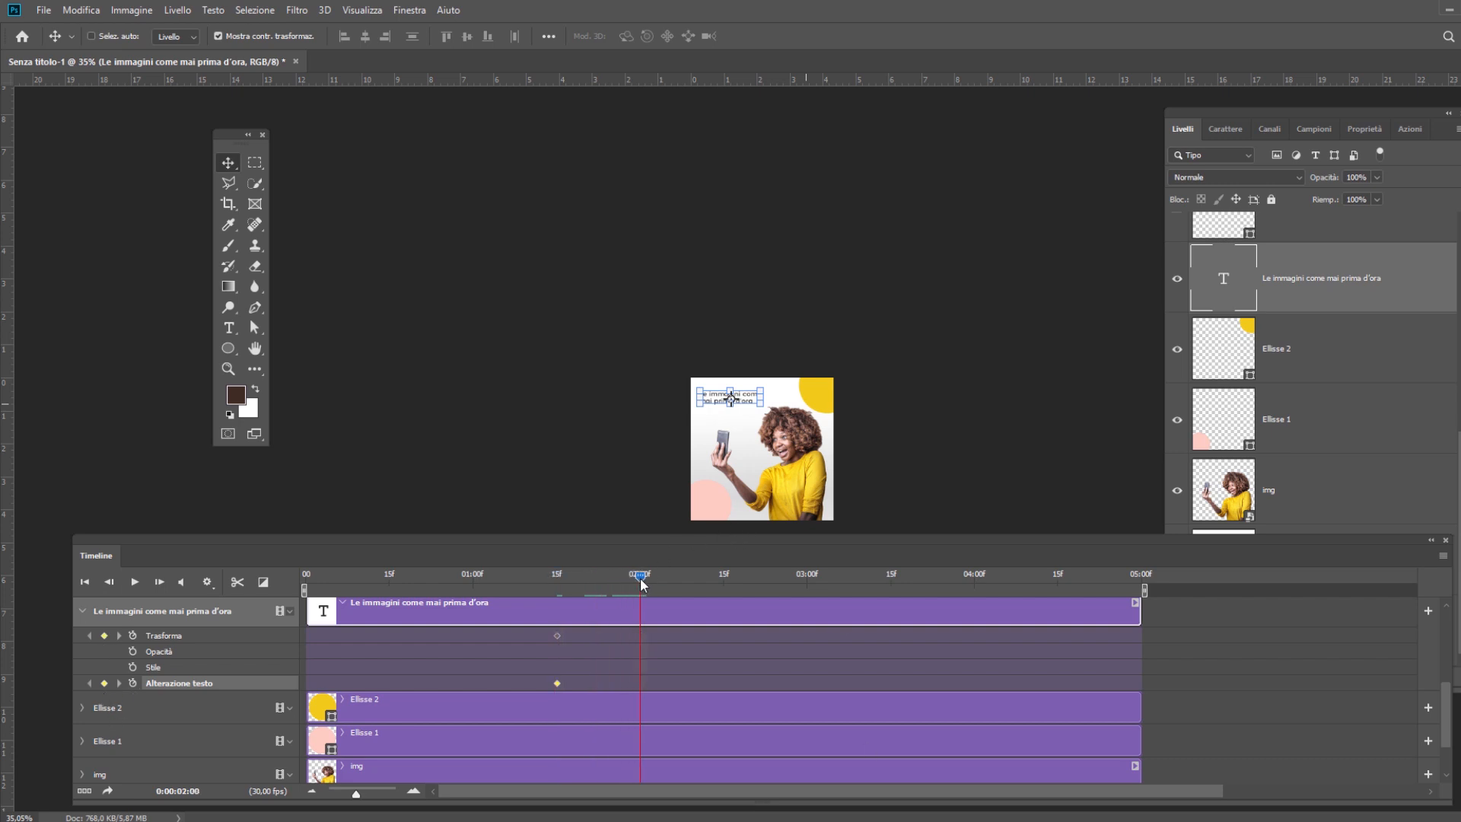
{"action": "left_click", "coordinate": [105, 635]}
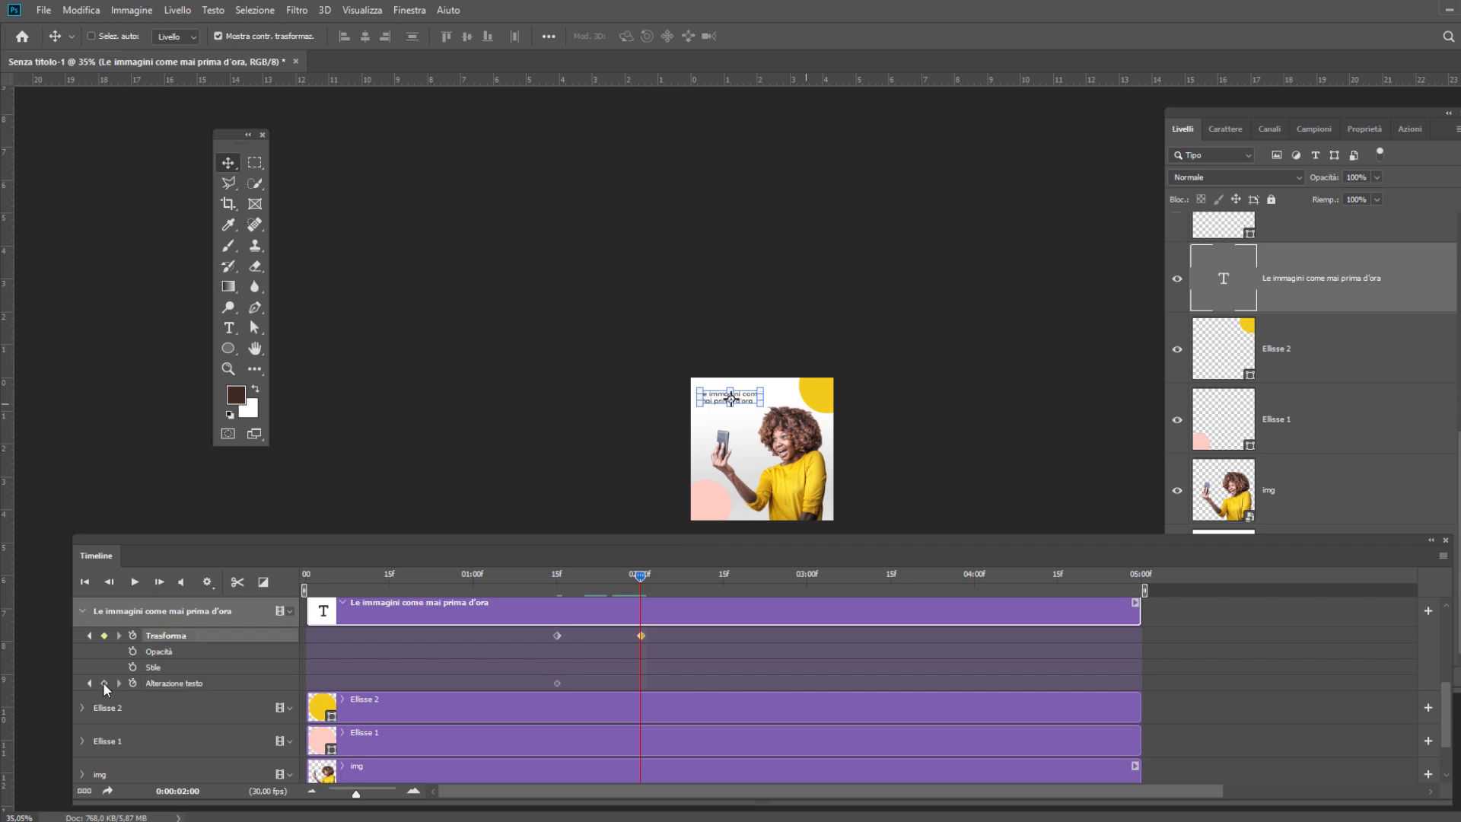
{"action": "left_click", "coordinate": [104, 682]}
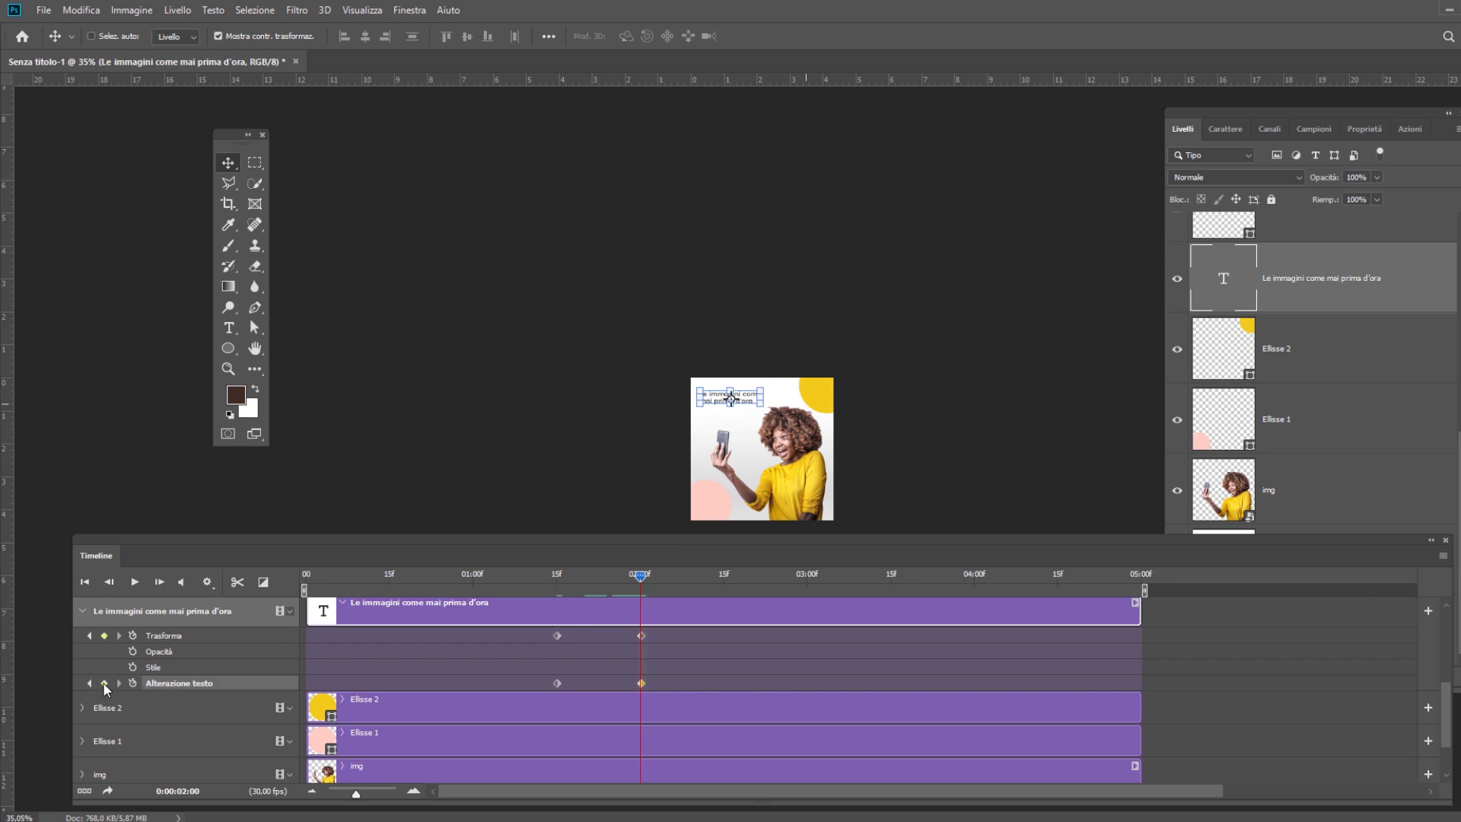
At the 0:01:15 keyframes, move the headline off the canvas's left side and enlarge it to about 343%.
{"action": "left_click", "coordinate": [89, 683]}
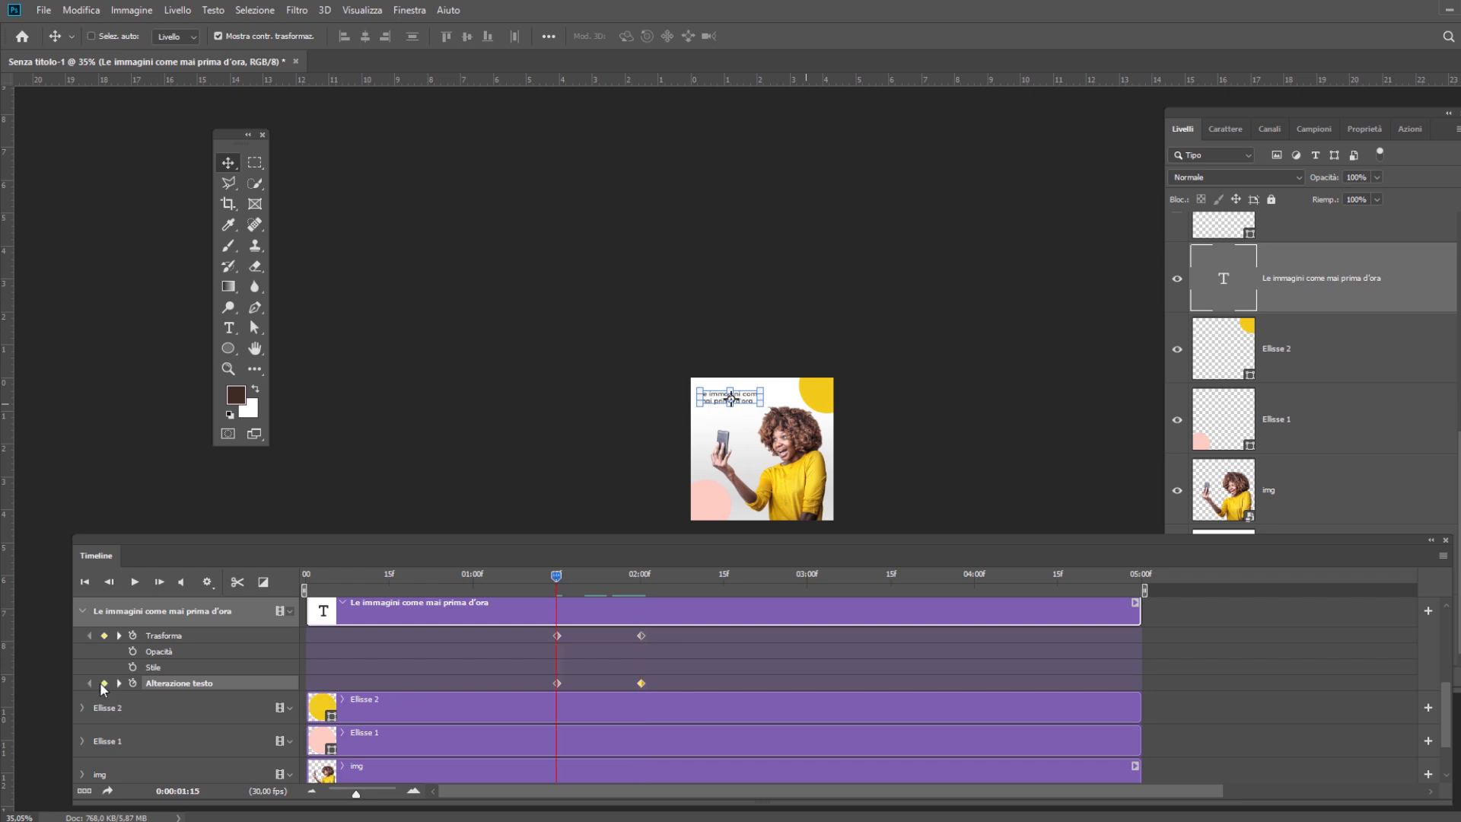
{"action": "left_click", "coordinate": [559, 683]}
{"action": "left_click", "coordinate": [557, 636]}
{"action": "left_click_drag", "start_coordinate": [750, 404], "coordinate": [657, 385]}
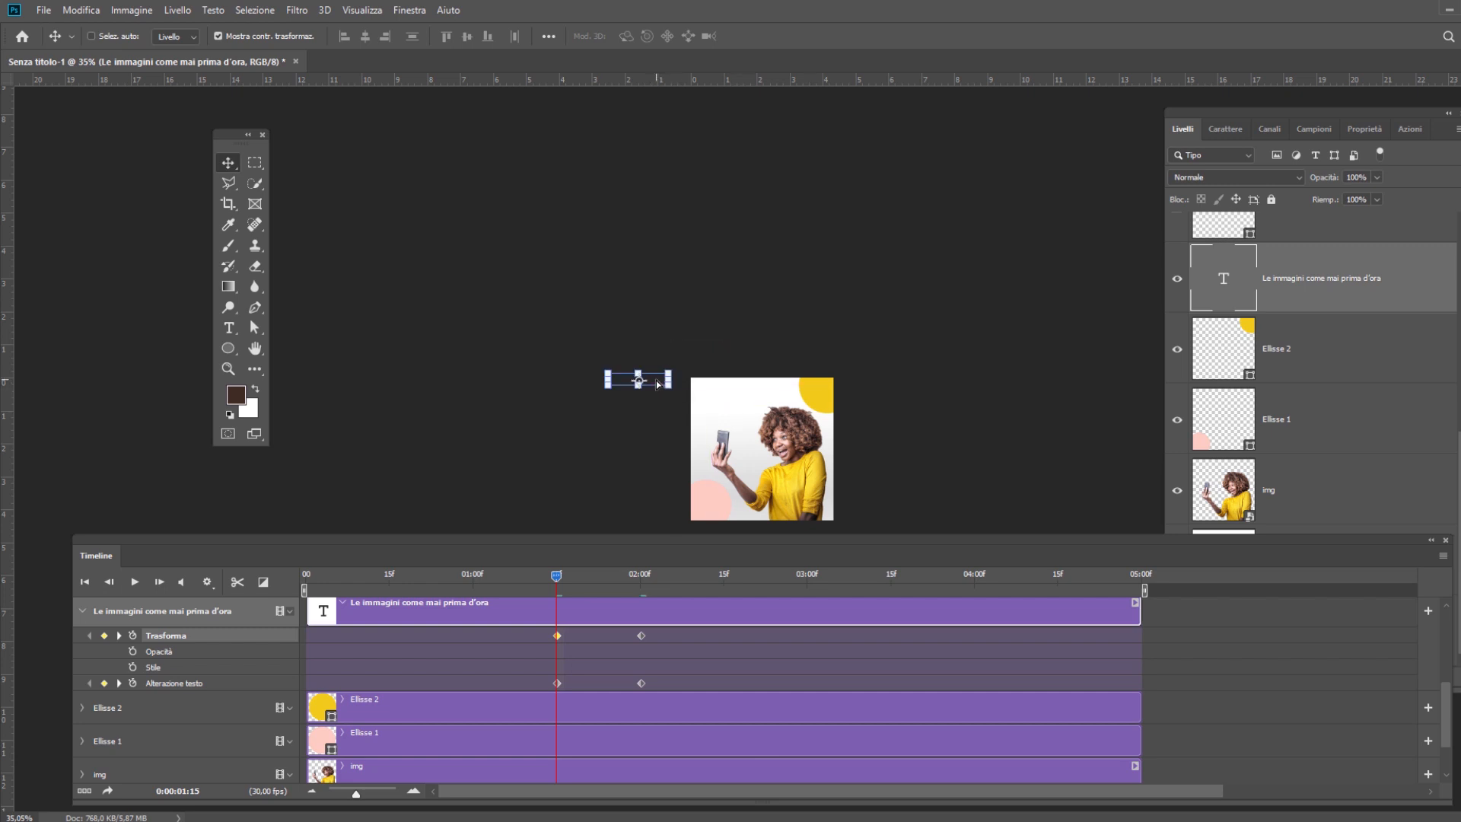
{"action": "left_click", "coordinate": [558, 683]}
{"action": "key", "text": "ctrl+t"}
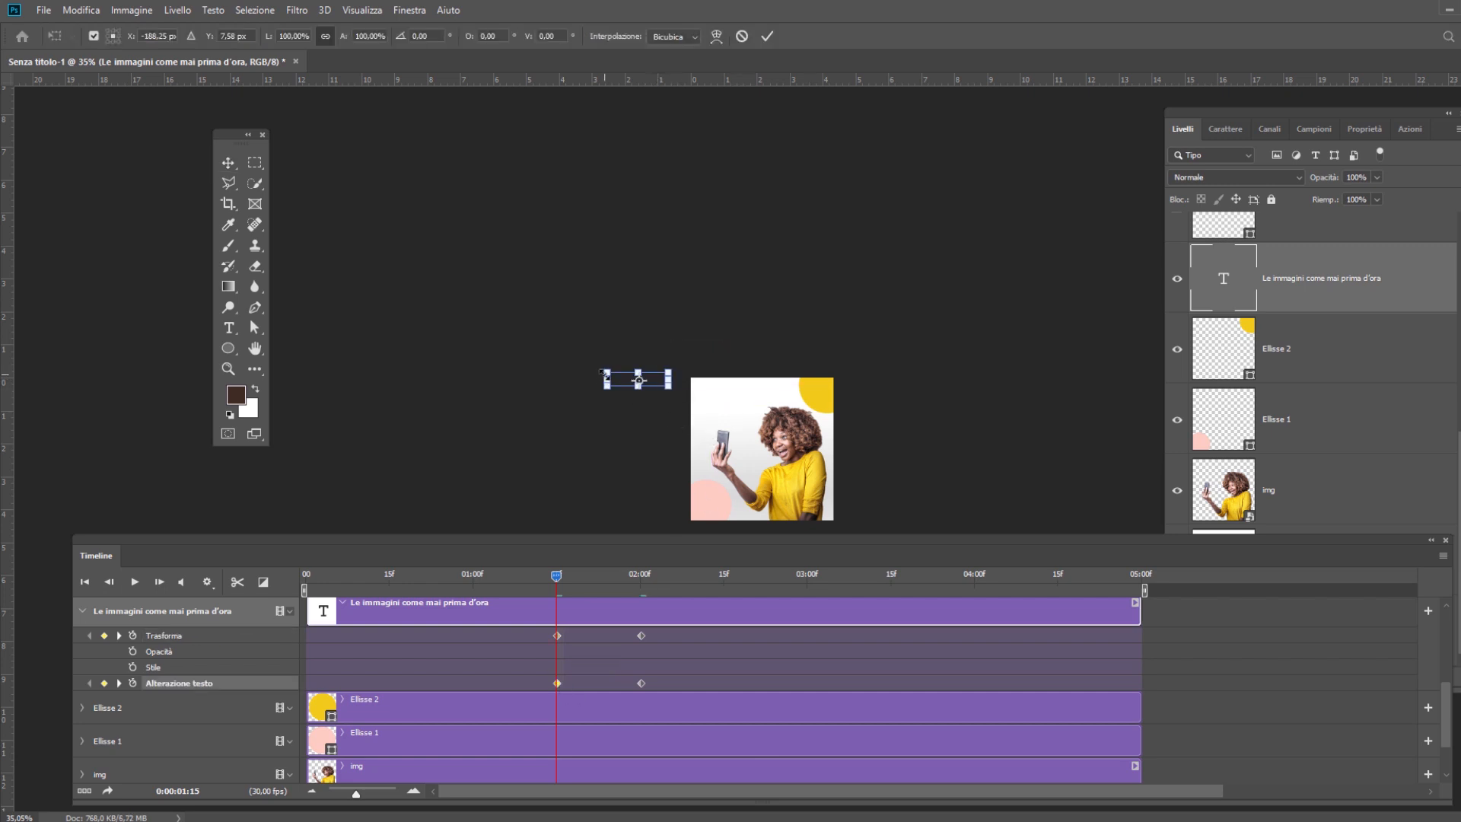
{"action": "left_click_drag", "start_coordinate": [606, 373], "coordinate": [452, 332]}
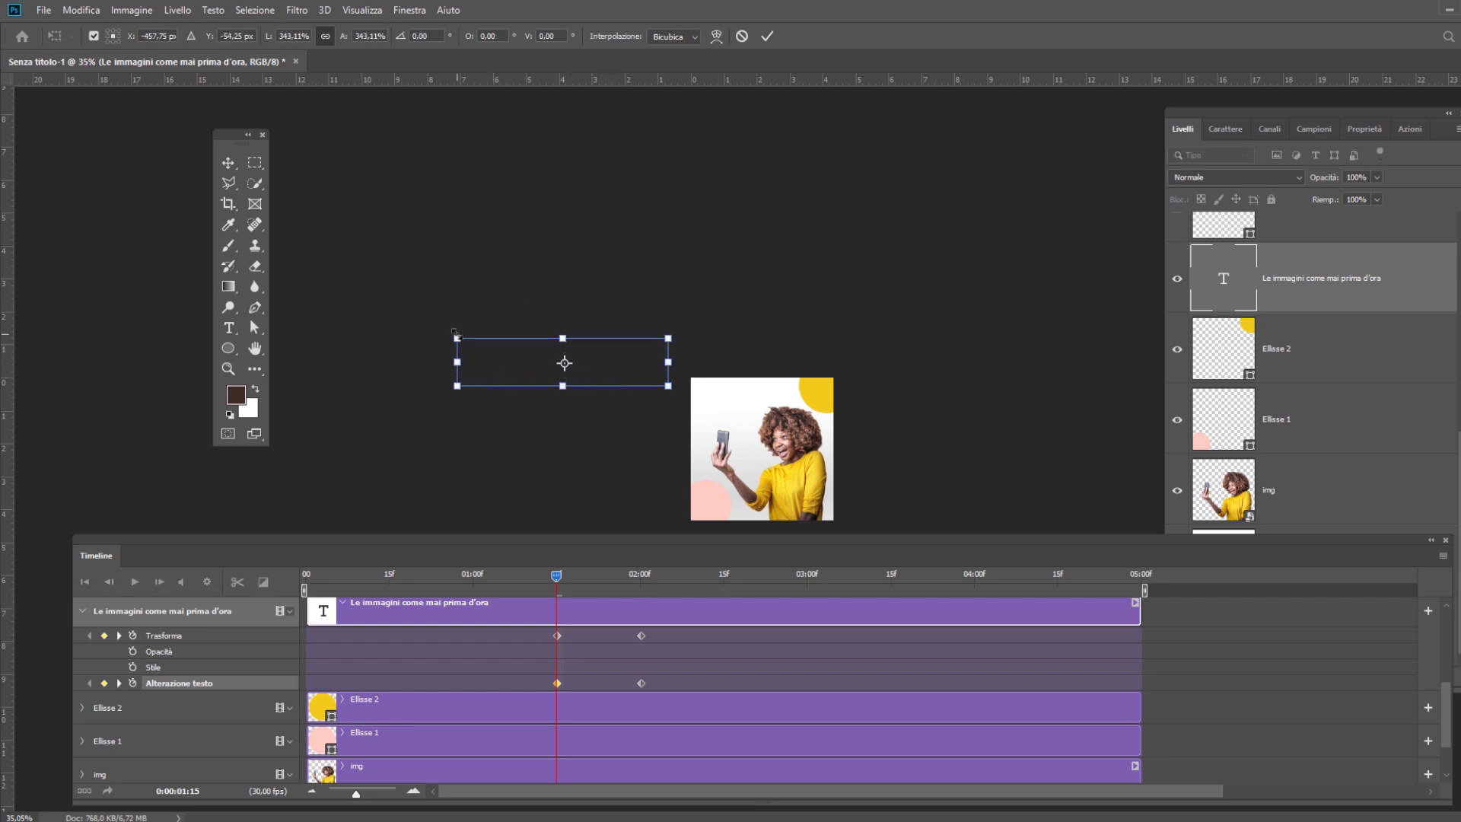
{"action": "left_click", "coordinate": [769, 38]}
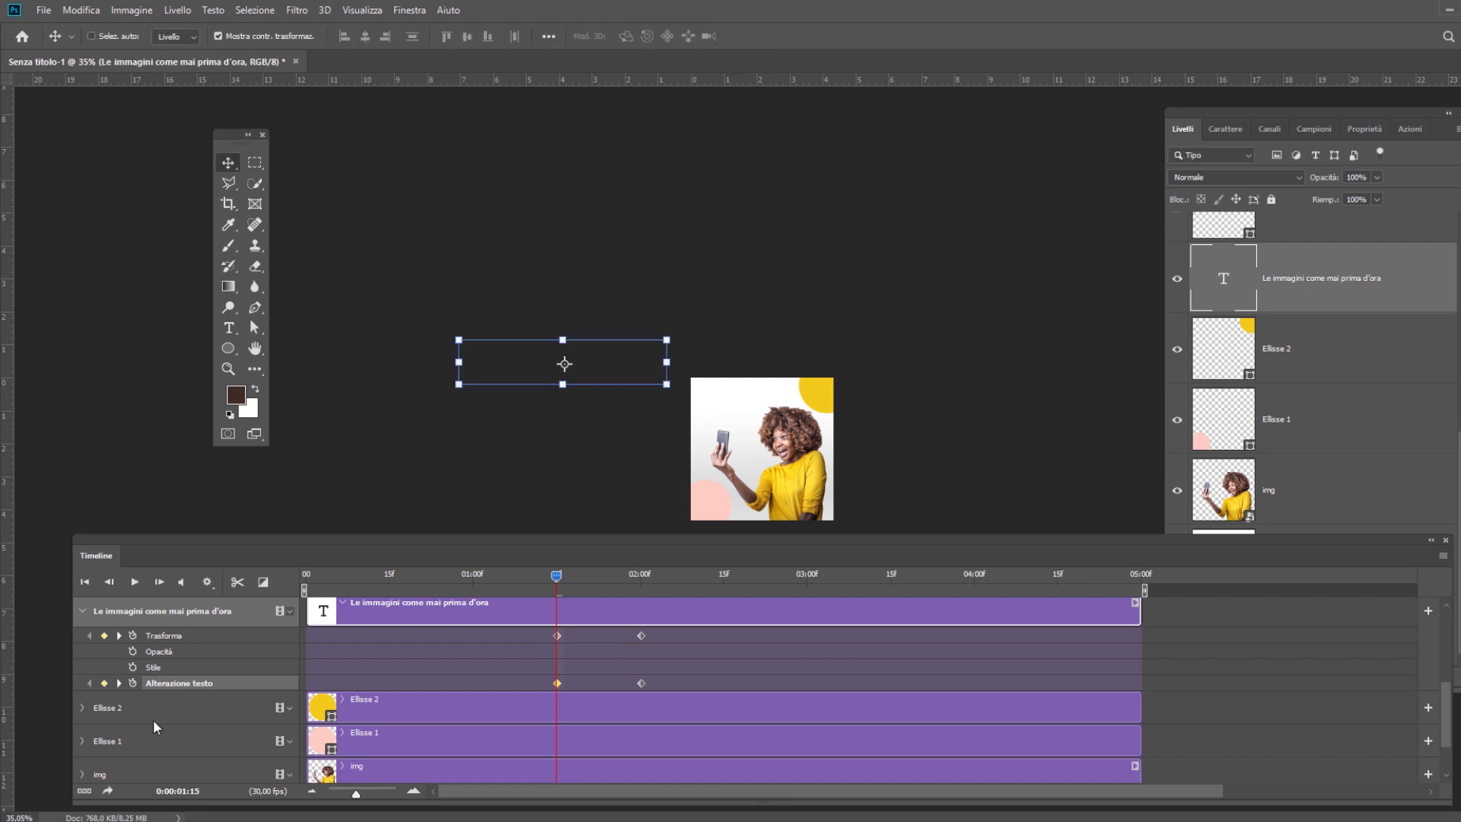
Check the headline's end keyframes at 0:02:00 and collapse its track.
{"action": "left_click", "coordinate": [119, 683]}
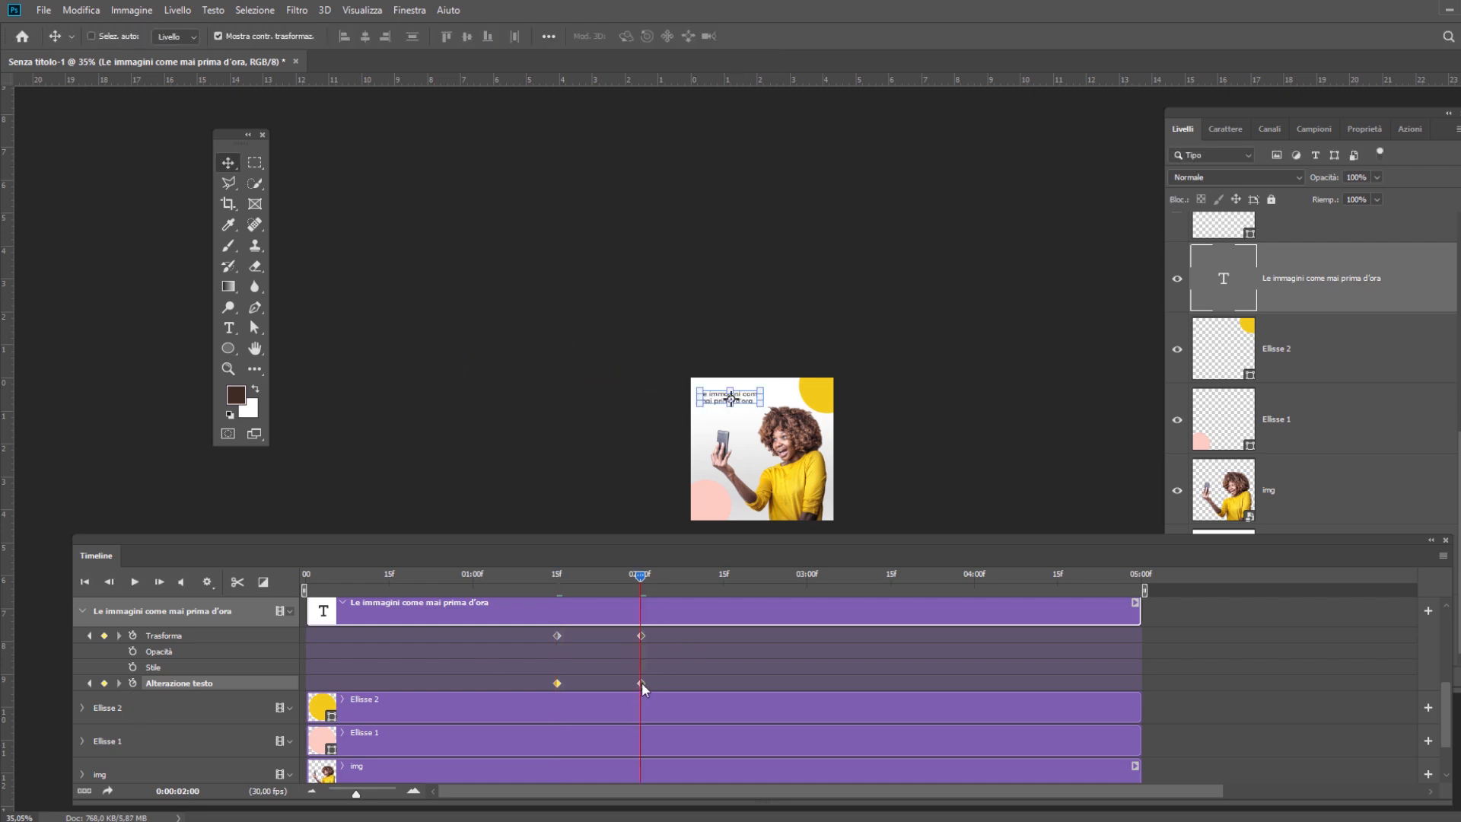
{"action": "left_click", "coordinate": [642, 635]}
{"action": "mouse_move", "coordinate": [640, 576]}
{"action": "left_mouse_down"}
{"action": "mouse_move", "coordinate": [538, 576]}
{"action": "mouse_move", "coordinate": [646, 576]}
{"action": "left_mouse_up"}
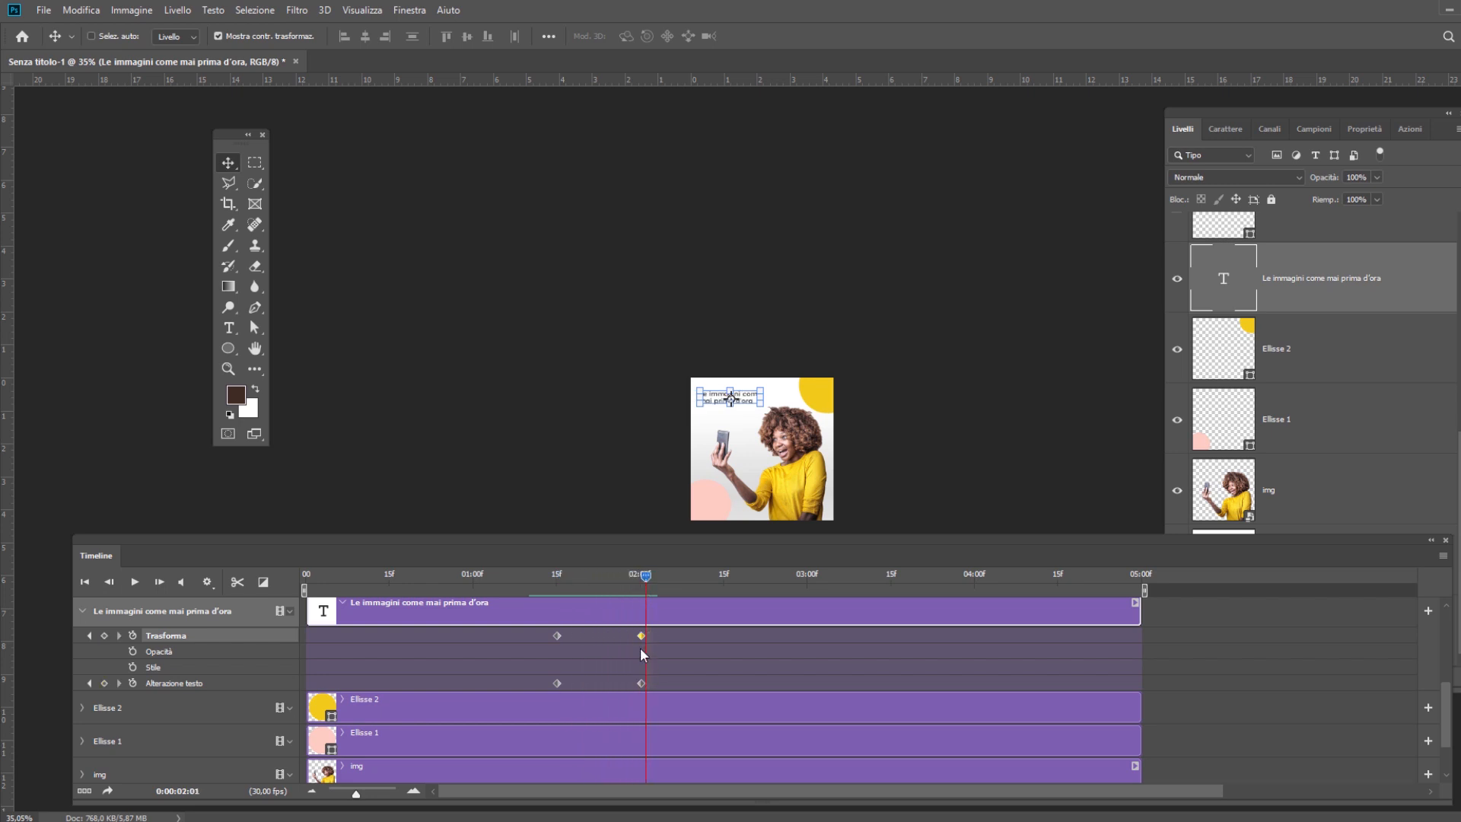
{"action": "left_click", "coordinate": [90, 682]}
{"action": "left_click", "coordinate": [342, 602]}
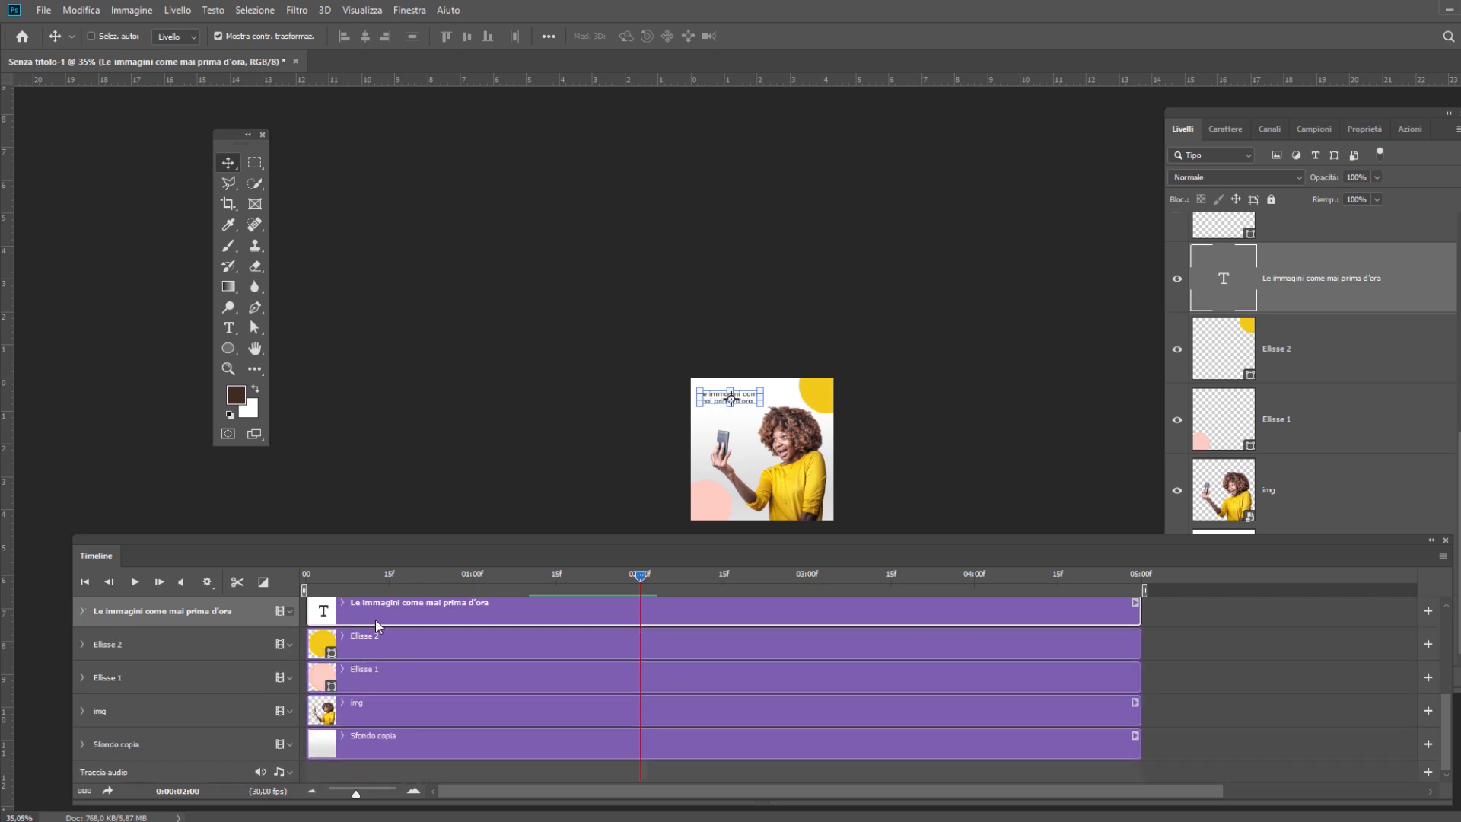
Select the yellow line layer Rettangolo 1 and expand its properties together with the headline's keyframe track.
{"action": "scroll", "coordinate": [376, 619], "scroll_direction": "up", "scroll_amount": 3}
{"action": "left_click", "coordinate": [362, 677]}
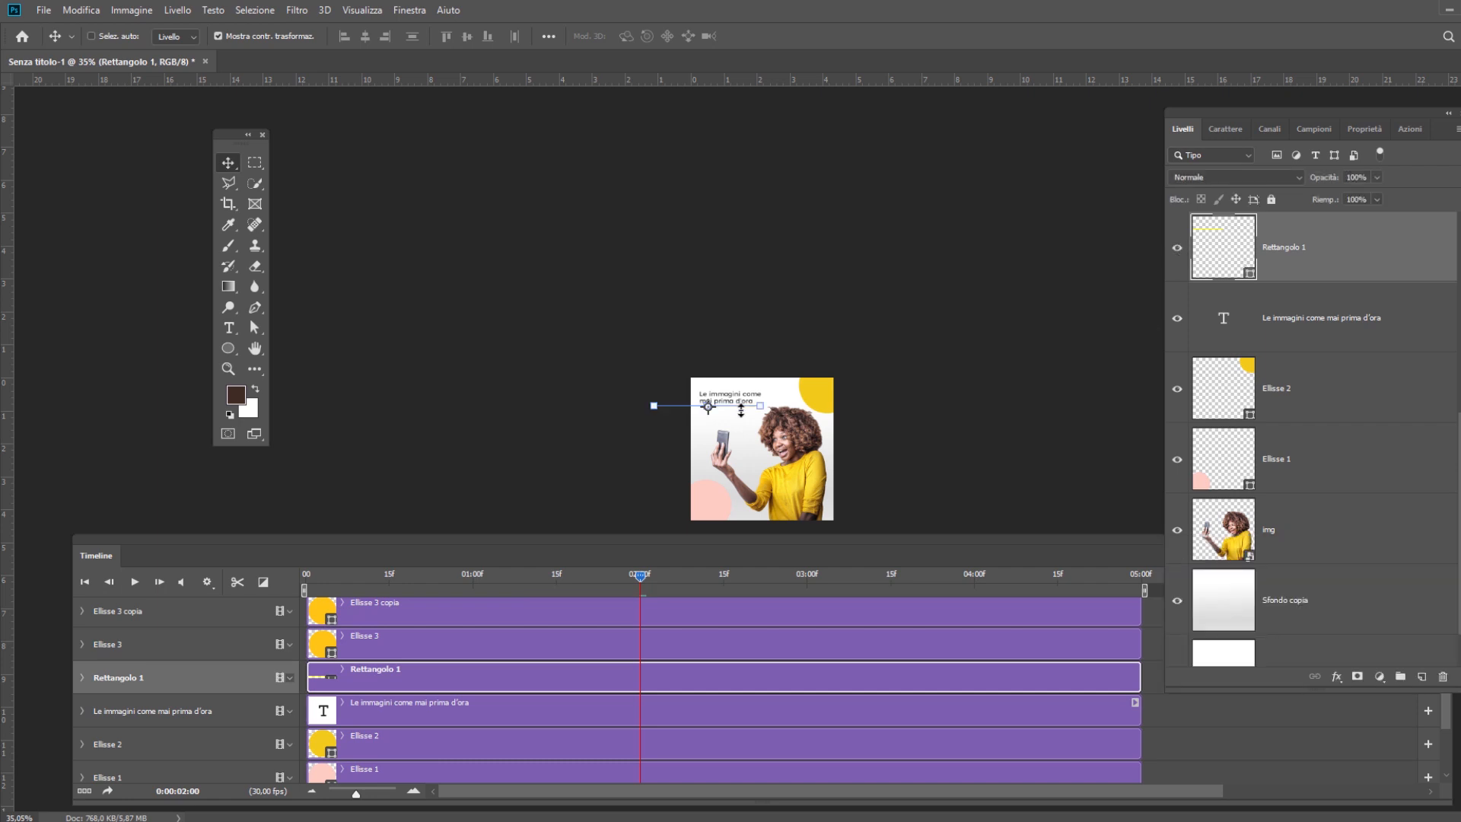
{"action": "left_click", "coordinate": [342, 669]}
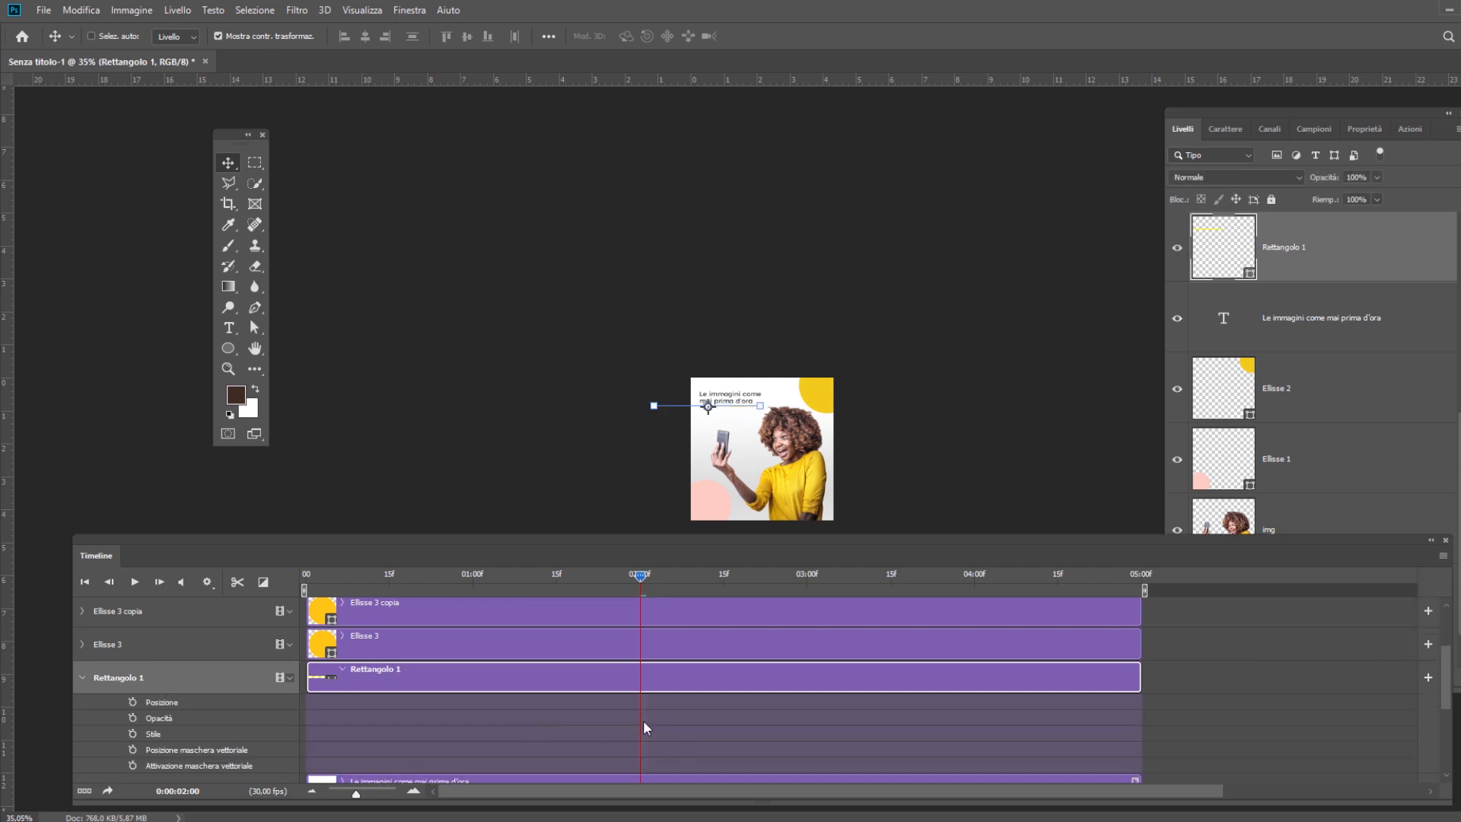
{"action": "scroll", "coordinate": [645, 721], "scroll_direction": "down", "scroll_amount": 2}
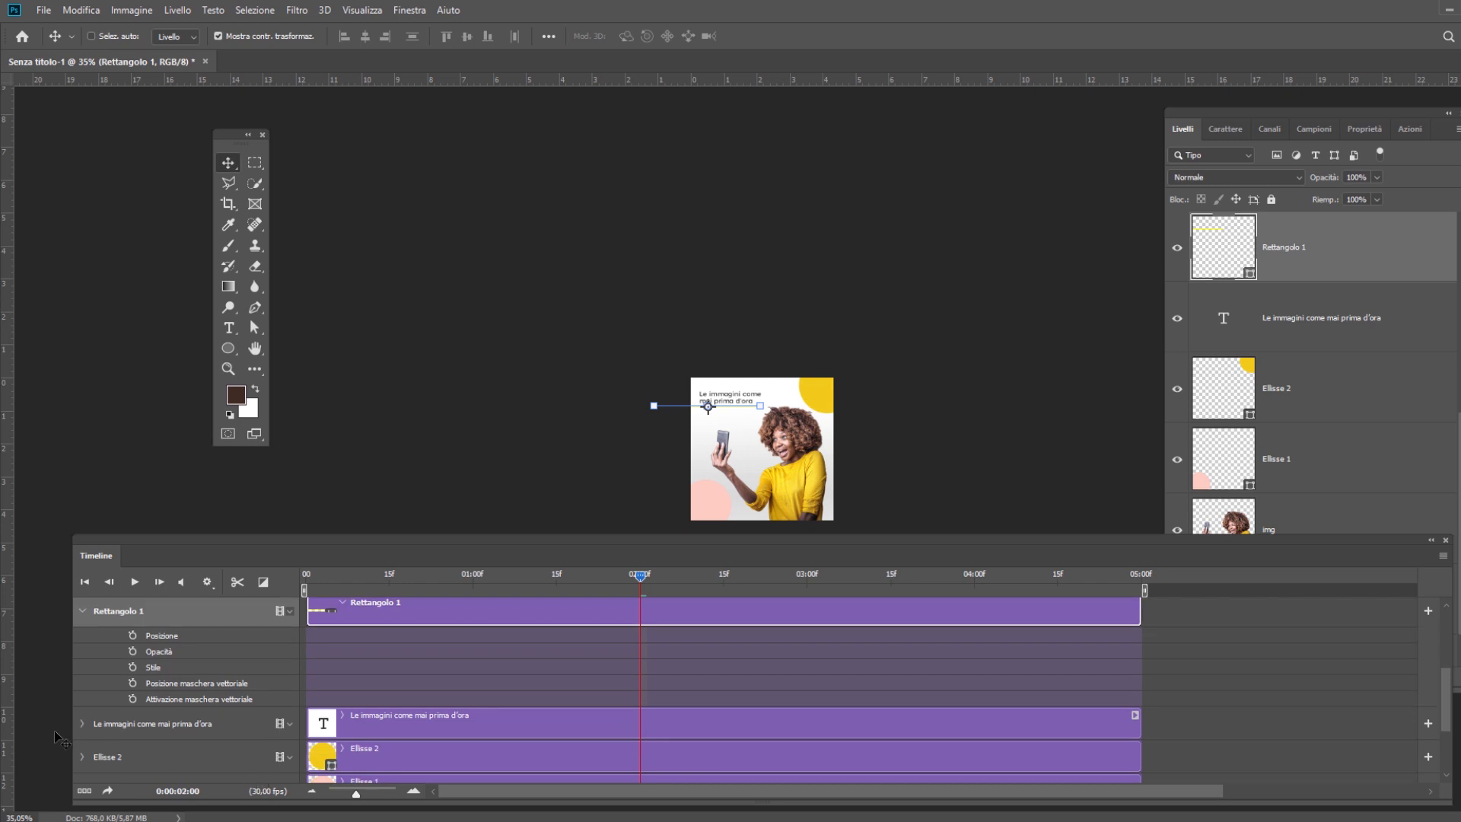
{"action": "left_click", "coordinate": [82, 724]}
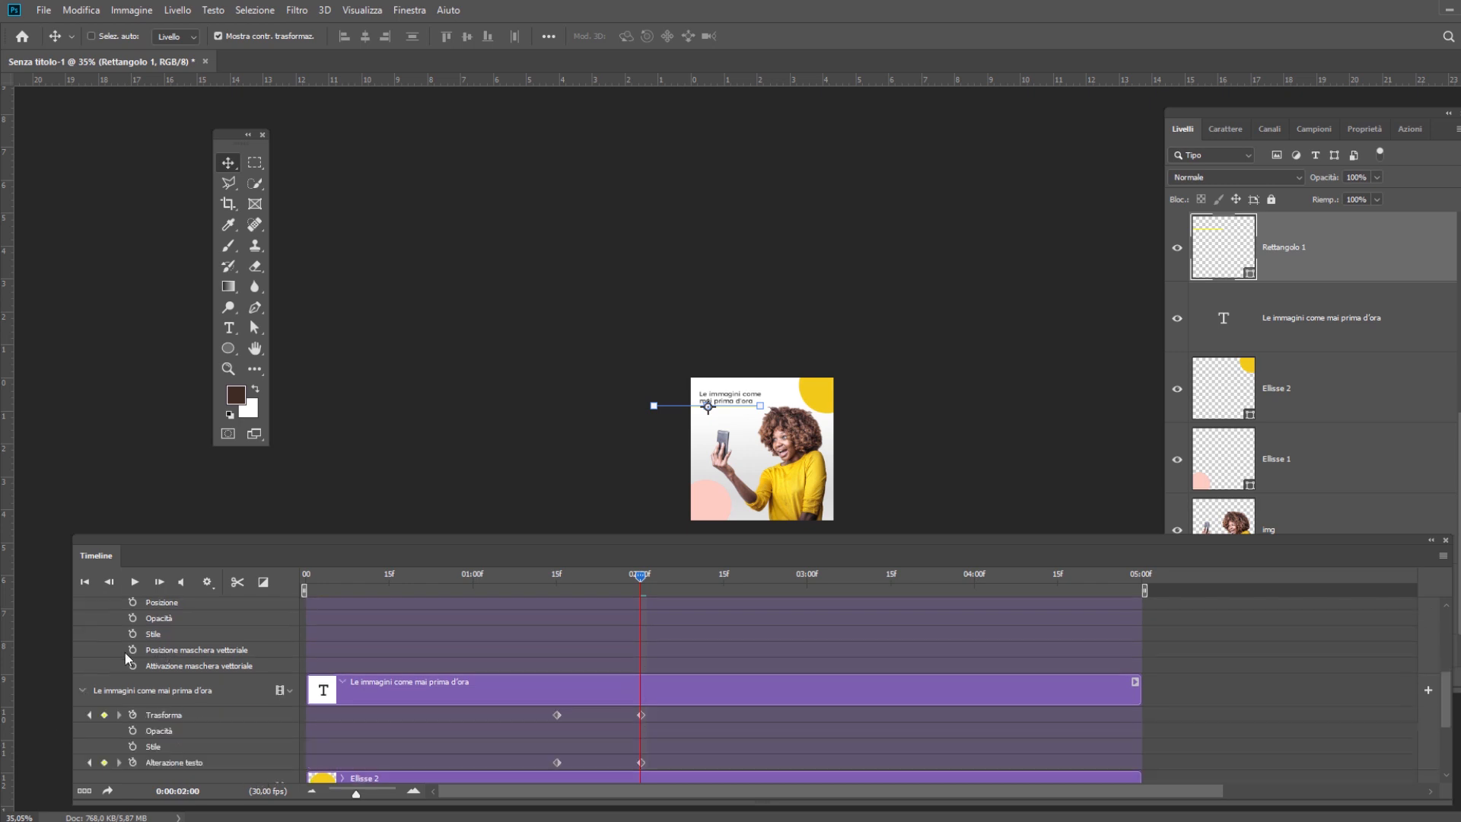
Keyframe the yellow line's vector mask position at 0:02:00 and at 0:01:15, shifting the line off the canvas's left side at 0:01:15.
{"action": "left_click", "coordinate": [132, 650]}
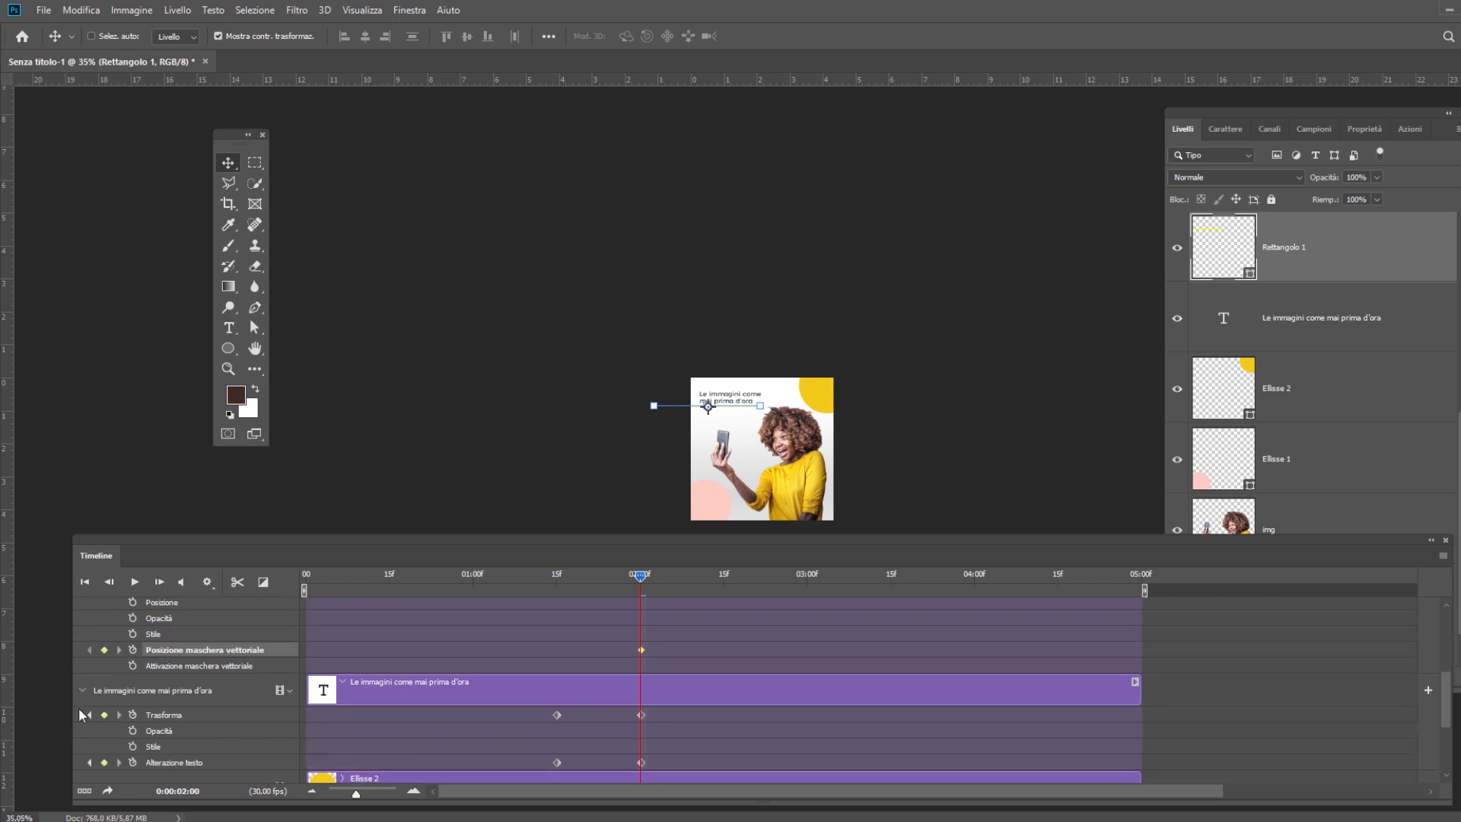
{"action": "left_click", "coordinate": [89, 714]}
{"action": "left_click", "coordinate": [105, 649]}
{"action": "left_click_drag", "start_coordinate": [734, 406], "coordinate": [654, 407]}
{"action": "left_click_drag", "start_coordinate": [574, 582], "coordinate": [641, 576]}
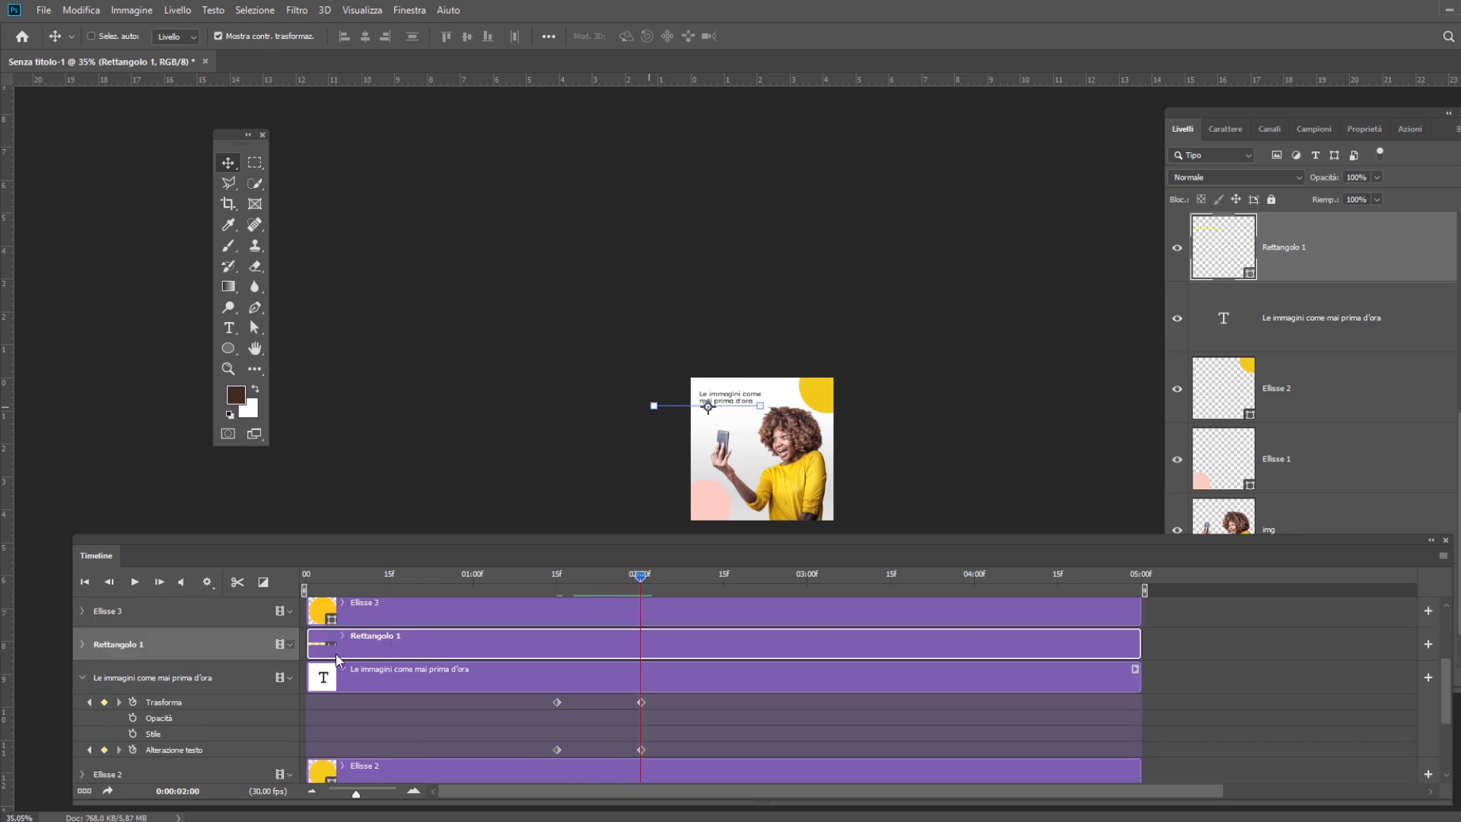
Add holding keyframes at 0:03:00 to the headline's Transform and the yellow line's vector mask position.
{"action": "left_click", "coordinate": [339, 659]}
{"action": "scroll", "coordinate": [636, 754], "scroll_direction": "up", "scroll_amount": 1}
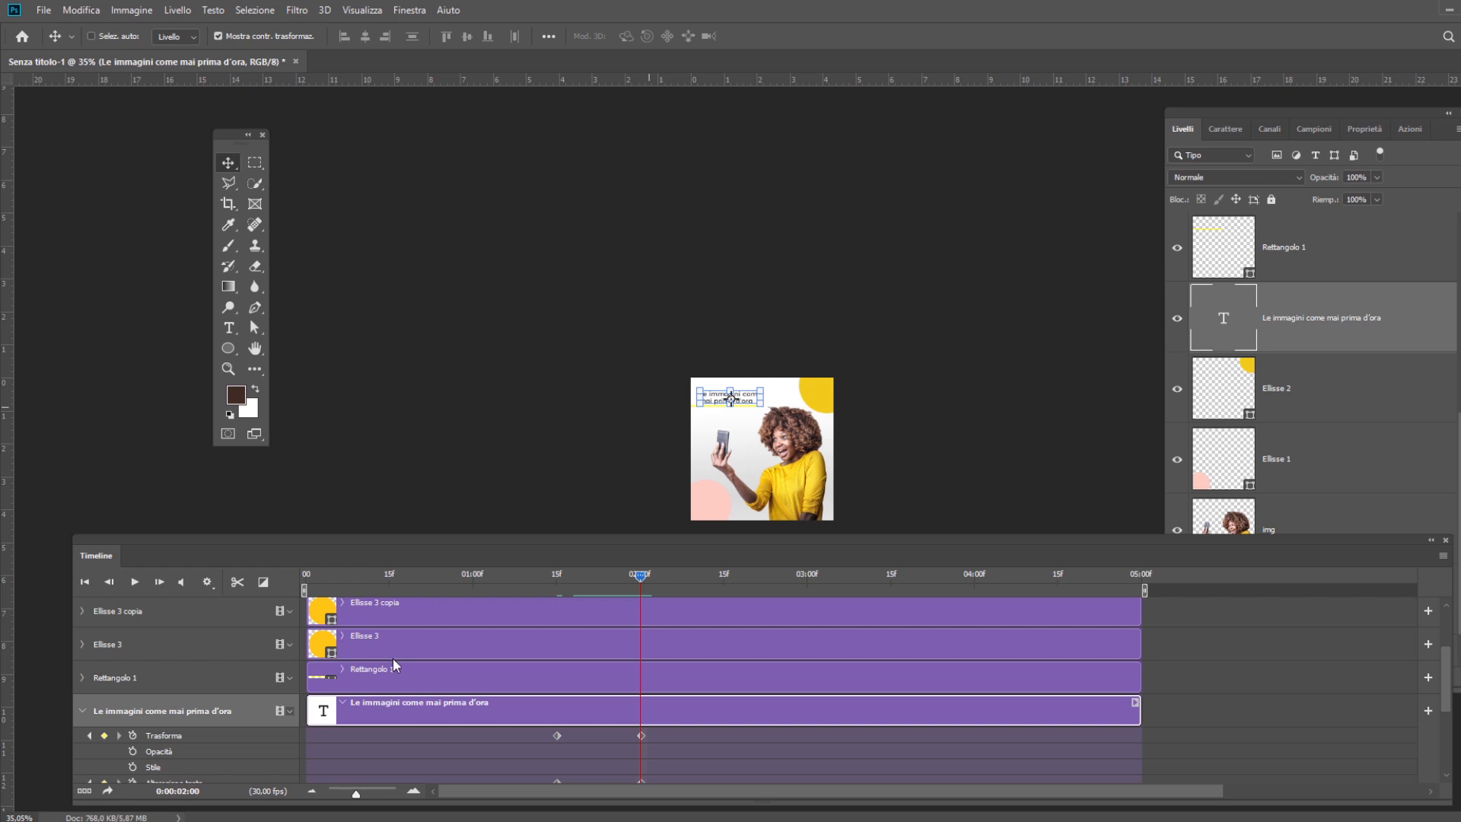
{"action": "scroll", "coordinate": [393, 657], "scroll_direction": "up", "scroll_amount": 3}
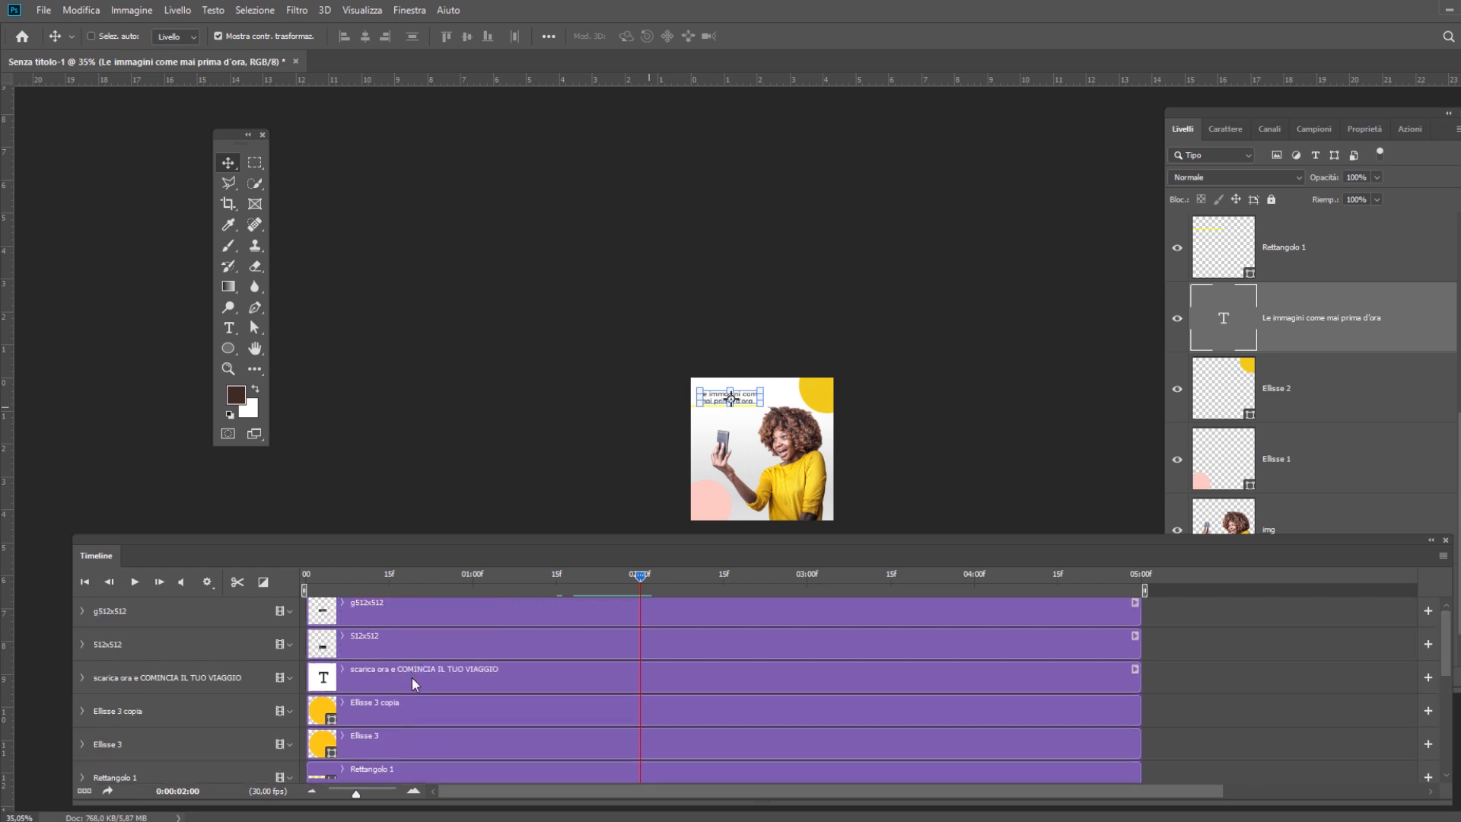
{"action": "scroll", "coordinate": [1368, 226], "scroll_direction": "up", "scroll_amount": 4}
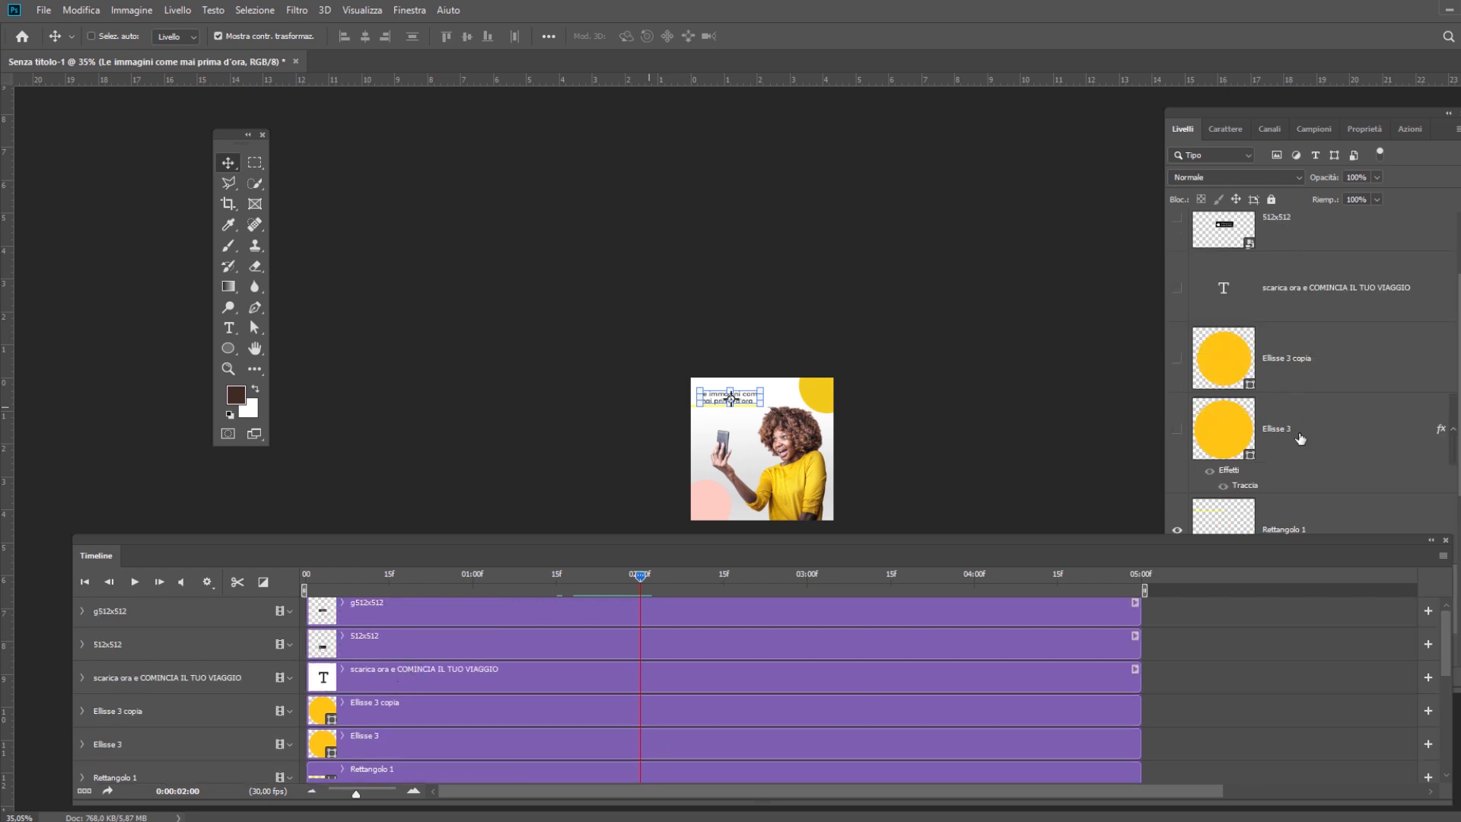
{"action": "scroll", "coordinate": [1316, 429], "scroll_direction": "down", "scroll_amount": 4}
{"action": "scroll", "coordinate": [747, 678], "scroll_direction": "down", "scroll_amount": 6}
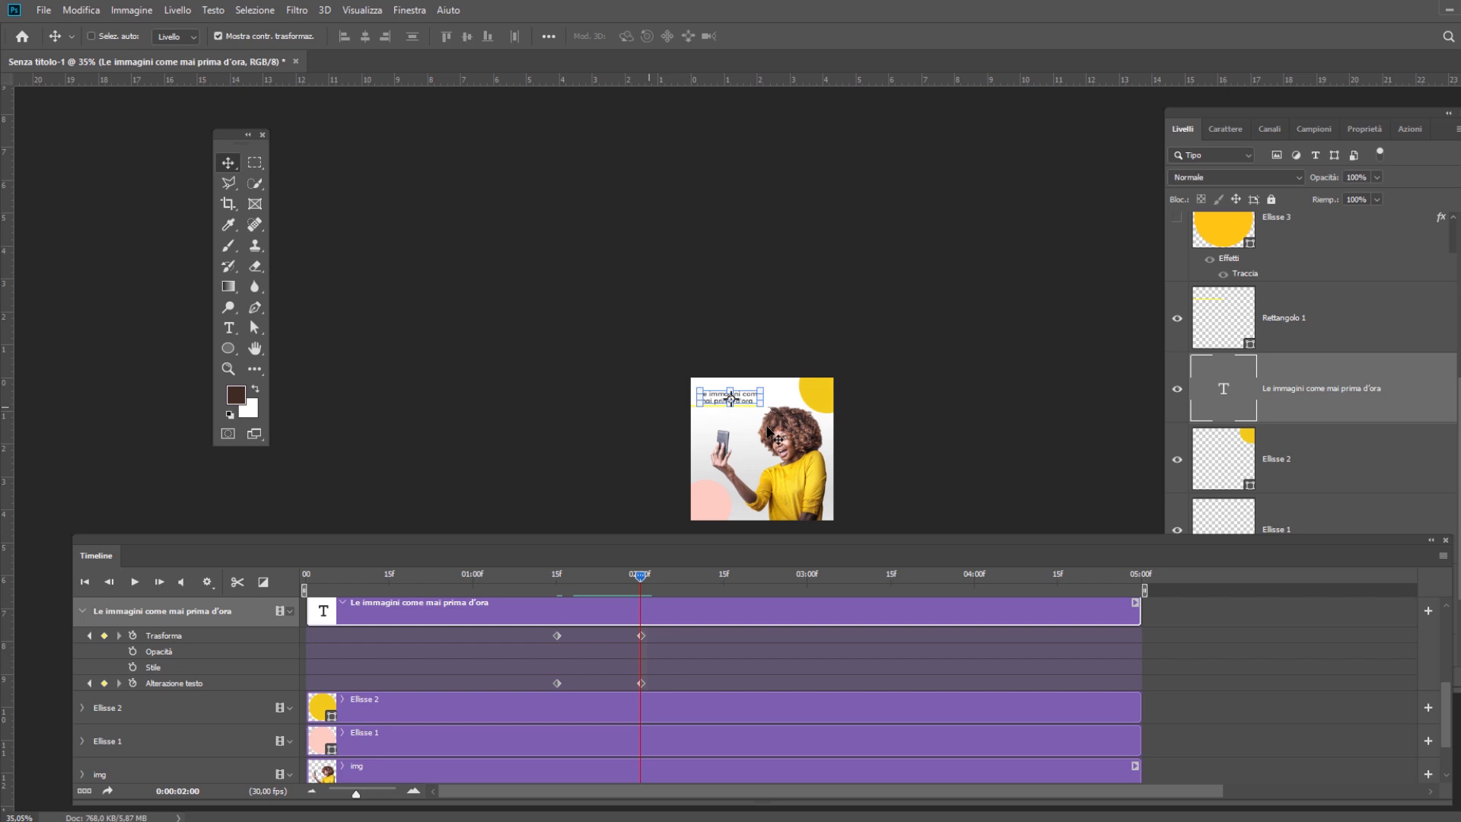
{"action": "left_click", "coordinate": [807, 577]}
{"action": "left_click", "coordinate": [104, 636]}
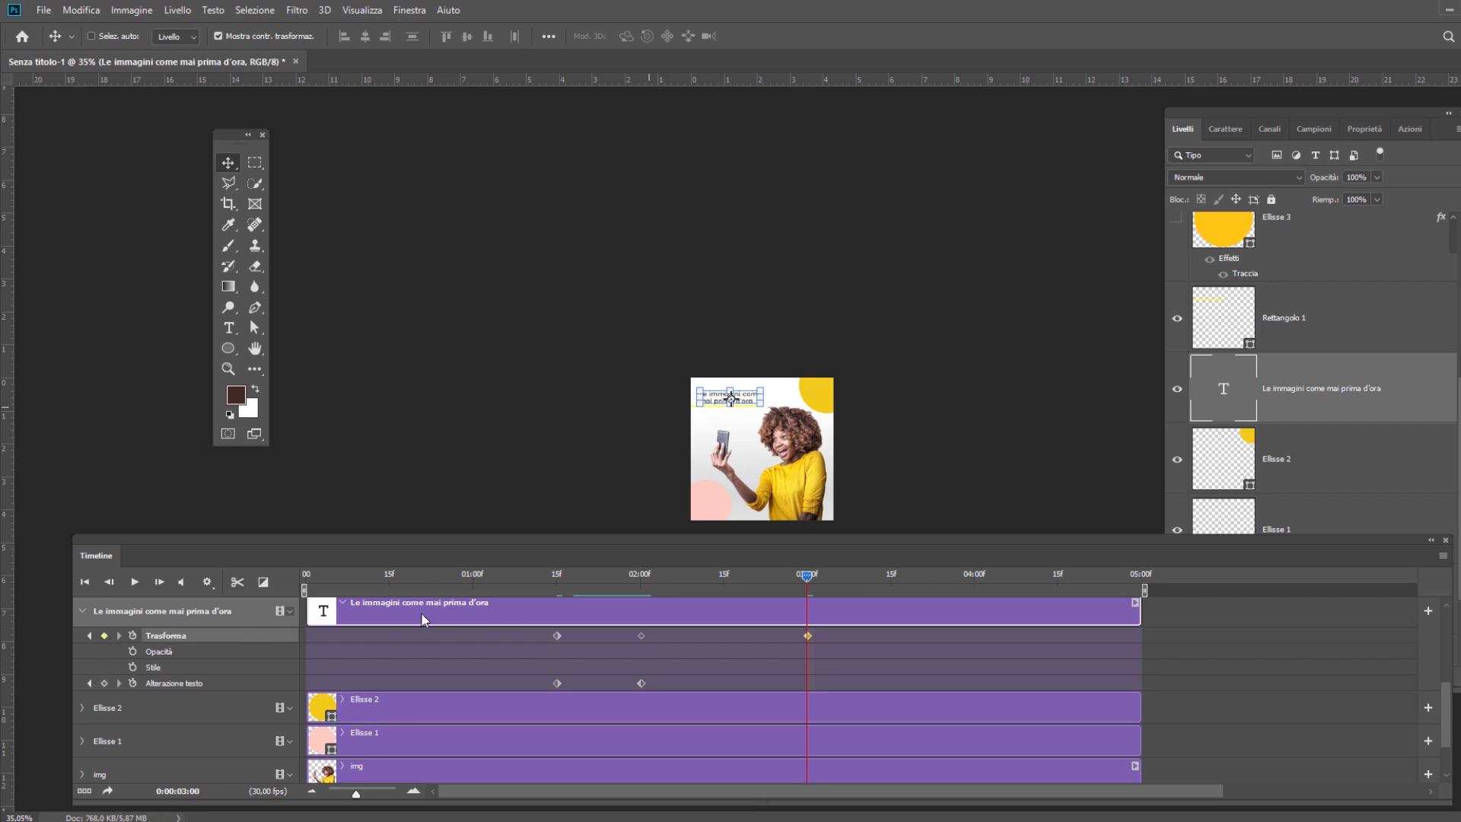
{"action": "scroll", "coordinate": [413, 616], "scroll_direction": "up", "scroll_amount": 2}
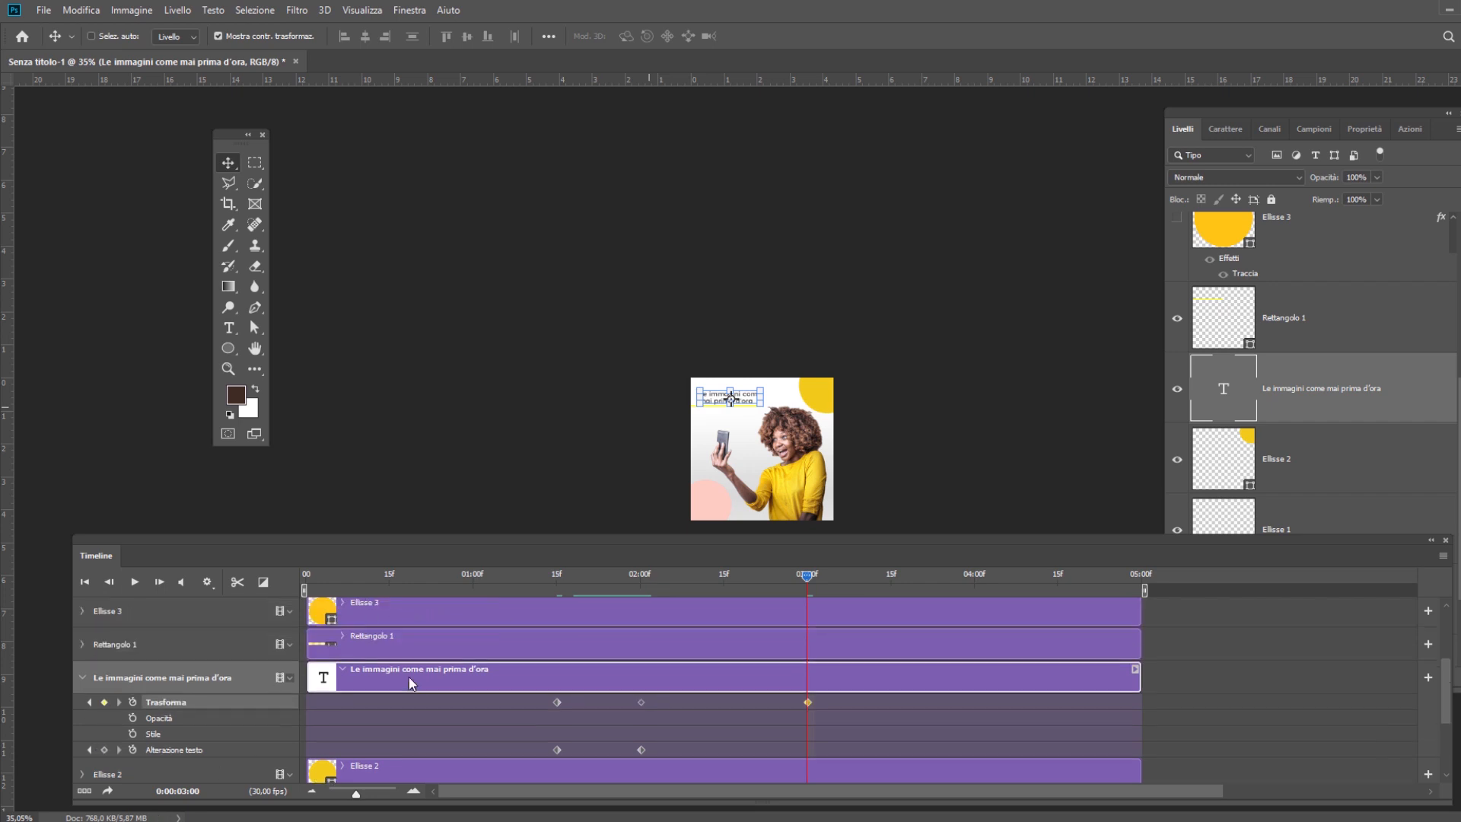
{"action": "left_click", "coordinate": [342, 635]}
{"action": "left_click", "coordinate": [106, 717]}
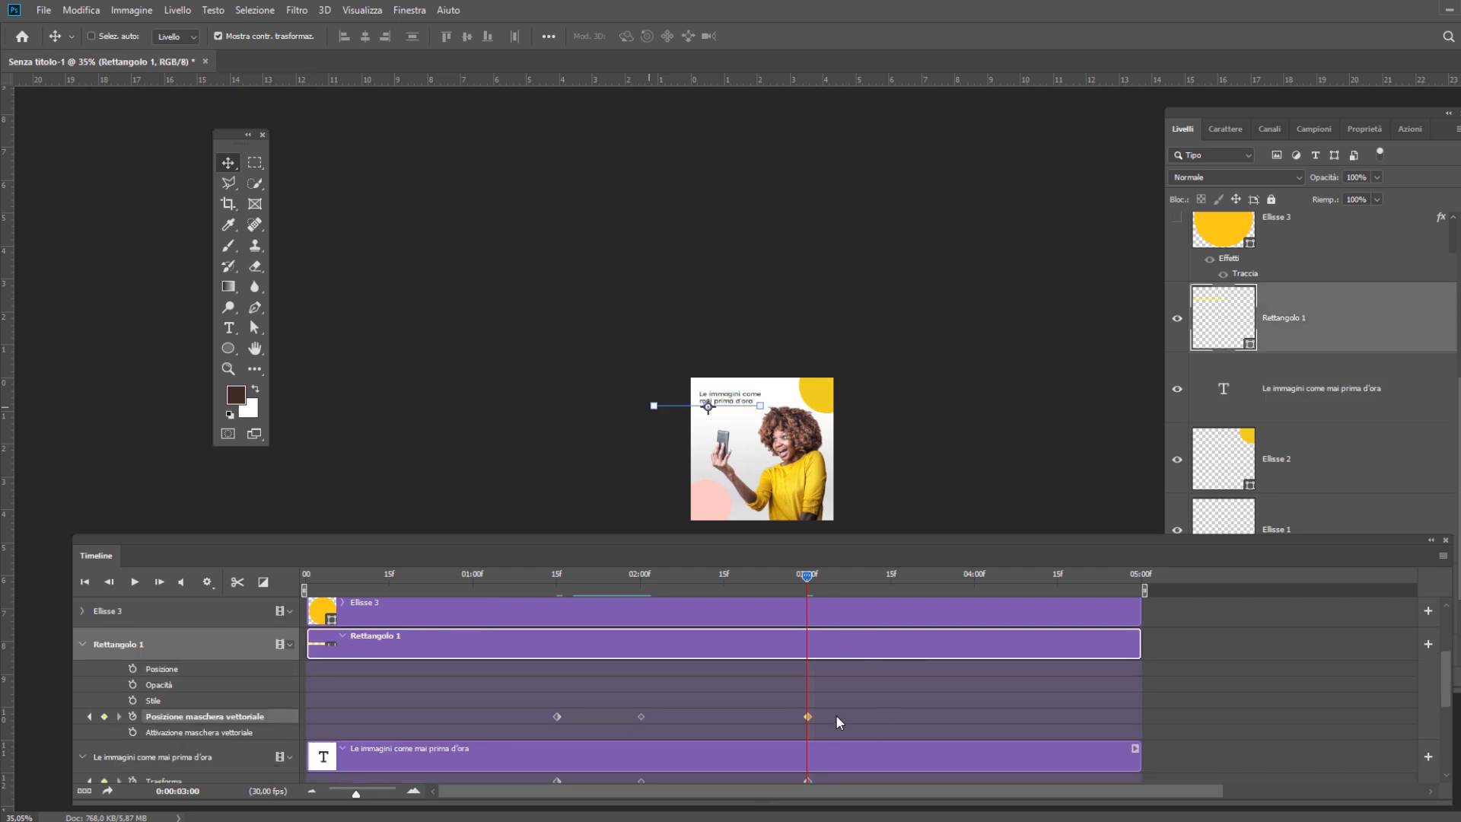
Keyframe the yellow line's vector mask position and the headline's Transform at 0:03:15, moving the headline above the canvas.
{"action": "scroll", "coordinate": [837, 706], "scroll_direction": "down", "scroll_amount": 2}
{"action": "left_click", "coordinate": [891, 578]}
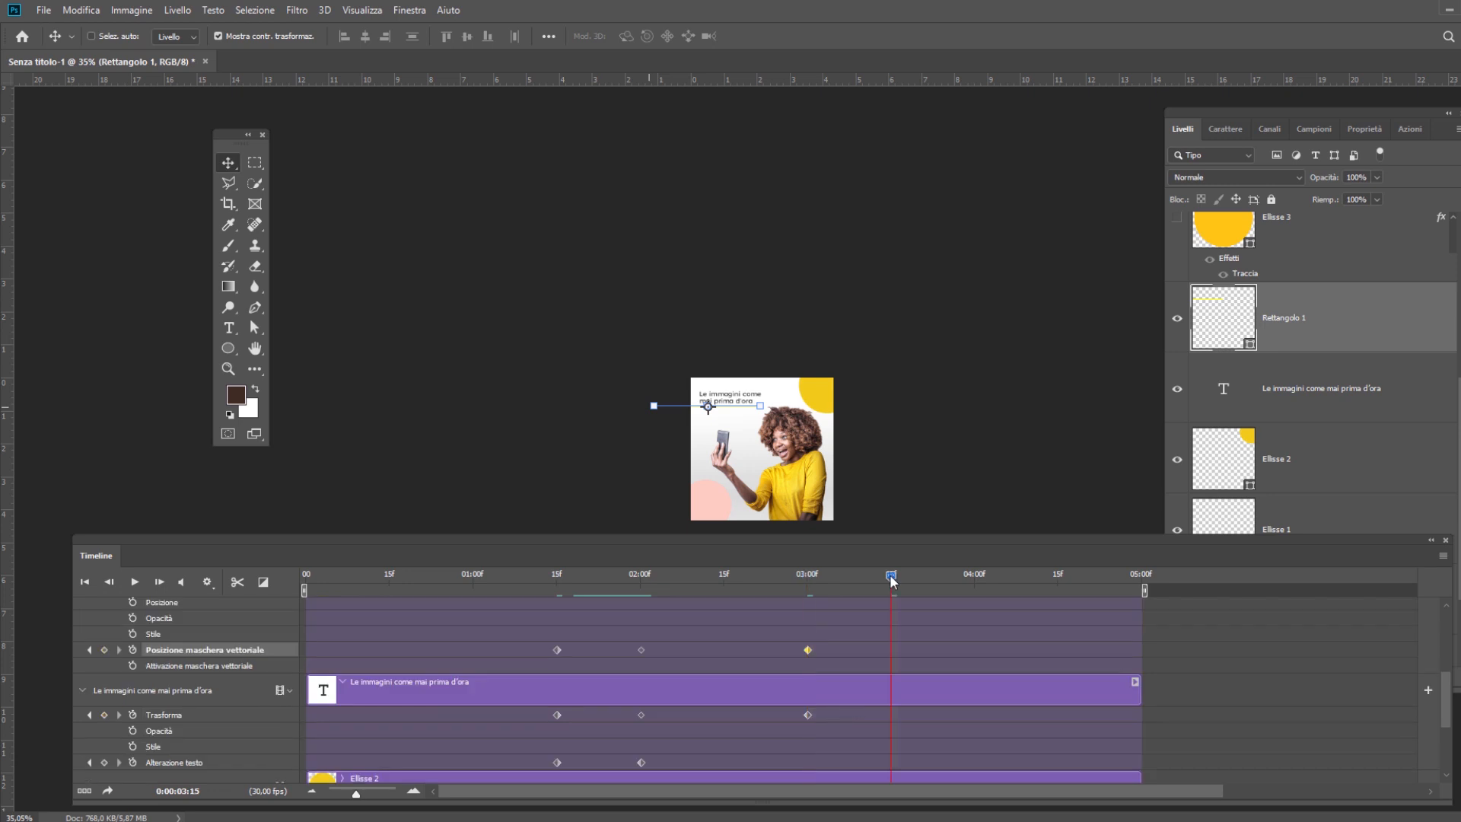
{"action": "left_click", "coordinate": [104, 650]}
{"action": "left_click", "coordinate": [104, 715]}
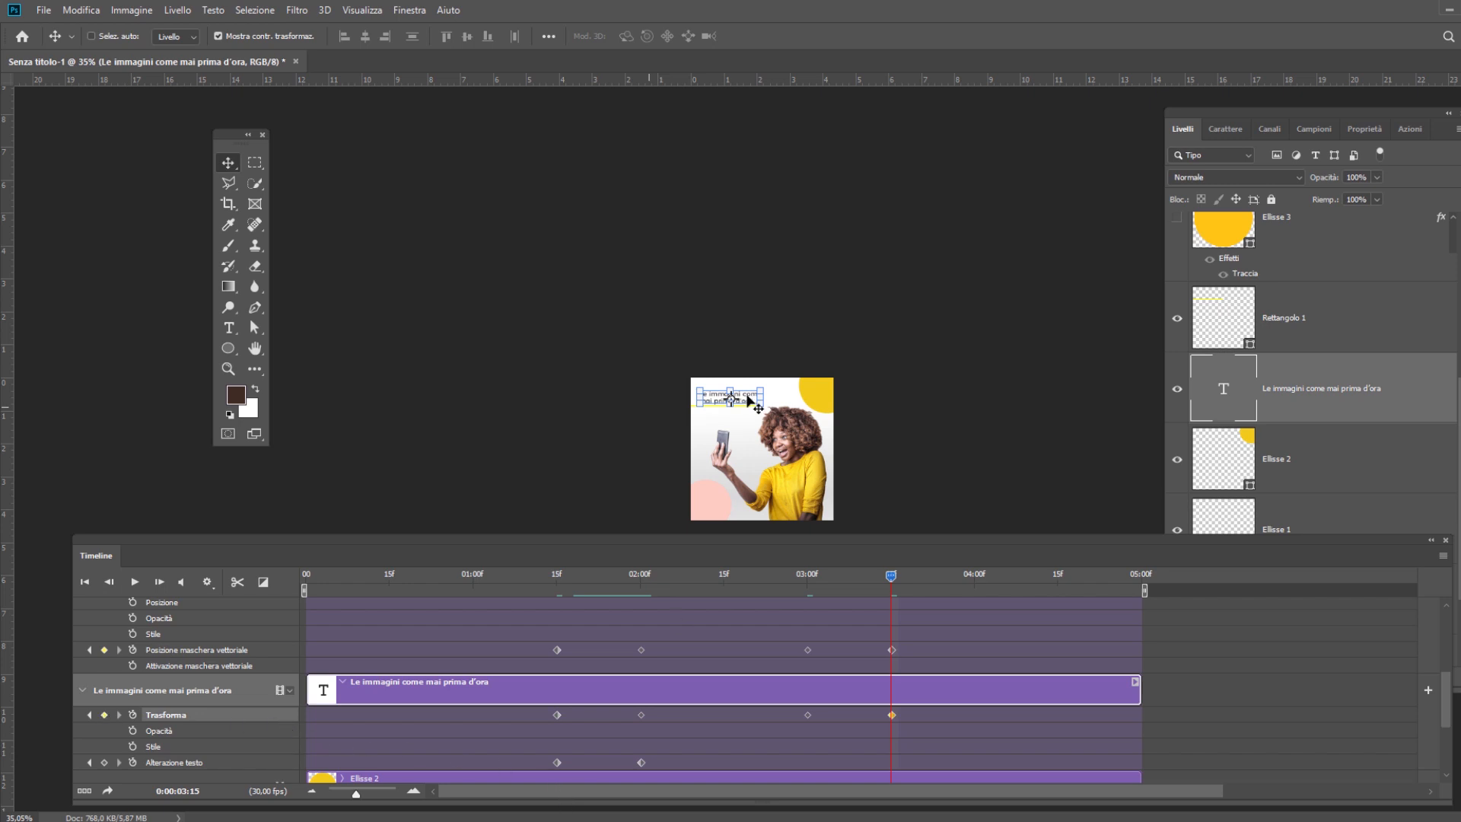
{"action": "left_click_drag", "start_coordinate": [747, 399], "coordinate": [786, 352]}
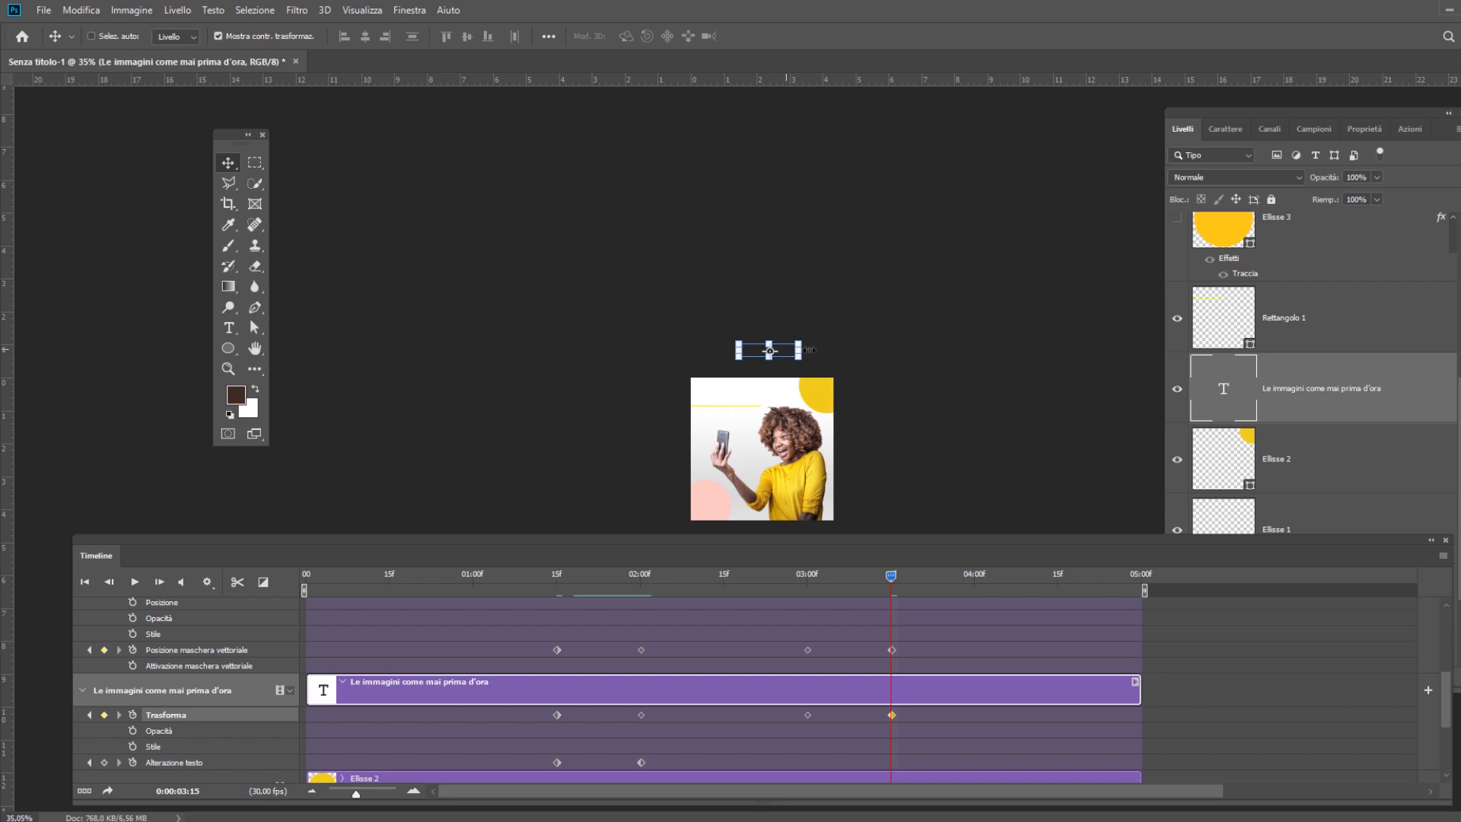
At 0:03:15, move the yellow line Rettangolo 1 horizontally off the canvas's left side.
{"action": "left_click", "coordinate": [892, 650]}
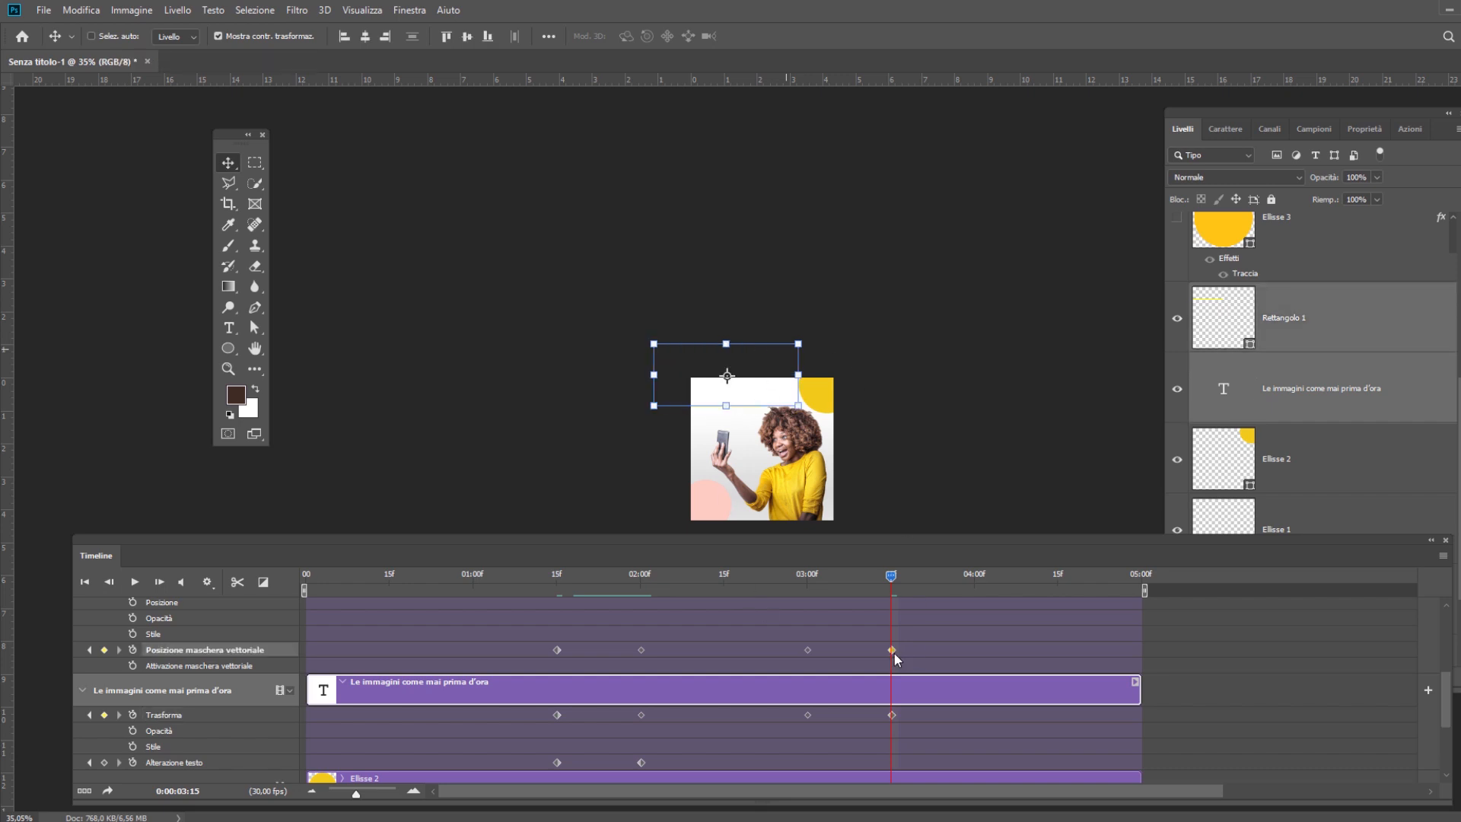
{"action": "left_click_drag", "start_coordinate": [722, 407], "coordinate": [645, 411]}
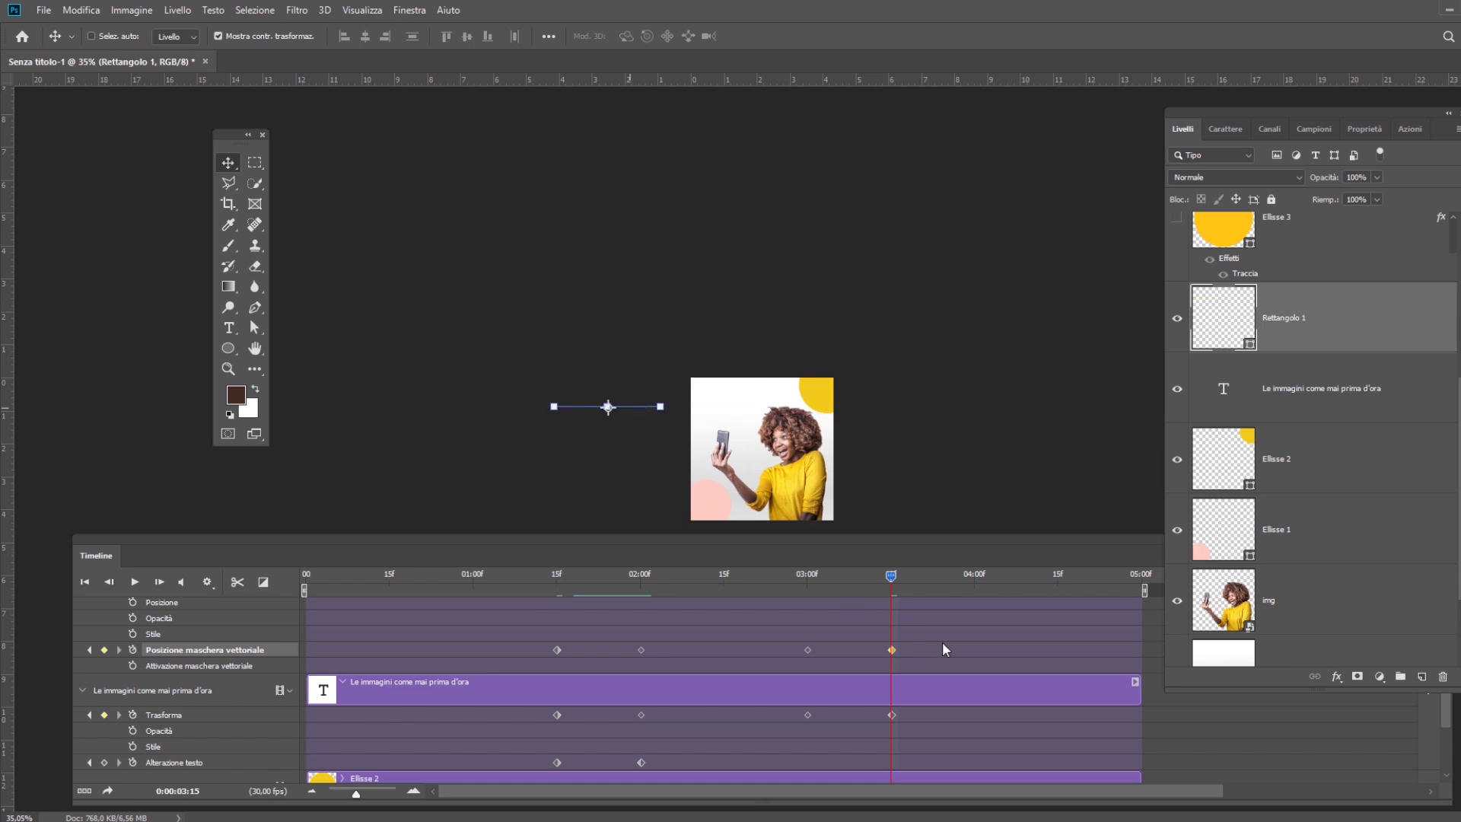
Add a holding keyframe at 0:03:00 to the vector mask position of the yellow circle Ellisse 2.
{"action": "scroll", "coordinate": [941, 643], "scroll_direction": "down", "scroll_amount": 4}
{"action": "left_click", "coordinate": [344, 635]}
{"action": "scroll", "coordinate": [785, 712], "scroll_direction": "up", "scroll_amount": 2}
{"action": "left_click", "coordinate": [806, 639]}
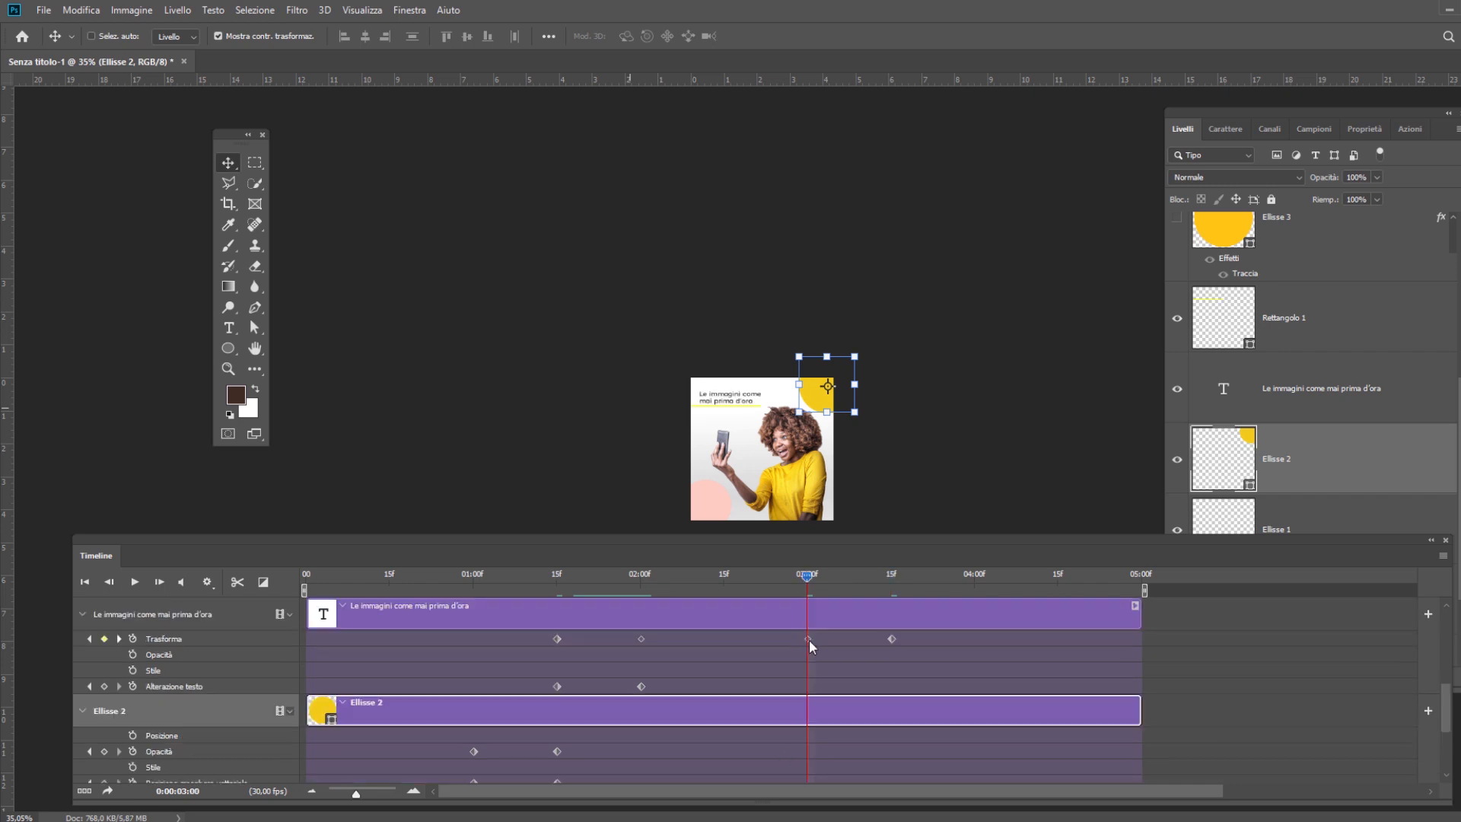
{"action": "left_click", "coordinate": [808, 639]}
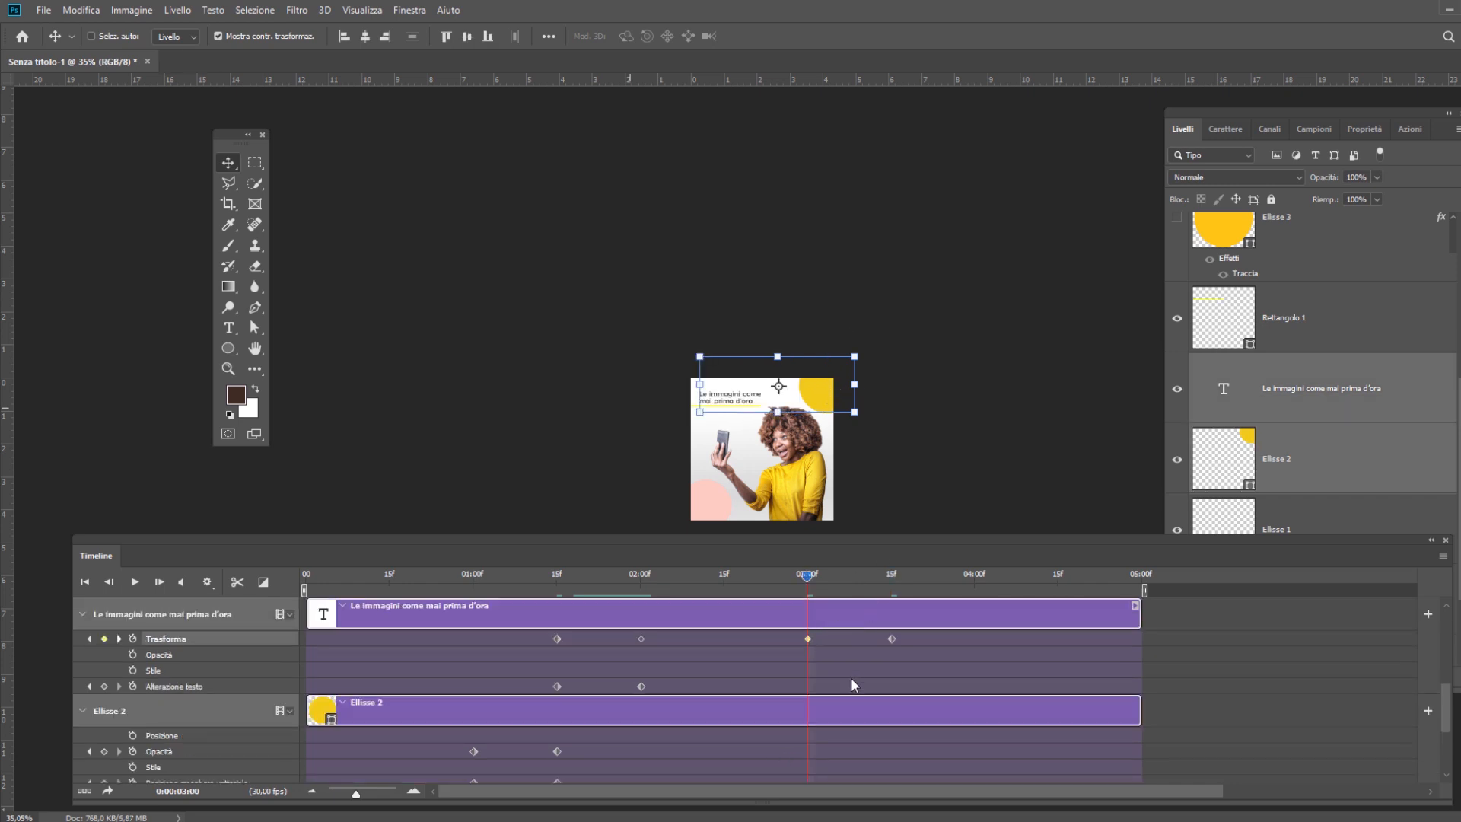
{"action": "scroll", "coordinate": [846, 719], "scroll_direction": "down", "scroll_amount": 2}
{"action": "left_click", "coordinate": [845, 719]}
{"action": "left_click", "coordinate": [104, 716]}
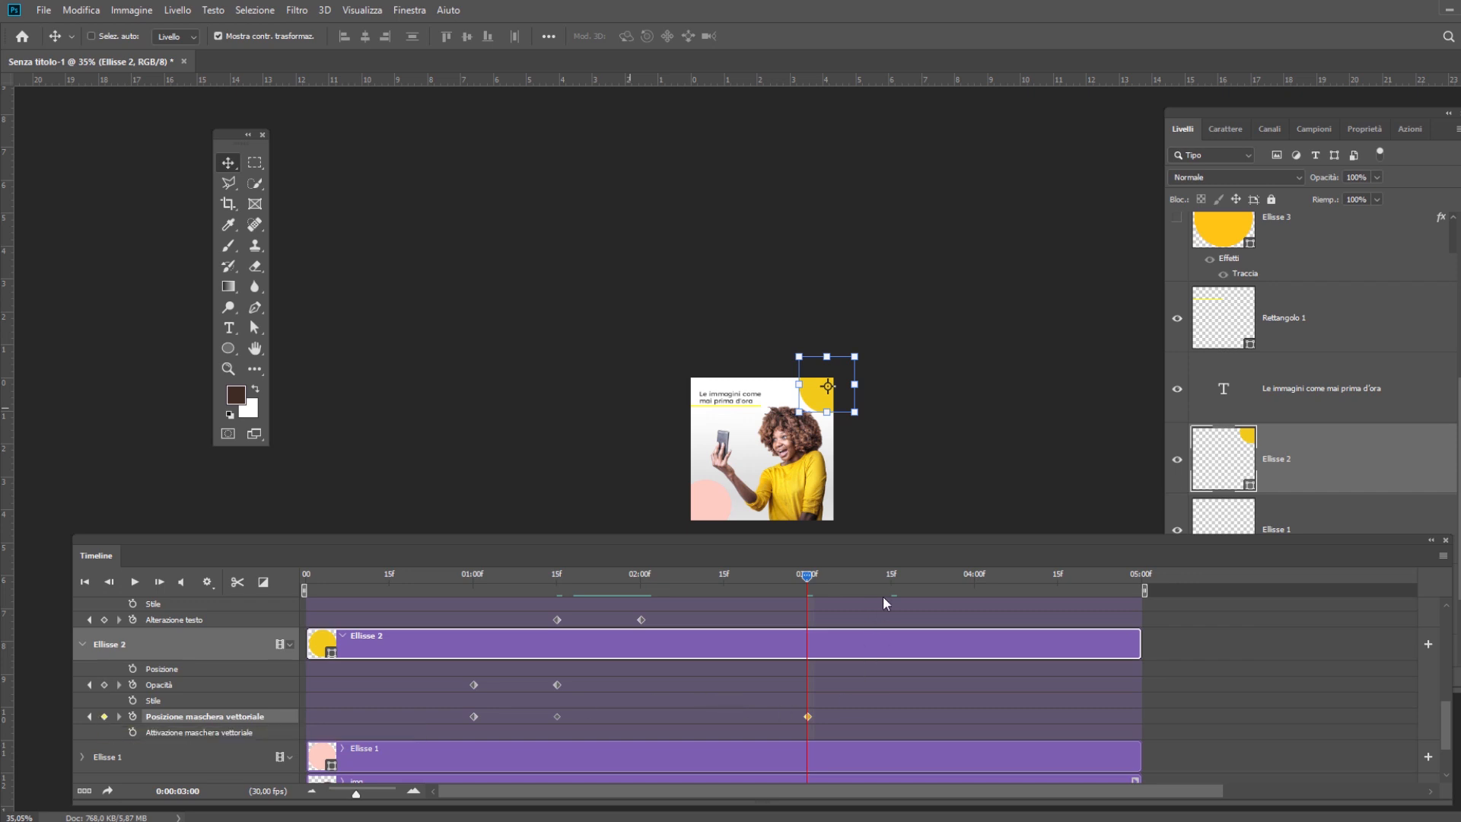
Add holding keyframes at 0:03:00 to the pink circle Ellisse 1's vector mask position and the img layer's Transform.
{"action": "scroll", "coordinate": [344, 722], "scroll_direction": "down", "scroll_amount": 1}
{"action": "left_click", "coordinate": [344, 723]}
{"action": "scroll", "coordinate": [365, 754], "scroll_direction": "down", "scroll_amount": 1}
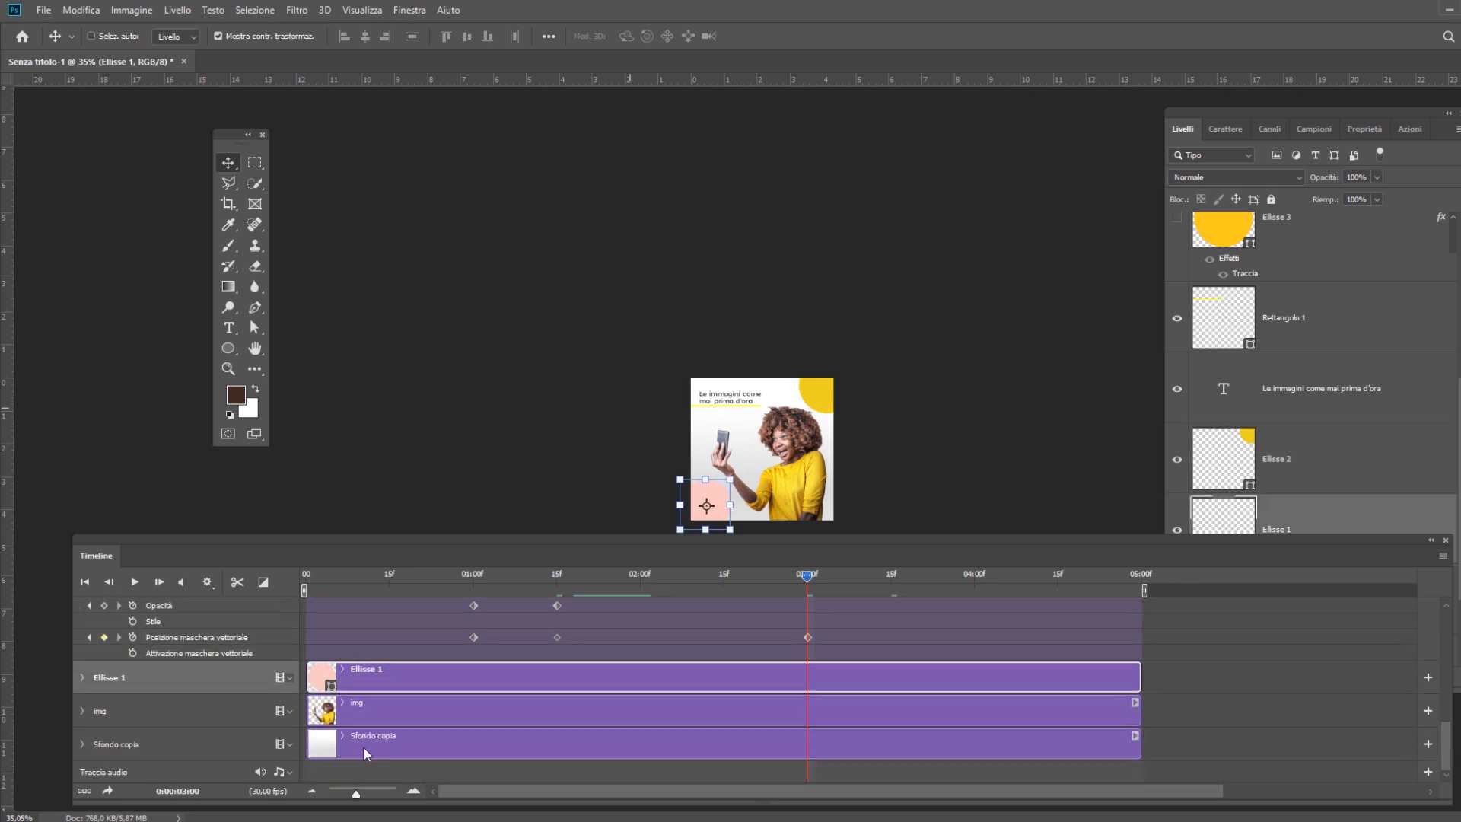
{"action": "left_click", "coordinate": [342, 670]}
{"action": "left_click", "coordinate": [105, 749]}
{"action": "scroll", "coordinate": [797, 671], "scroll_direction": "down", "scroll_amount": 2}
{"action": "left_click", "coordinate": [342, 704]}
{"action": "left_click", "coordinate": [104, 735]}
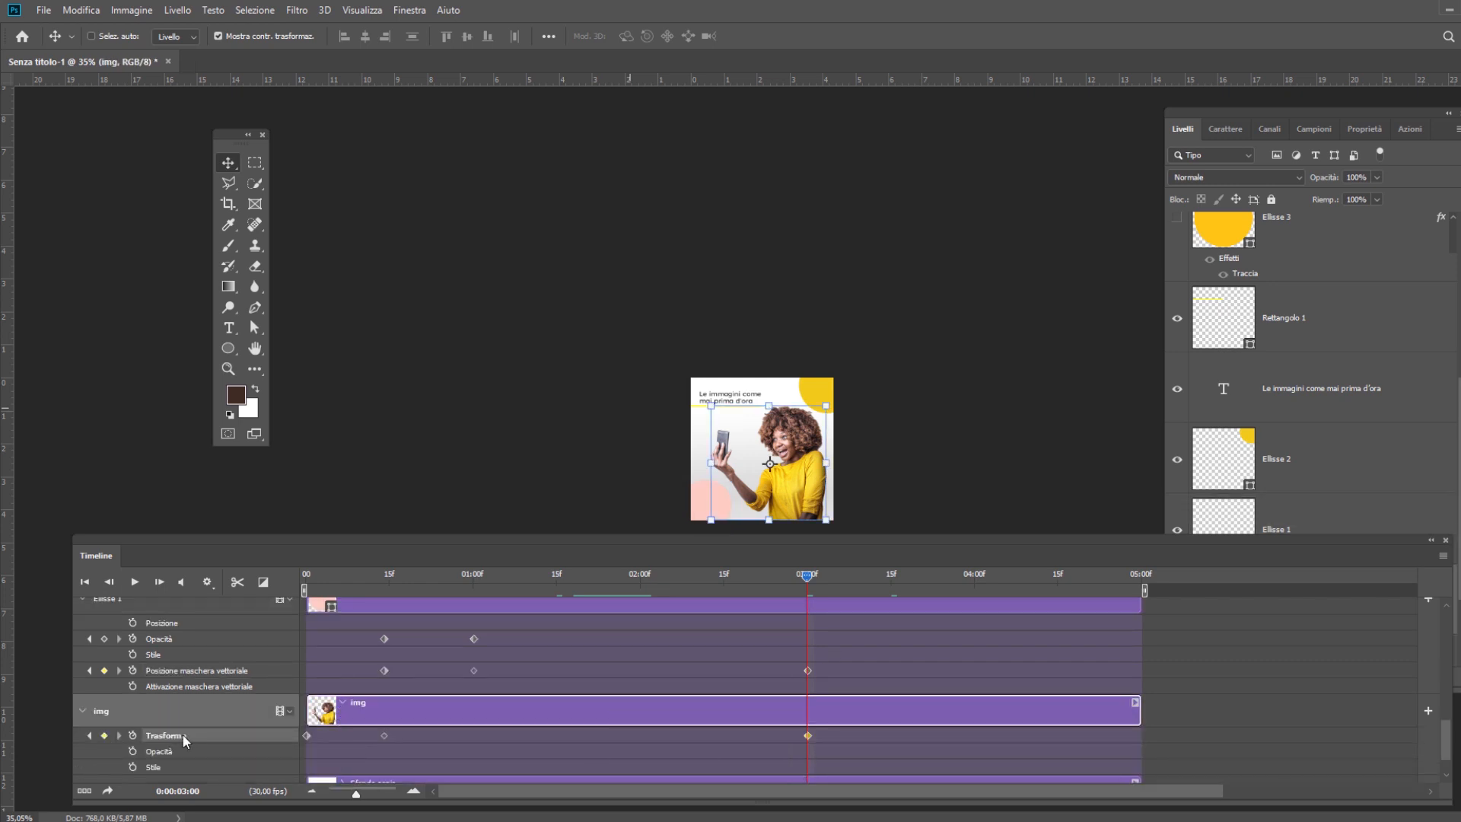
Add keyframes at 0:03:15 to the img layer's Transform and Ellisse 1's vector mask position.
{"action": "left_click", "coordinate": [892, 576]}
{"action": "left_click", "coordinate": [104, 735]}
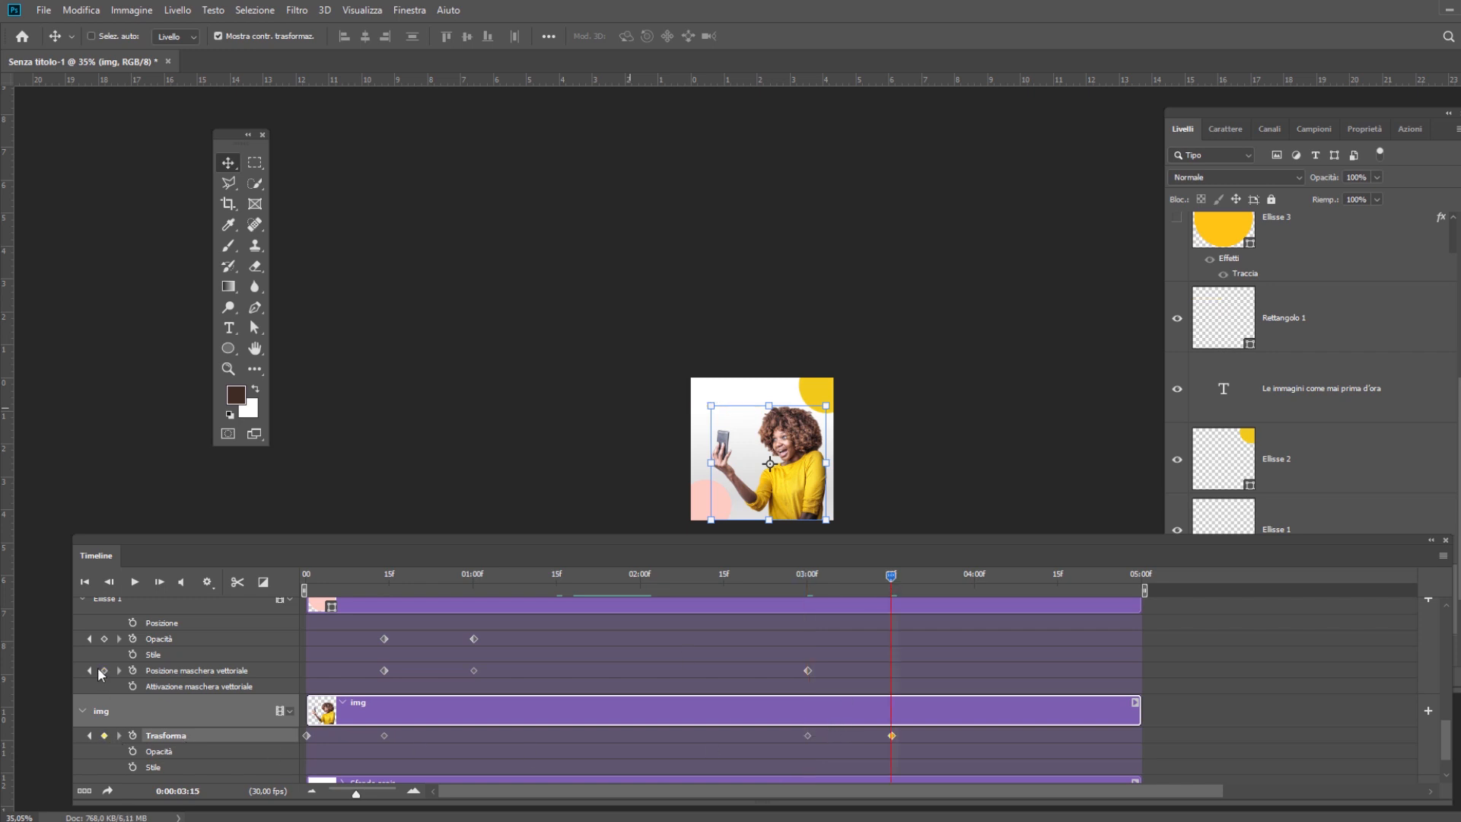
{"action": "left_click", "coordinate": [104, 670]}
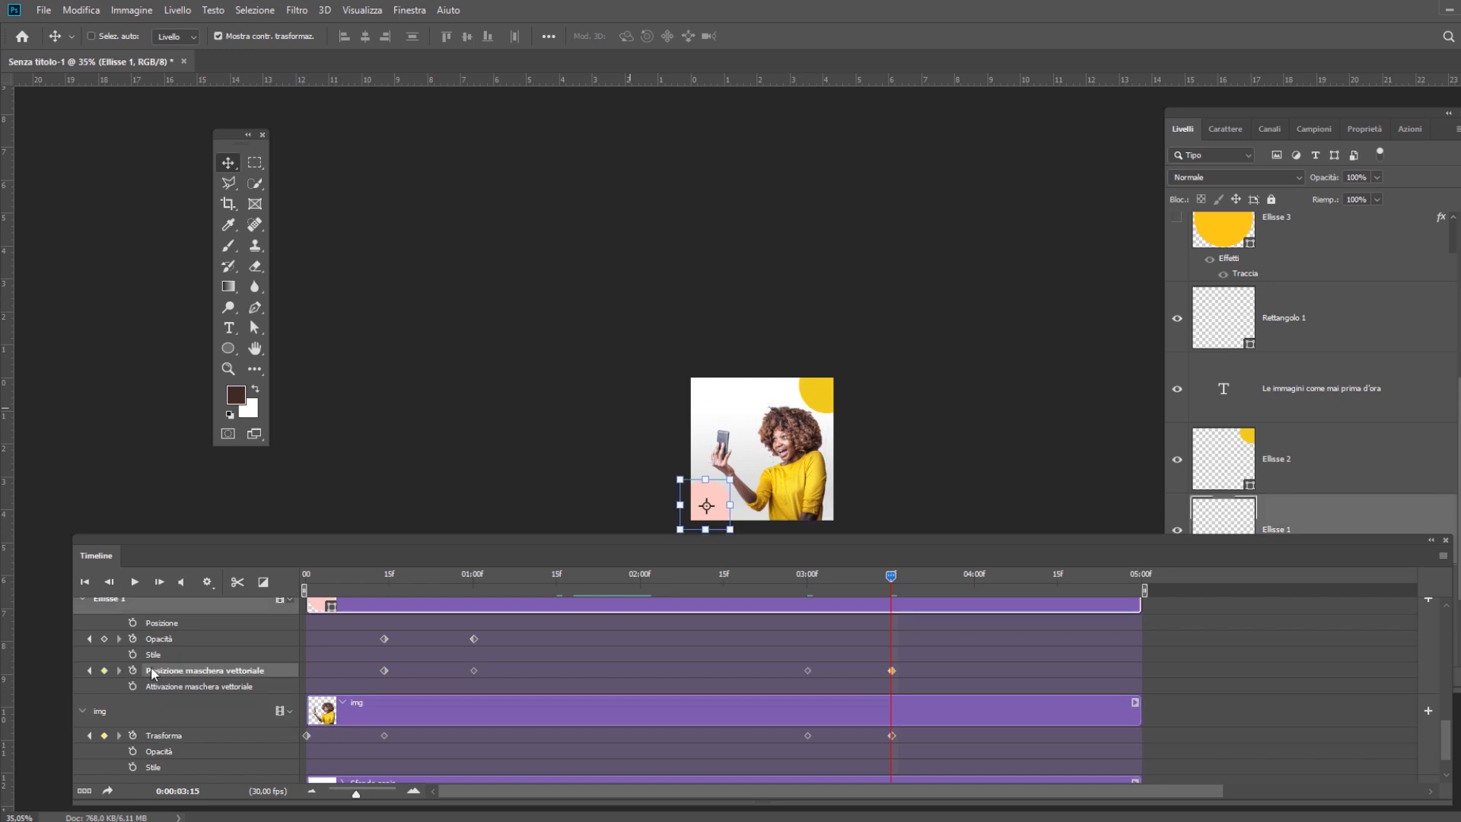
At 0:03:15, keyframe Ellisse 2 beyond the canvas's upper-right corner and shift Ellisse 1 beyond the lower-left corner.
{"action": "scroll", "coordinate": [581, 677], "scroll_direction": "up", "scroll_amount": 3}
{"action": "left_click", "coordinate": [795, 661]}
{"action": "left_click_drag", "start_coordinate": [826, 373], "coordinate": [846, 342]}
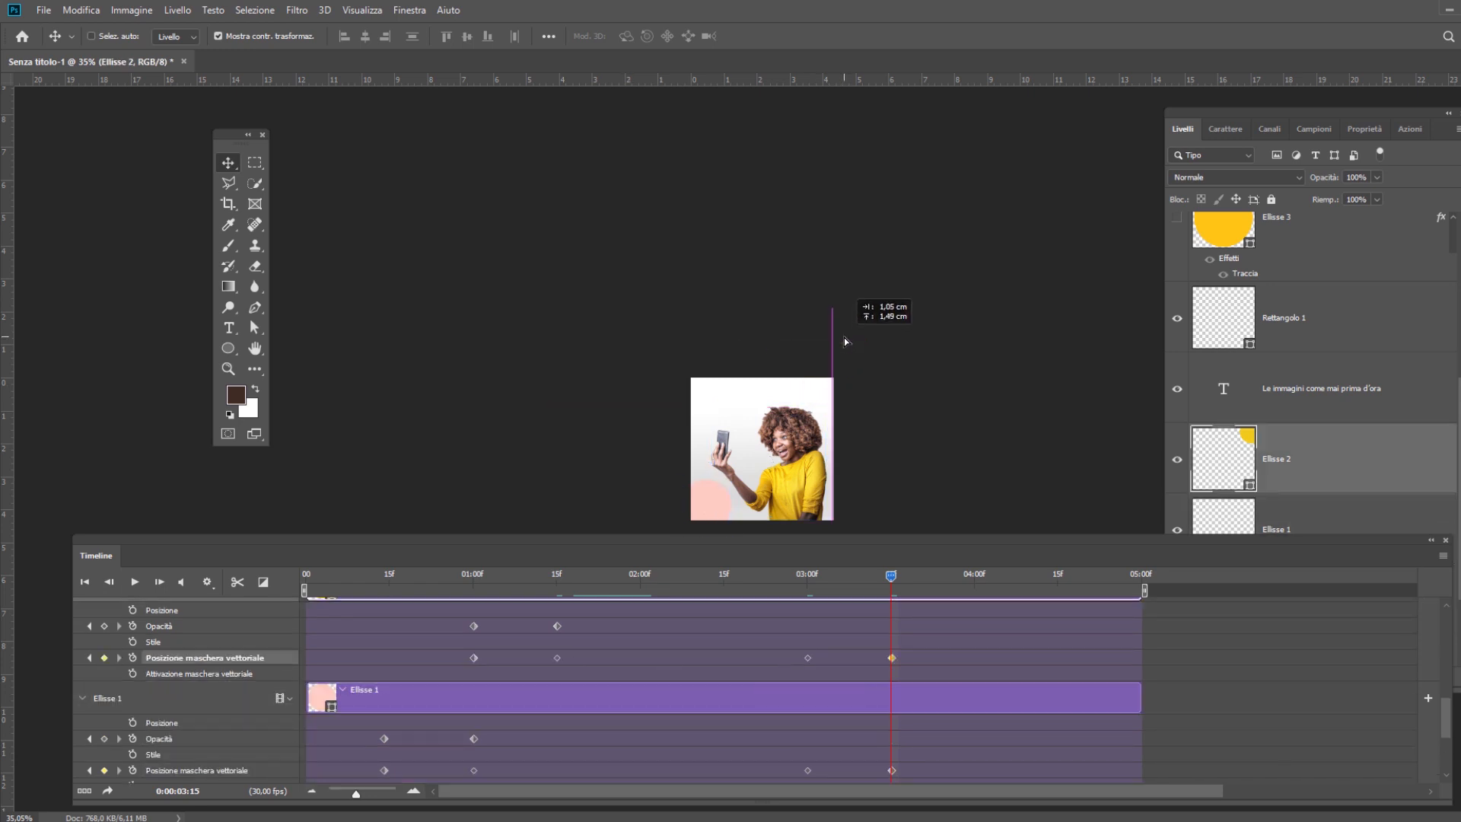
{"action": "left_click", "coordinate": [707, 501], "text": "ctrl"}
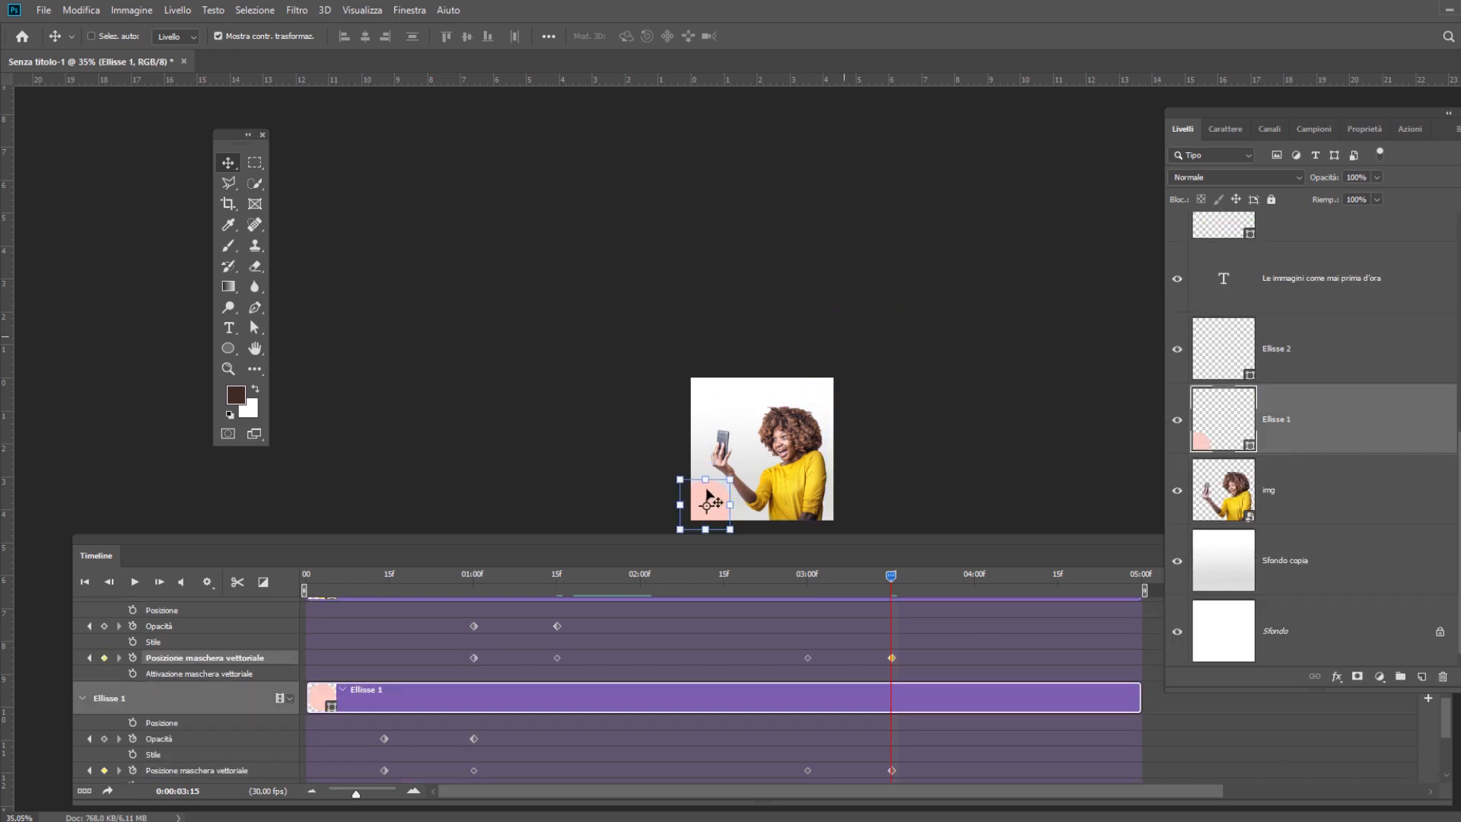
{"action": "left_click_drag", "start_coordinate": [708, 501], "coordinate": [657, 526]}
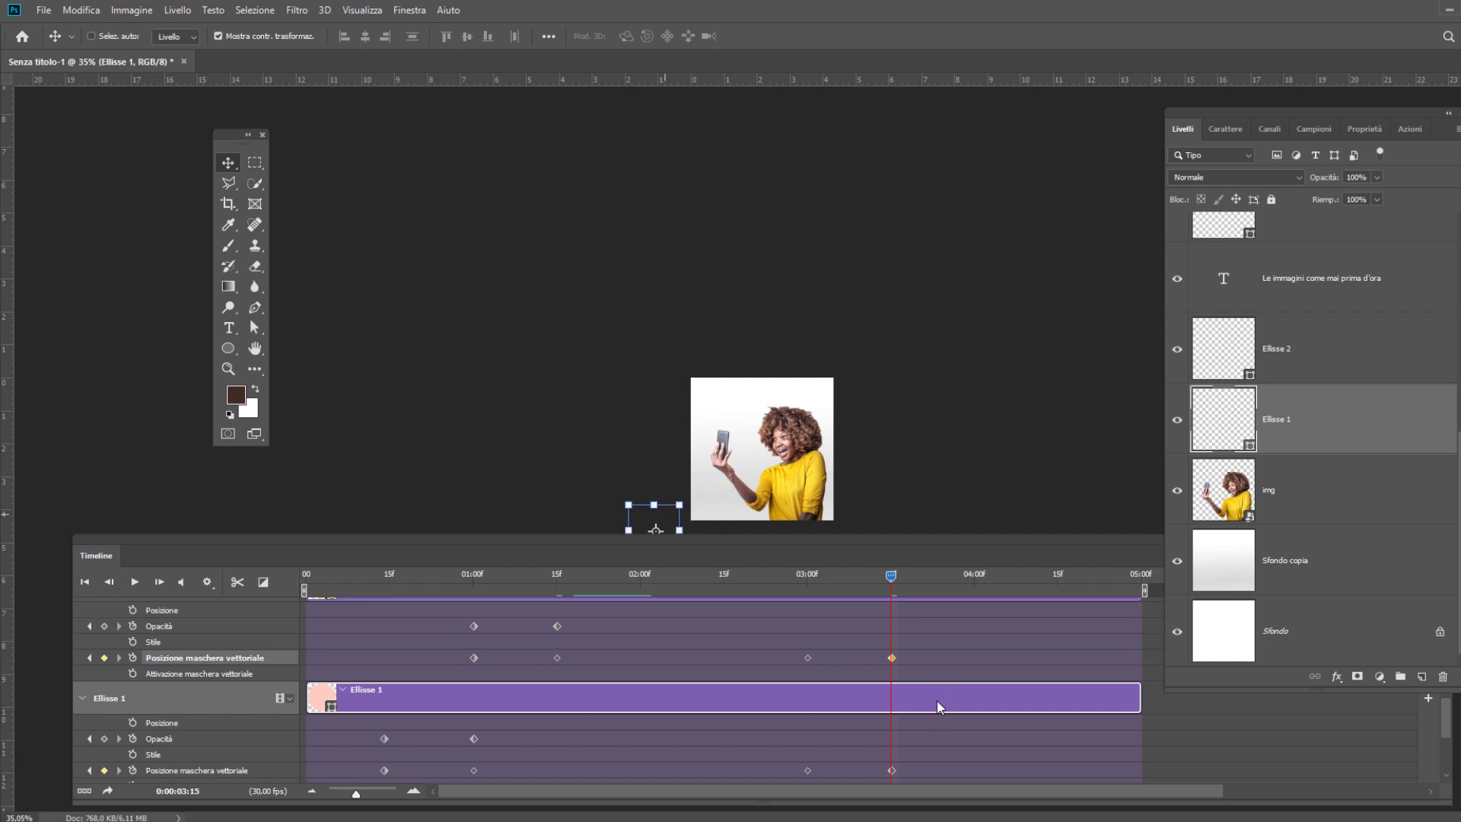
Select the img layer's Transform keyframe at 0:03:15 and move the woman's photo off the canvas's right side.
{"action": "scroll", "coordinate": [938, 706], "scroll_direction": "down", "scroll_amount": 1}
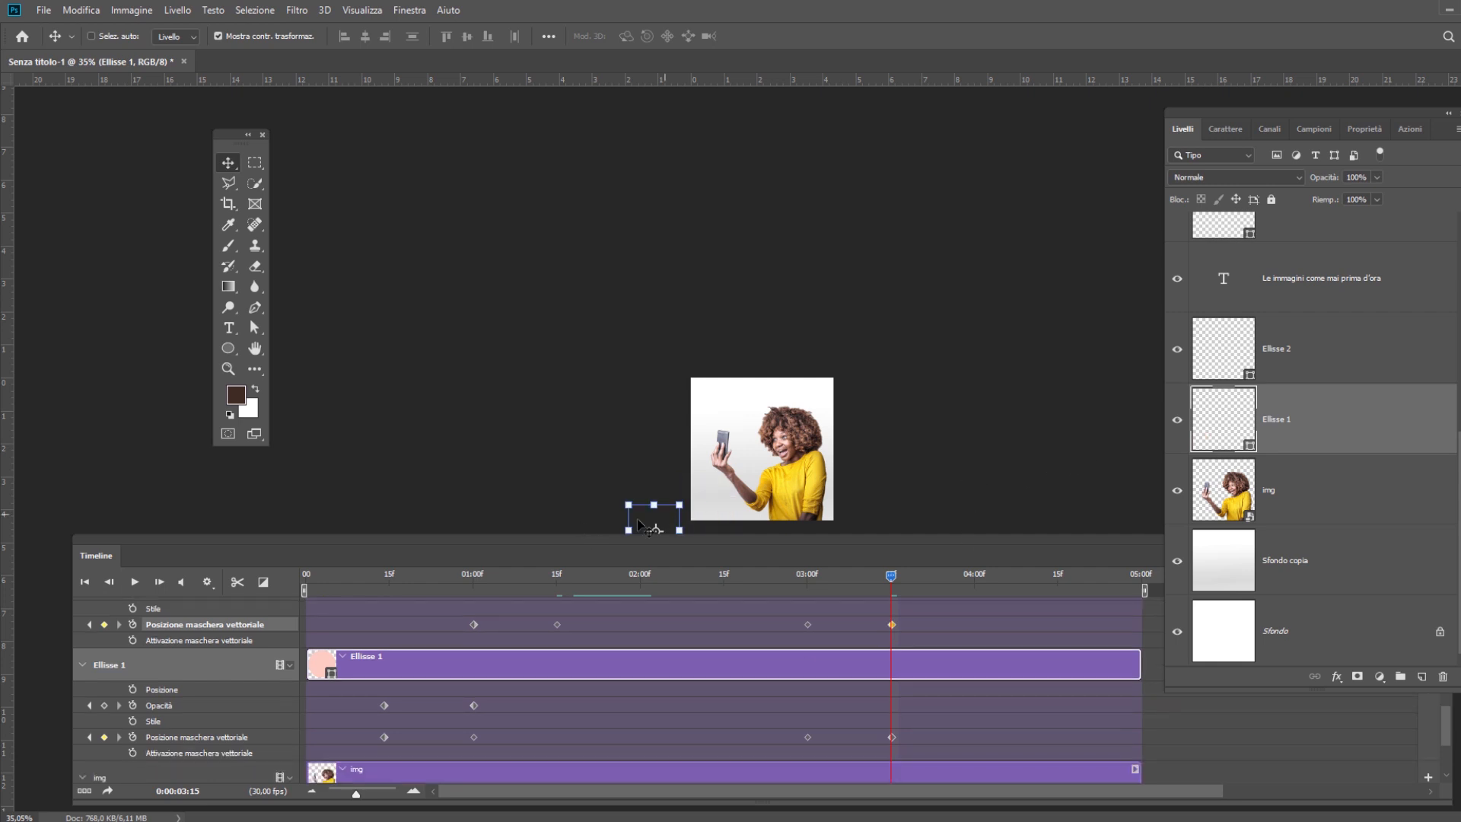
{"action": "scroll", "coordinate": [897, 733], "scroll_direction": "down", "scroll_amount": 3}
{"action": "left_click", "coordinate": [895, 678], "text": "shift"}
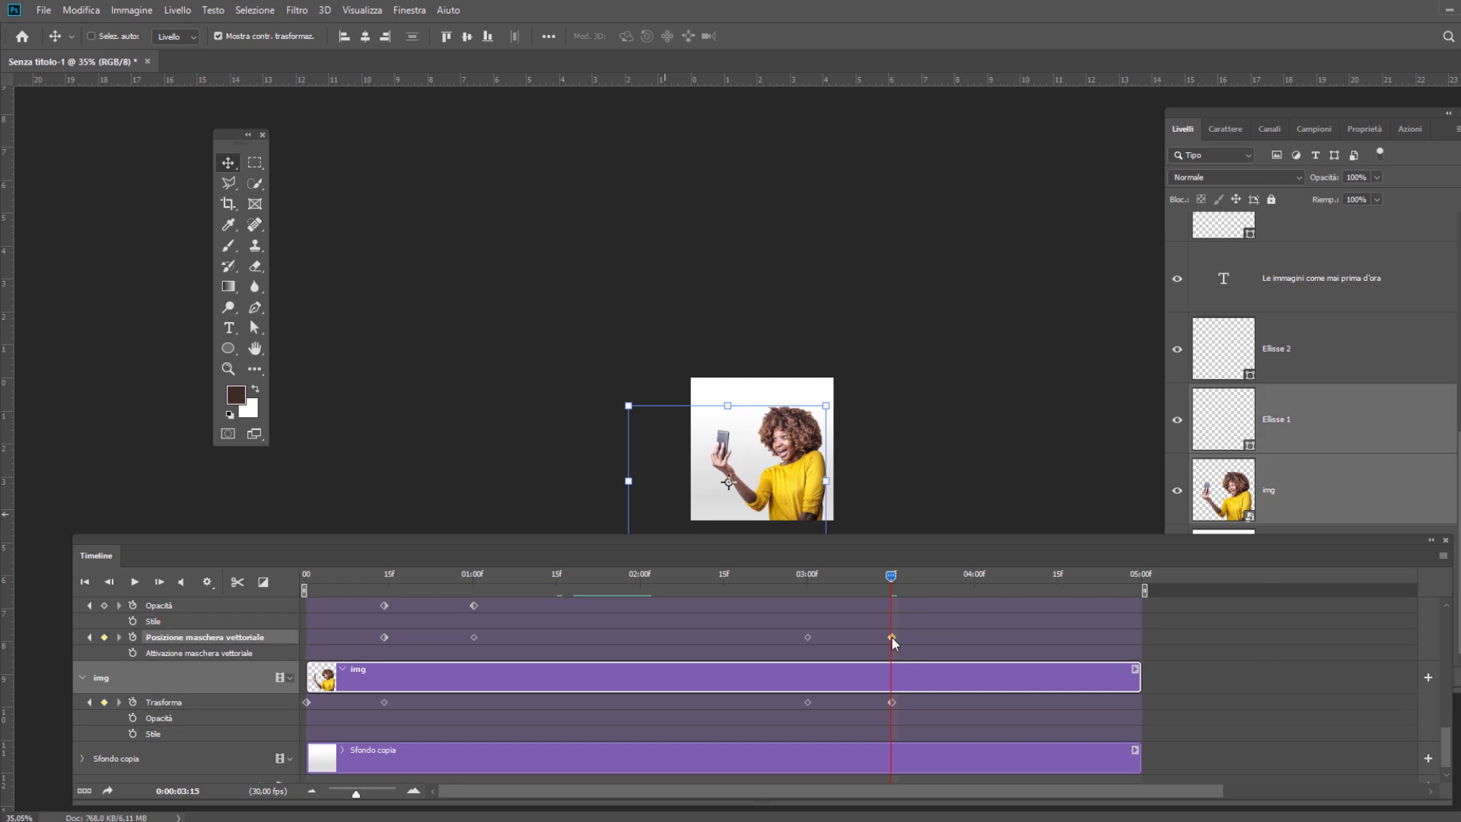
{"action": "left_click", "coordinate": [891, 637]}
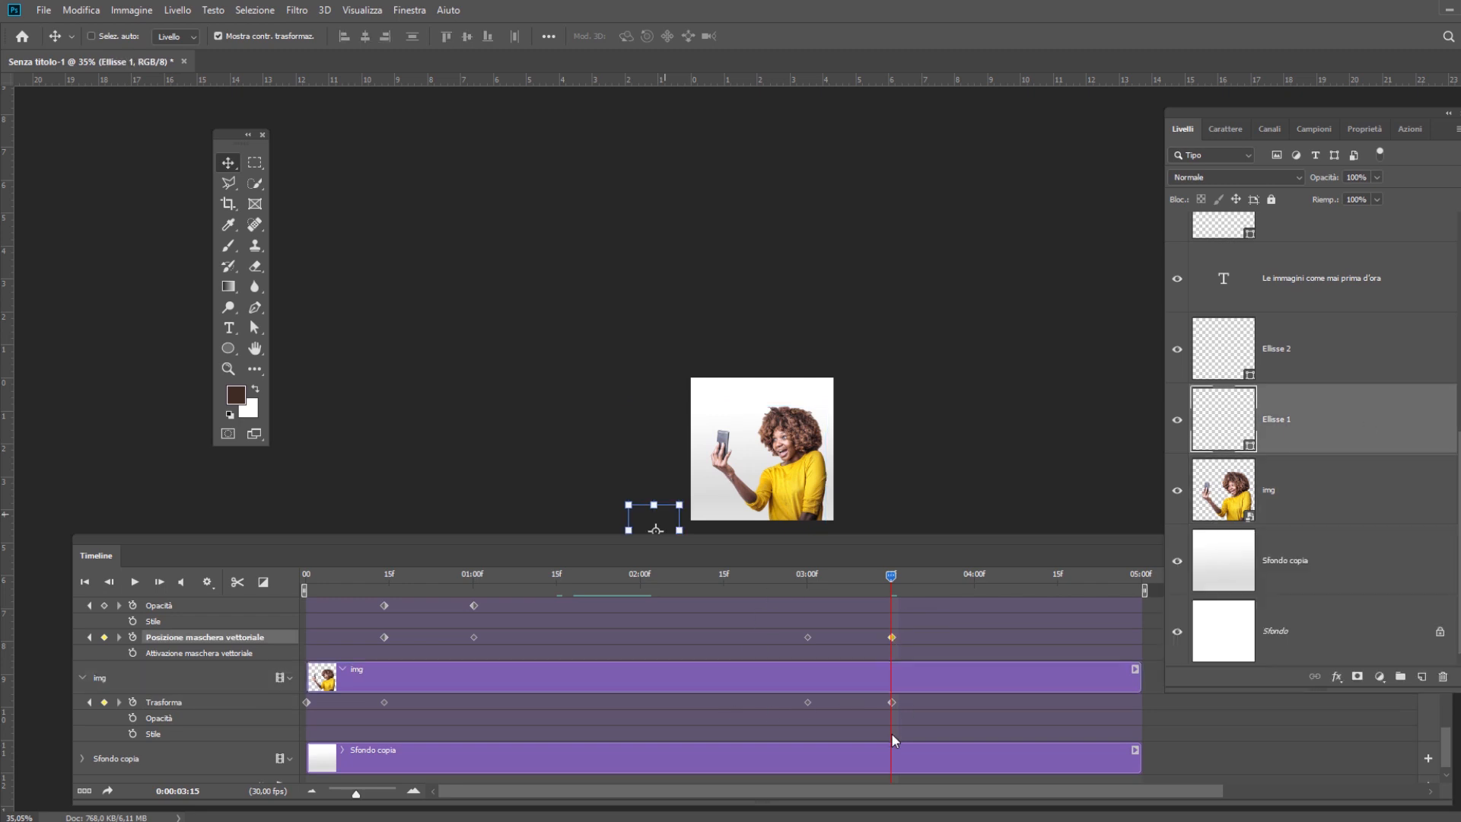
{"action": "left_click", "coordinate": [891, 701]}
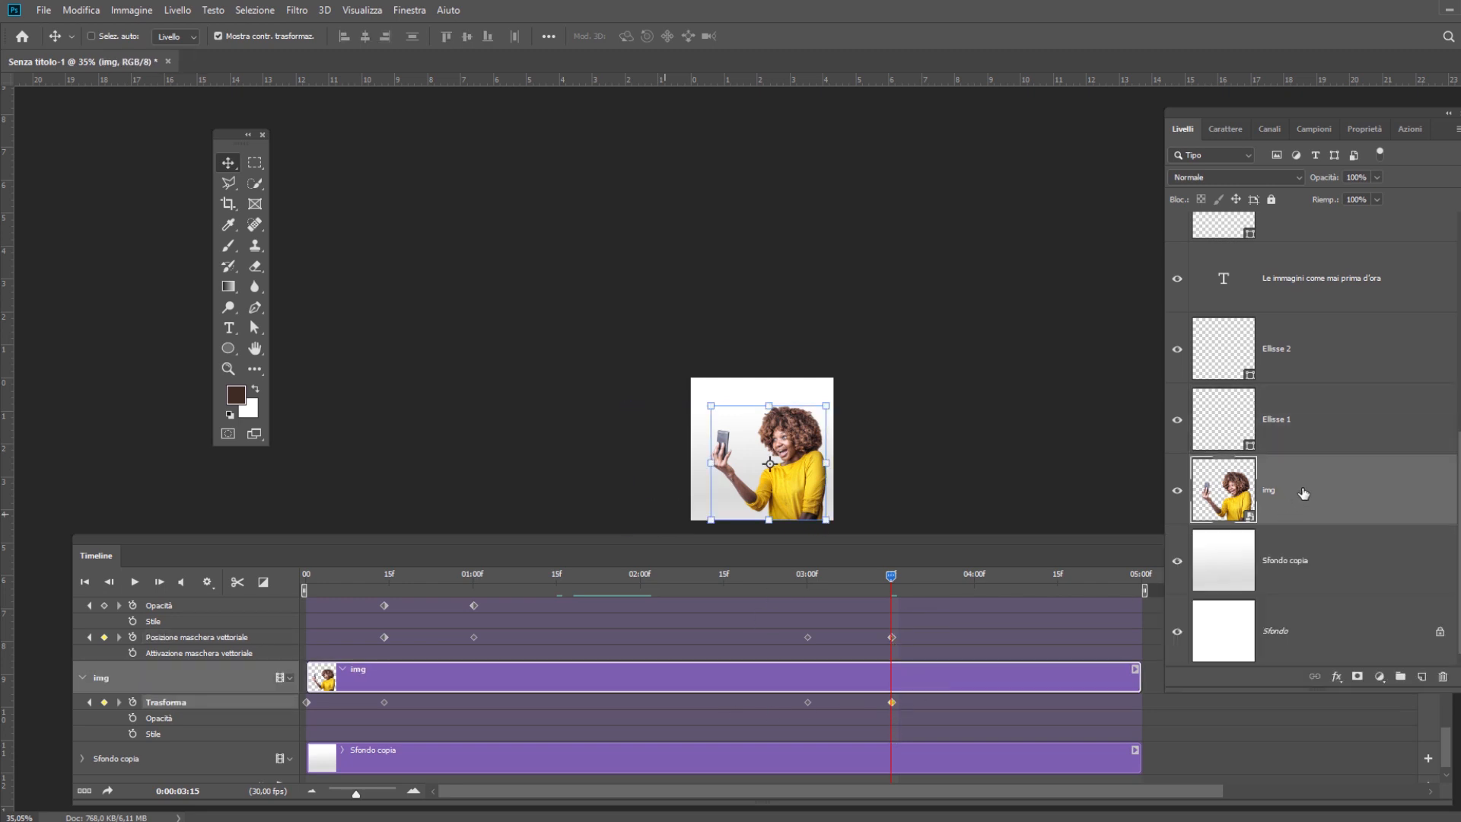
{"action": "left_click", "coordinate": [888, 699]}
{"action": "left_click_drag", "start_coordinate": [812, 475], "coordinate": [929, 469]}
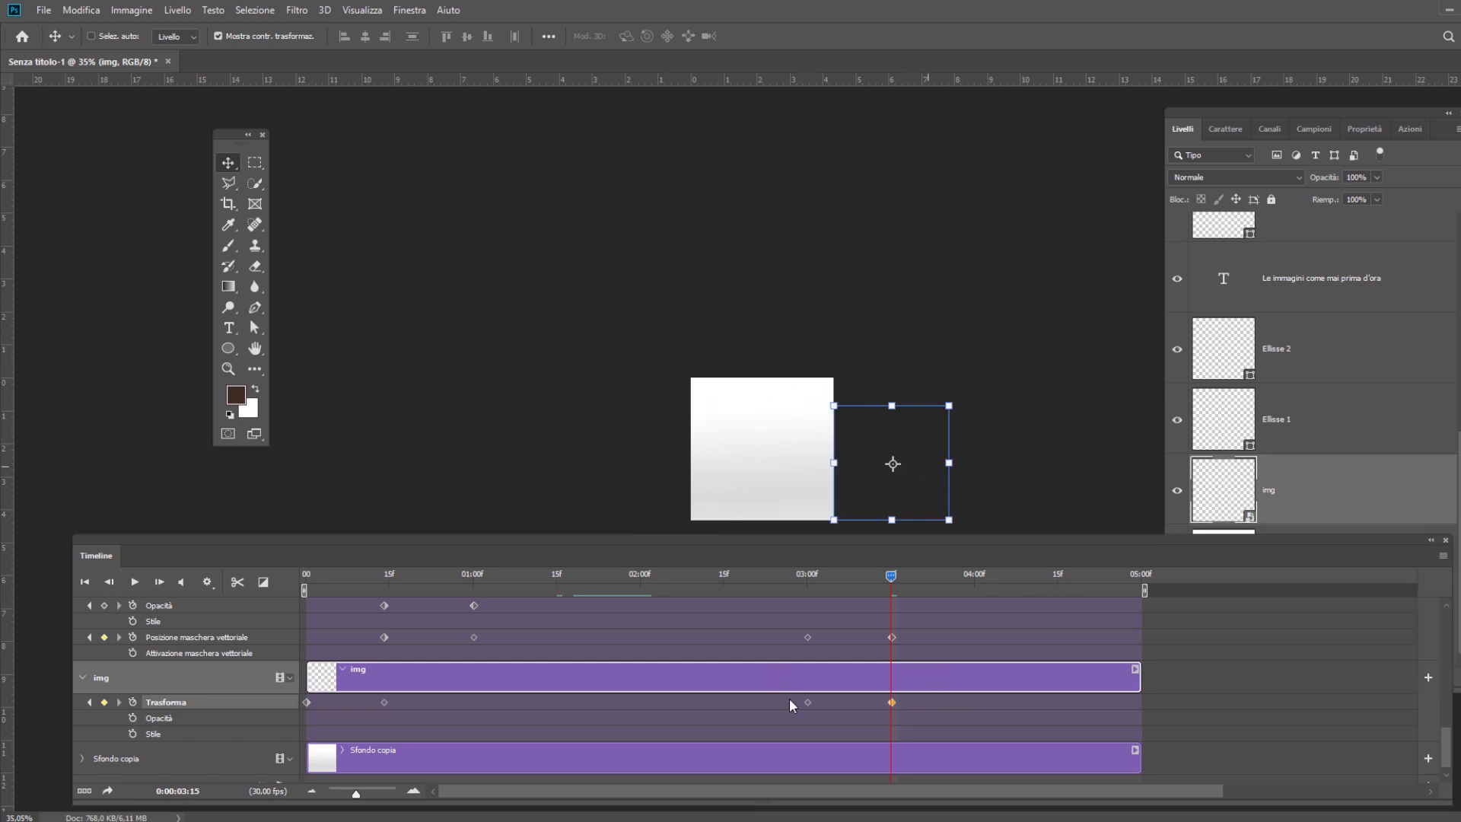
Select the outlined ring layer Ellisse 3, make it visible and expand its keyframe properties.
{"action": "scroll", "coordinate": [819, 687], "scroll_direction": "up", "scroll_amount": 2}
{"action": "scroll", "coordinate": [819, 686], "scroll_direction": "up", "scroll_amount": 6}
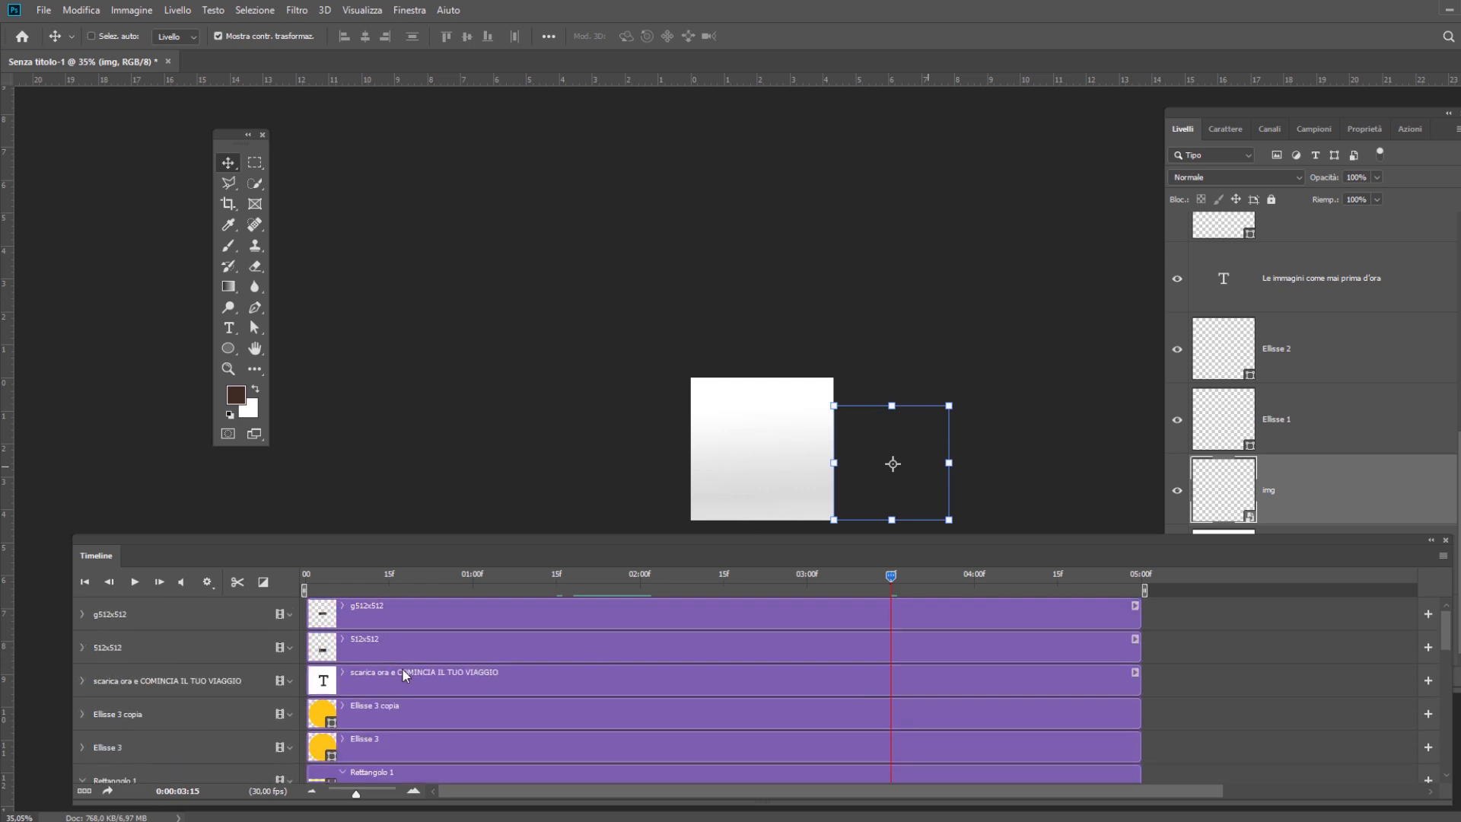
{"action": "scroll", "coordinate": [431, 749], "scroll_direction": "down", "scroll_amount": 1}
{"action": "left_click", "coordinate": [391, 683]}
{"action": "left_click", "coordinate": [396, 709]}
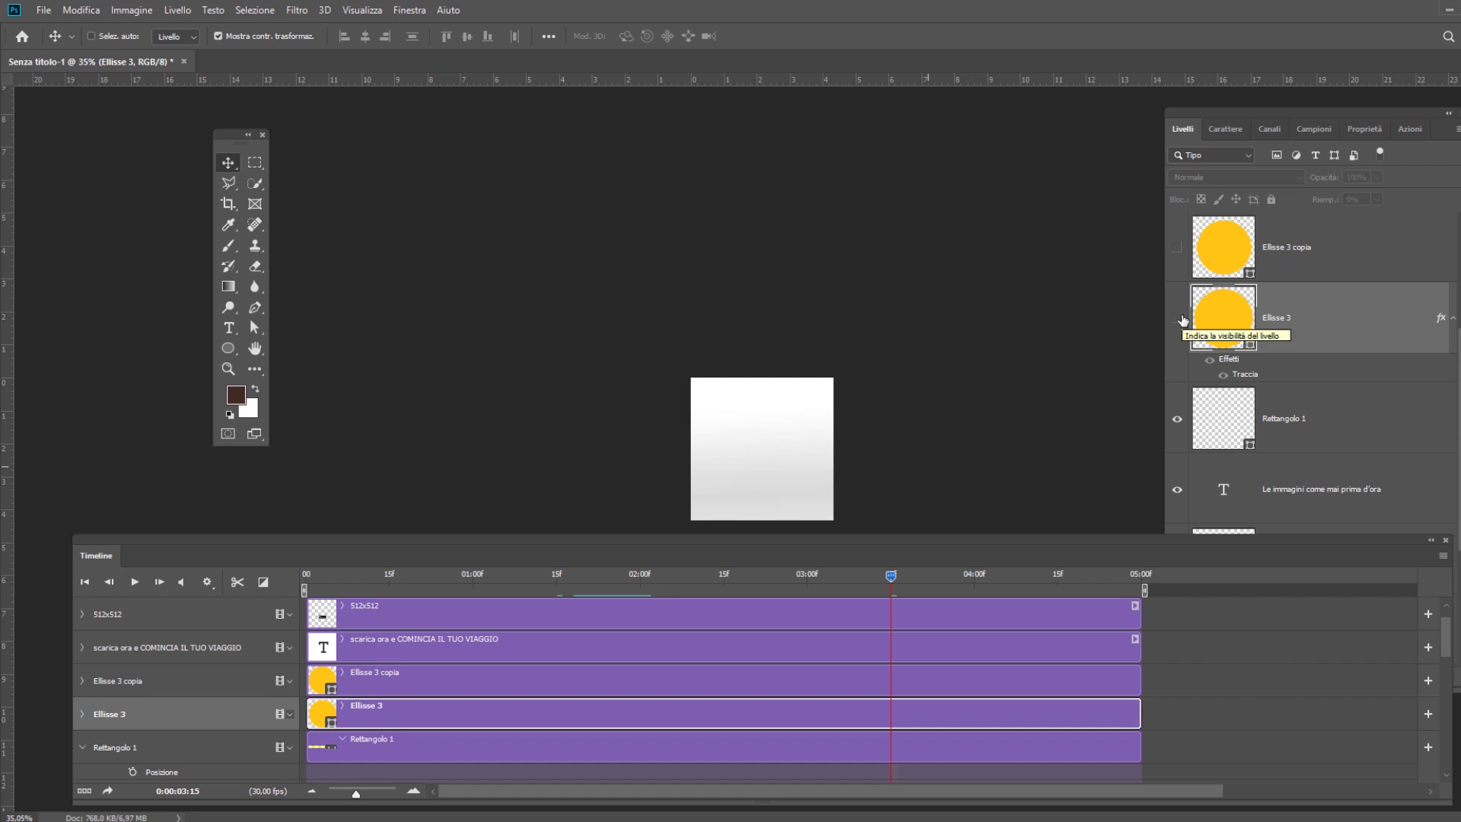
{"action": "left_click", "coordinate": [1176, 320]}
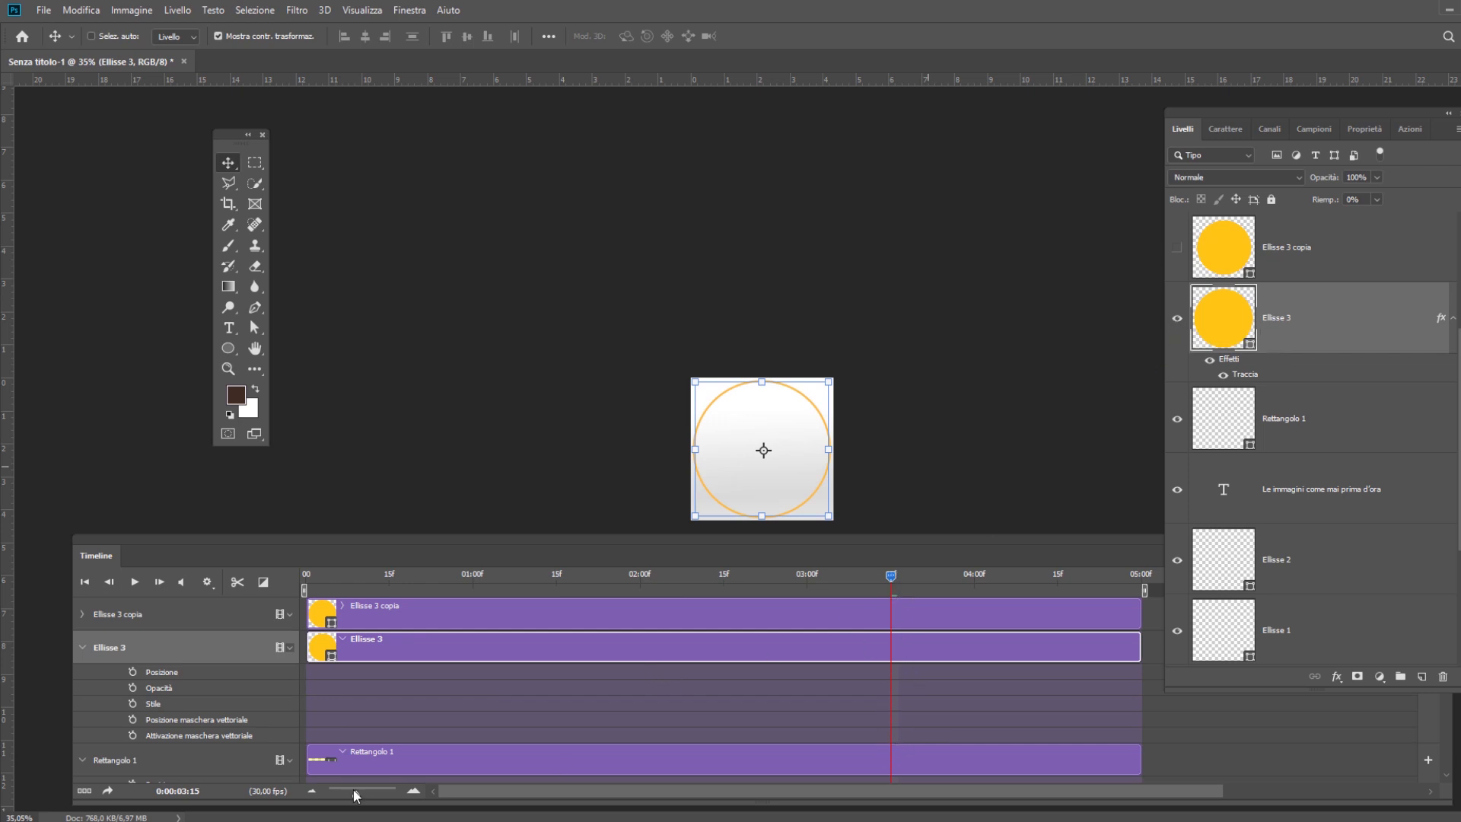
Keyframe Ellisse 3's vector mask position with the ring above the canvas at 0:03:15 and centred on the canvas at 0:04:00.
{"action": "left_click", "coordinate": [132, 719]}
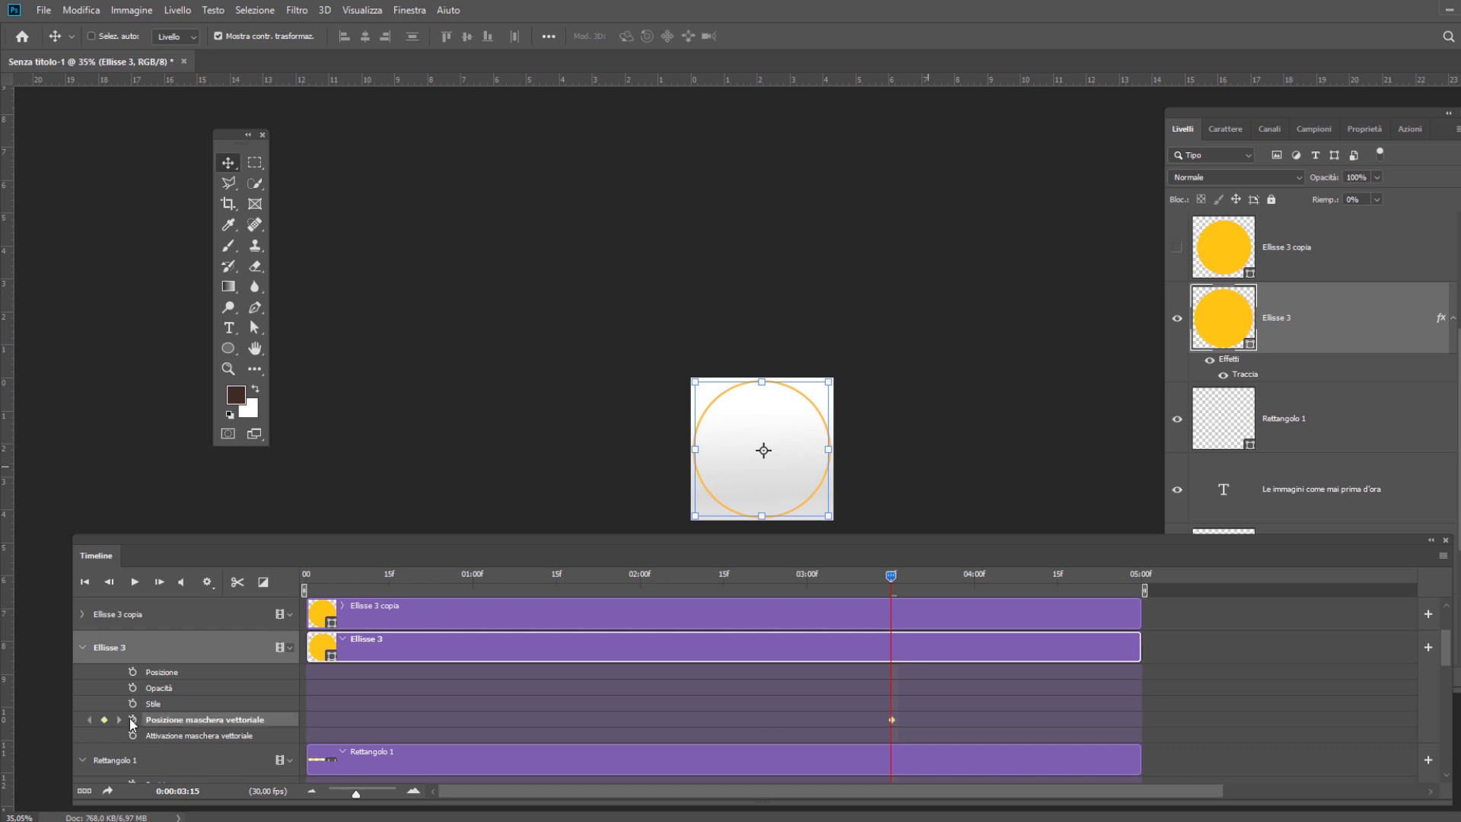
{"action": "left_click_drag", "start_coordinate": [811, 333], "coordinate": [810, 257]}
{"action": "left_click", "coordinate": [977, 577]}
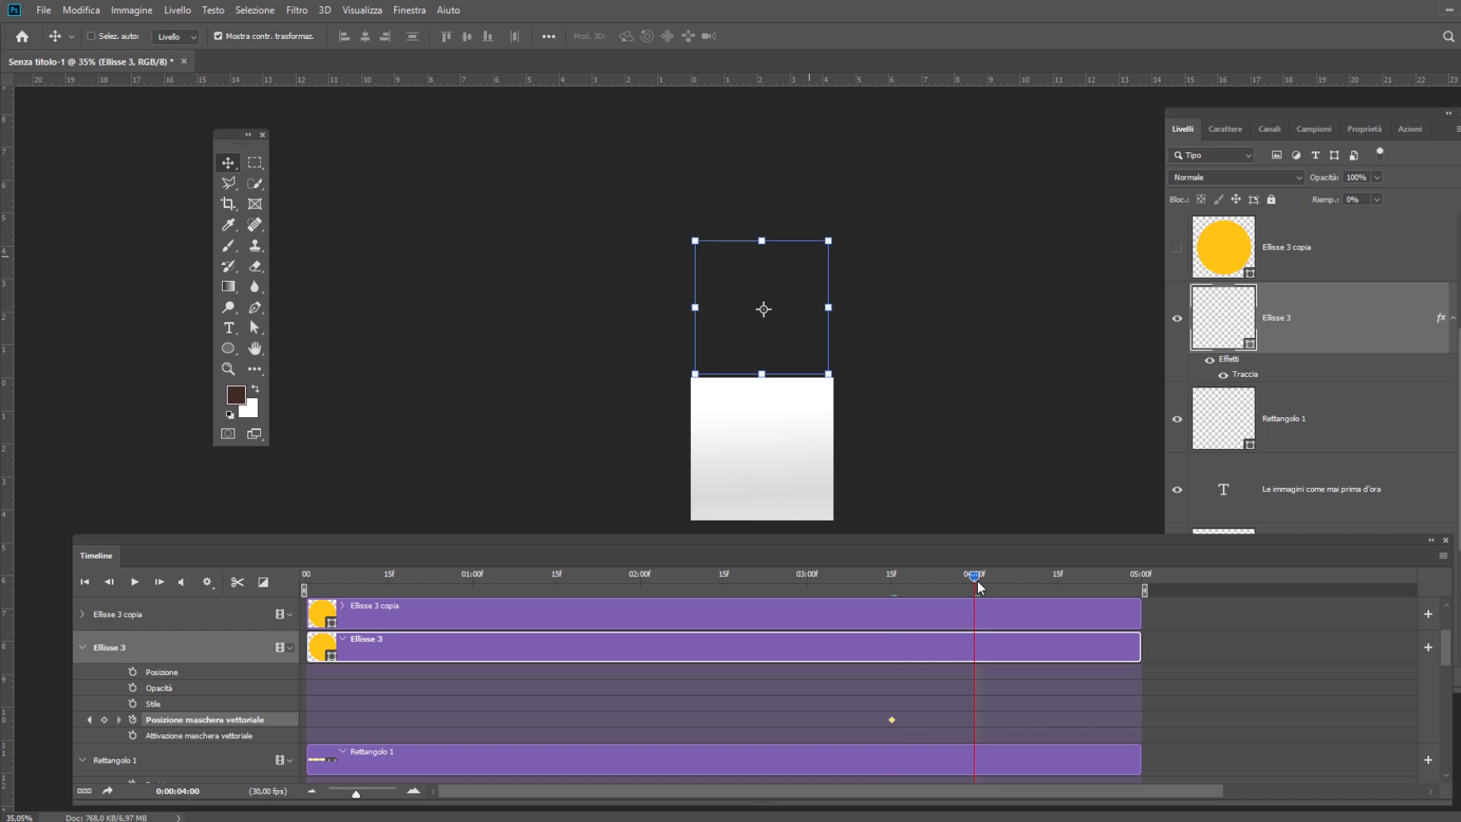
{"action": "left_click", "coordinate": [104, 719]}
{"action": "left_click_drag", "start_coordinate": [826, 336], "coordinate": [828, 479]}
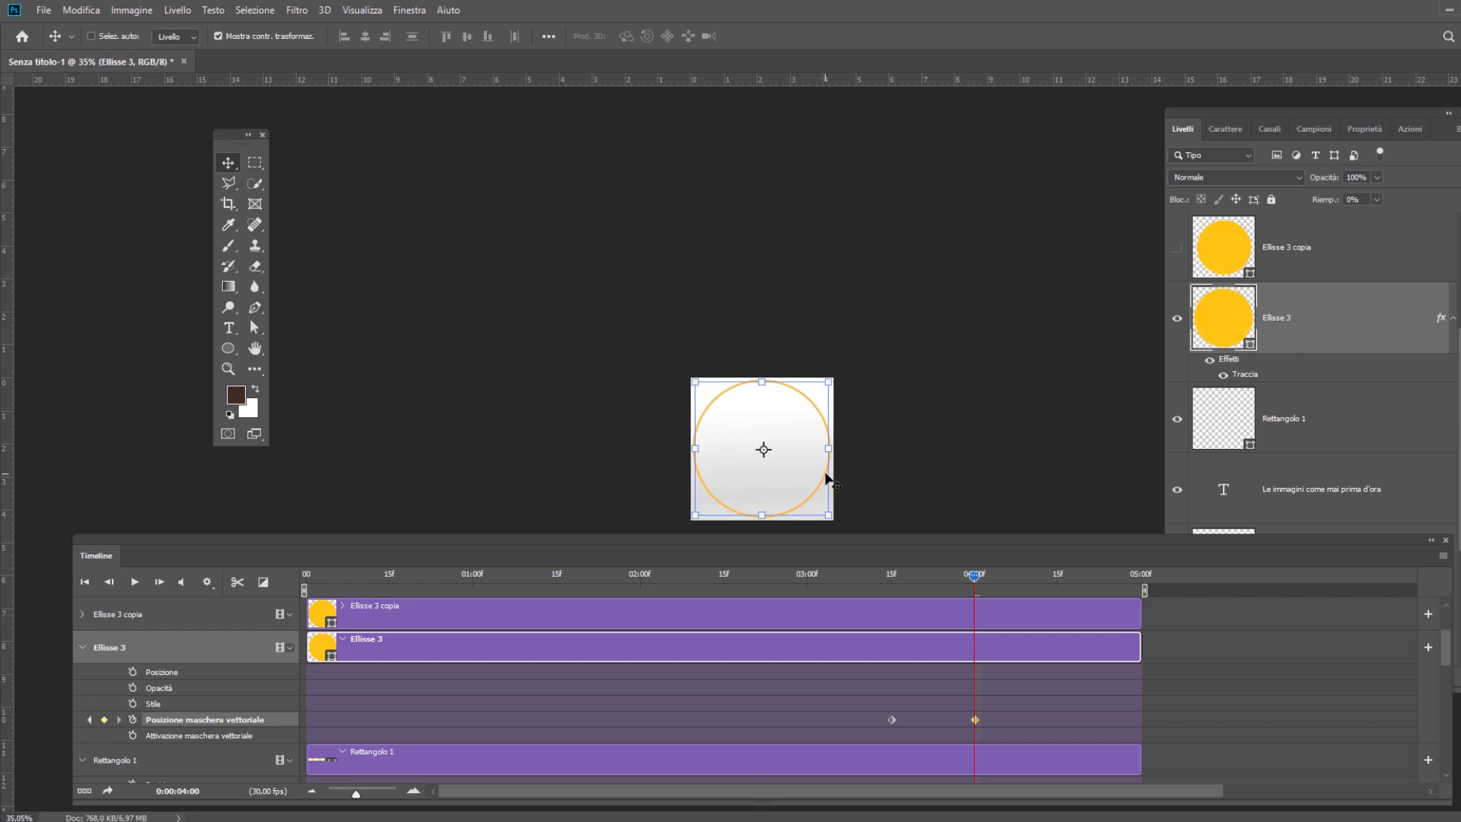
Show Ellisse 3 copia and keyframe its vector mask position, centred at 0:04:00 and off the canvas's left side at 0:03:15.
{"action": "left_click", "coordinate": [341, 615]}
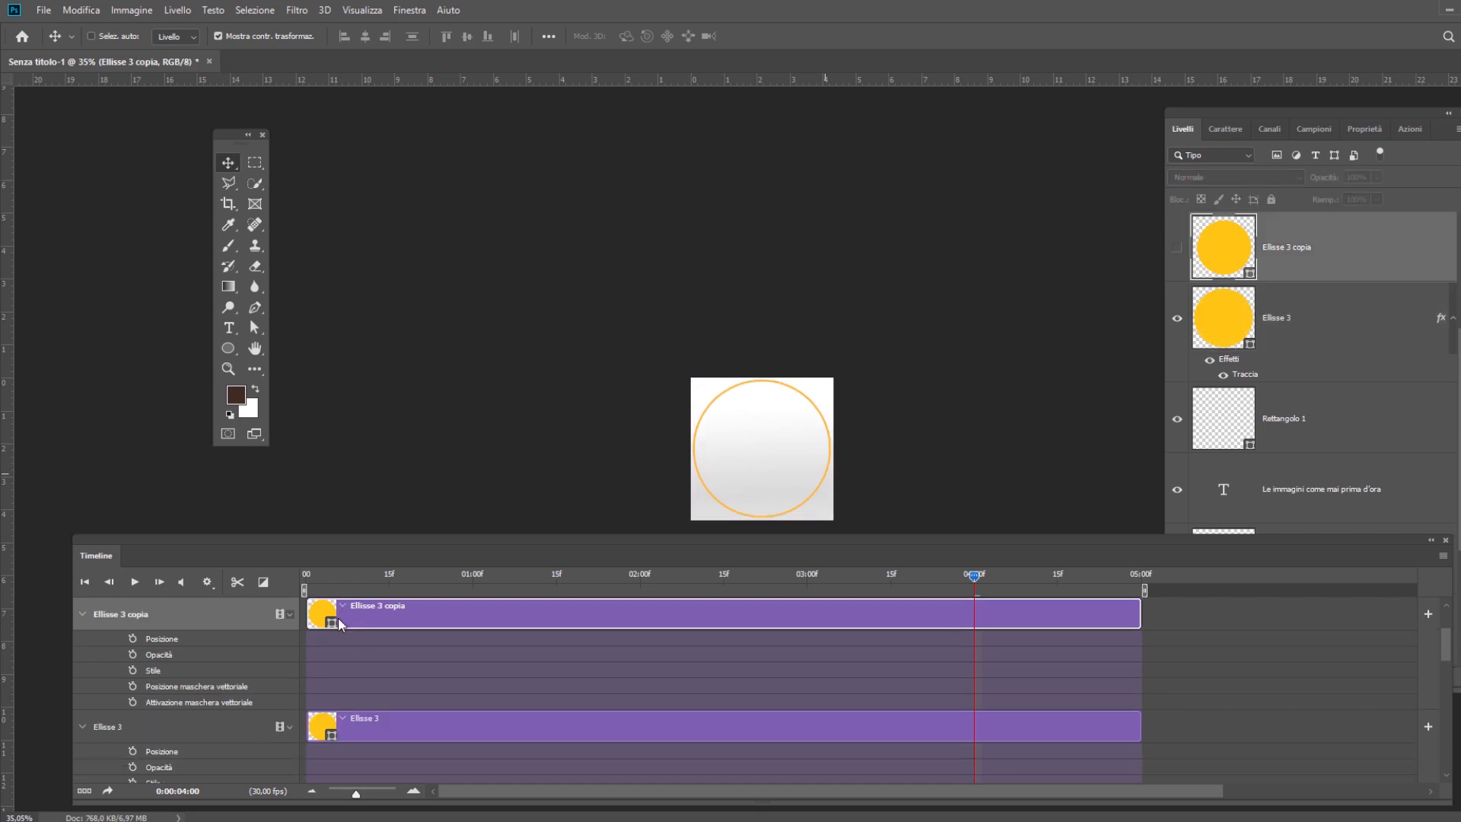
{"action": "left_click", "coordinate": [1177, 247]}
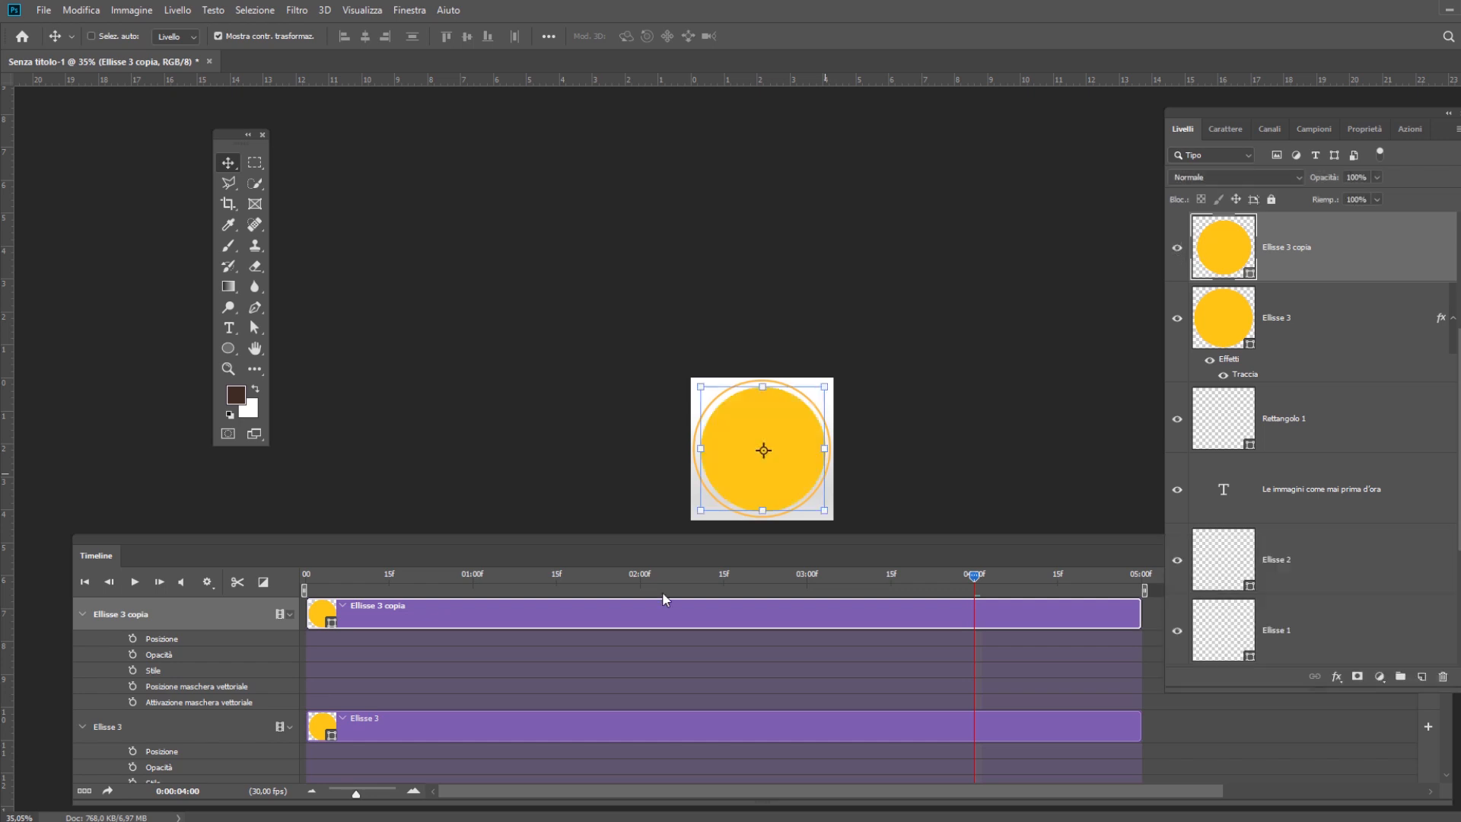
{"action": "left_click", "coordinate": [133, 685]}
{"action": "scroll", "coordinate": [936, 635], "scroll_direction": "down", "scroll_amount": 2}
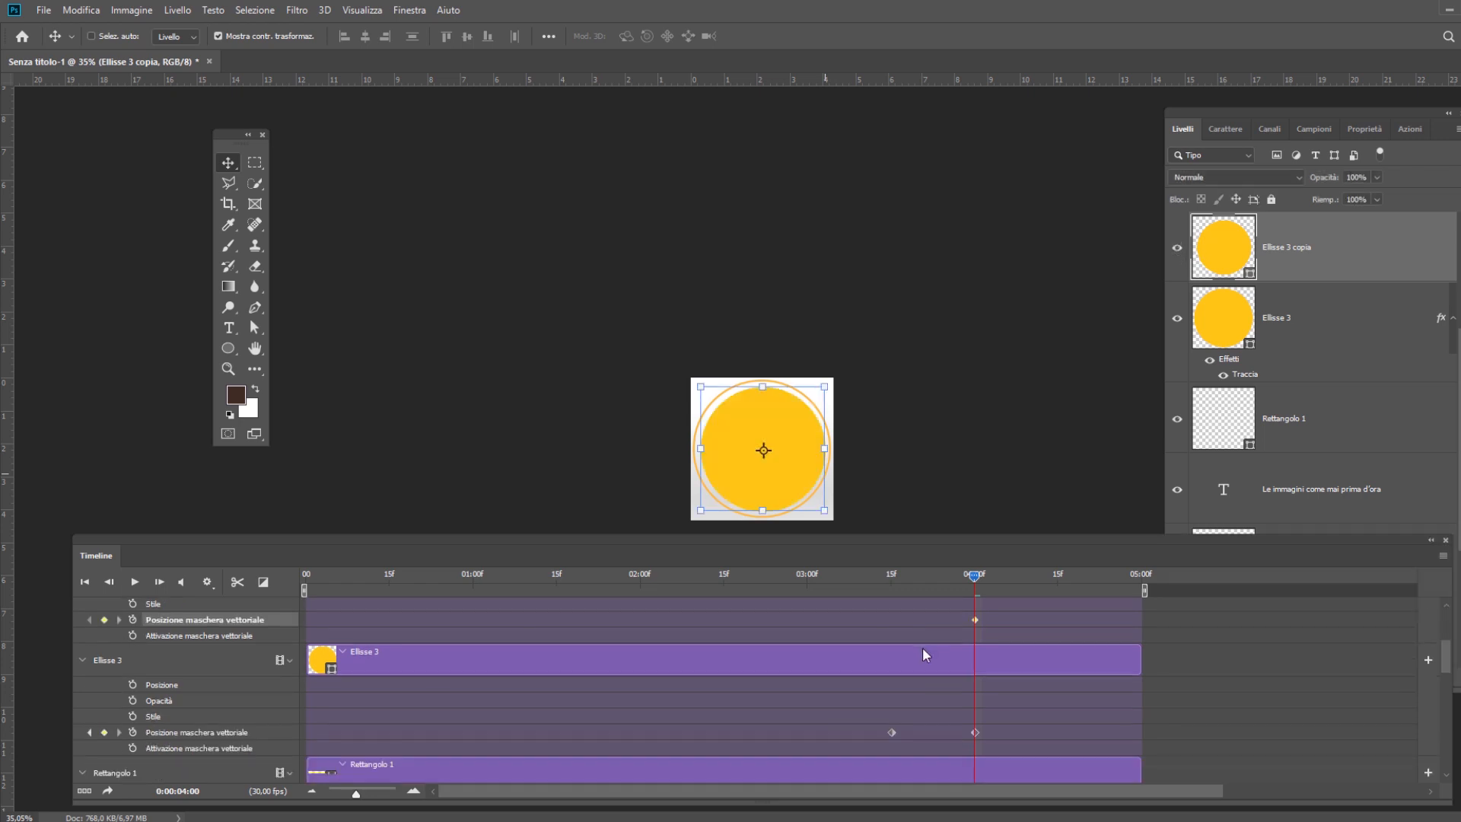
{"action": "left_click", "coordinate": [89, 732]}
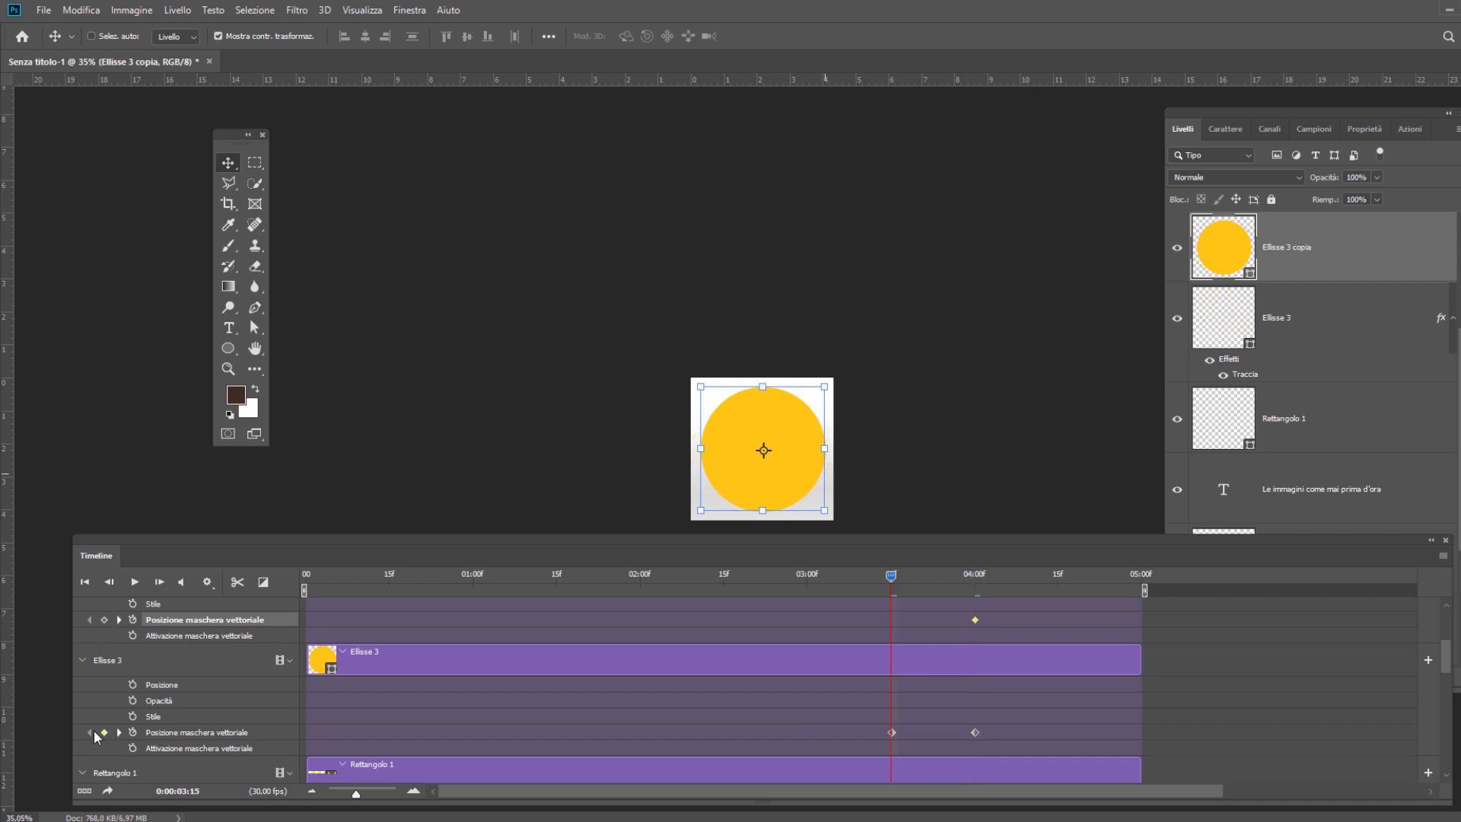
{"action": "left_click", "coordinate": [104, 619]}
{"action": "left_click_drag", "start_coordinate": [786, 447], "coordinate": [609, 447]}
Make the text layer scarica ora e COMINCIA IL TUO VIAGGIO visible and keyframe its opacity at 0:04:00.
{"action": "left_click", "coordinate": [918, 578]}
{"action": "left_click_drag", "start_coordinate": [929, 580], "coordinate": [975, 587]}
{"action": "left_click", "coordinate": [353, 688]}
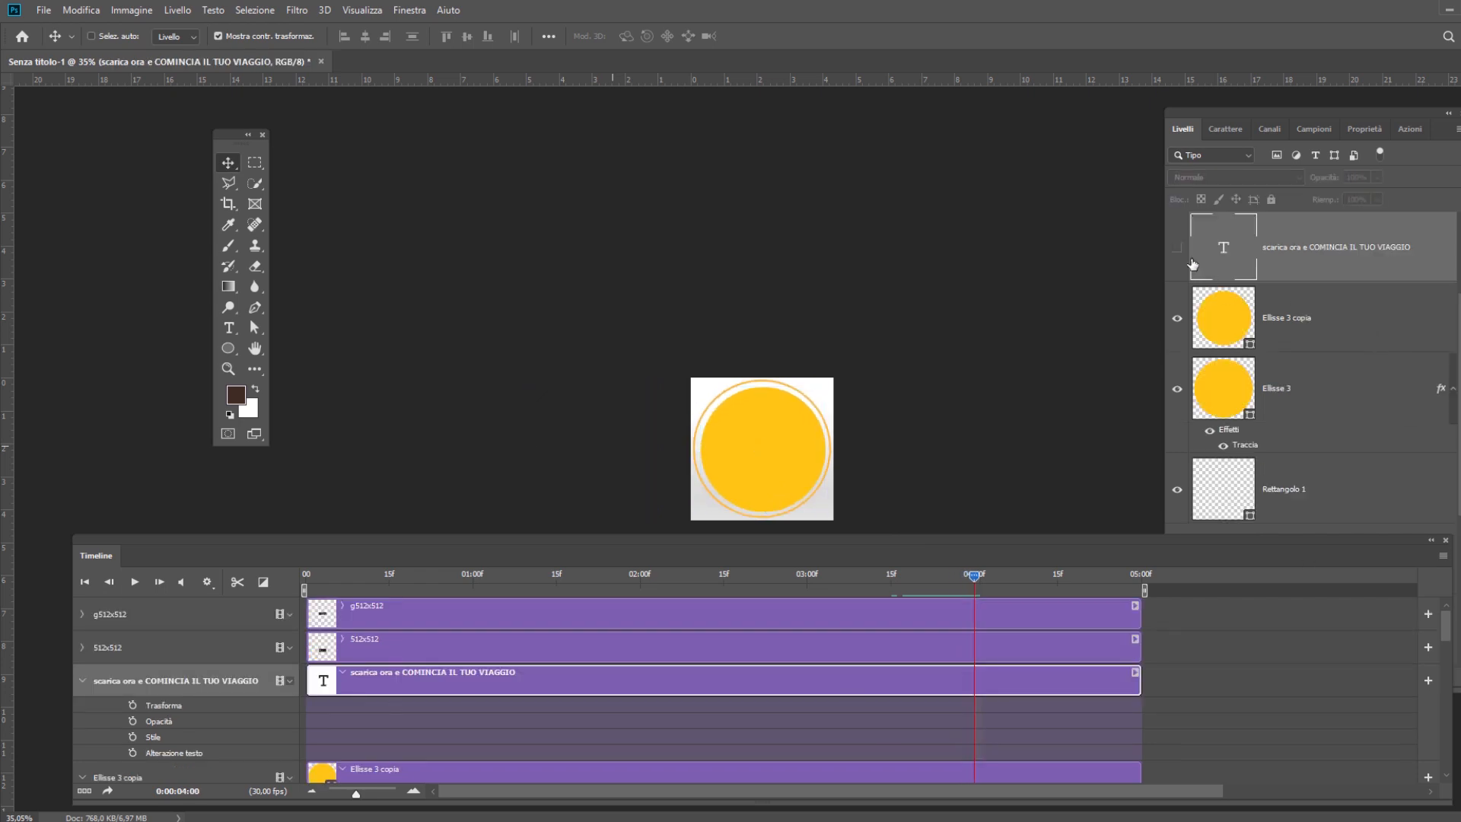
{"action": "left_click", "coordinate": [1177, 248]}
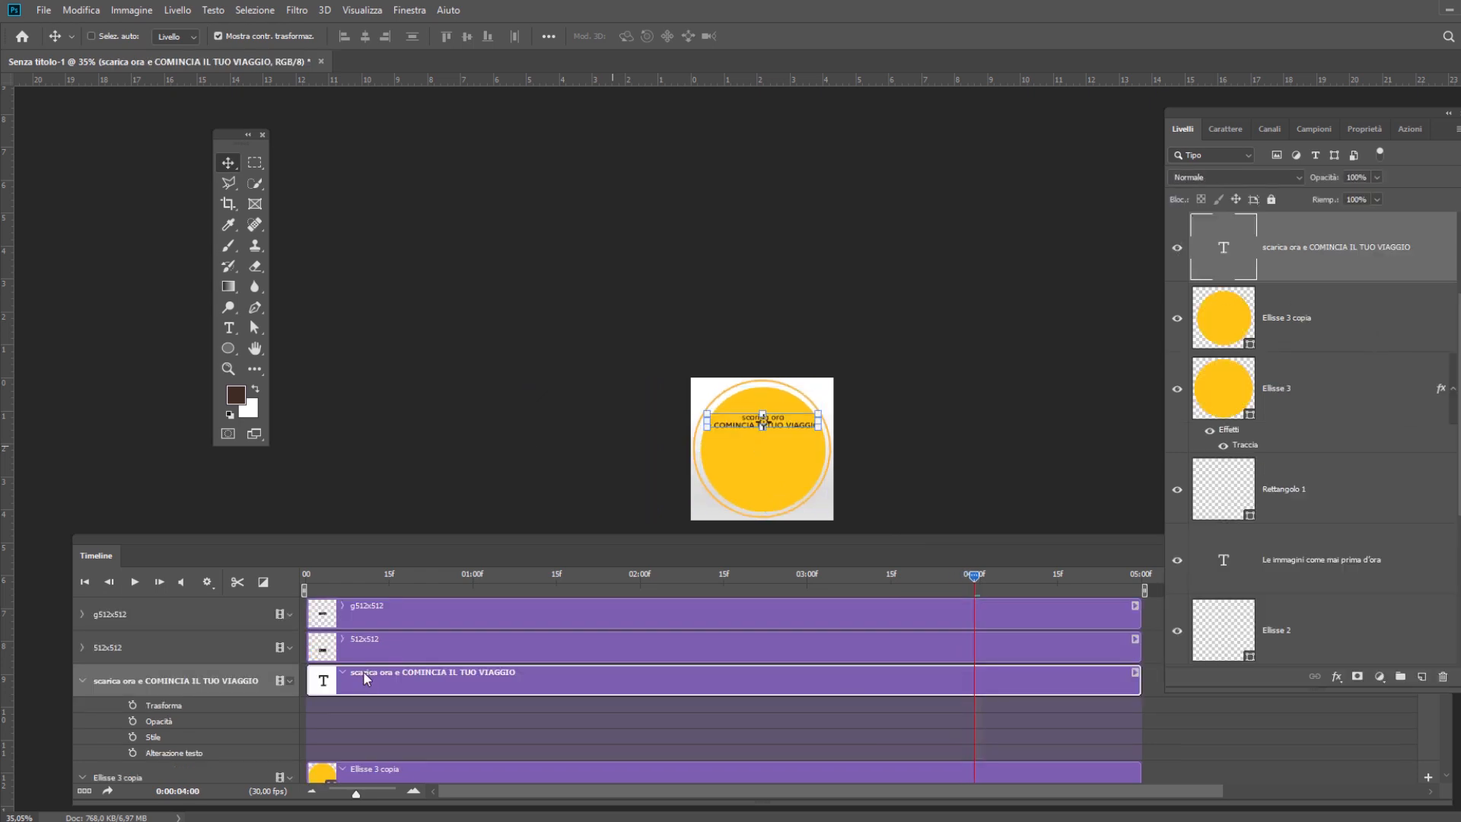
{"action": "scroll", "coordinate": [314, 692], "scroll_direction": "down", "scroll_amount": 2}
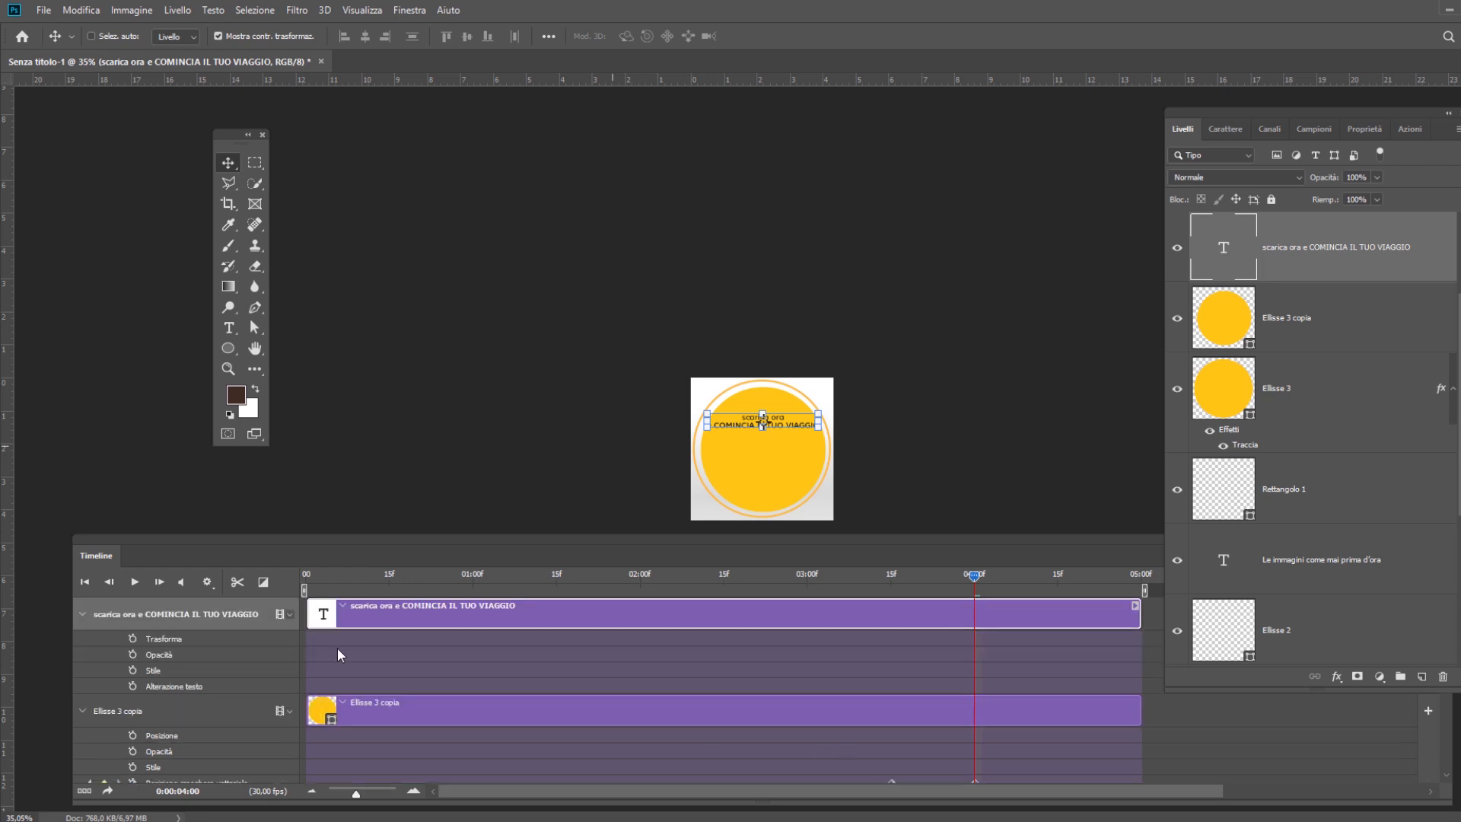
{"action": "left_click", "coordinate": [132, 655]}
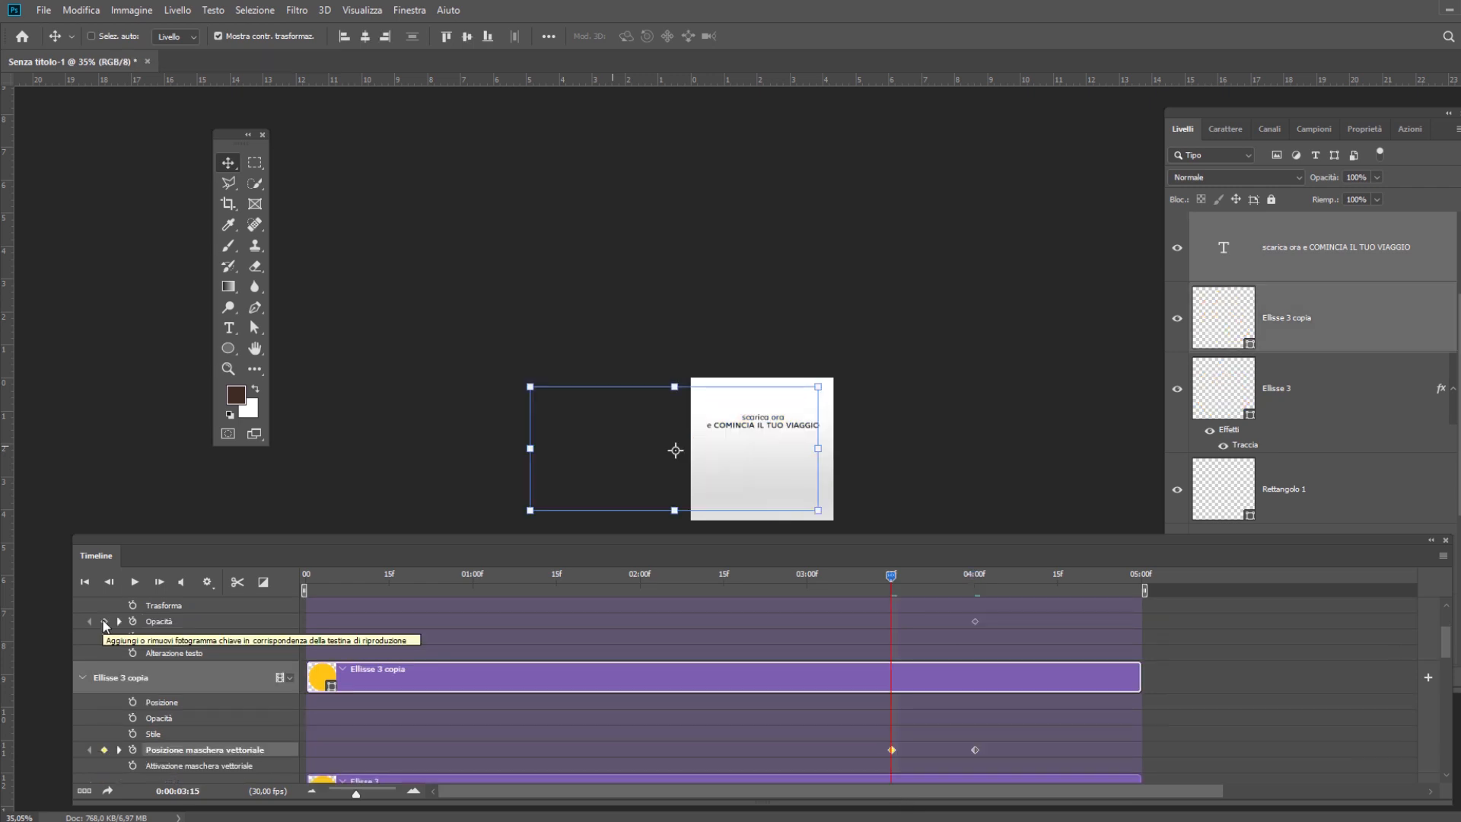
Add an opacity keyframe at 0:03:15 to the scarica ora text with its opacity lowered, and scrub back to 0:04:00.
{"action": "left_click", "coordinate": [105, 622]}
{"action": "left_click_drag", "start_coordinate": [1328, 177], "coordinate": [971, 188]}
{"action": "left_click_drag", "start_coordinate": [891, 576], "coordinate": [975, 577]}
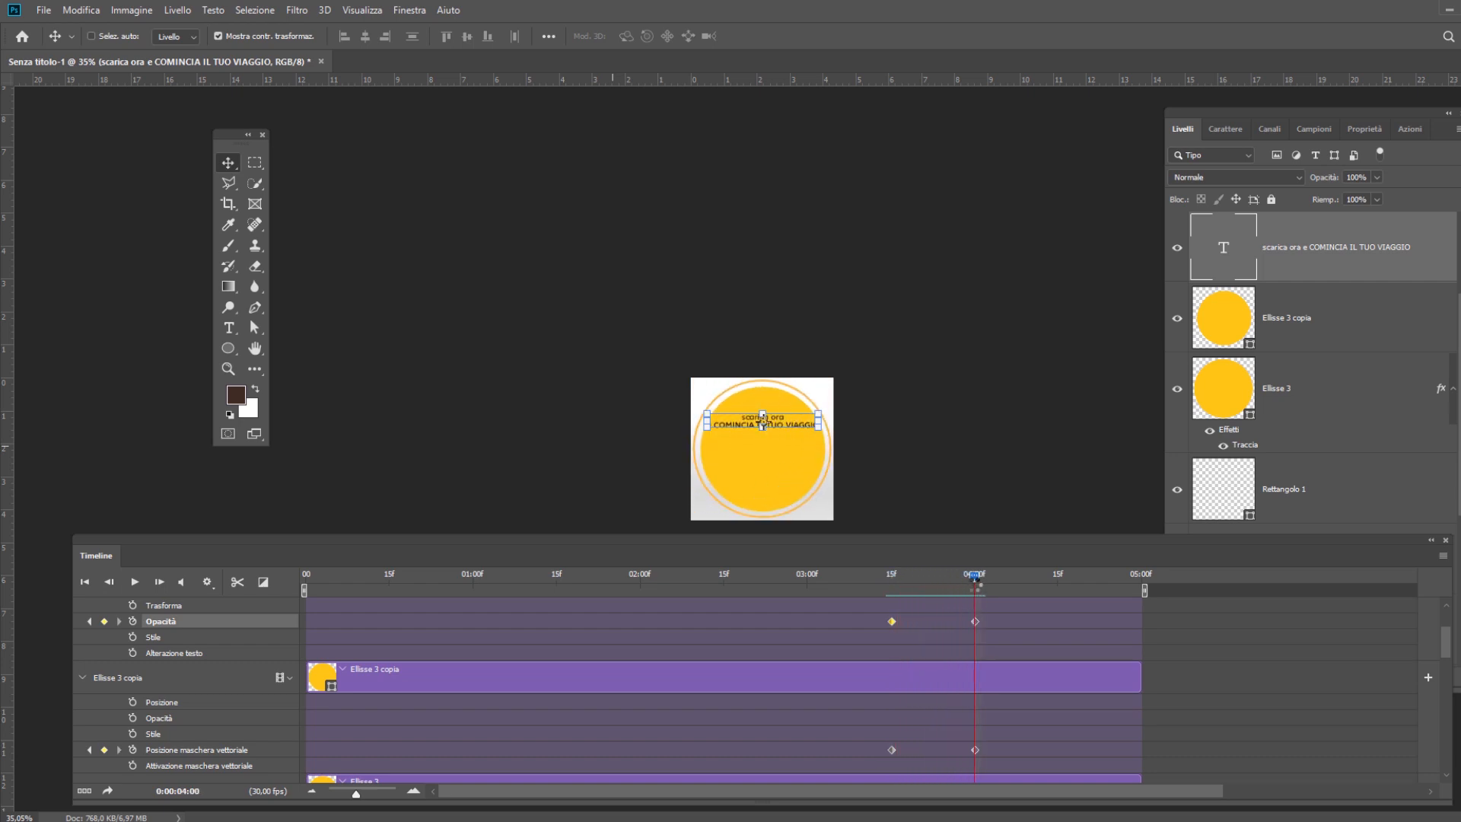
Make the store badge layers g512x512 and 512x512 visible, with 512x512 selected and its keyframe properties expanded.
{"action": "key", "text": "ctrl+v"}
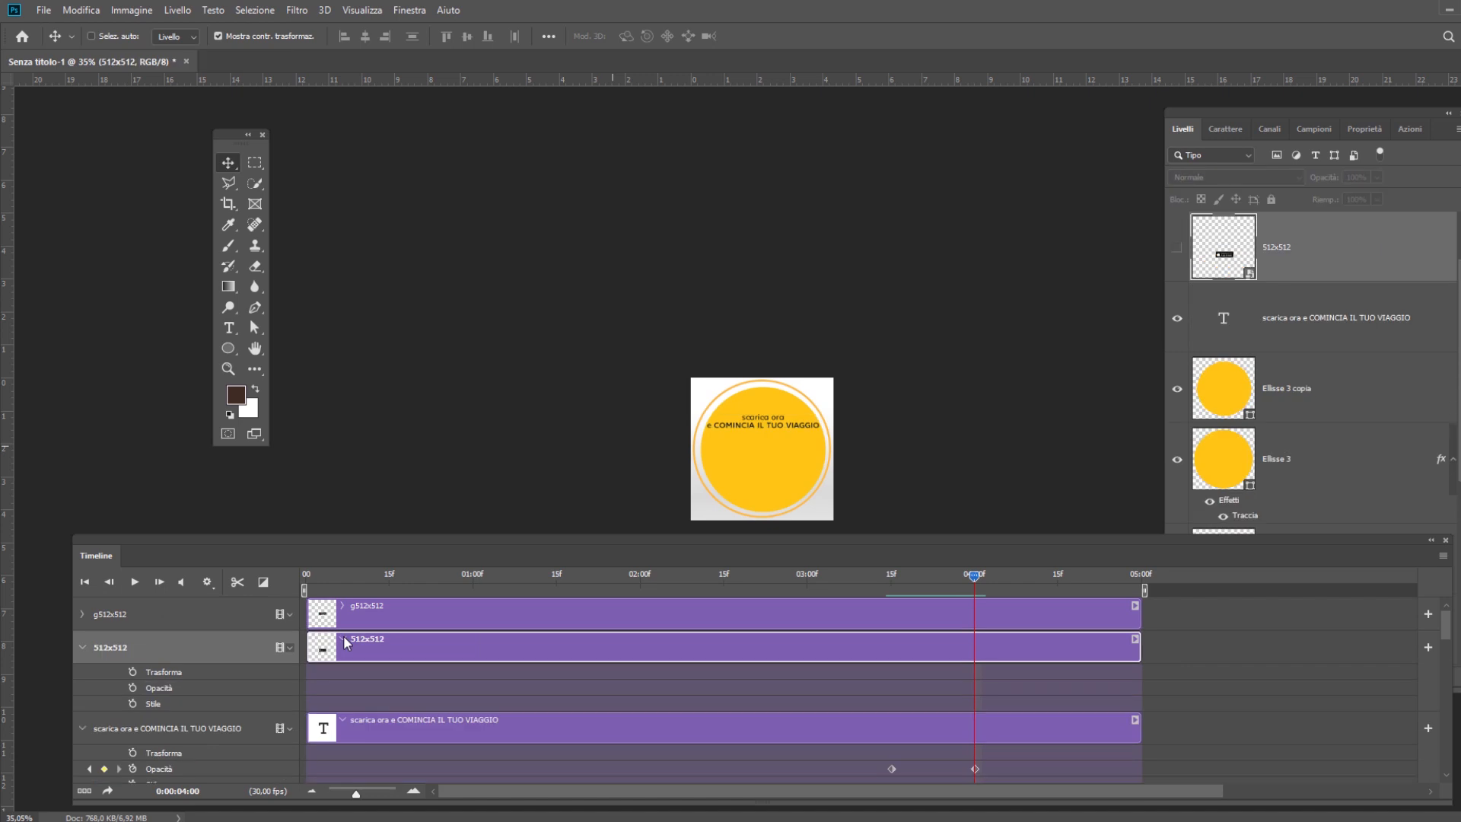
{"action": "left_click", "coordinate": [975, 768]}
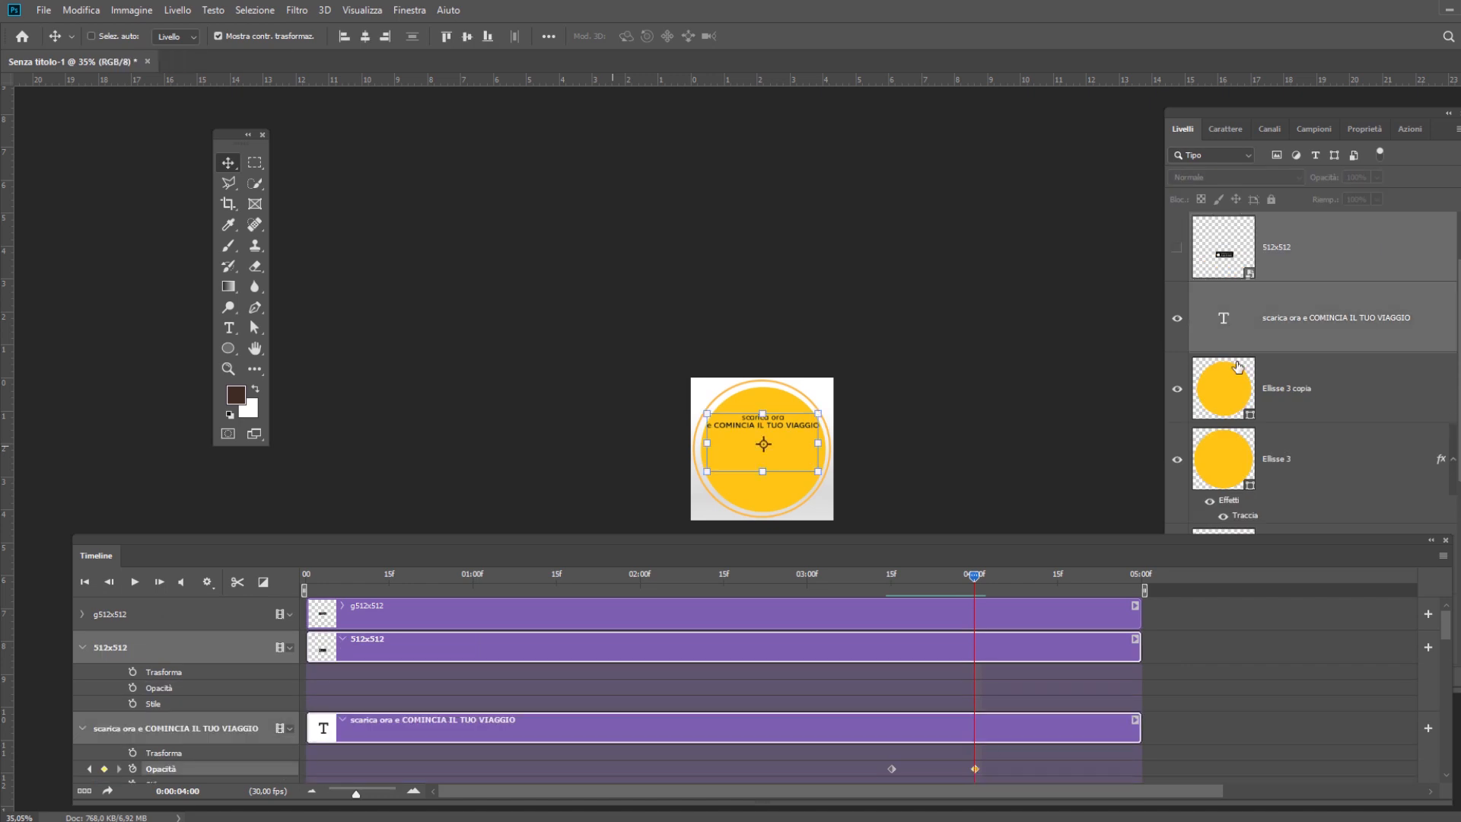
{"action": "left_click", "coordinate": [1318, 232]}
{"action": "scroll", "coordinate": [1317, 244], "scroll_direction": "up", "scroll_amount": 1}
{"action": "left_click", "coordinate": [1177, 318]}
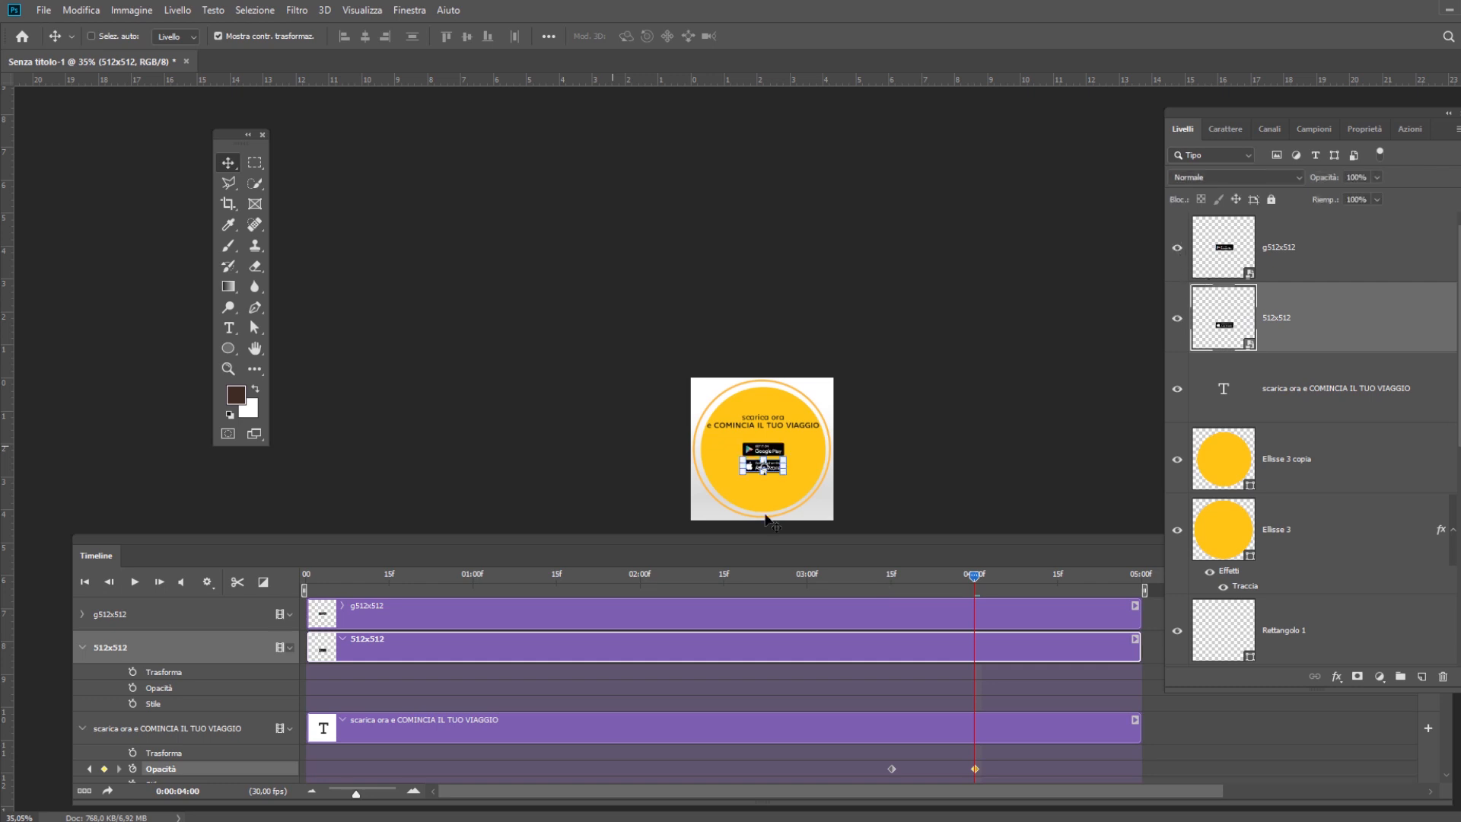
Add transform keyframes to the 512x512 and g512x512 badge layers at 0:04:00 and 0:04:15.
{"action": "left_click", "coordinate": [132, 672]}
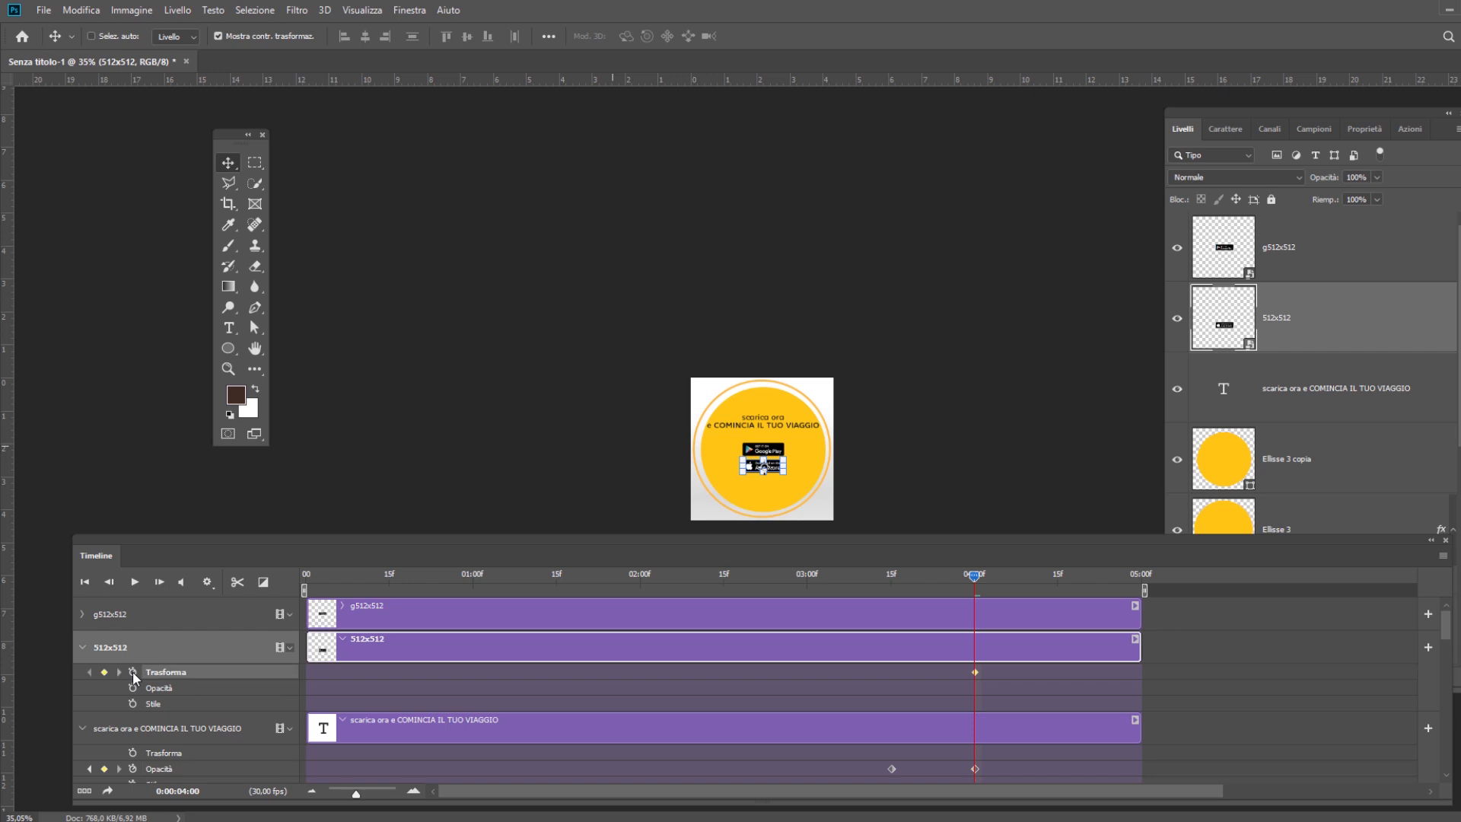
{"action": "left_click", "coordinate": [133, 637]}
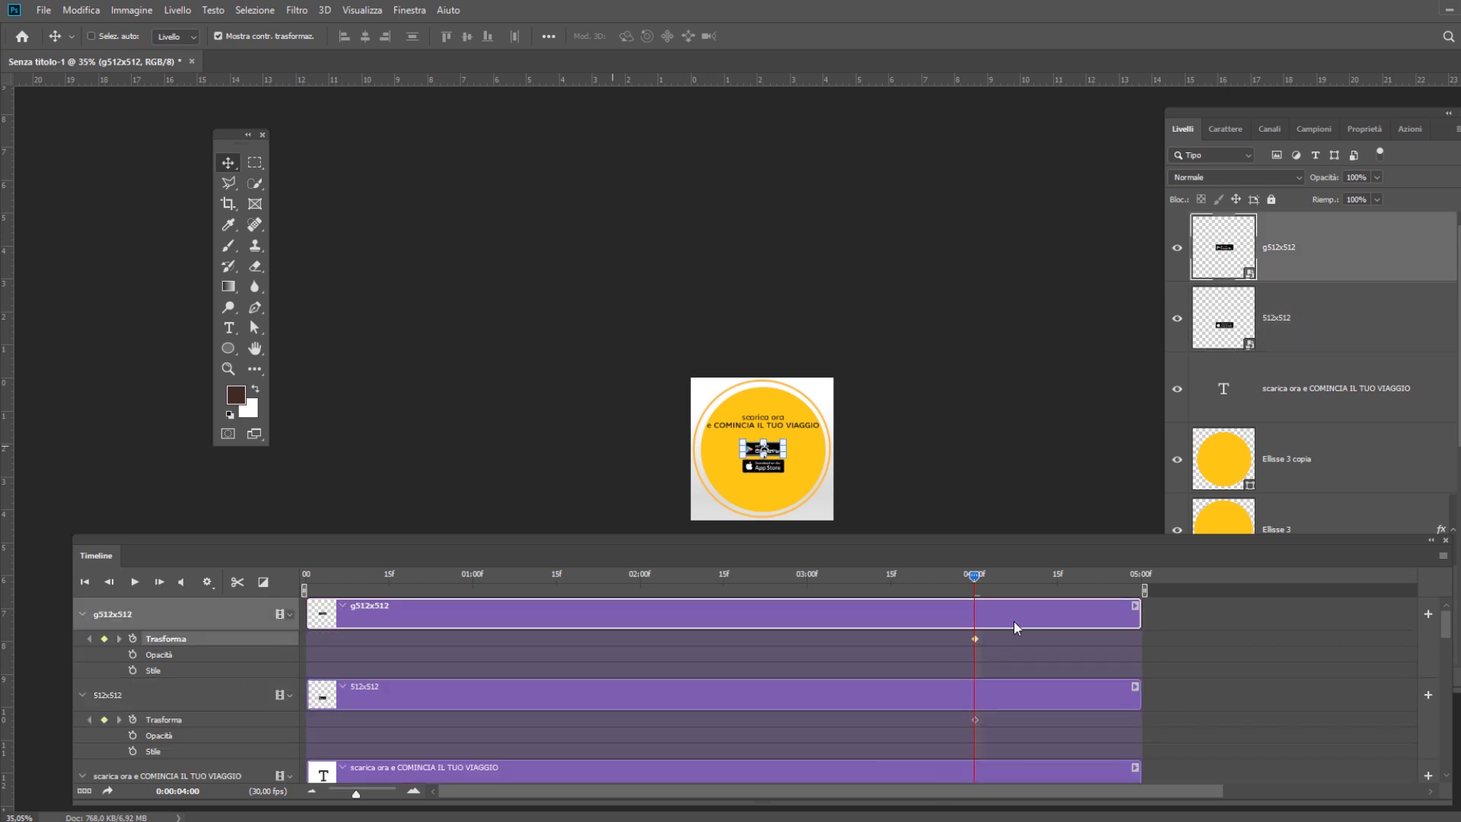
{"action": "left_click", "coordinate": [1057, 578]}
{"action": "left_click", "coordinate": [104, 639]}
{"action": "left_click", "coordinate": [104, 719]}
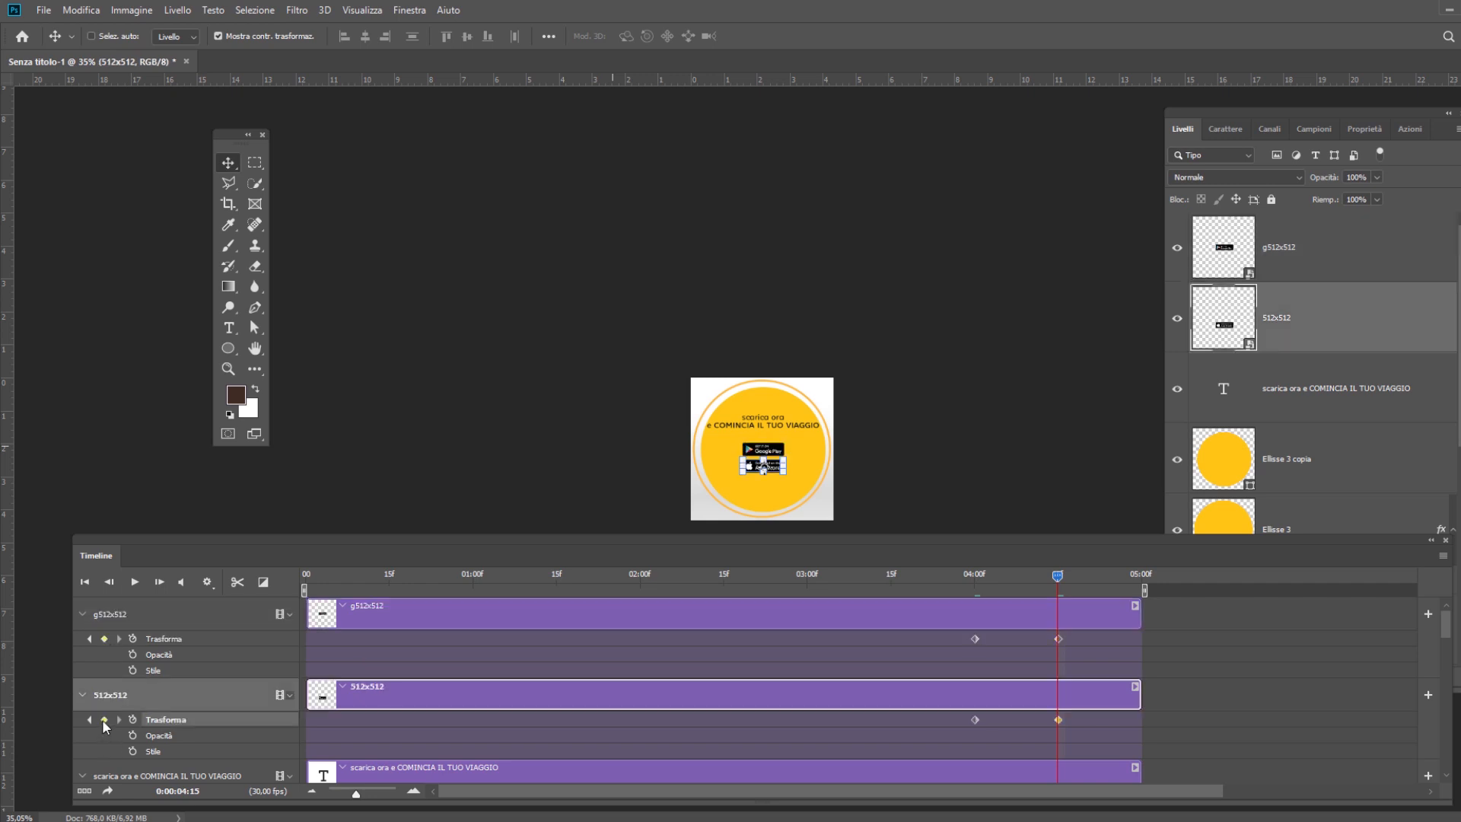
At the 0:04:00 keyframes, move the 512x512 badge off the canvas's right side and the g512x512 badge off its left side.
{"action": "left_click", "coordinate": [89, 639]}
{"action": "left_click", "coordinate": [974, 719]}
{"action": "left_click_drag", "start_coordinate": [788, 477], "coordinate": [896, 476]}
{"action": "left_click", "coordinate": [975, 638], "text": "shift"}
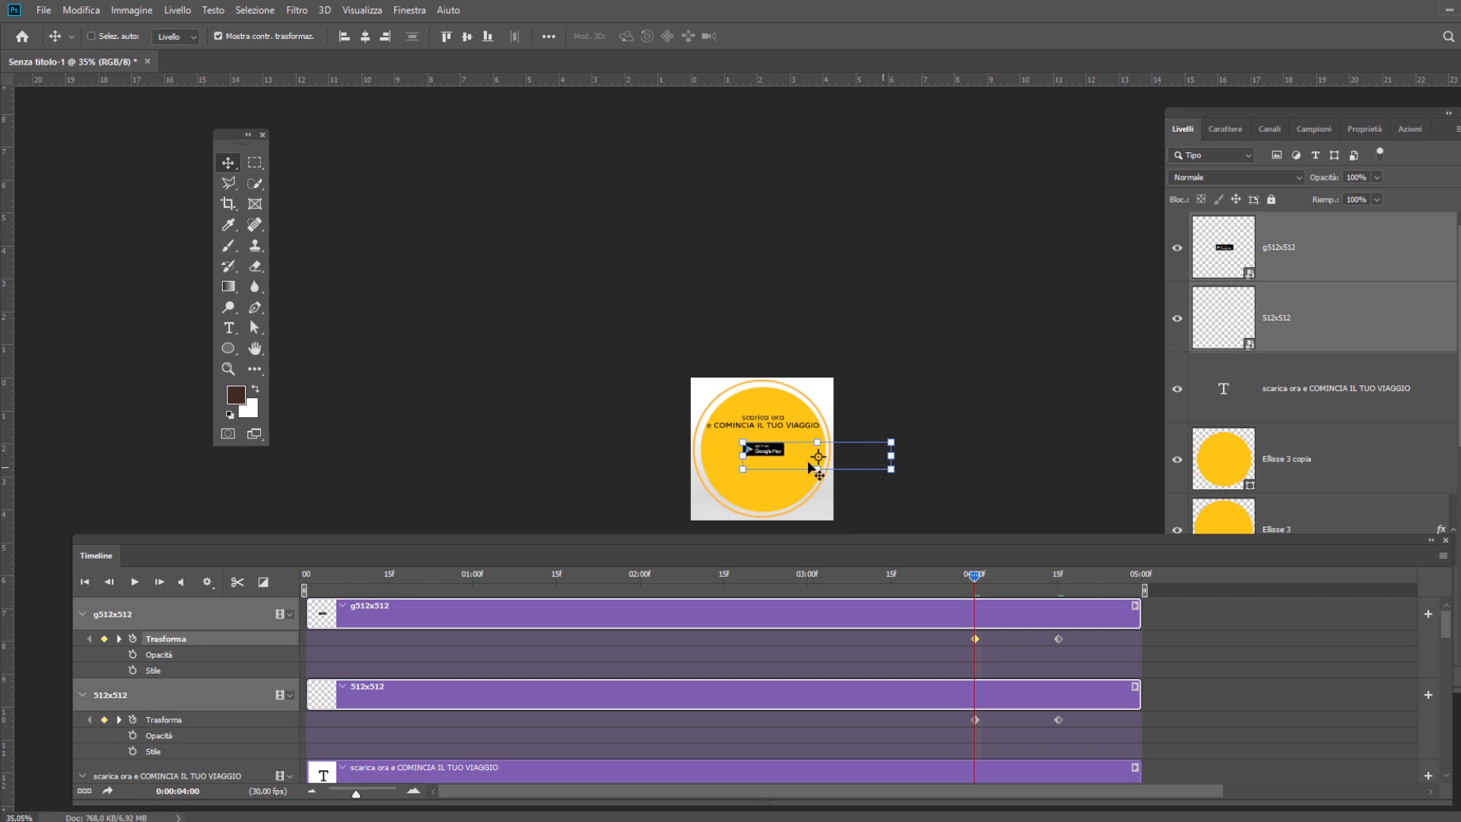
{"action": "left_click", "coordinate": [1303, 270]}
{"action": "left_click_drag", "start_coordinate": [775, 452], "coordinate": [670, 452]}
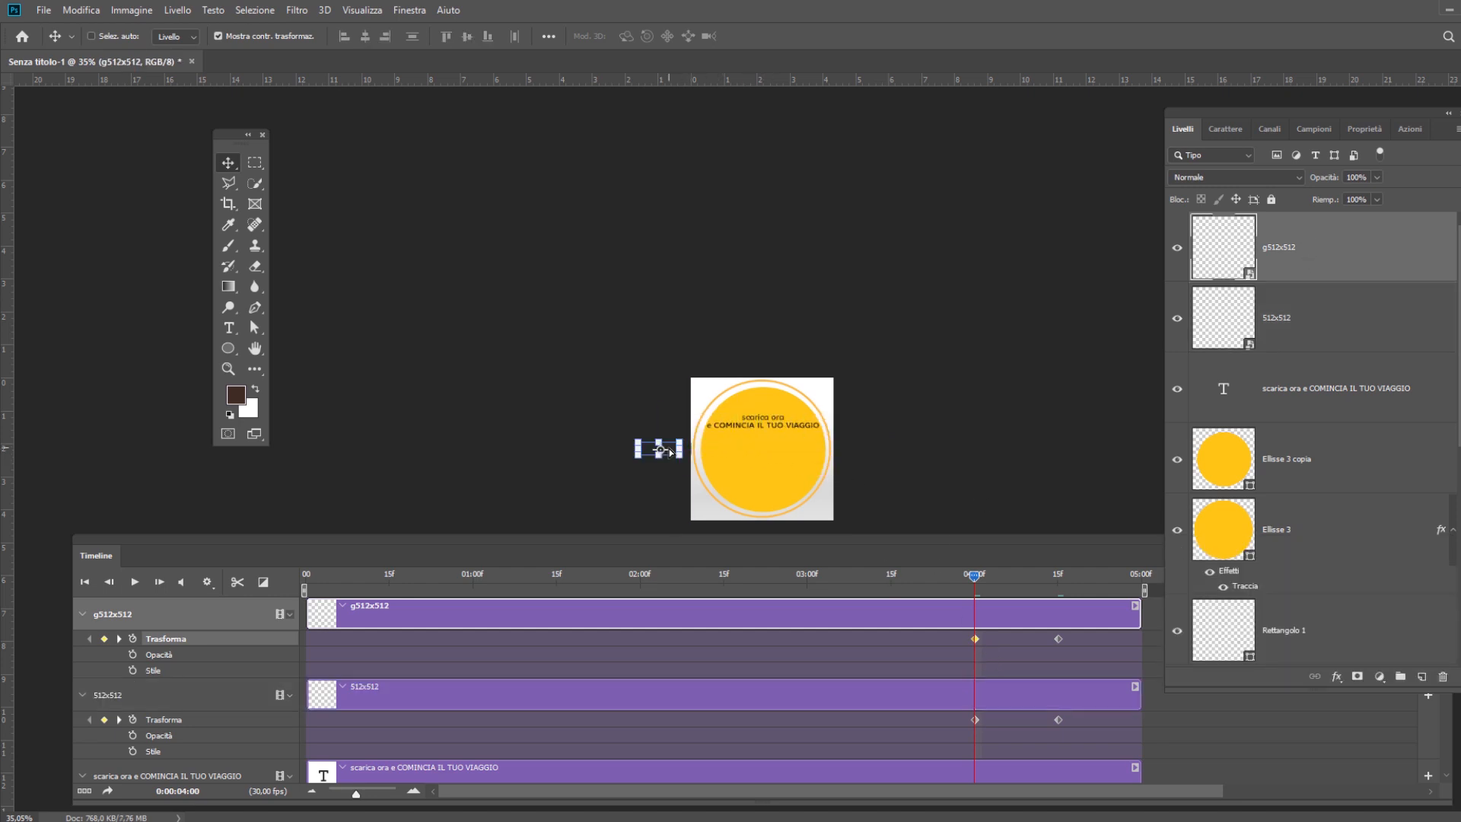
Review the animation by scrubbing to 0:04:29, returning to the first frame, and advancing frame by frame to 0:00:18.
{"action": "left_click_drag", "start_coordinate": [1006, 574], "coordinate": [1144, 590]}
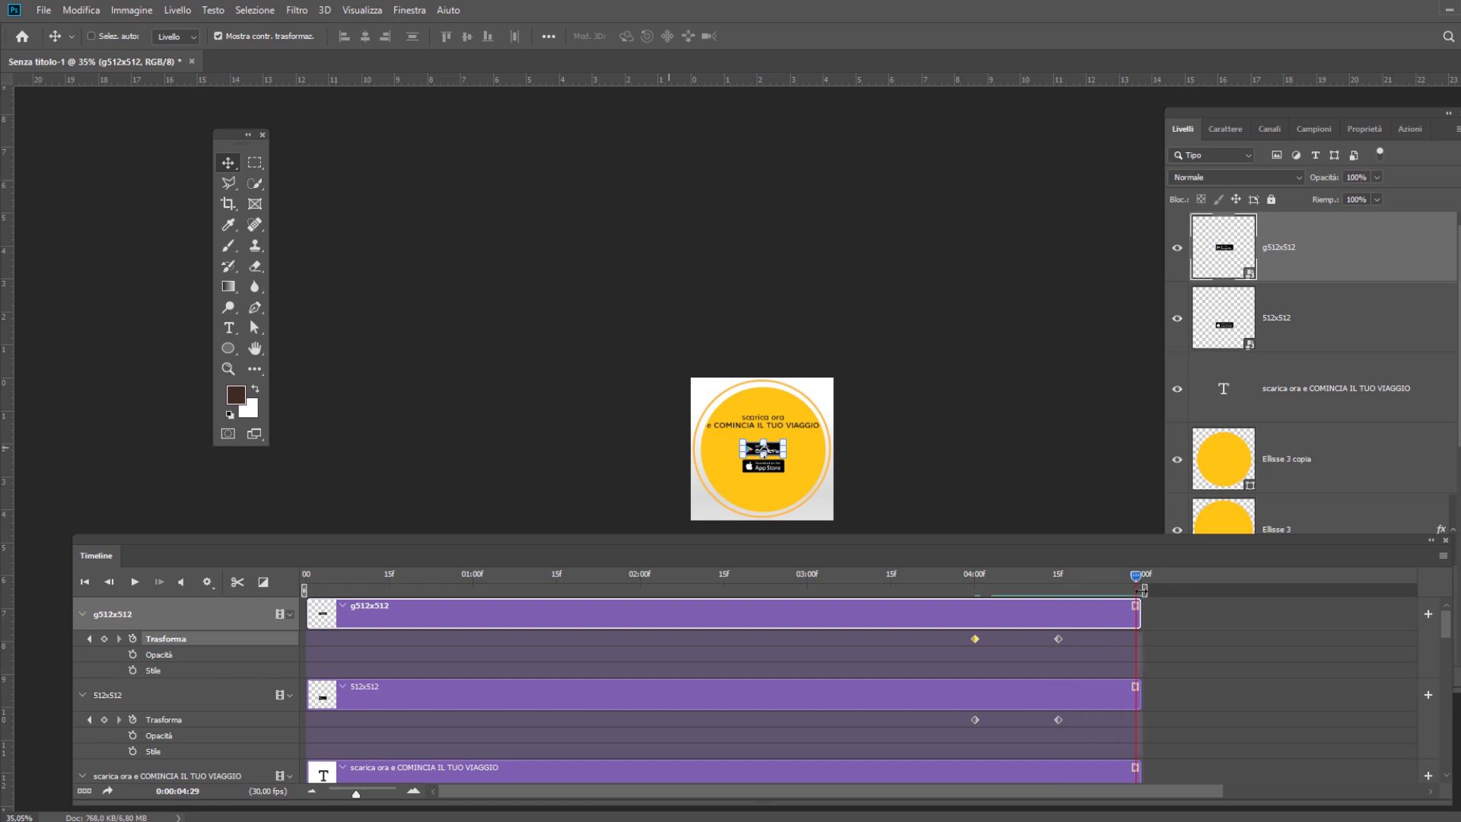
{"action": "left_click", "coordinate": [85, 583]}
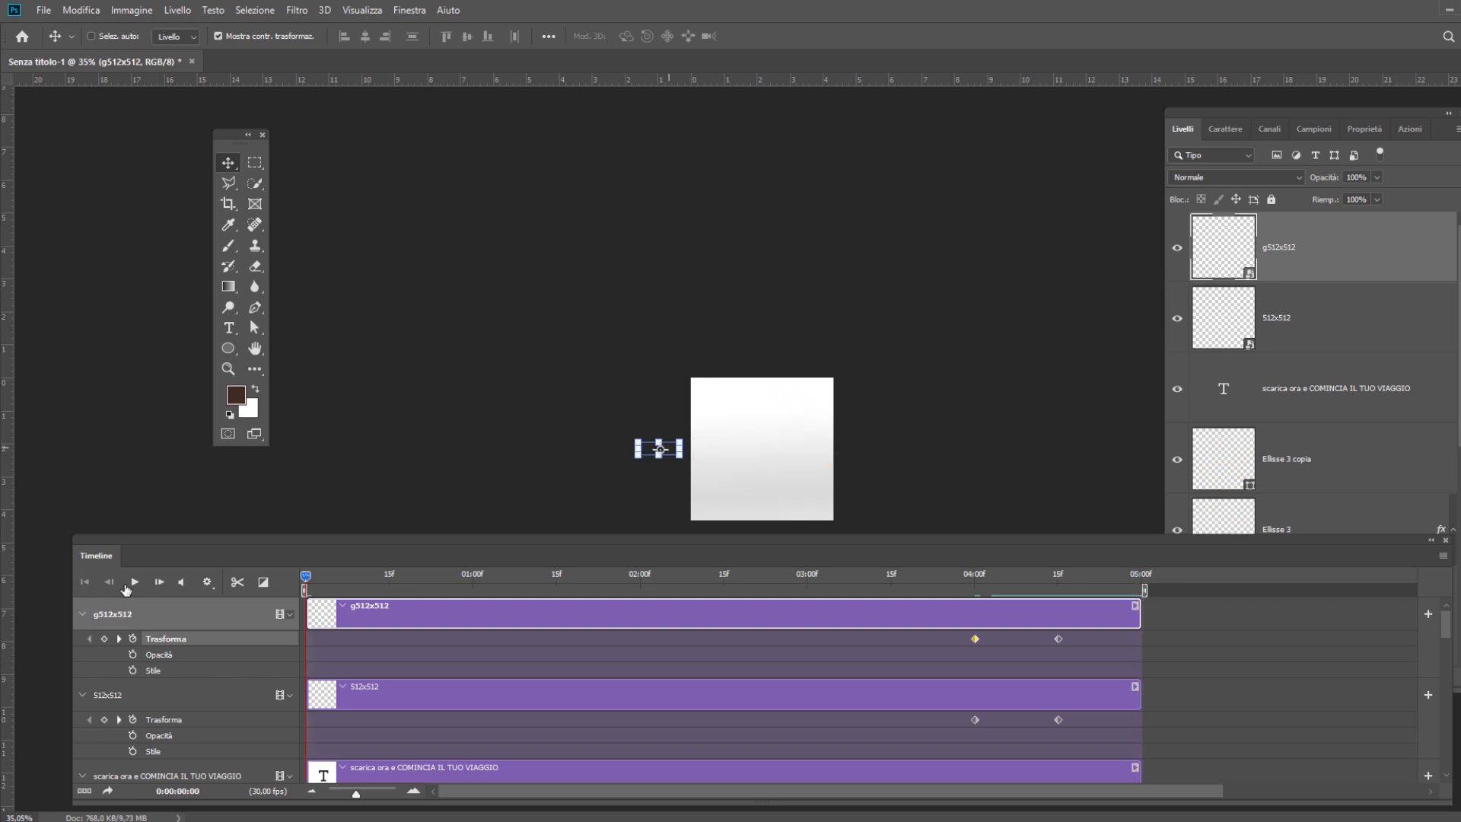
{"action": "left_click", "coordinate": [160, 583]}
{"action": "left_click", "coordinate": [160, 583]}
{"action": "left_click", "coordinate": [160, 583]}
{"action": "left_click", "coordinate": [160, 583]}
{"action": "left_click", "coordinate": [160, 582]}
{"action": "left_click", "coordinate": [160, 583]}
{"action": "left_click", "coordinate": [160, 583]}
{"action": "left_click", "coordinate": [160, 583]}
{"action": "left_click", "coordinate": [159, 582]}
{"action": "left_click", "coordinate": [160, 583]}
{"action": "left_click", "coordinate": [160, 583]}
{"action": "left_click", "coordinate": [159, 582]}
{"action": "left_click", "coordinate": [160, 583]}
{"action": "left_click", "coordinate": [160, 583]}
{"action": "left_click", "coordinate": [160, 583]}
{"action": "left_click", "coordinate": [160, 583]}
{"action": "left_click", "coordinate": [160, 583]}
{"action": "left_click", "coordinate": [160, 582]}
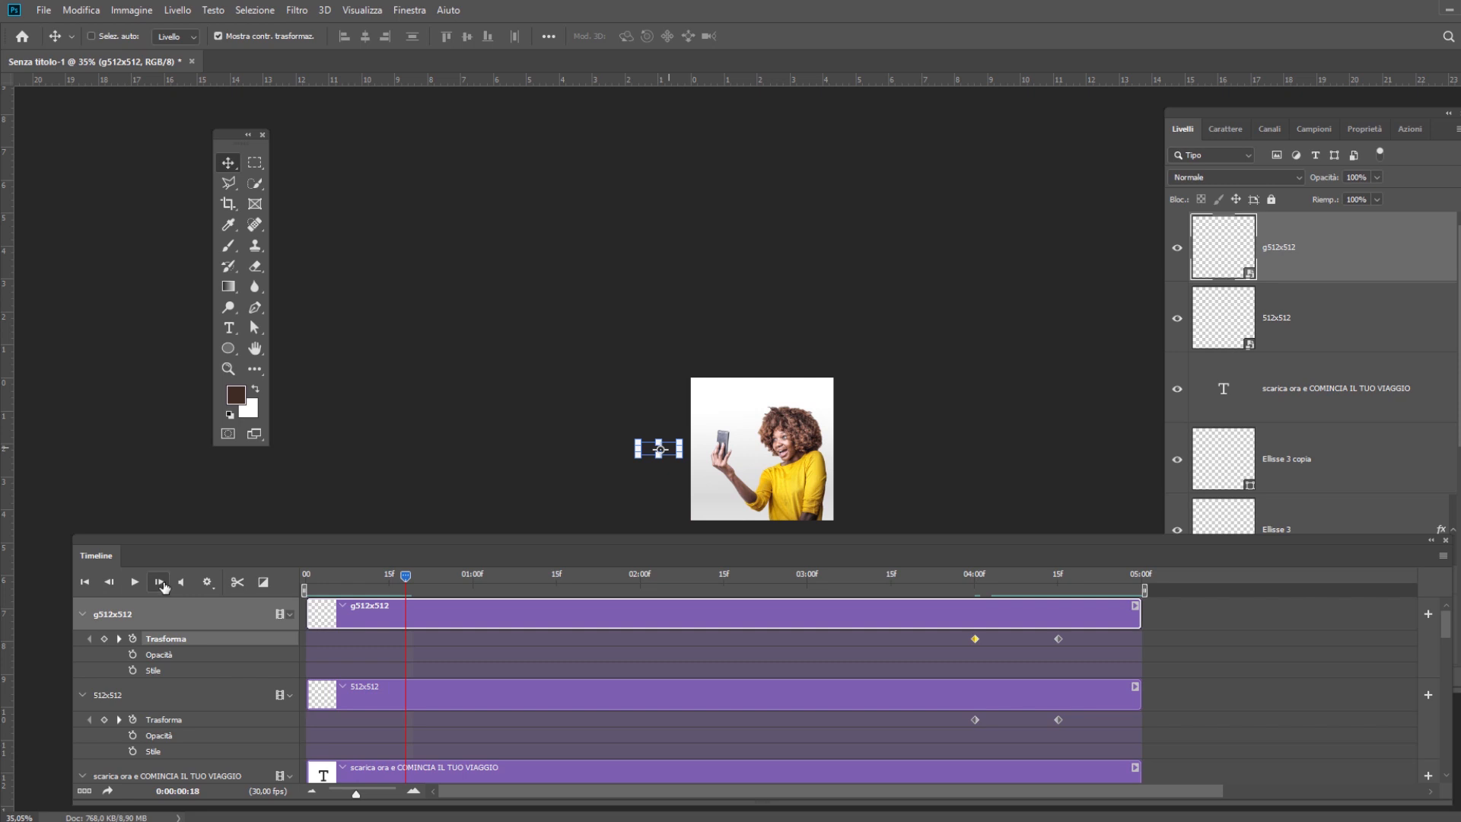
Check the timeline's playback resolution choices, keeping 100%, and scrub the playhead to 0:04:17.
{"action": "left_click", "coordinate": [207, 583]}
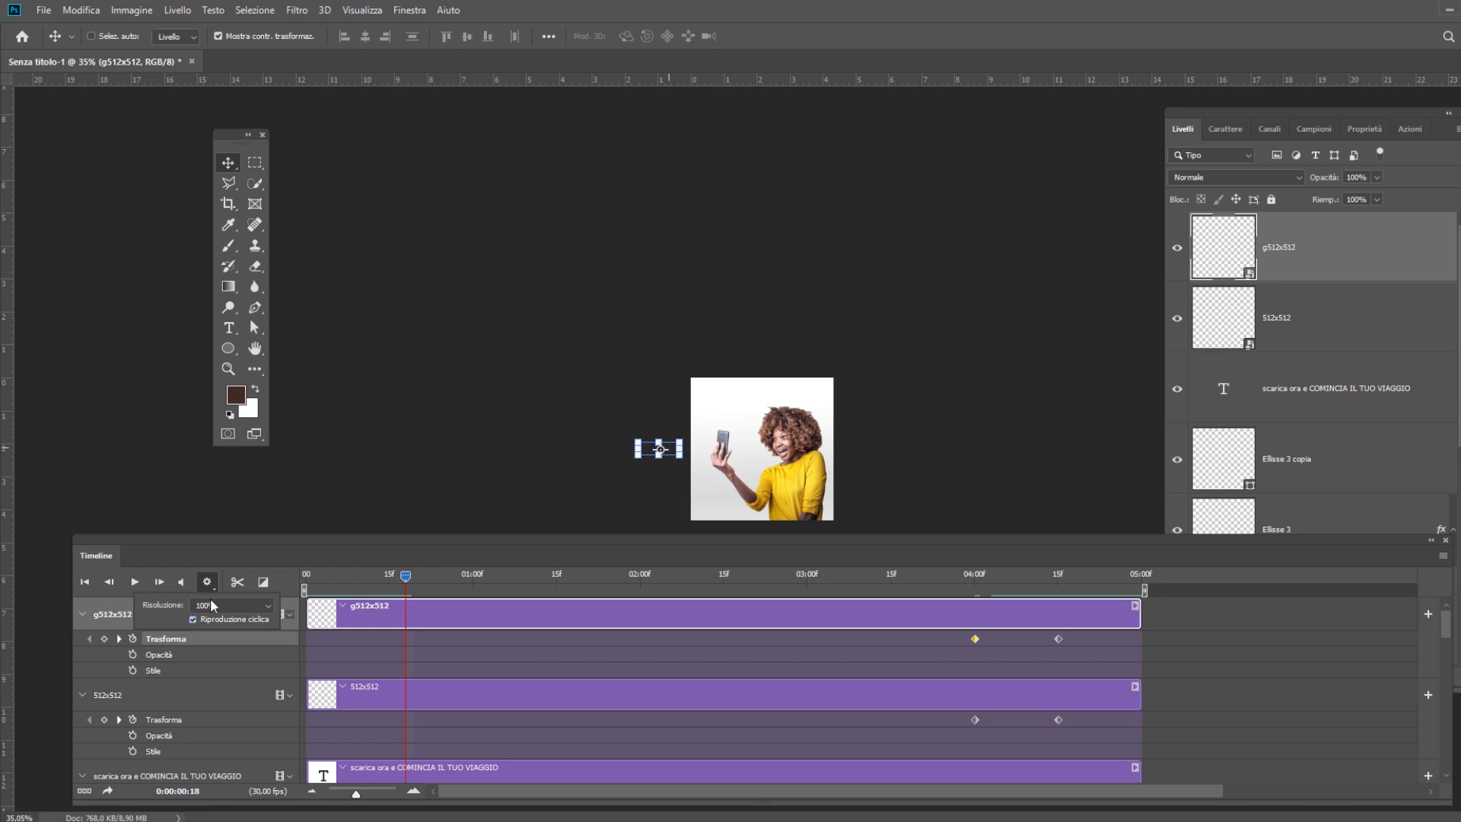
{"action": "left_click", "coordinate": [214, 608]}
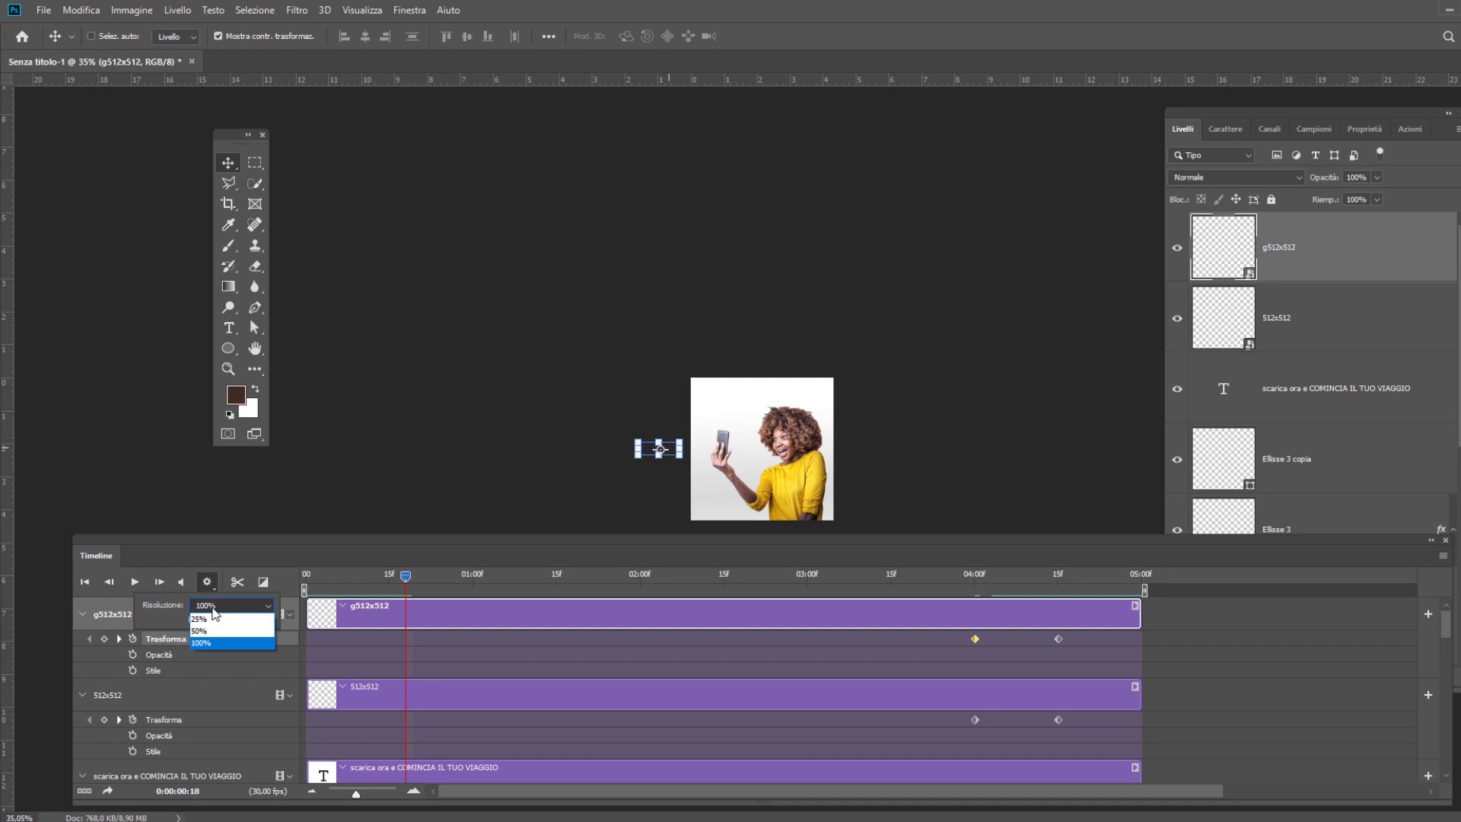
{"action": "left_click", "coordinate": [214, 644]}
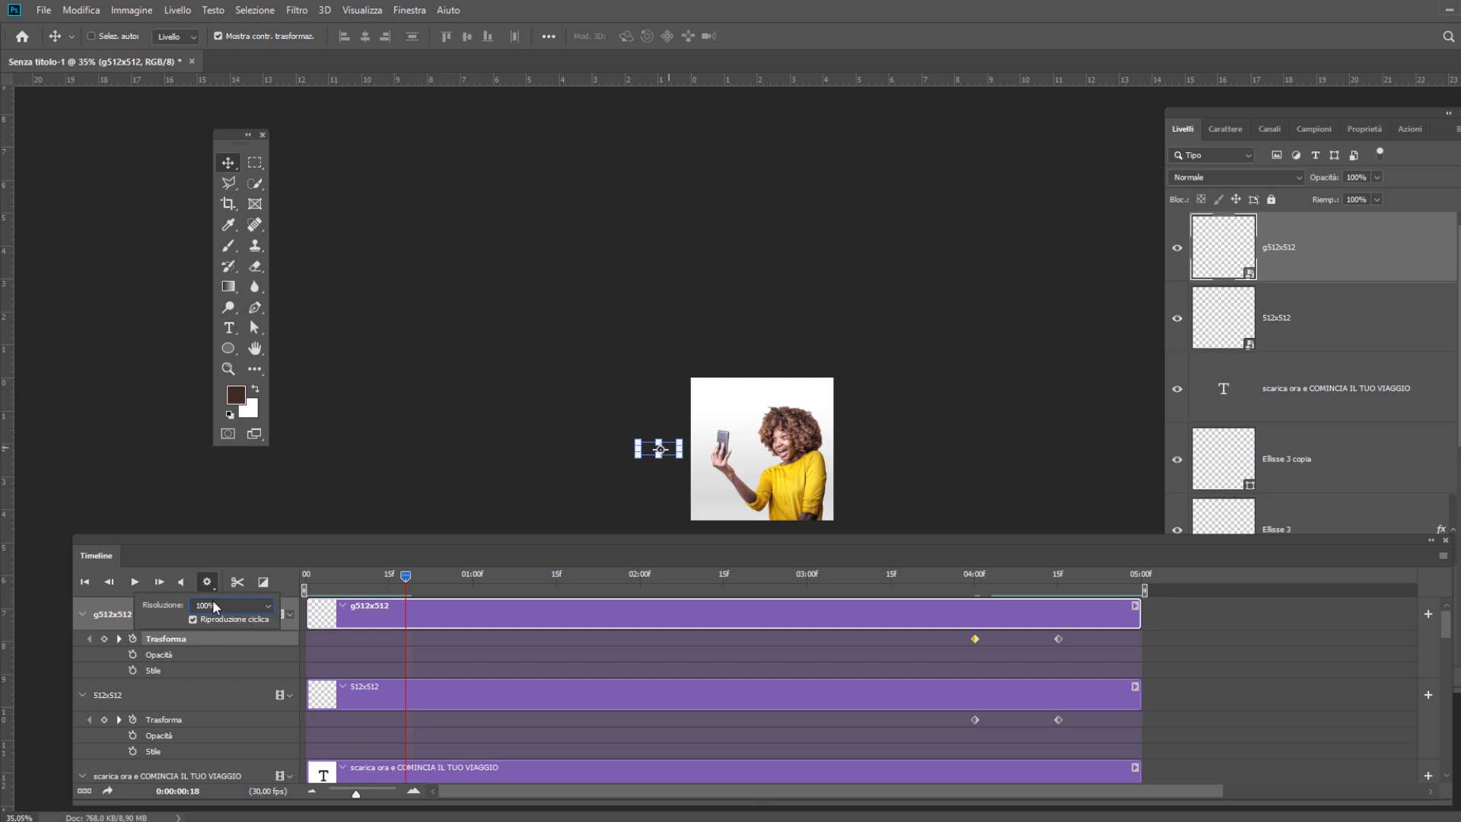
{"action": "left_click", "coordinate": [238, 585]}
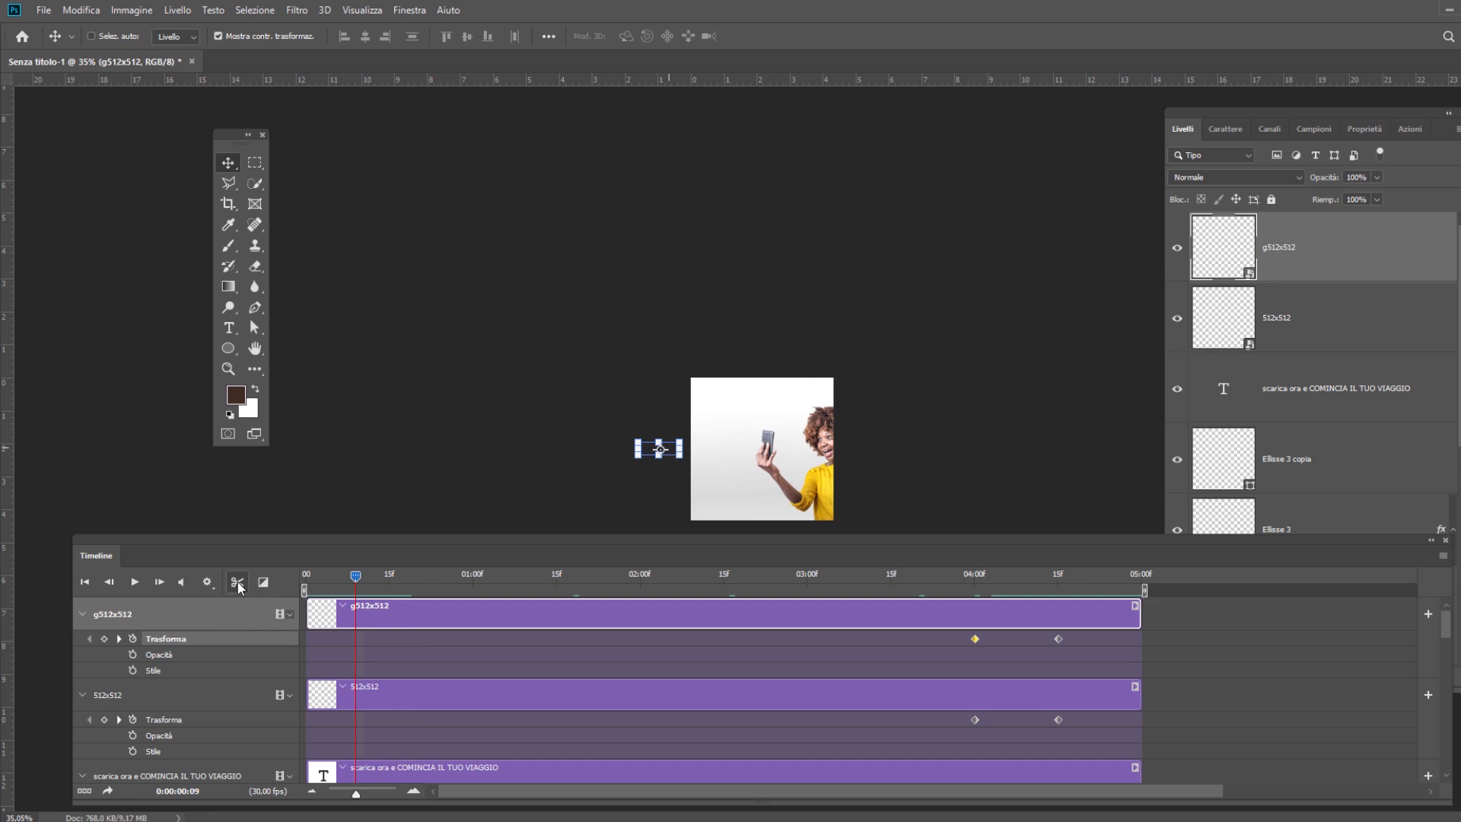
{"action": "left_click", "coordinate": [502, 587]}
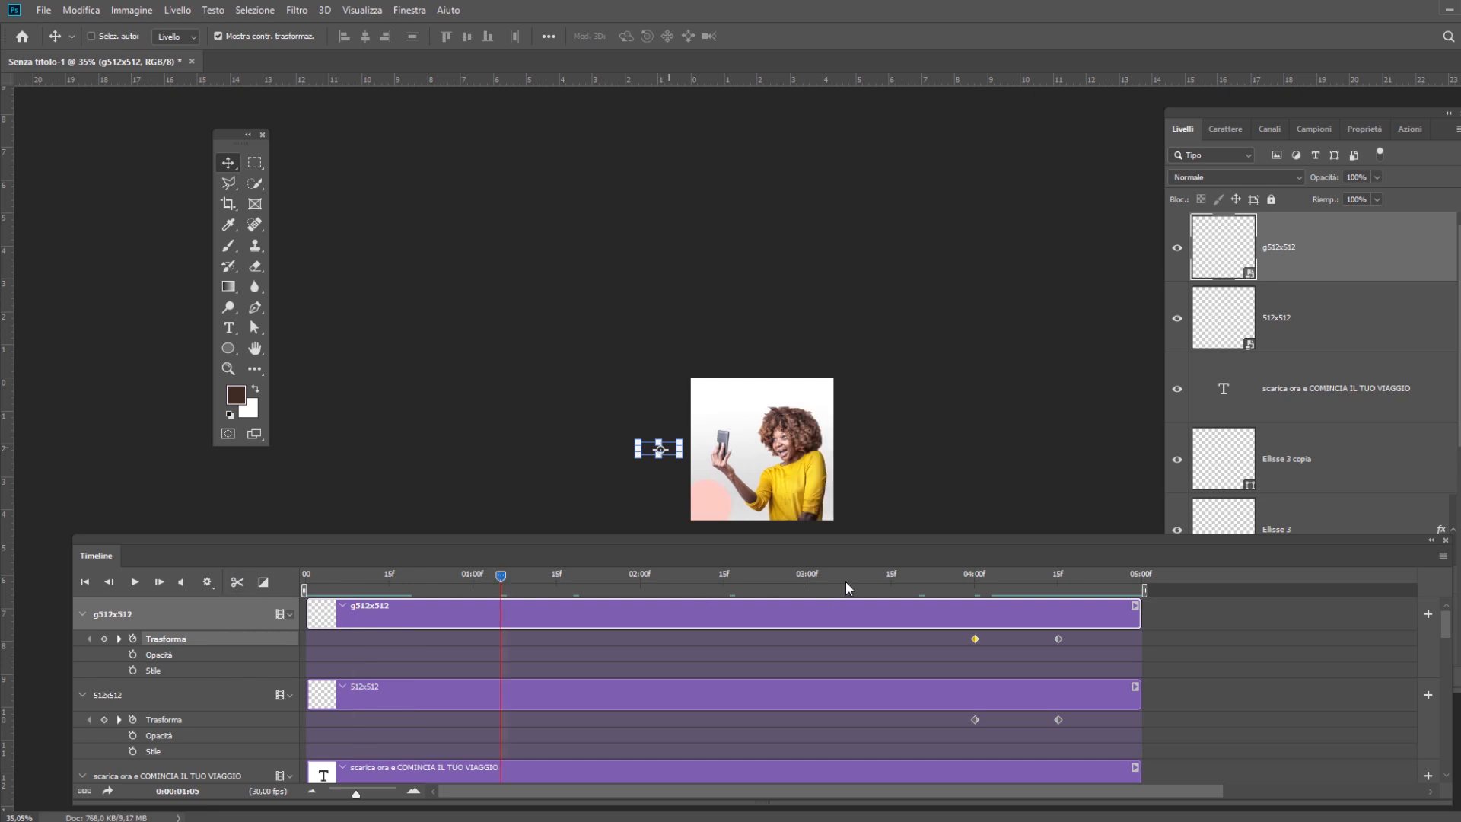
{"action": "left_click", "coordinate": [1068, 587]}
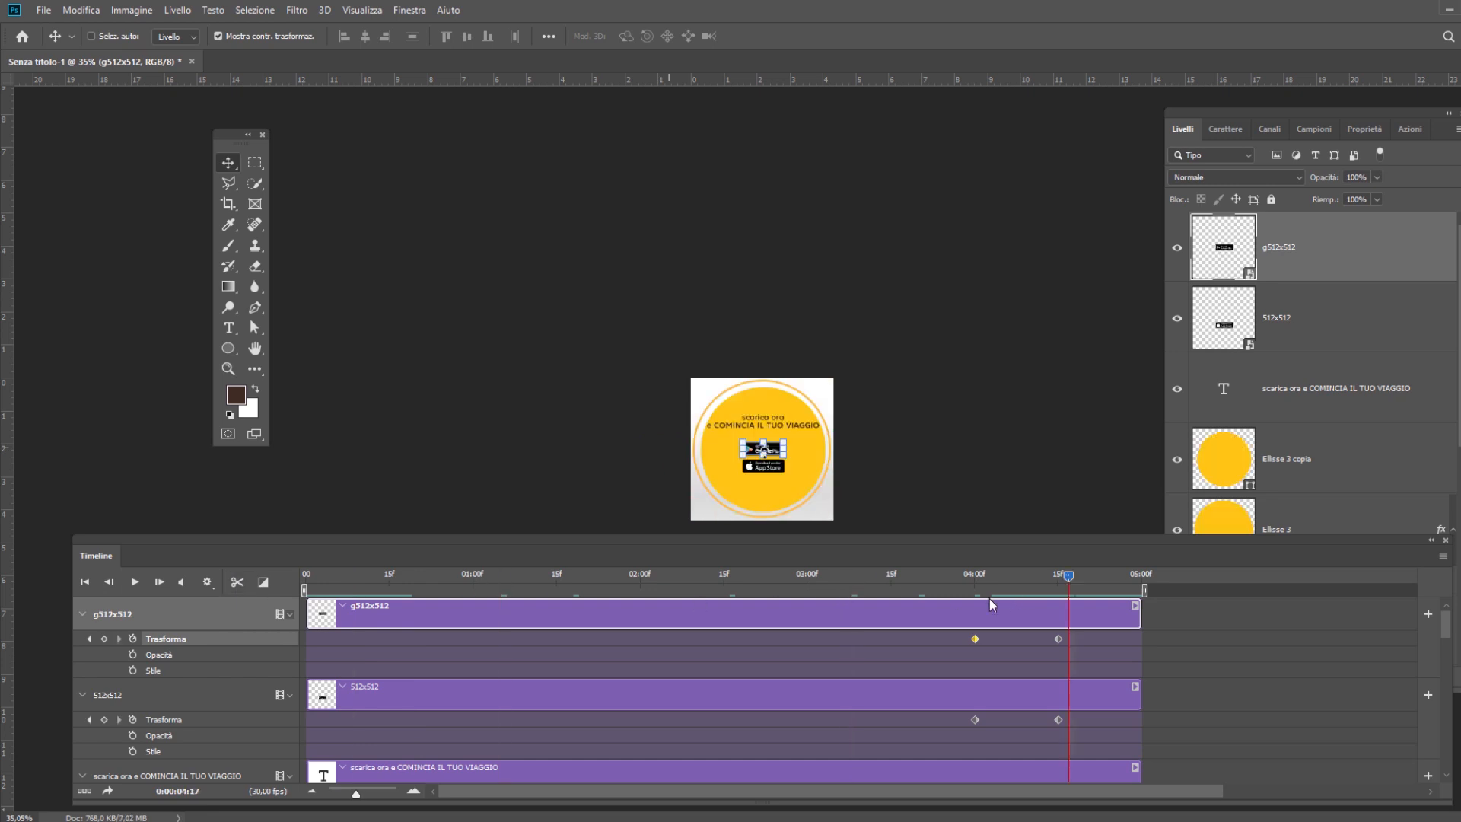
Examine the available timeline transitions and try a duration of 1.21 s with Dissolvenza incrociata selected.
{"action": "left_click", "coordinate": [262, 583]}
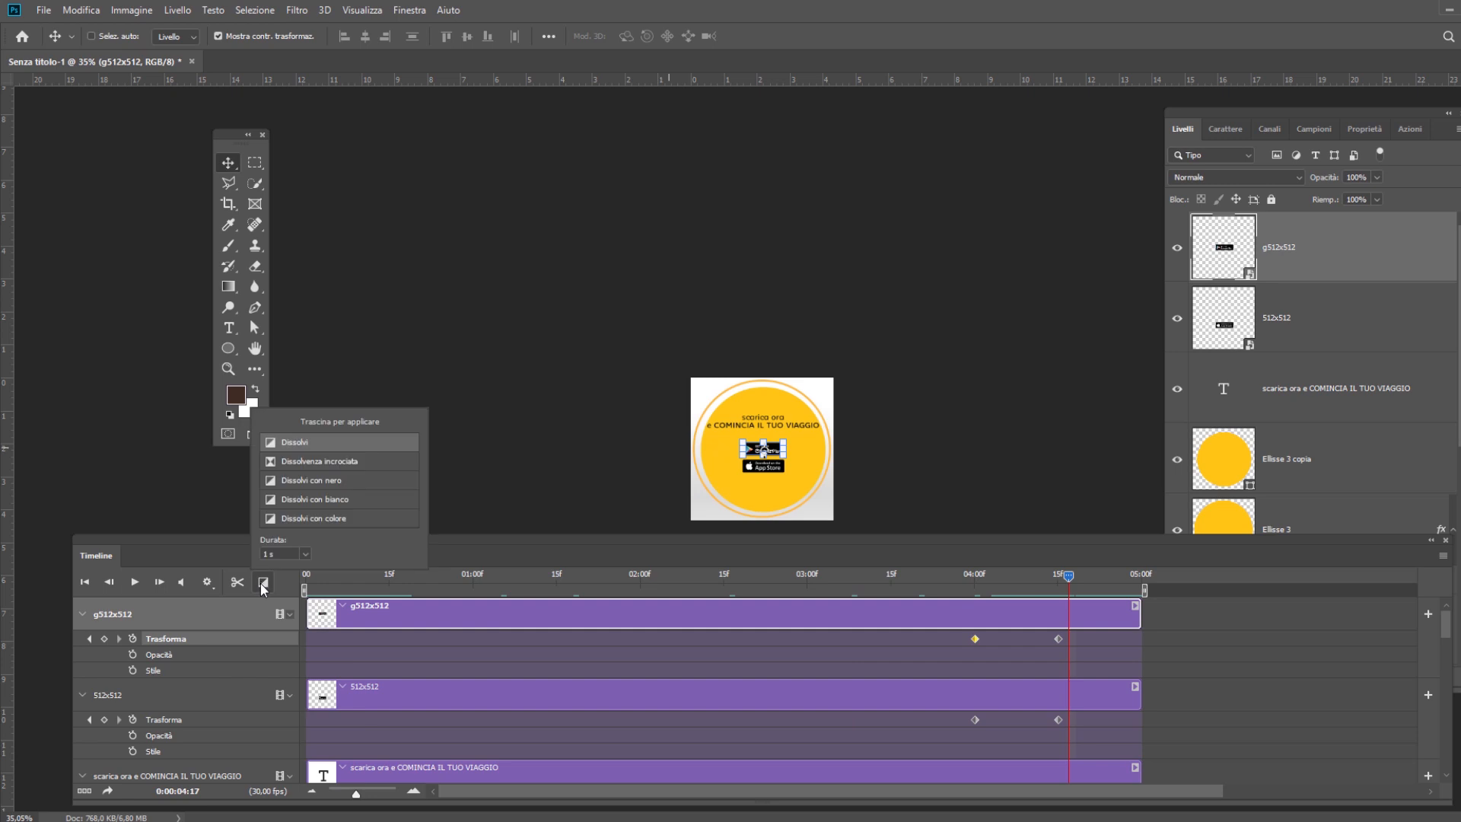
{"action": "left_click", "coordinate": [305, 554]}
{"action": "left_click_drag", "start_coordinate": [328, 578], "coordinate": [305, 576]}
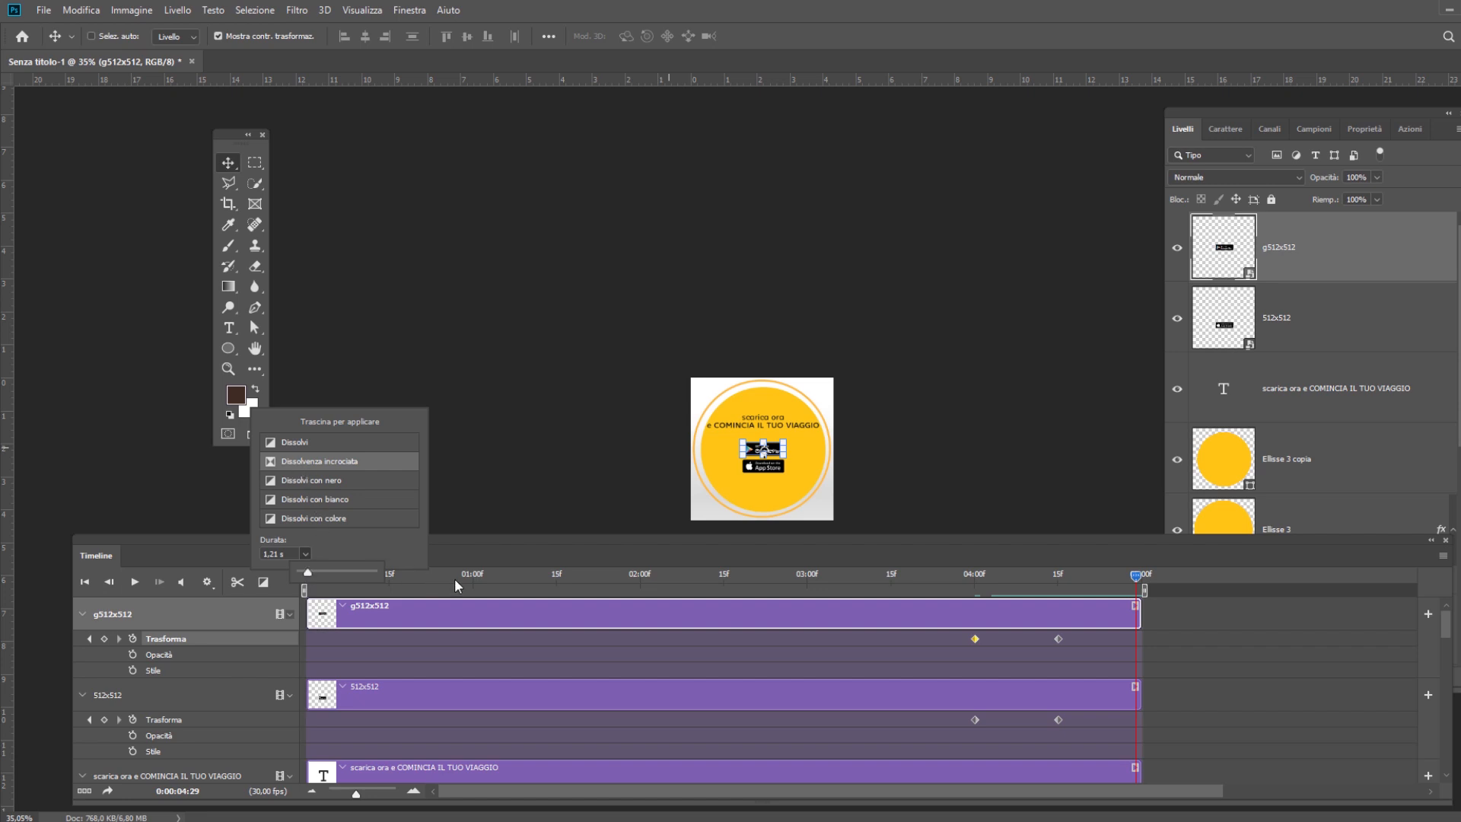
Scrub through the whole animation to 0:04:28 and return the playhead to the first frame.
{"action": "left_click", "coordinate": [455, 577]}
{"action": "left_click", "coordinate": [455, 576]}
{"action": "left_click", "coordinate": [333, 576]}
{"action": "left_click_drag", "start_coordinate": [400, 625], "coordinate": [1129, 620]}
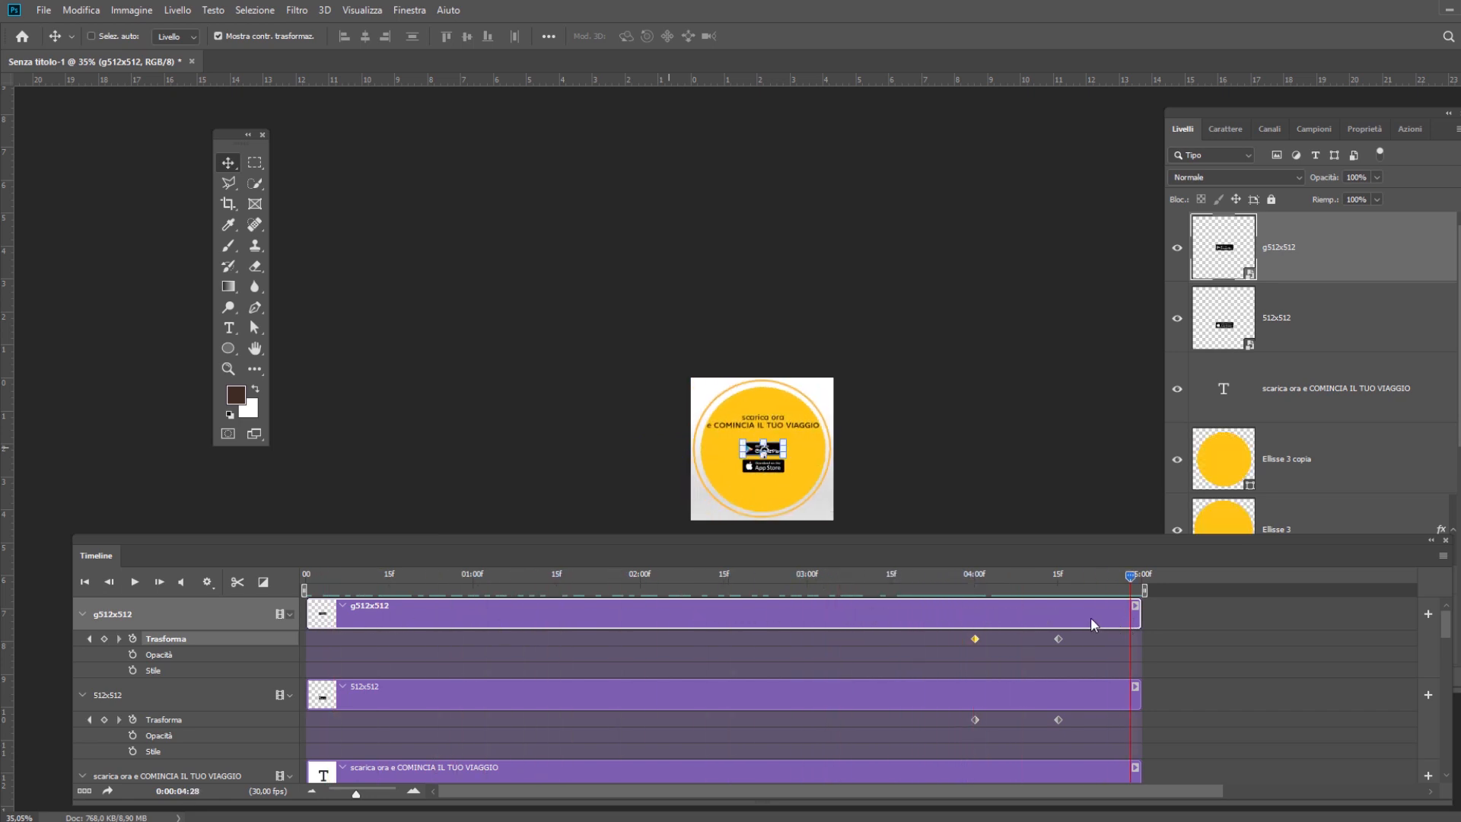
{"action": "left_click", "coordinate": [306, 582]}
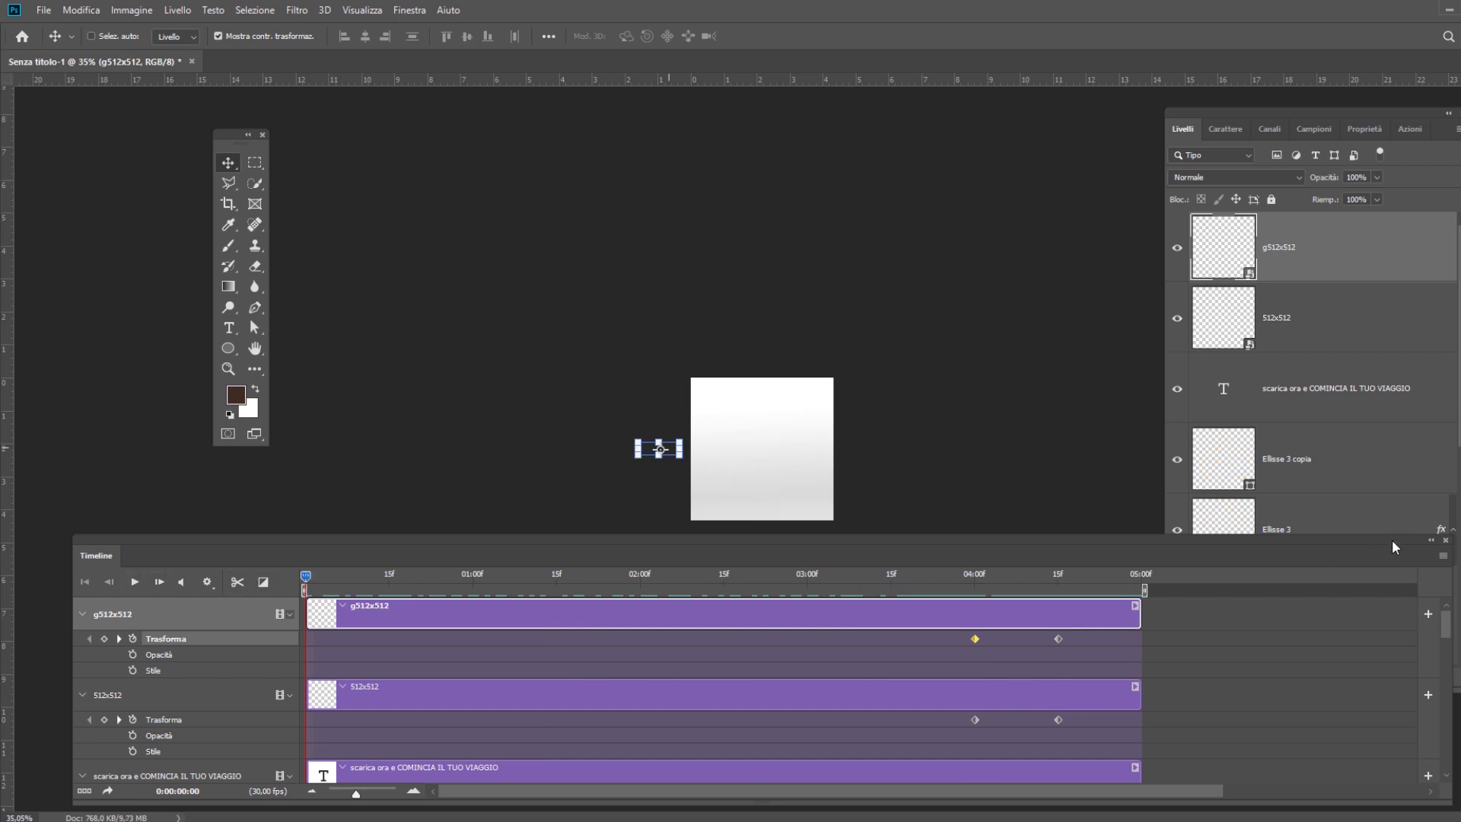
Narrow the Timeline panel to free the canvas area and select the Sfondo layer.
{"action": "left_click", "coordinate": [1431, 541]}
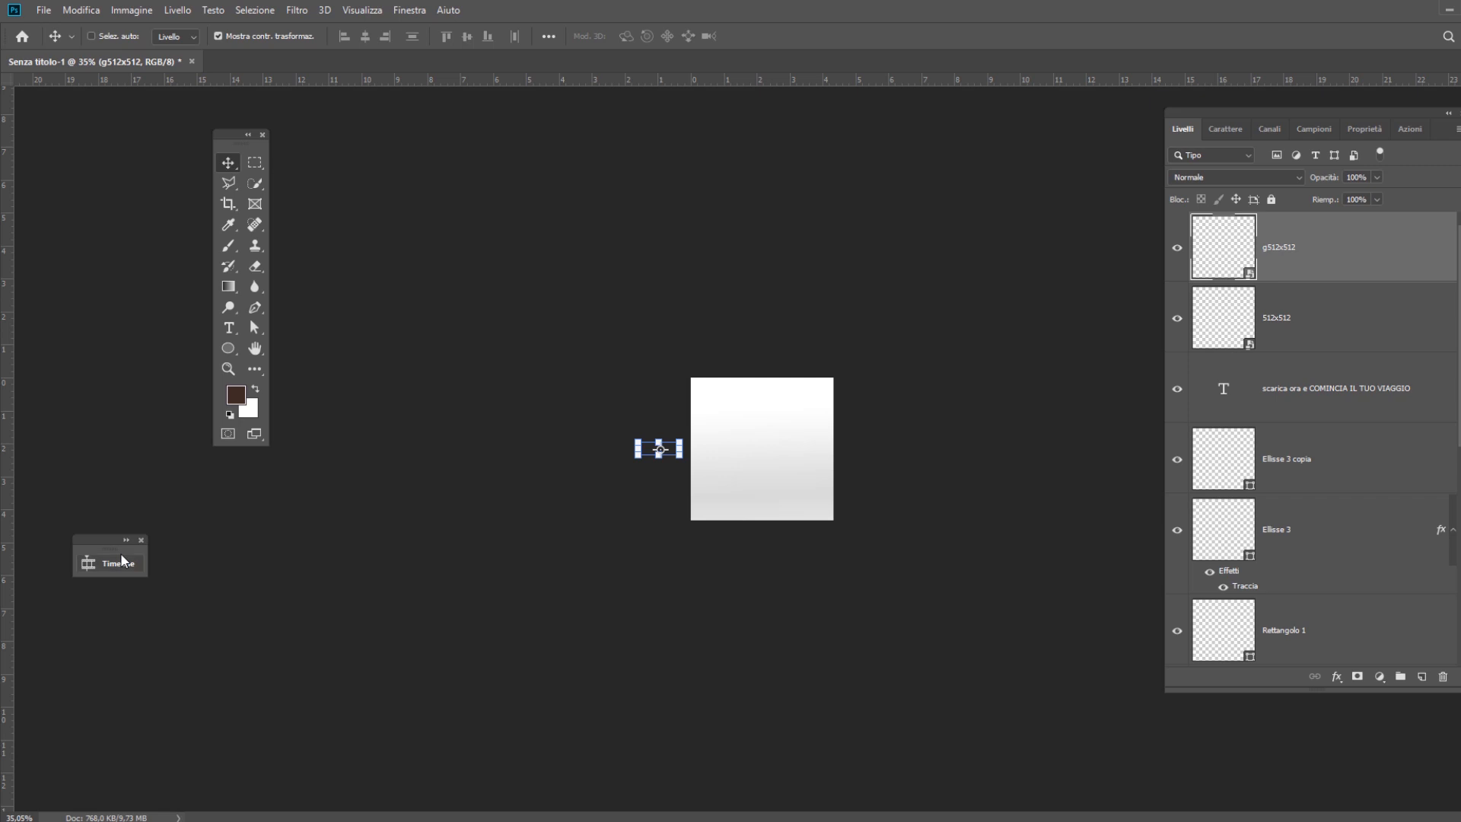
{"action": "left_click", "coordinate": [126, 541]}
{"action": "left_click_drag", "start_coordinate": [1453, 600], "coordinate": [437, 601]}
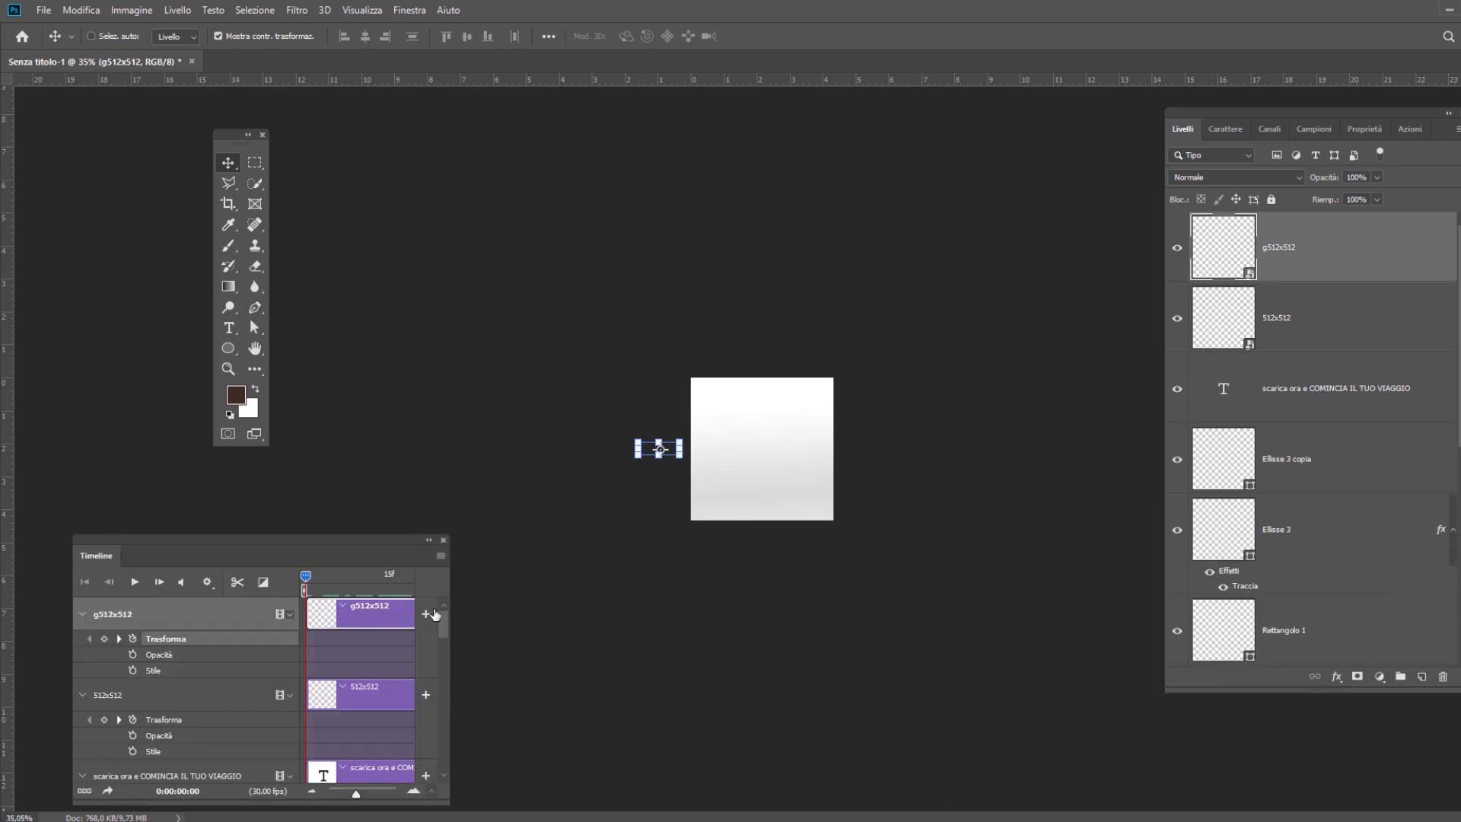
{"action": "key", "text": "alt+comma"}
Fit the canvas to the screen with the Timeline panel moved beside it, and play the animation.
{"action": "left_click", "coordinate": [360, 10]}
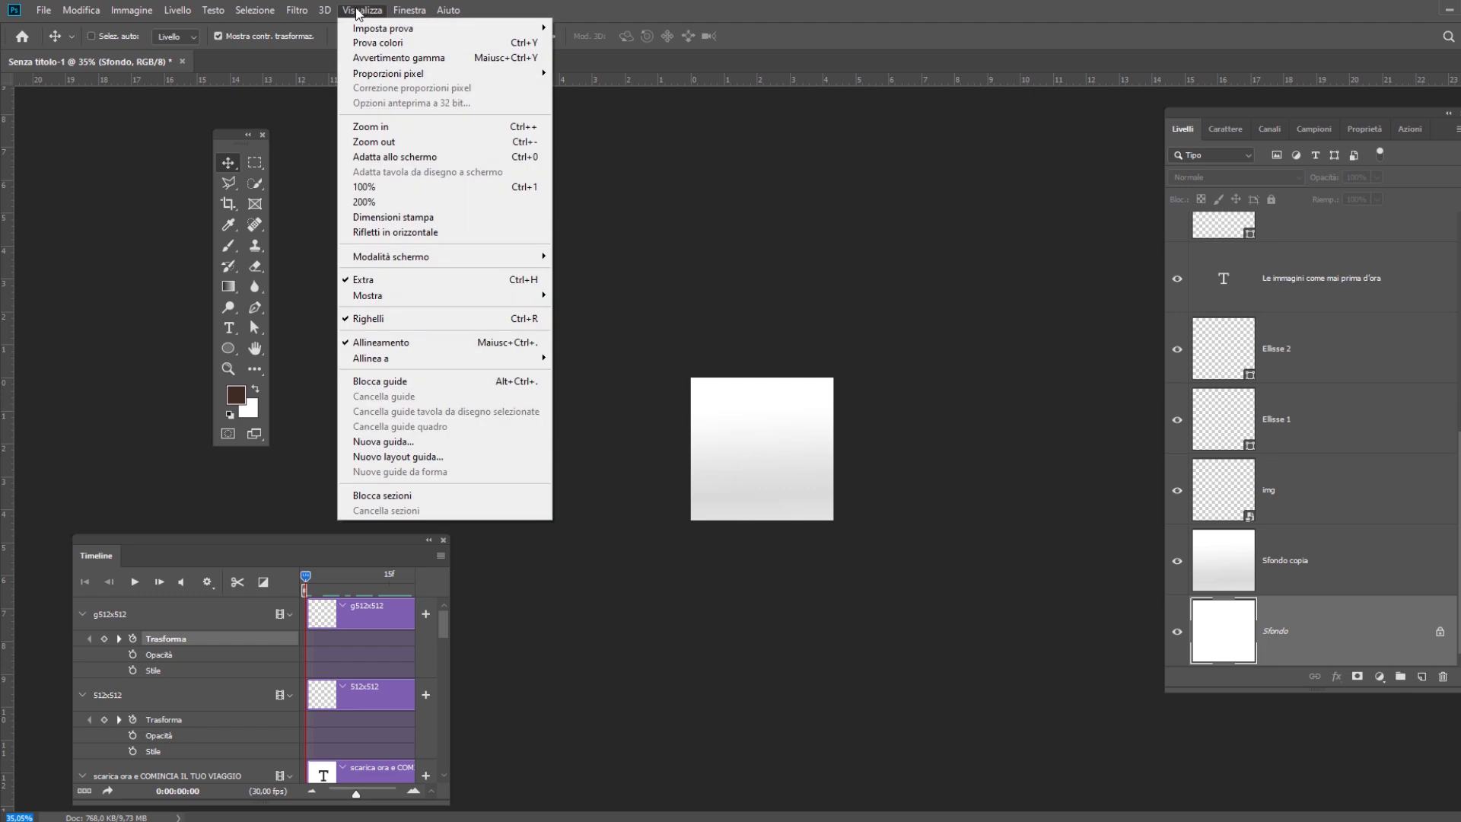
{"action": "left_click", "coordinate": [434, 156]}
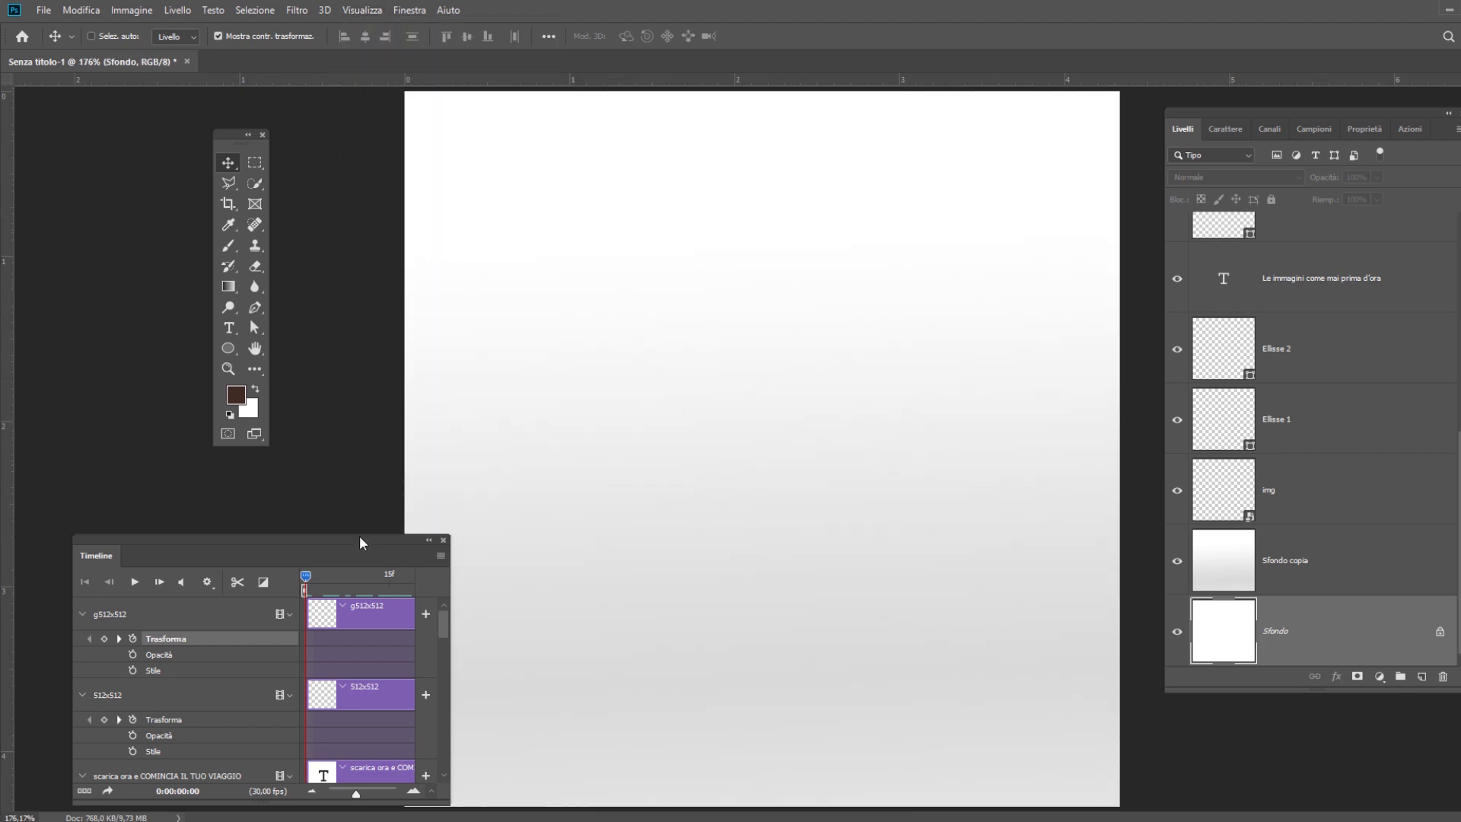
{"action": "left_click_drag", "start_coordinate": [332, 548], "coordinate": [286, 501]}
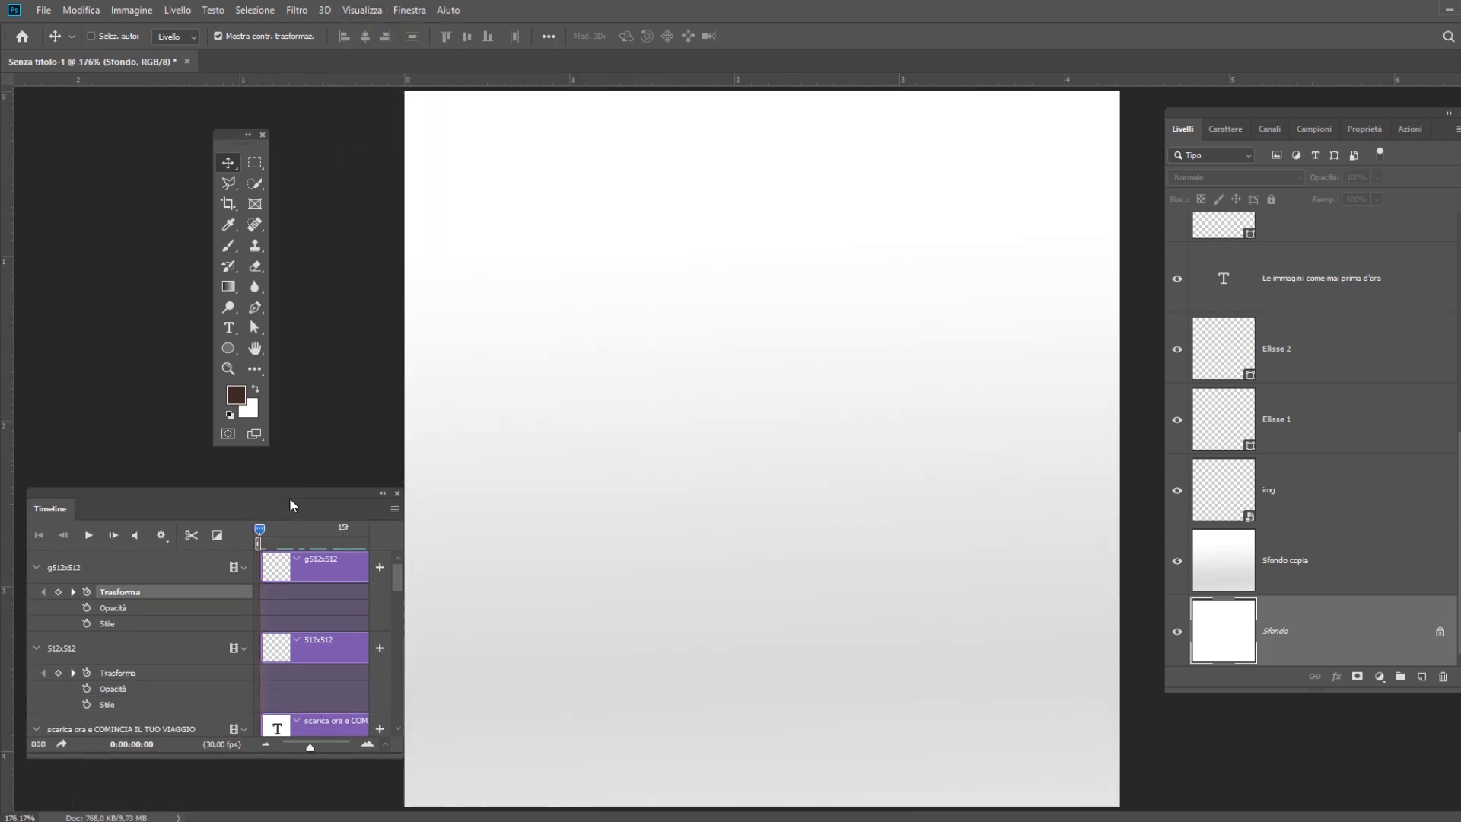
{"action": "left_click", "coordinate": [89, 536]}
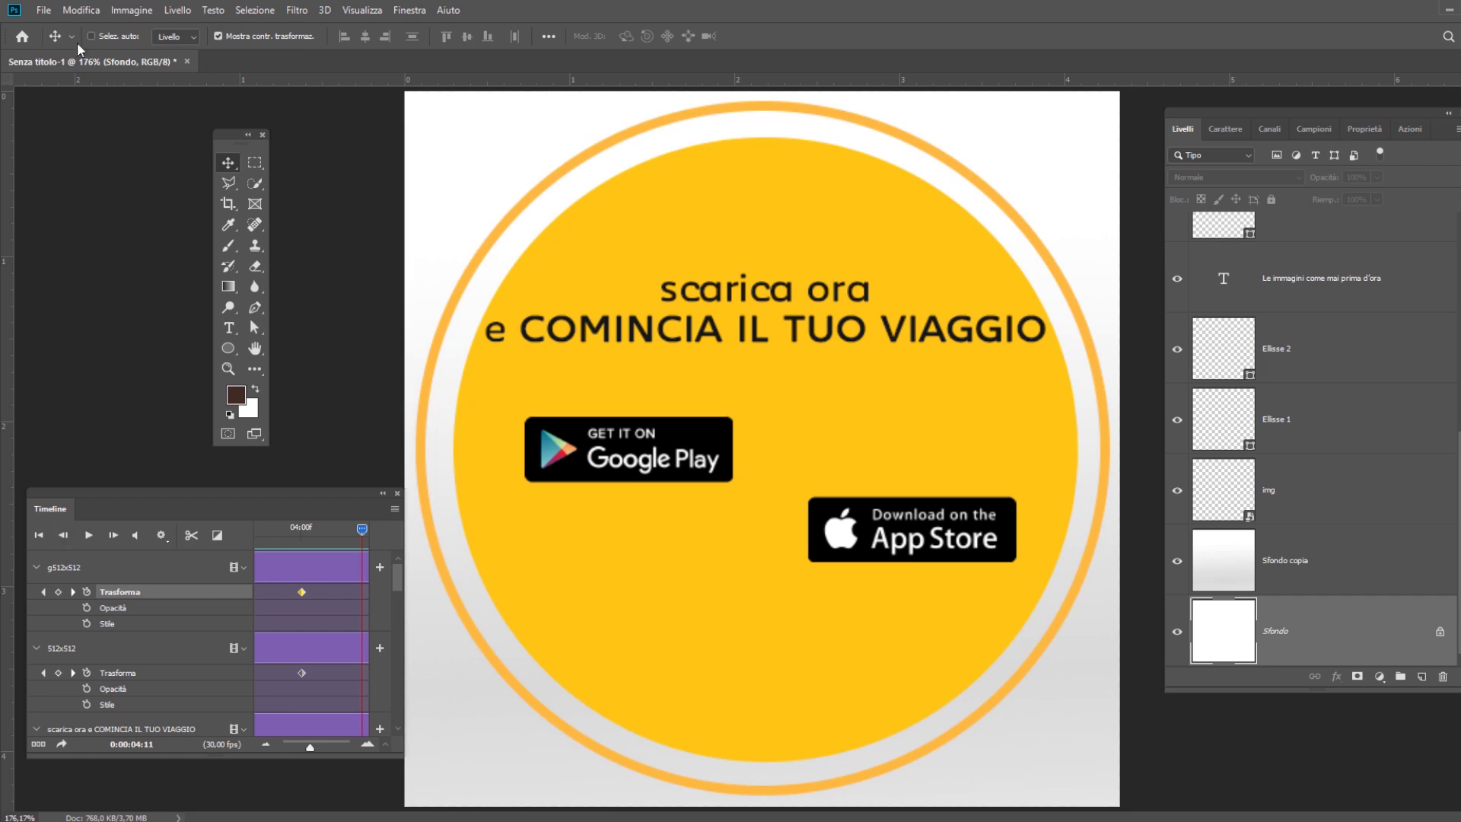
Open the Save for Web export for the animation and check the GIF colour count choices.
{"action": "left_click", "coordinate": [43, 11]}
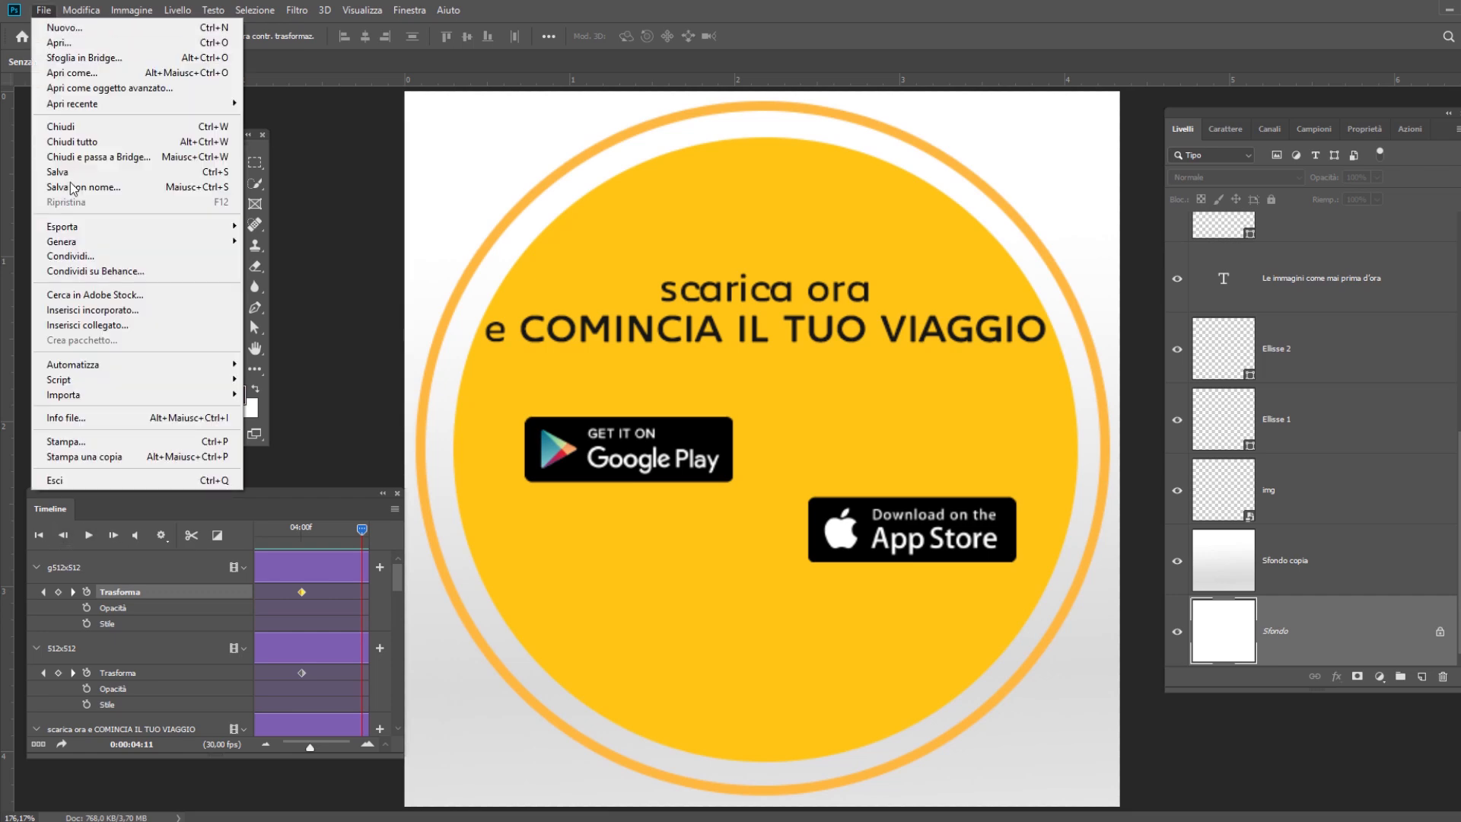
{"action": "mouse_move", "coordinate": [96, 227]}
{"action": "left_click", "coordinate": [358, 289]}
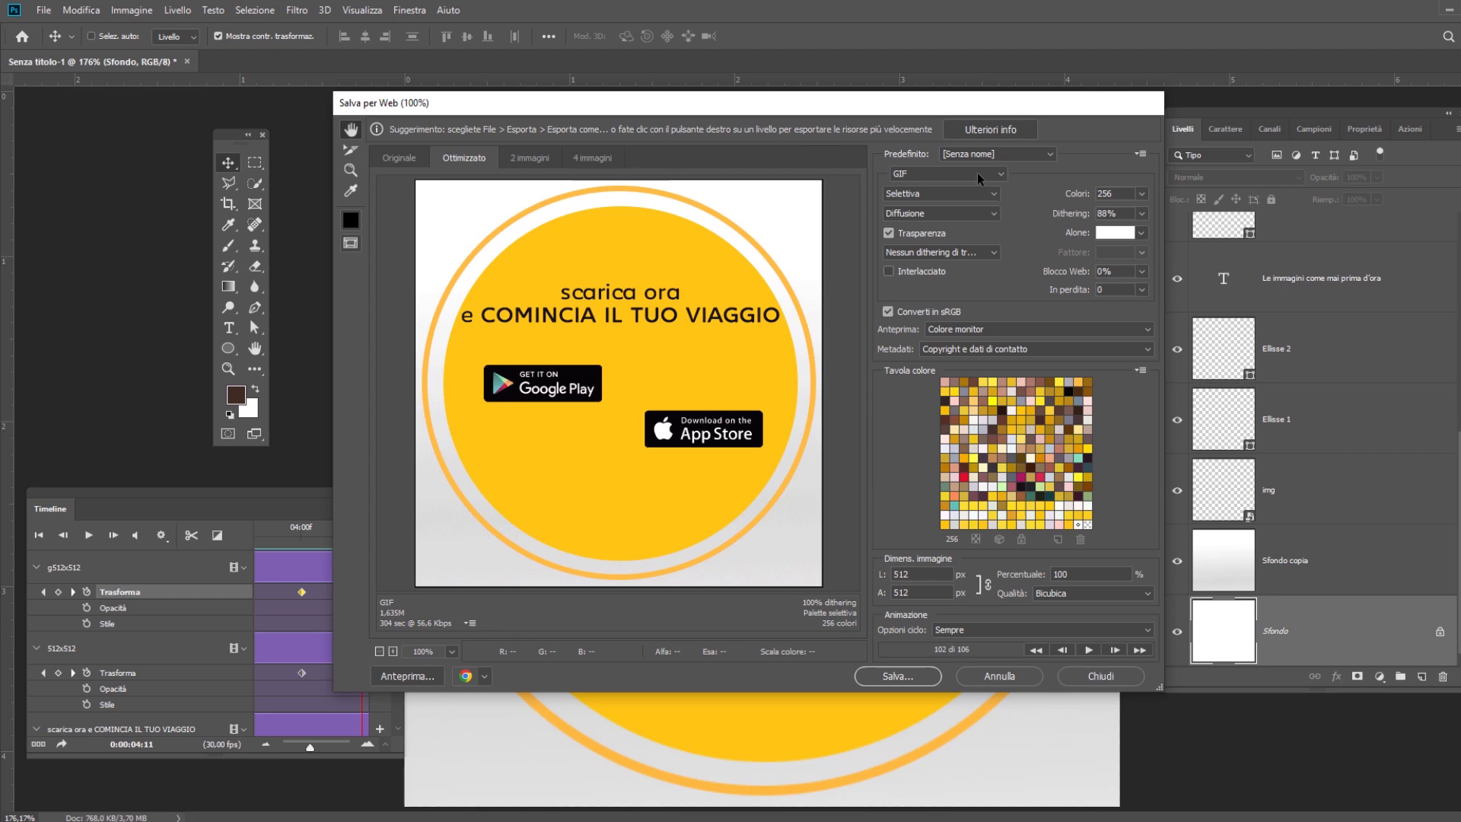
{"action": "left_click", "coordinate": [1143, 195]}
{"action": "left_click", "coordinate": [1143, 195]}
Check the export's browser preview option and its list of available browsers, keeping chrome.
{"action": "left_click", "coordinate": [427, 679]}
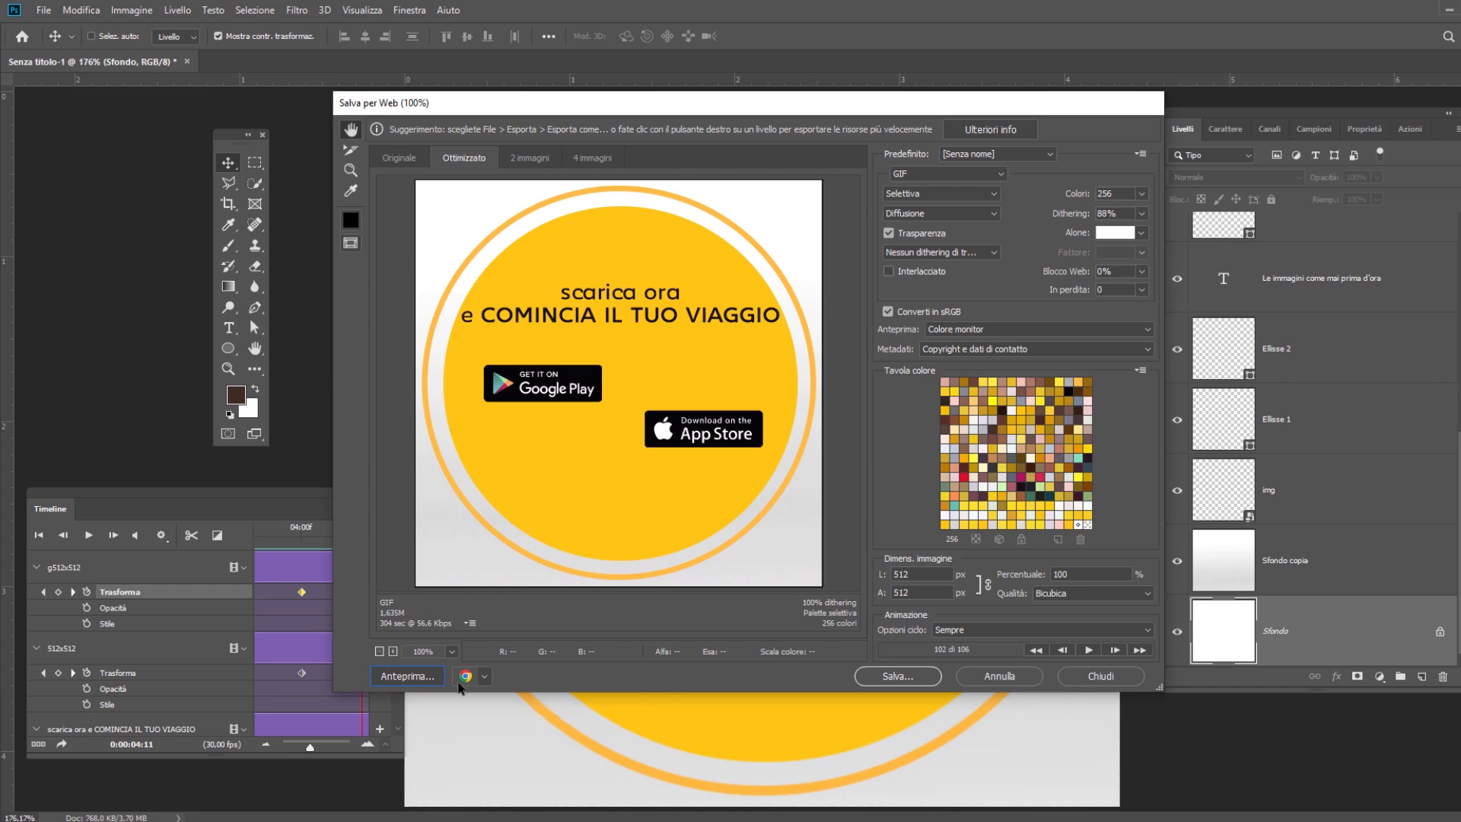
{"action": "left_click", "coordinate": [485, 677]}
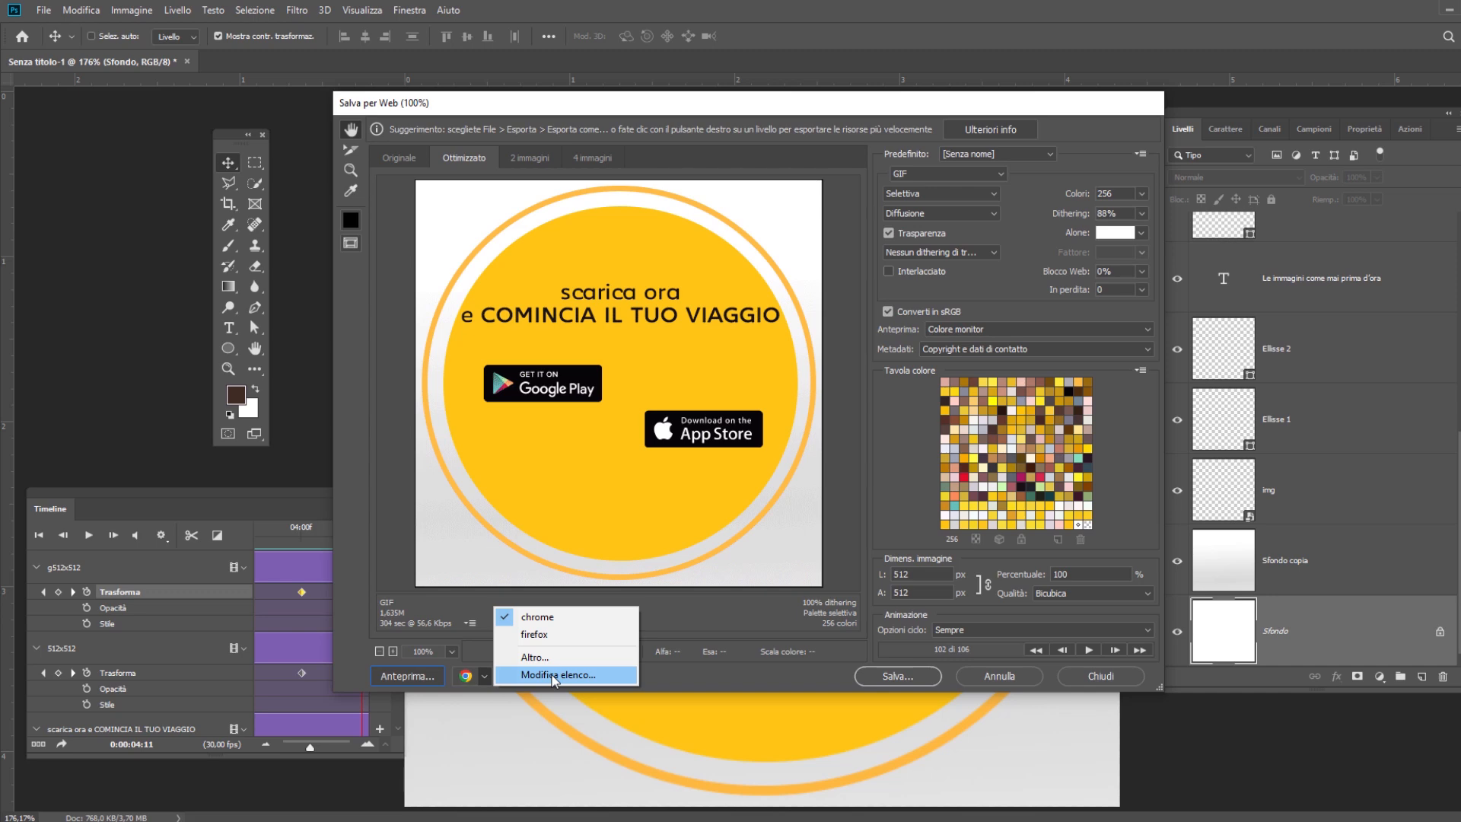
{"action": "left_click", "coordinate": [688, 669]}
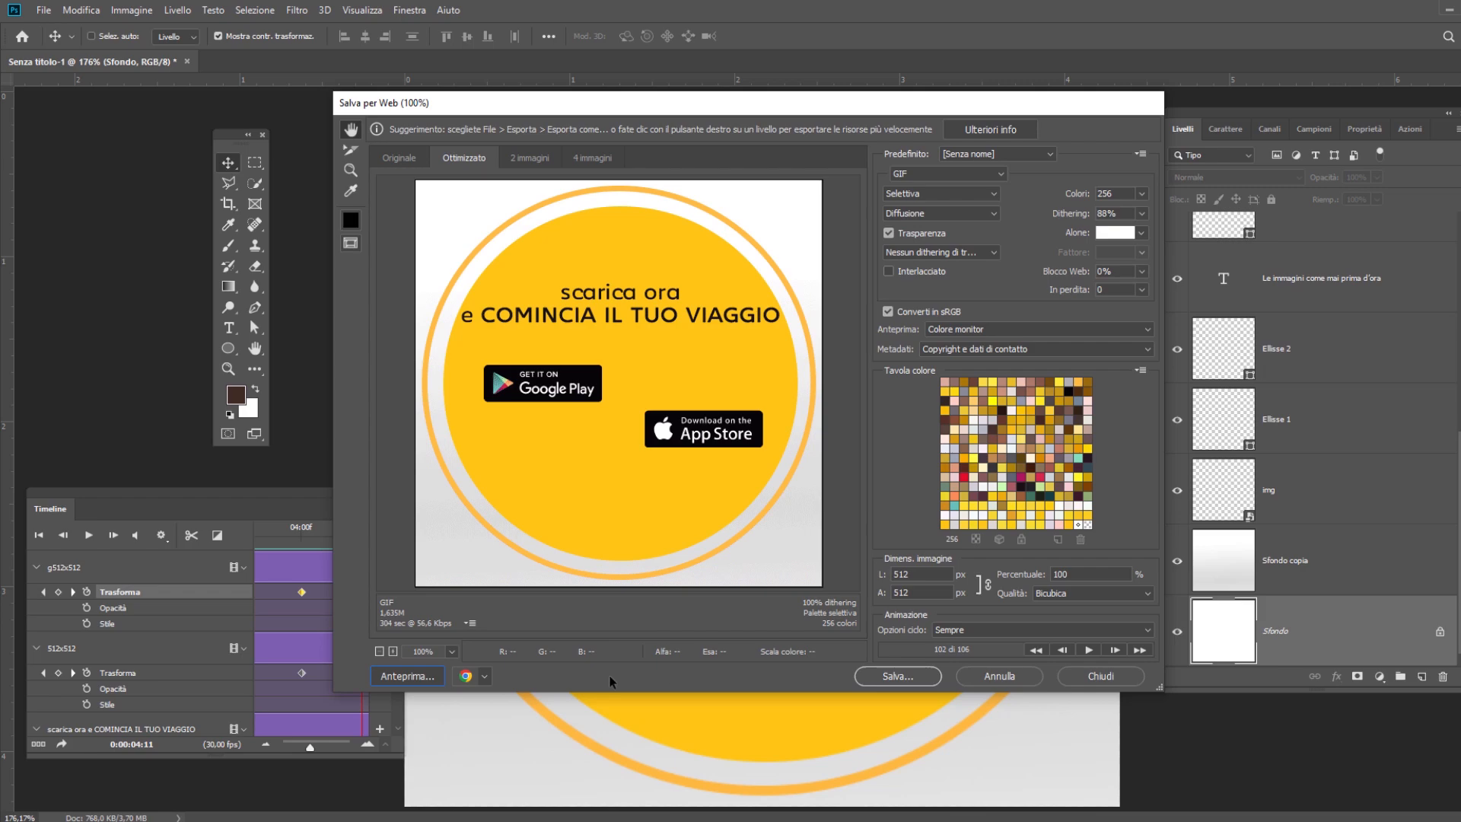
Reduce the GIF to 128 colours, preview it in Chrome, and return to the Save for Web export.
{"action": "left_click", "coordinate": [405, 682]}
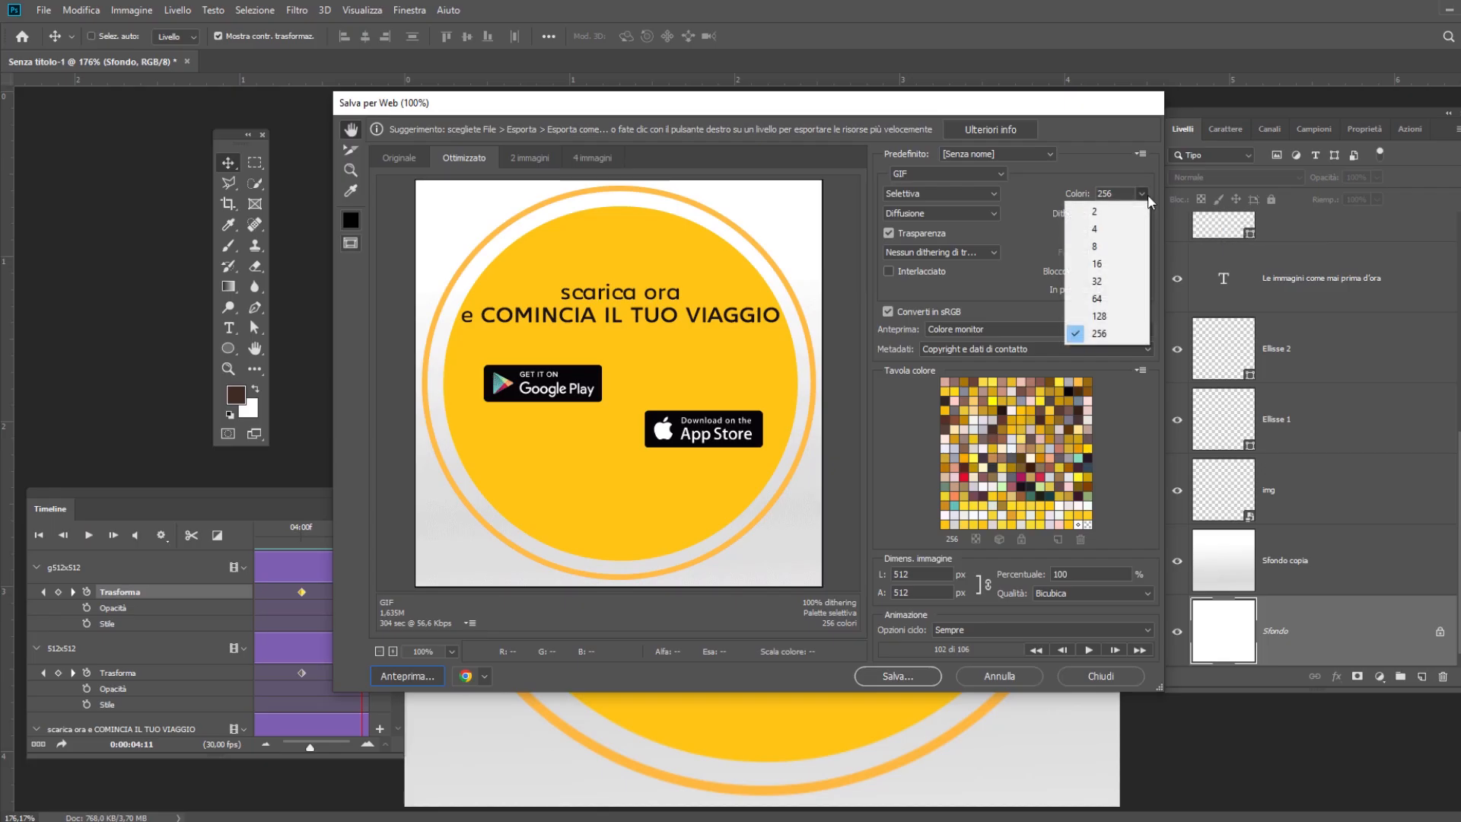
{"action": "left_click", "coordinate": [1116, 313]}
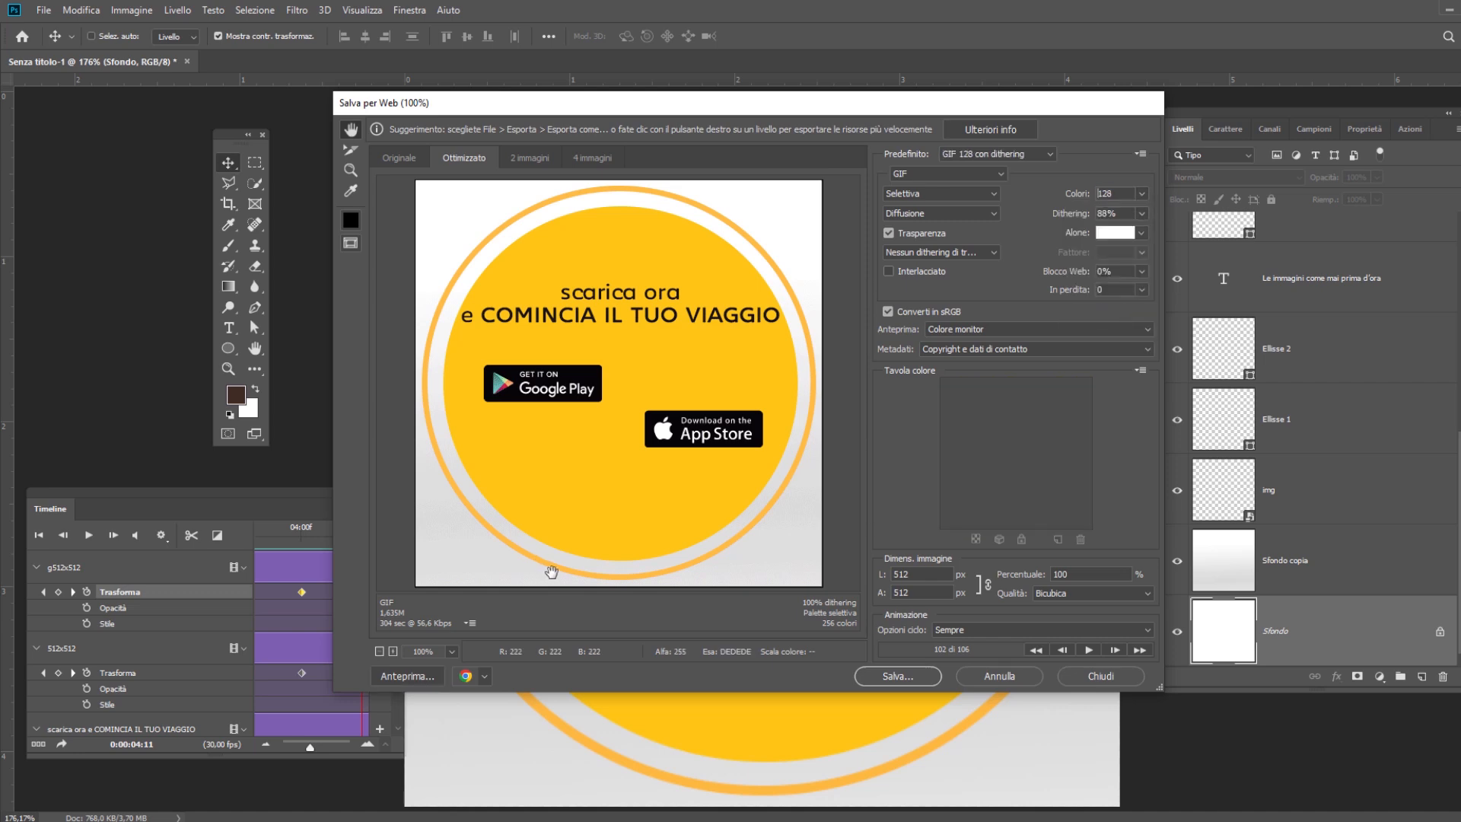
{"action": "left_click", "coordinate": [466, 676]}
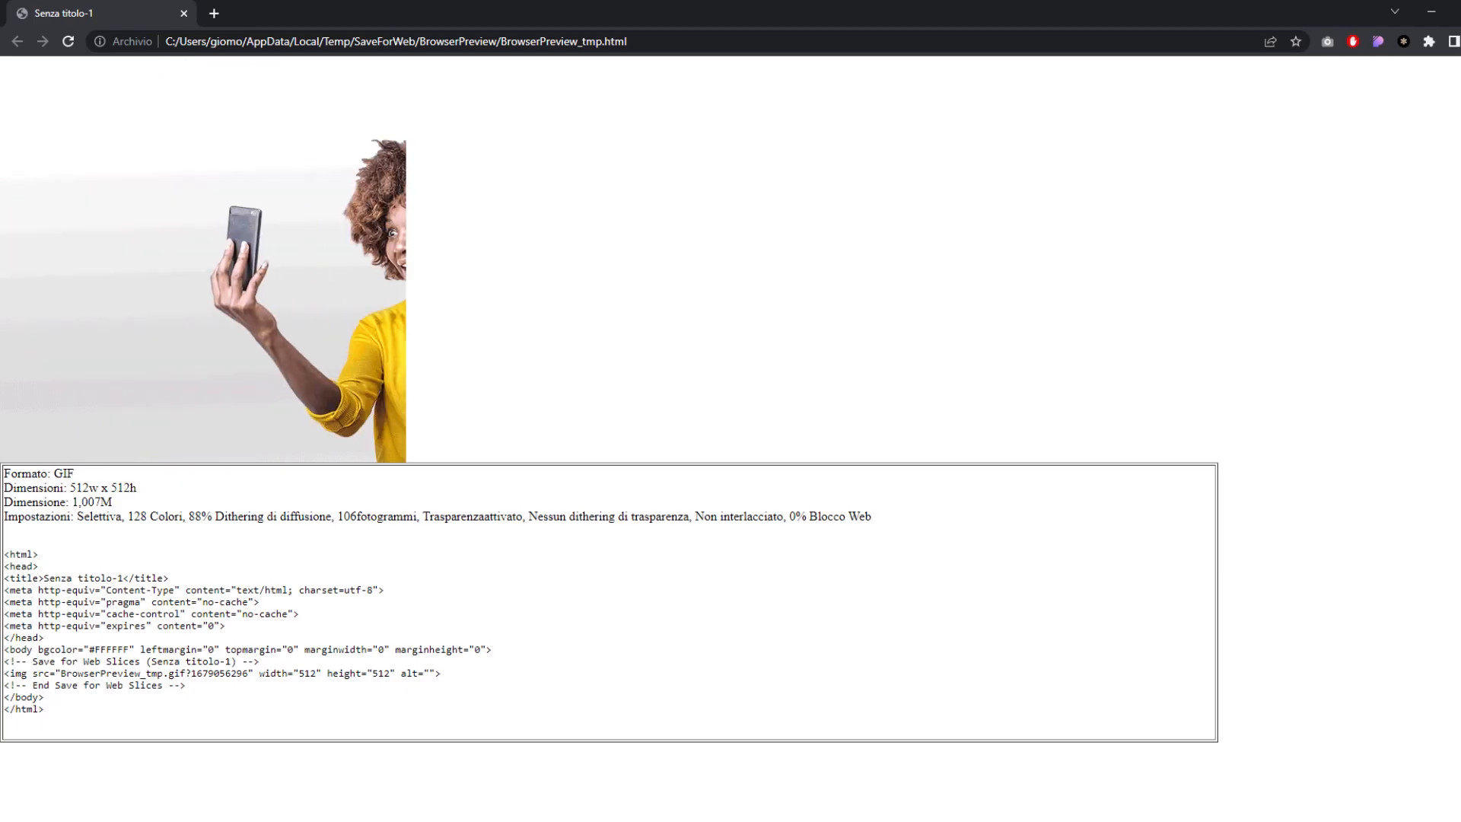
{"action": "key", "text": "alt+Tab"}
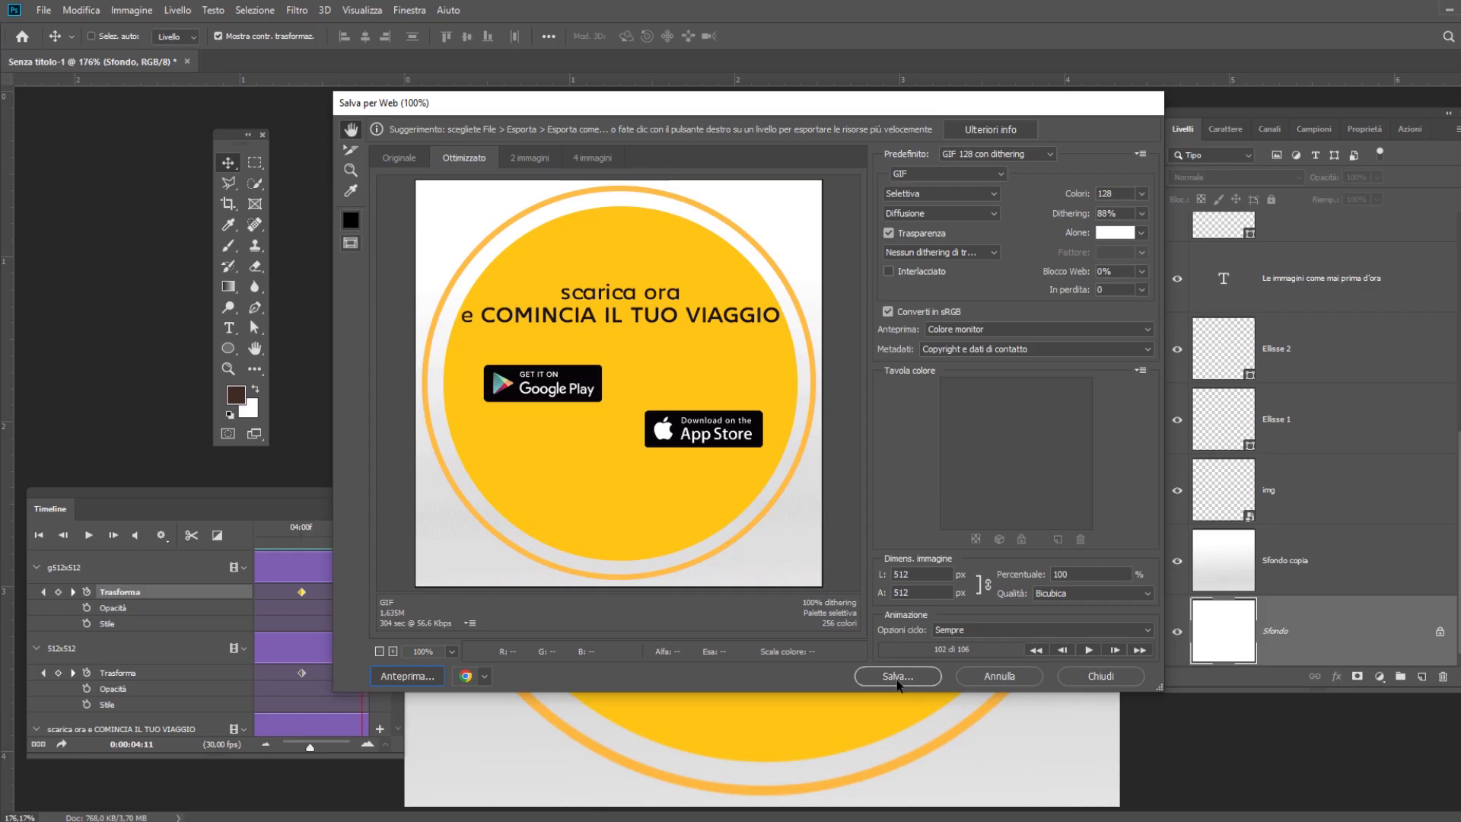
Set the exported animation's loop option to Sempre.
{"action": "left_click", "coordinate": [950, 630]}
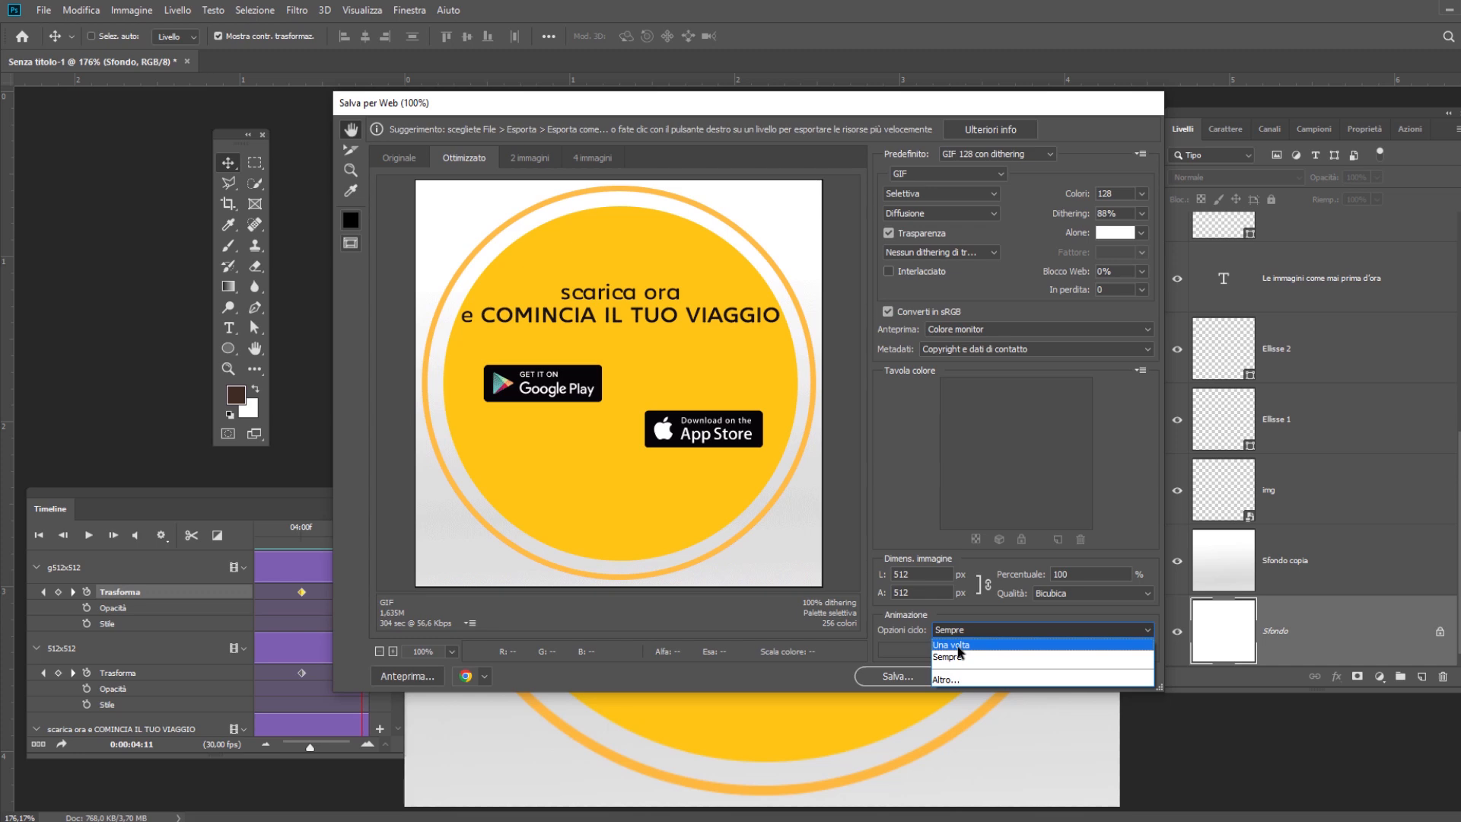
{"action": "left_click", "coordinate": [957, 659]}
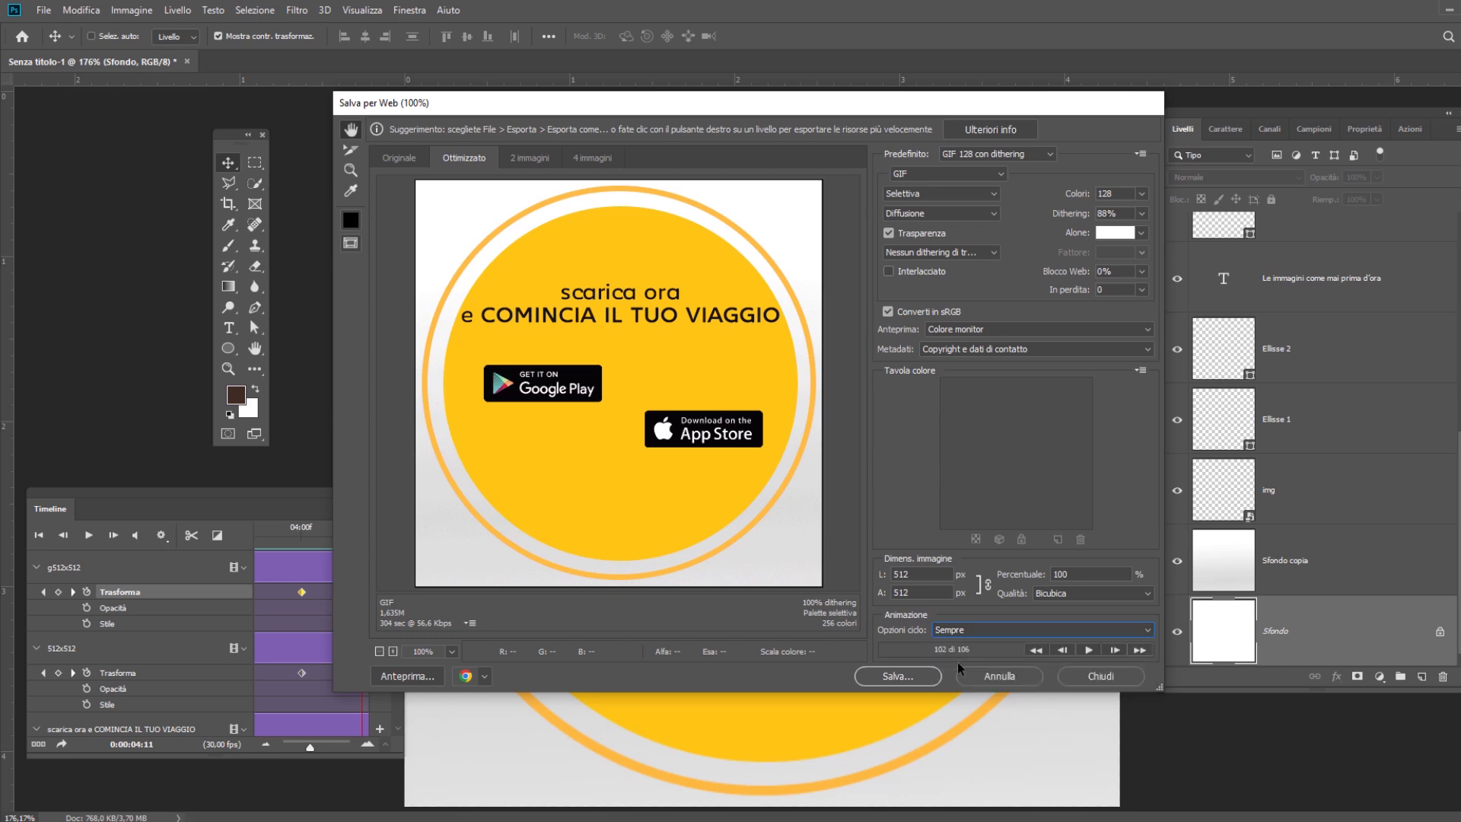